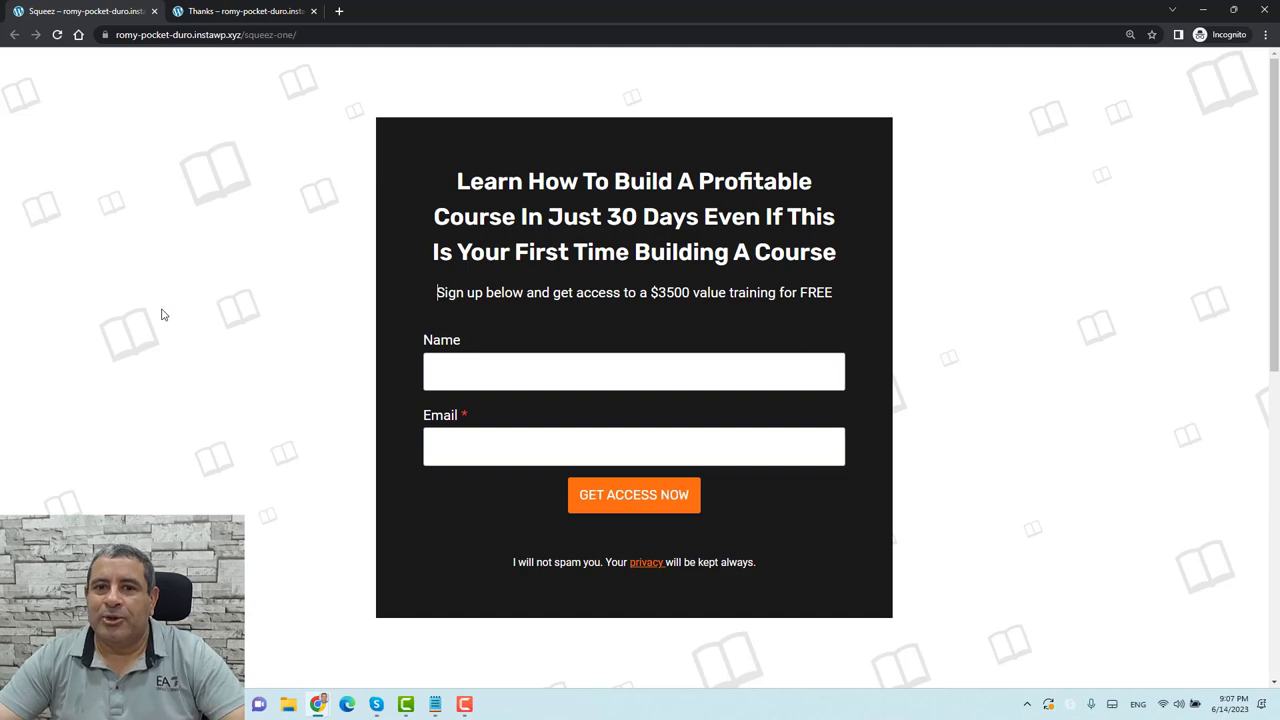
Switch to the Thanks browser tab showing the Thank You confirmation page
left_click(186, 340)
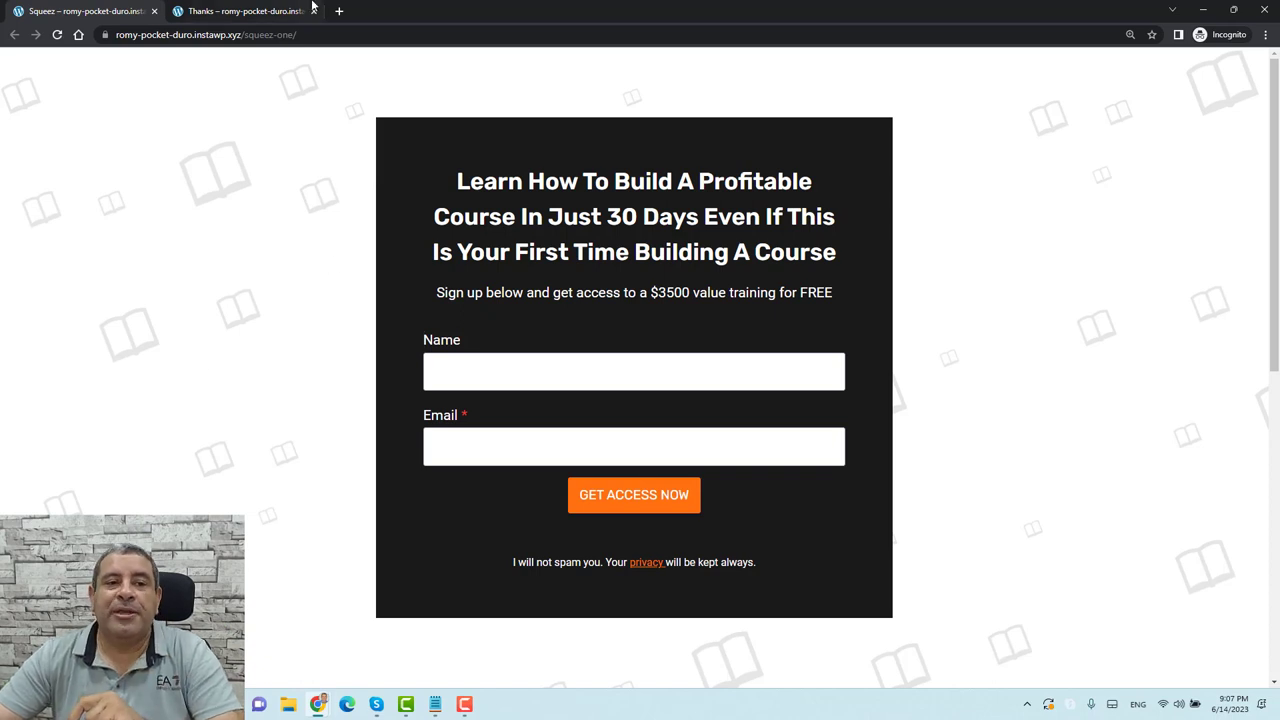
left_click(252, 12)
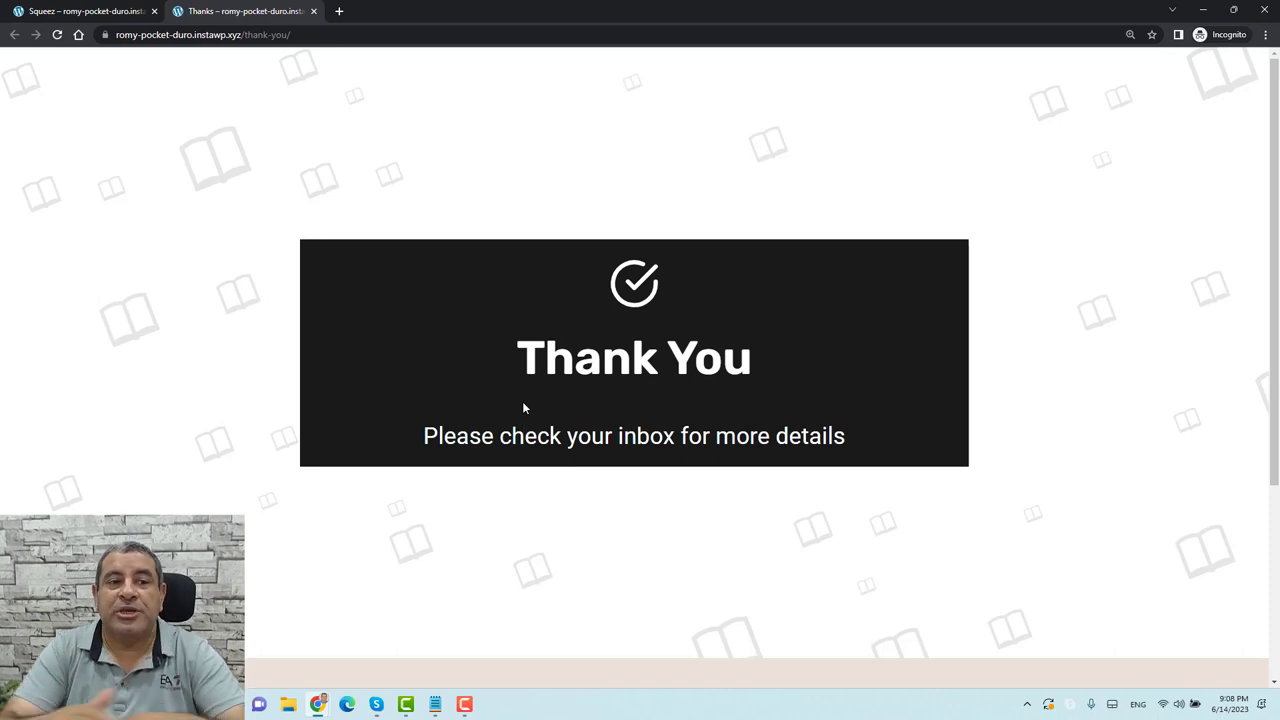
Return to the Squeez browser tab with the sign-up form
left_click(98, 12)
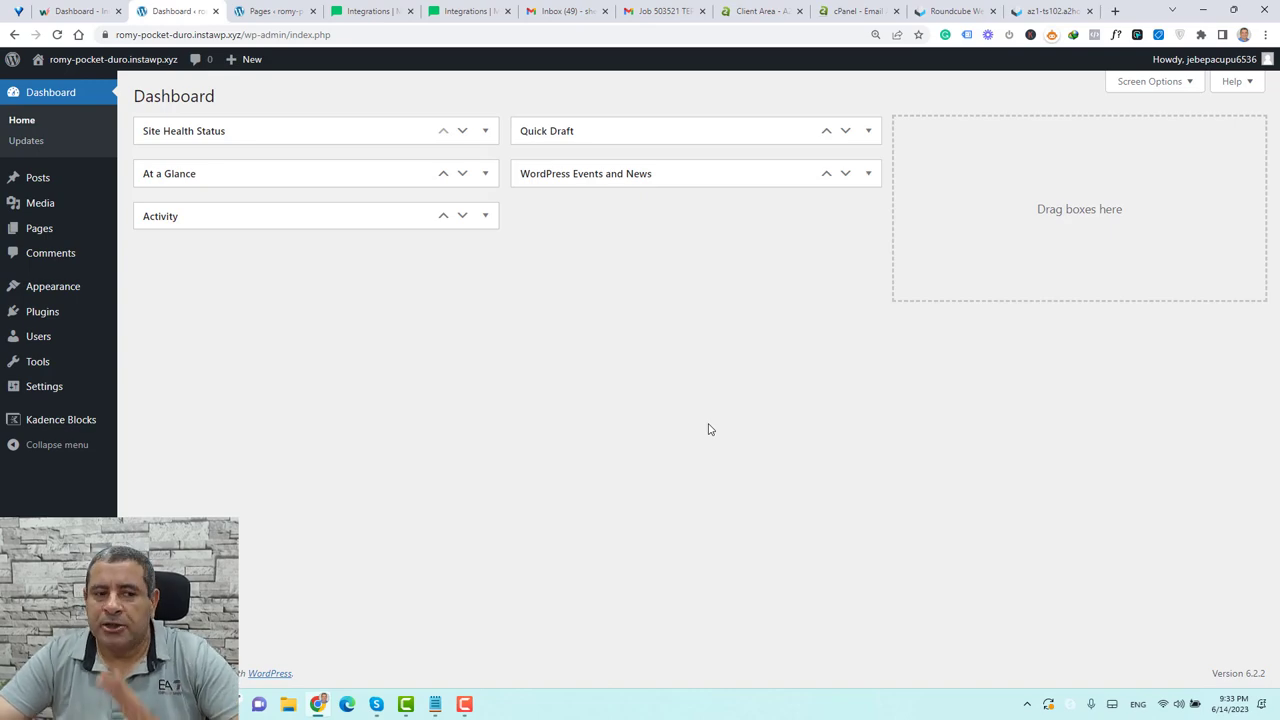
Search Plugins > Add New for 'Kadence Blocks' and confirm it shows as Active
mouse_move(60, 318)
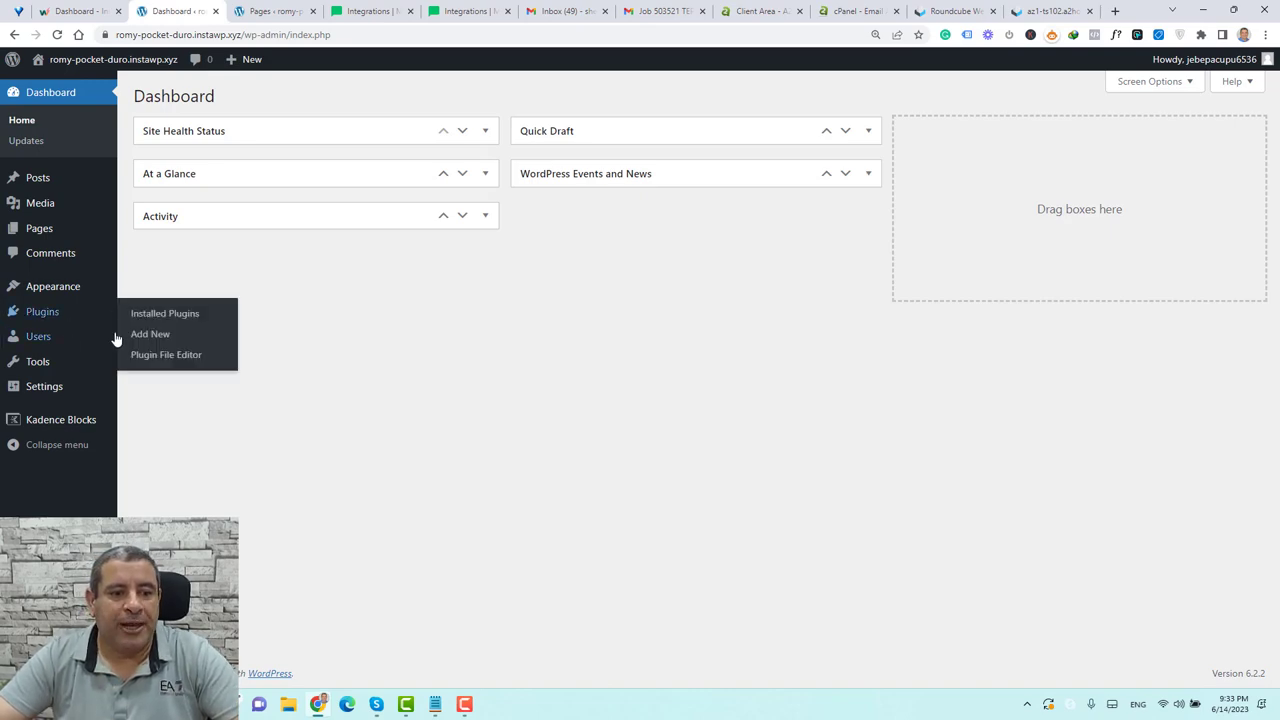
left_click(146, 336)
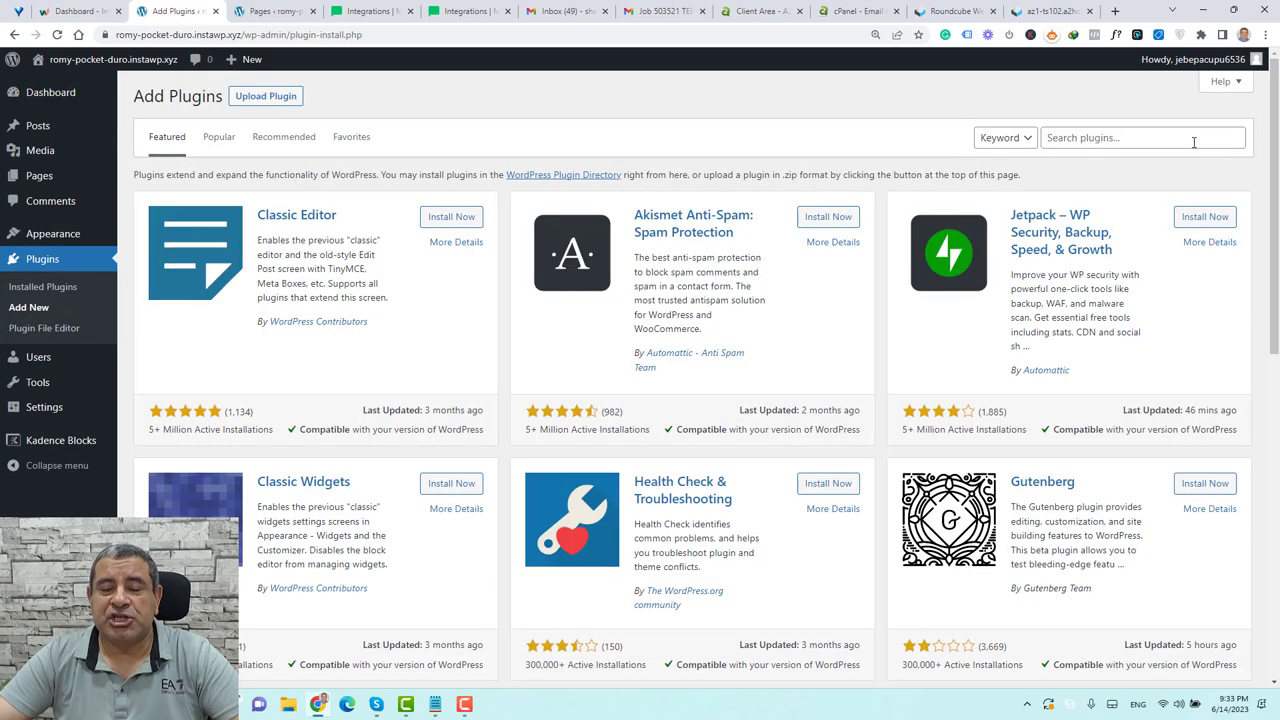
left_click(1193, 142)
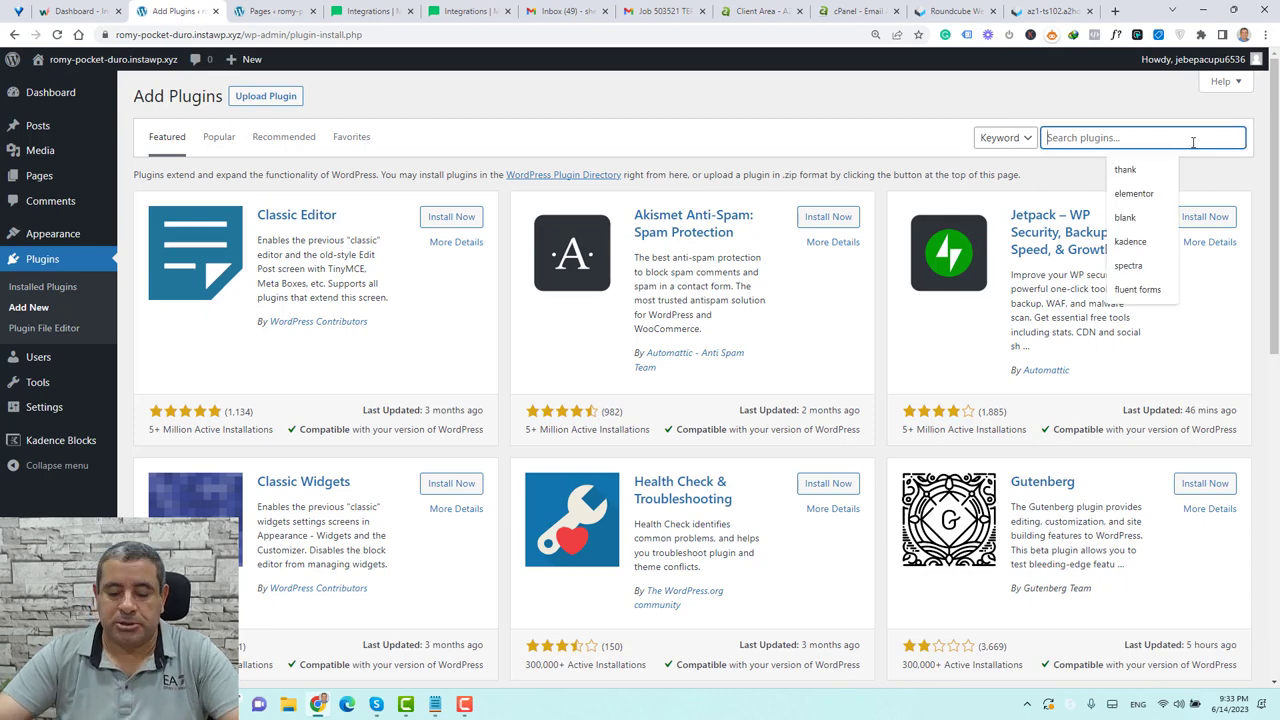
left_click(1080, 166)
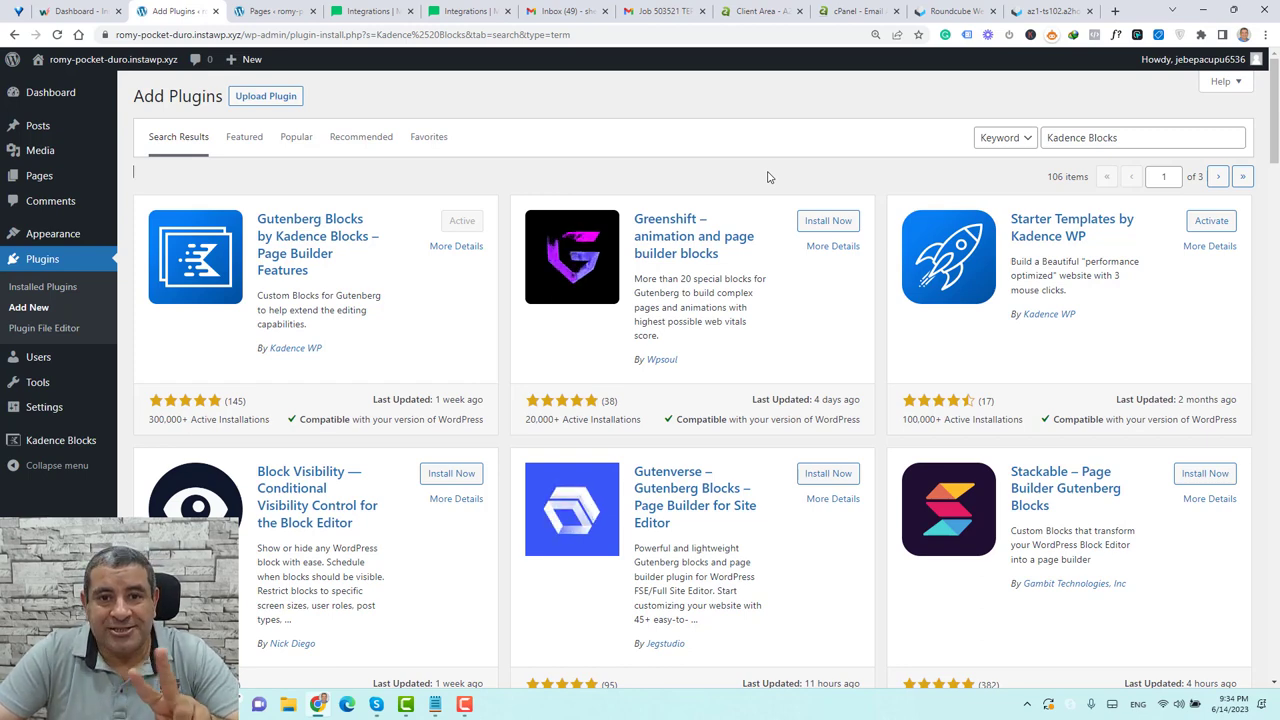
mouse_move(48, 178)
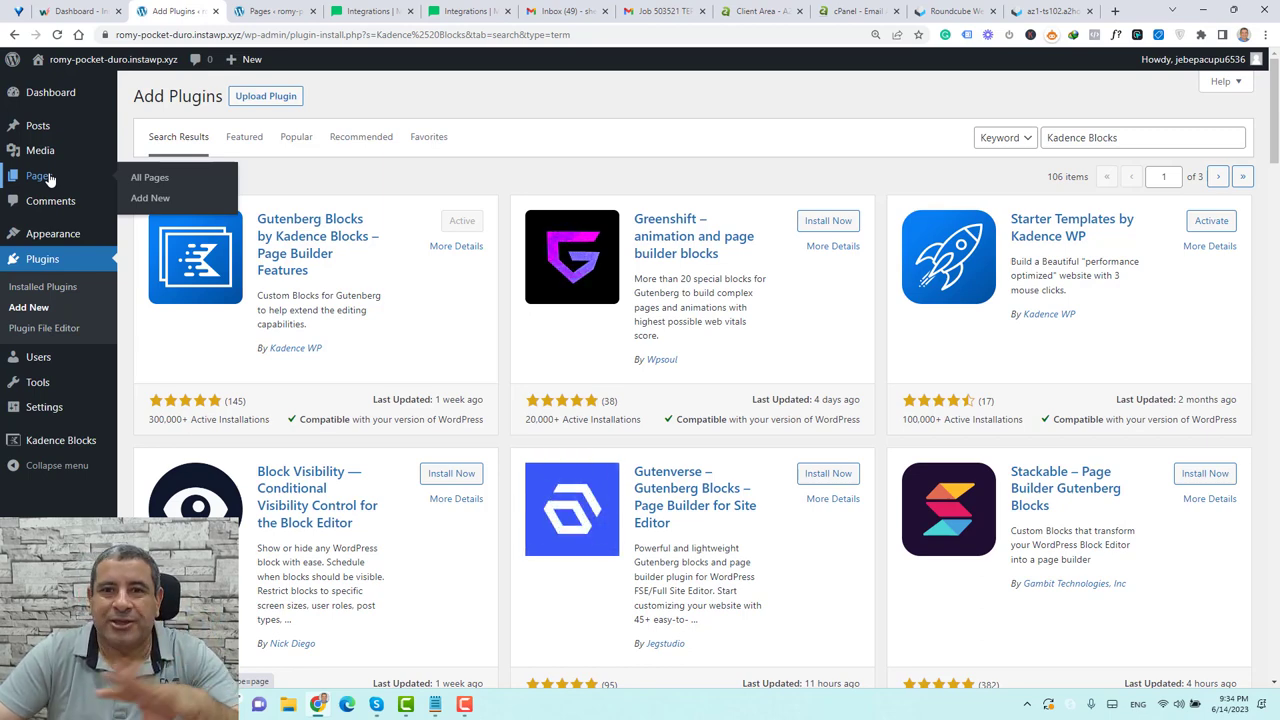
Create and publish a new page titled 'New Squeez Page'
left_click(165, 200)
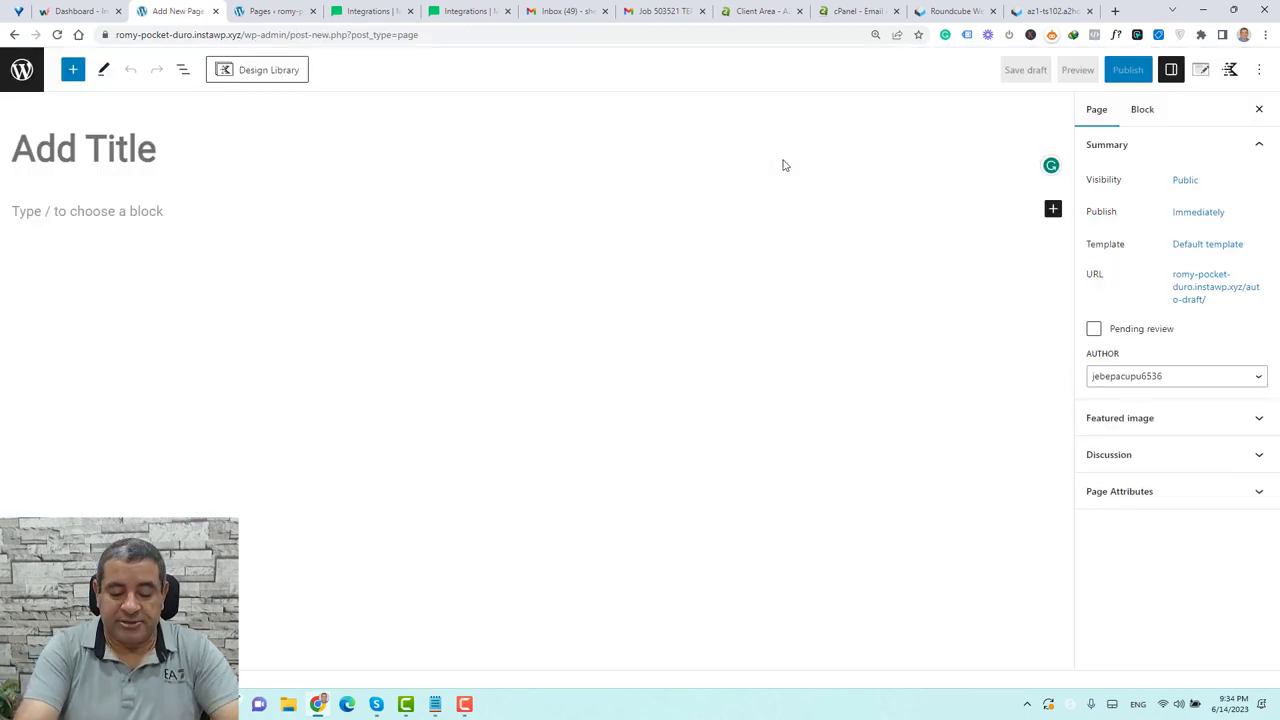
type("Ne")
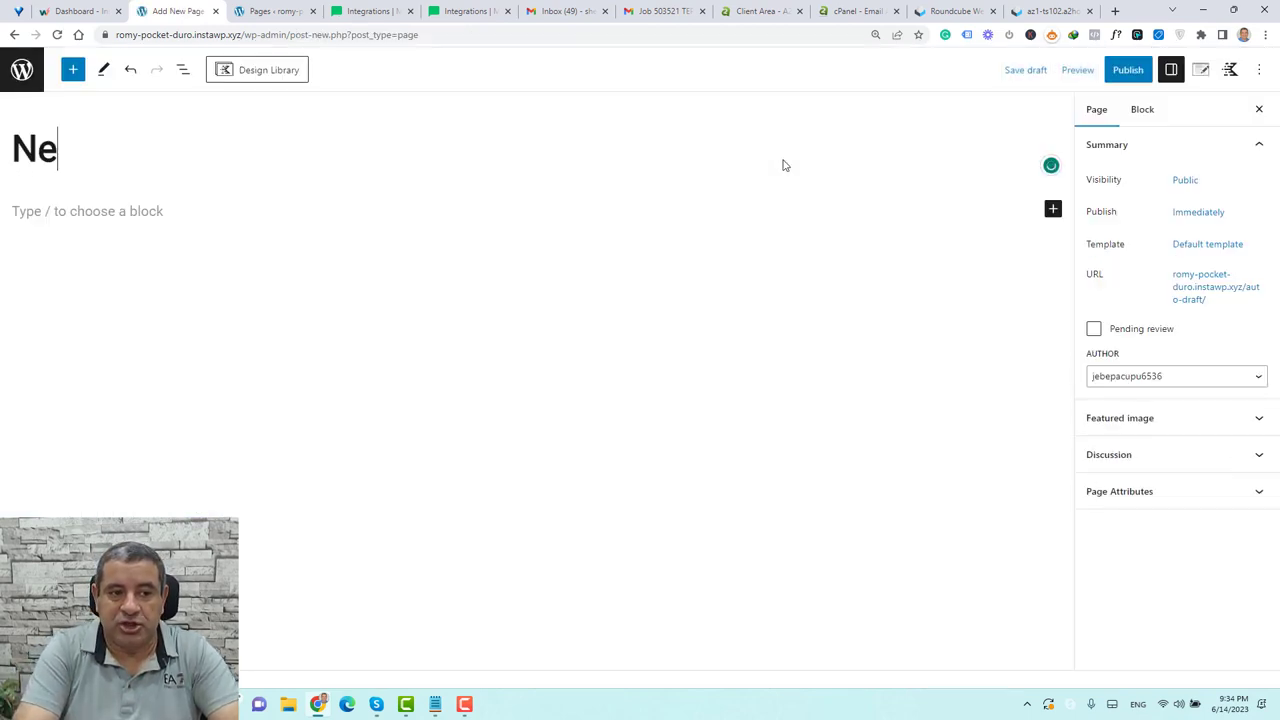
type("w Sque")
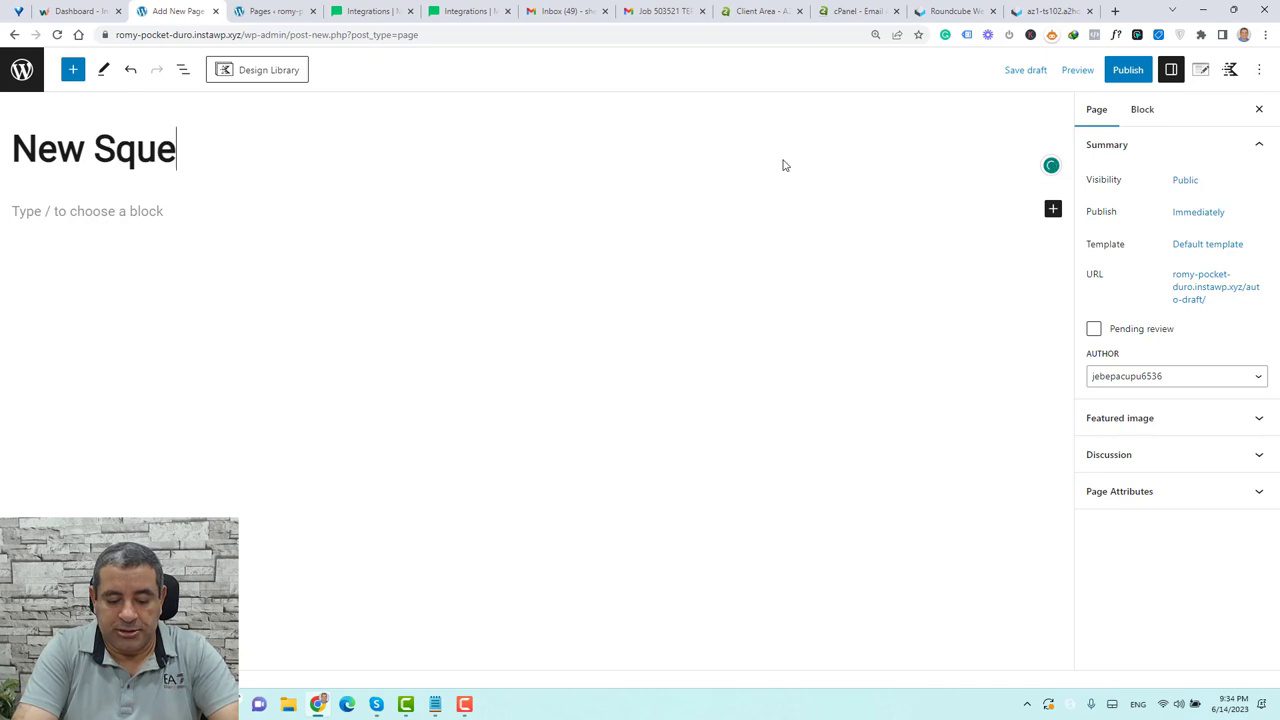
type("ez Page")
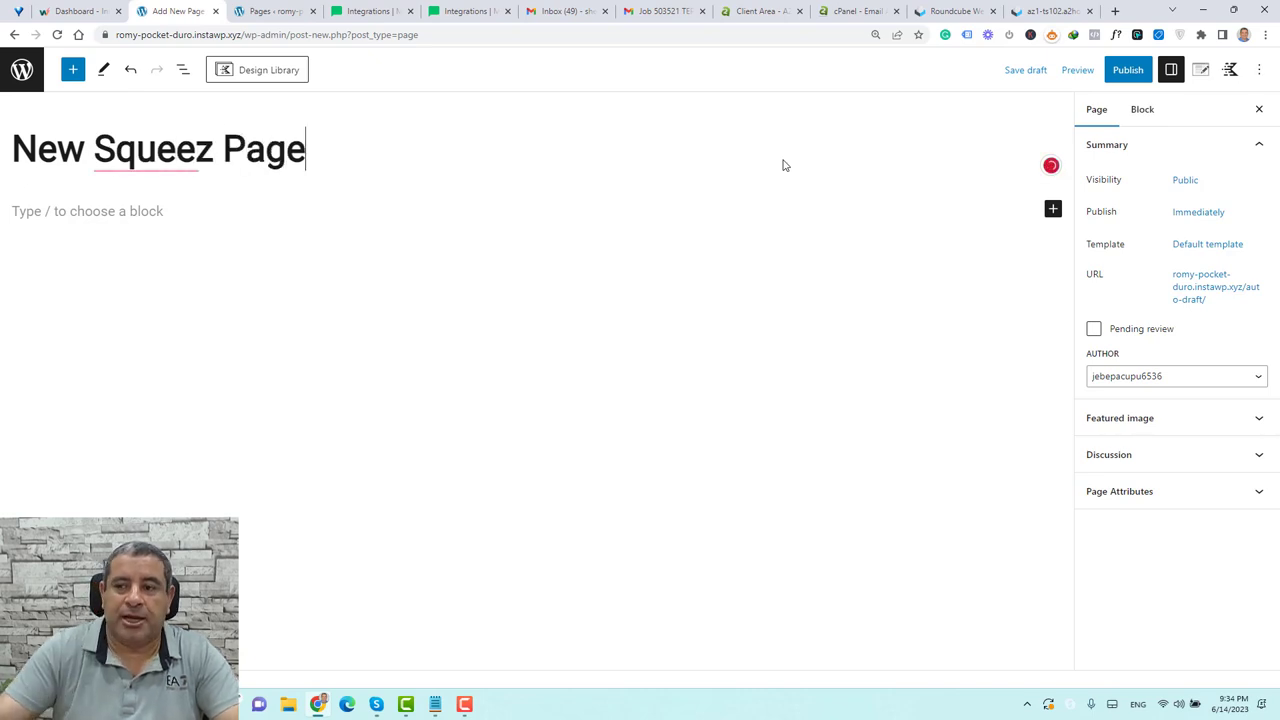
left_click(1130, 69)
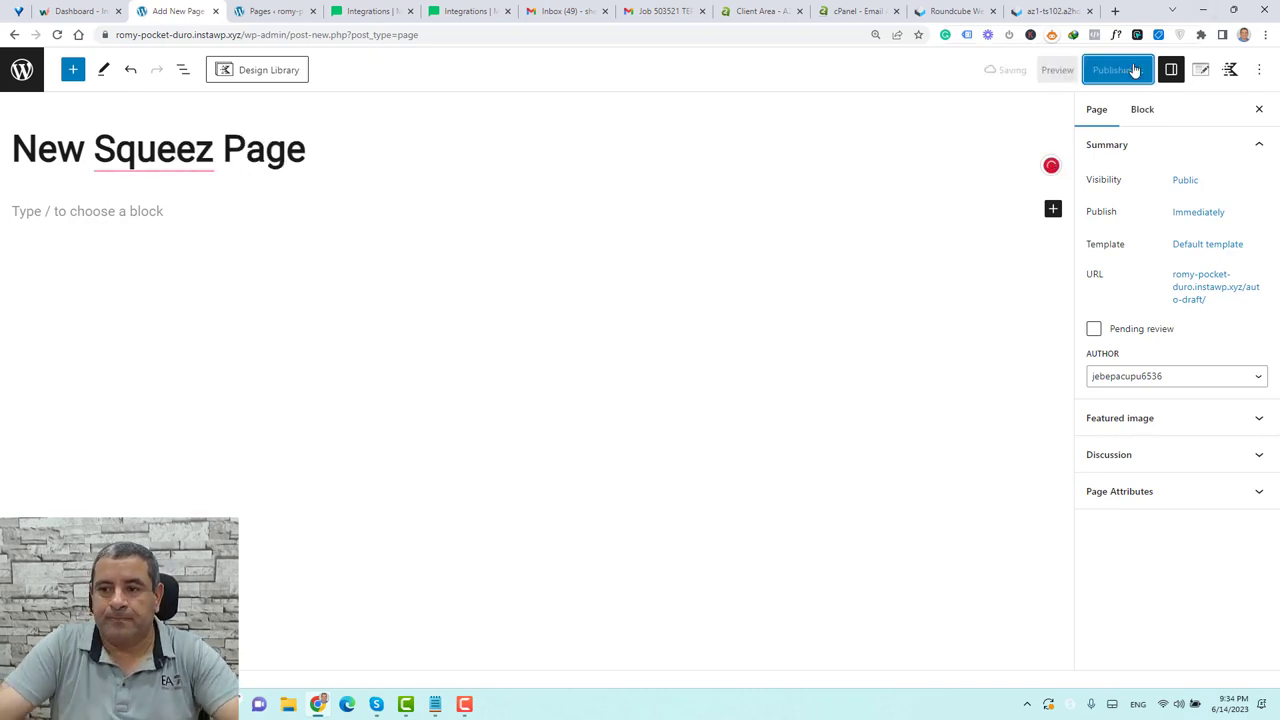
left_click(22, 70)
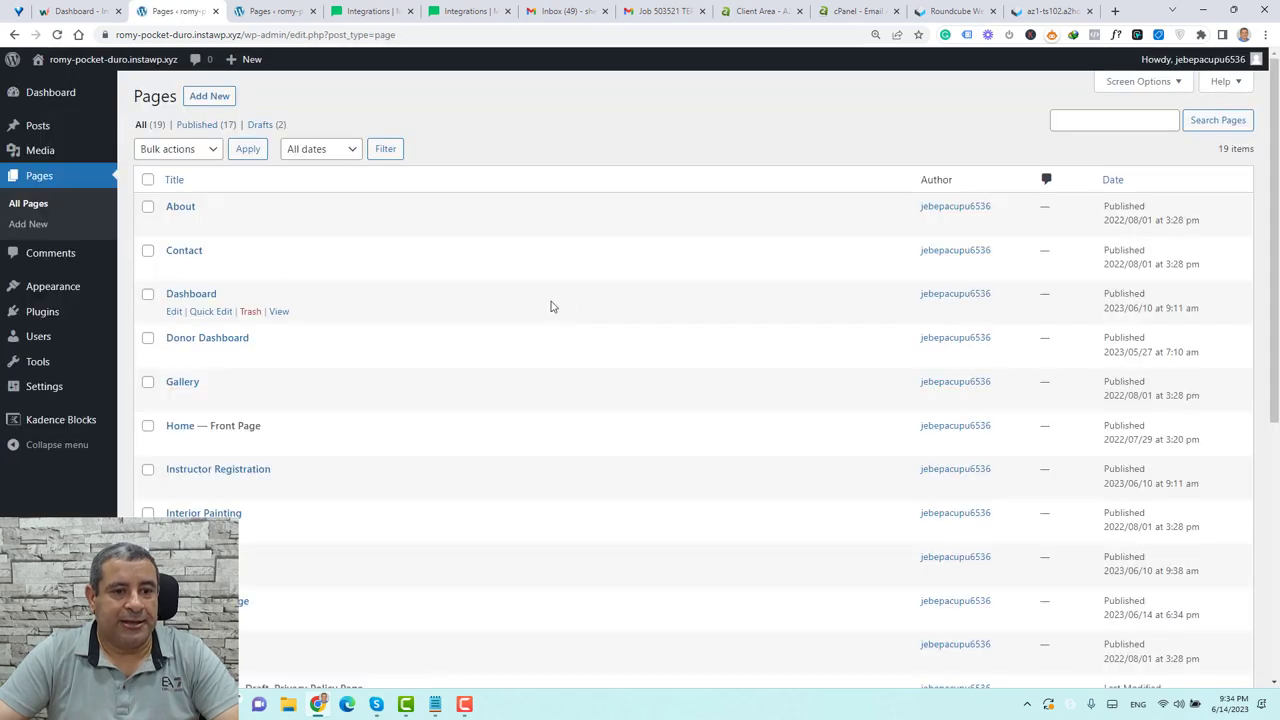
Create the 'Thank You 2' page and return to the Pages list
left_click(211, 100)
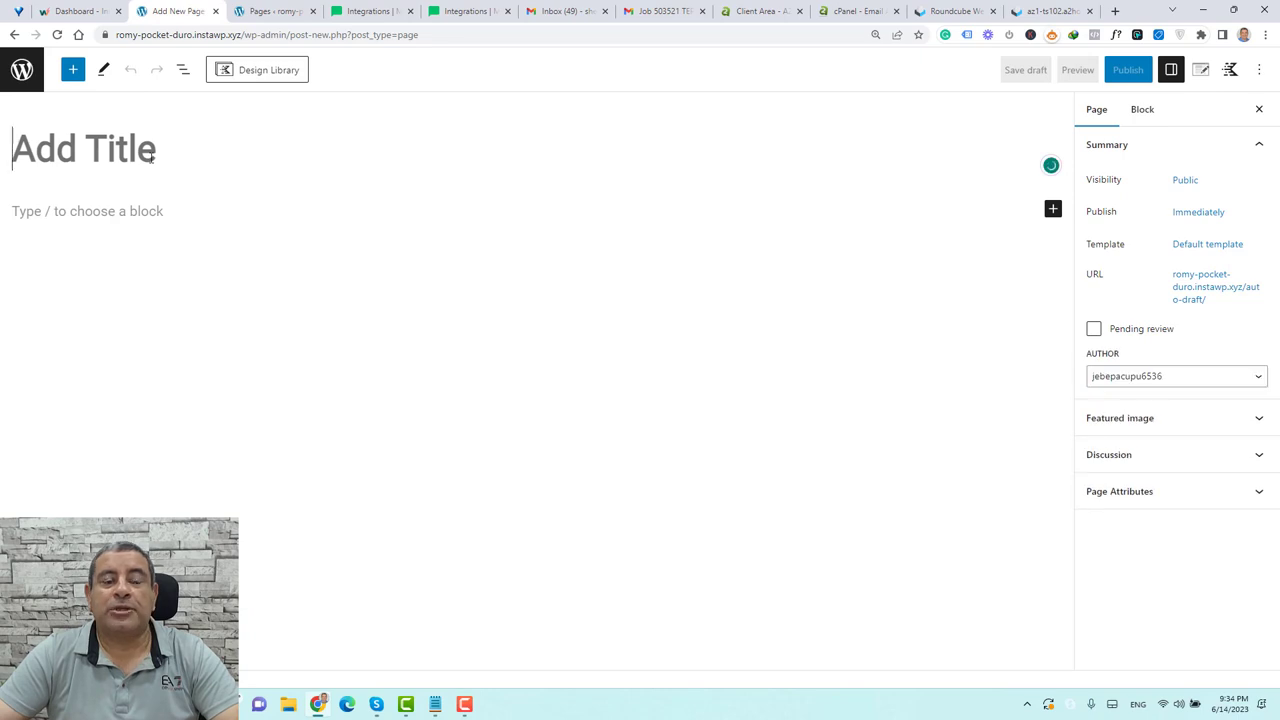
left_click(152, 155)
type("Thank You 2")
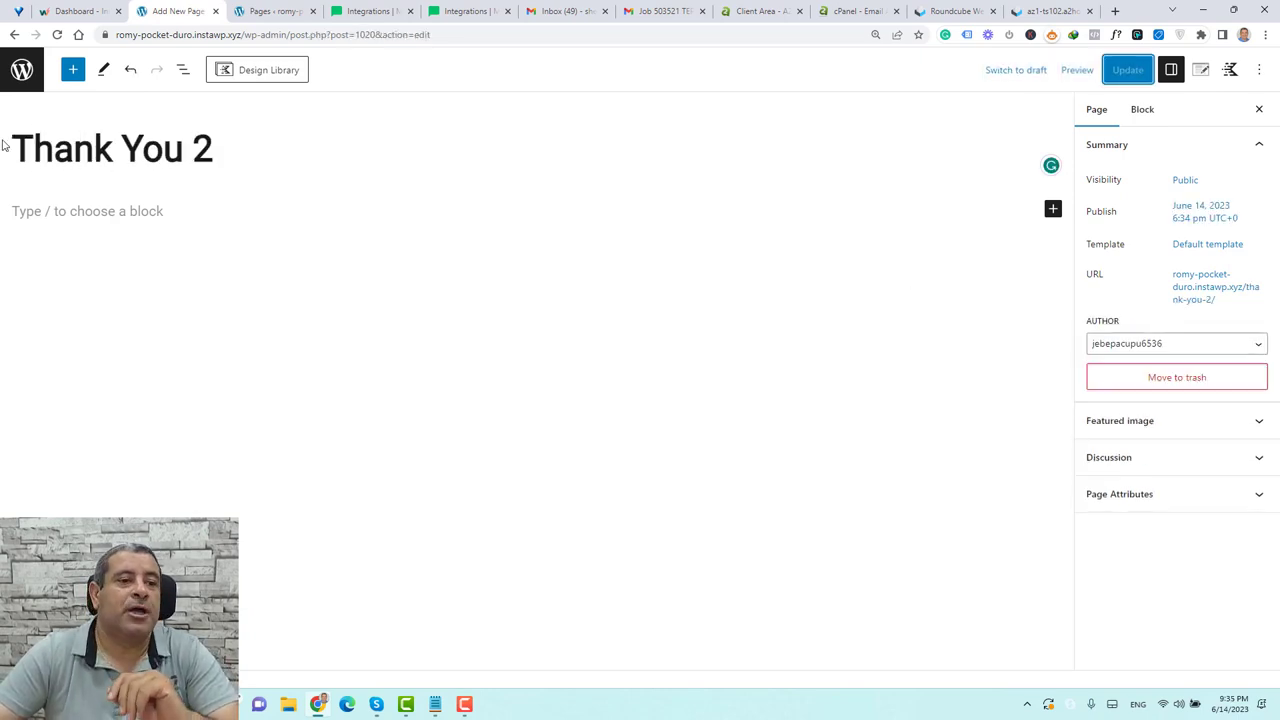
left_click(22, 70)
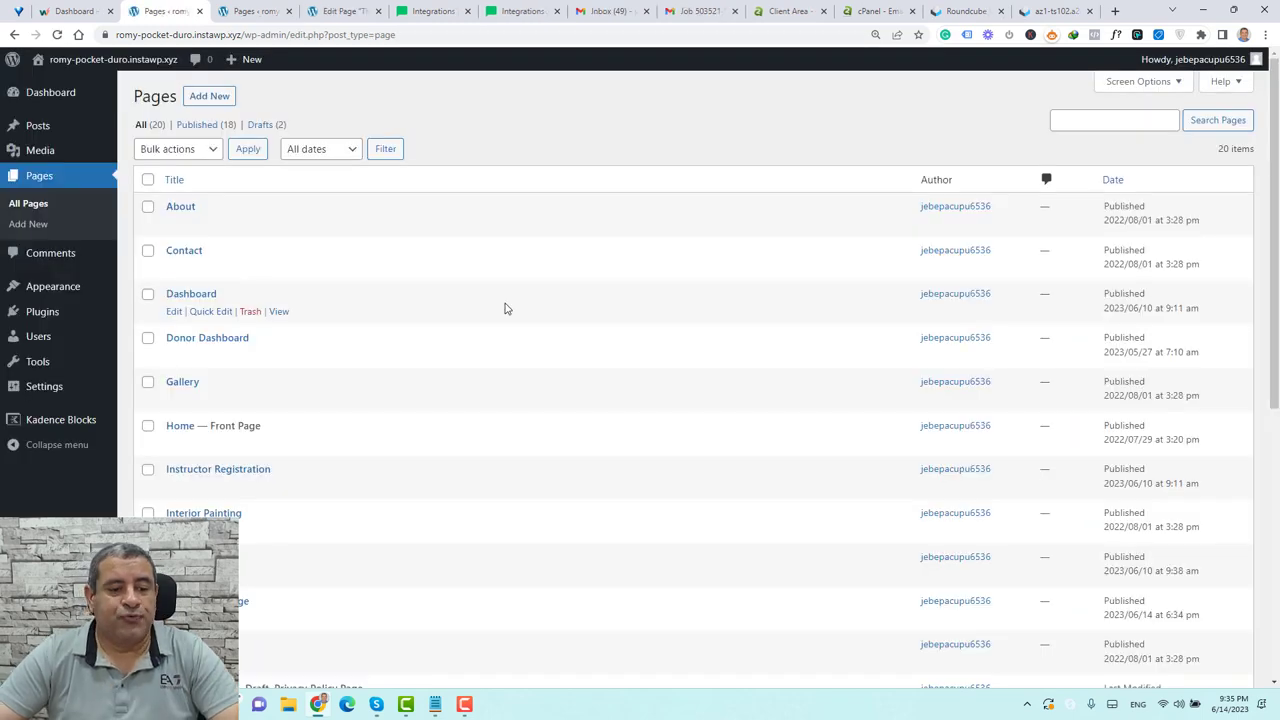
Open New Squeez Page's editor in a new tab and show the block library with Kadence Blocks
scroll(505, 308, "down", 3)
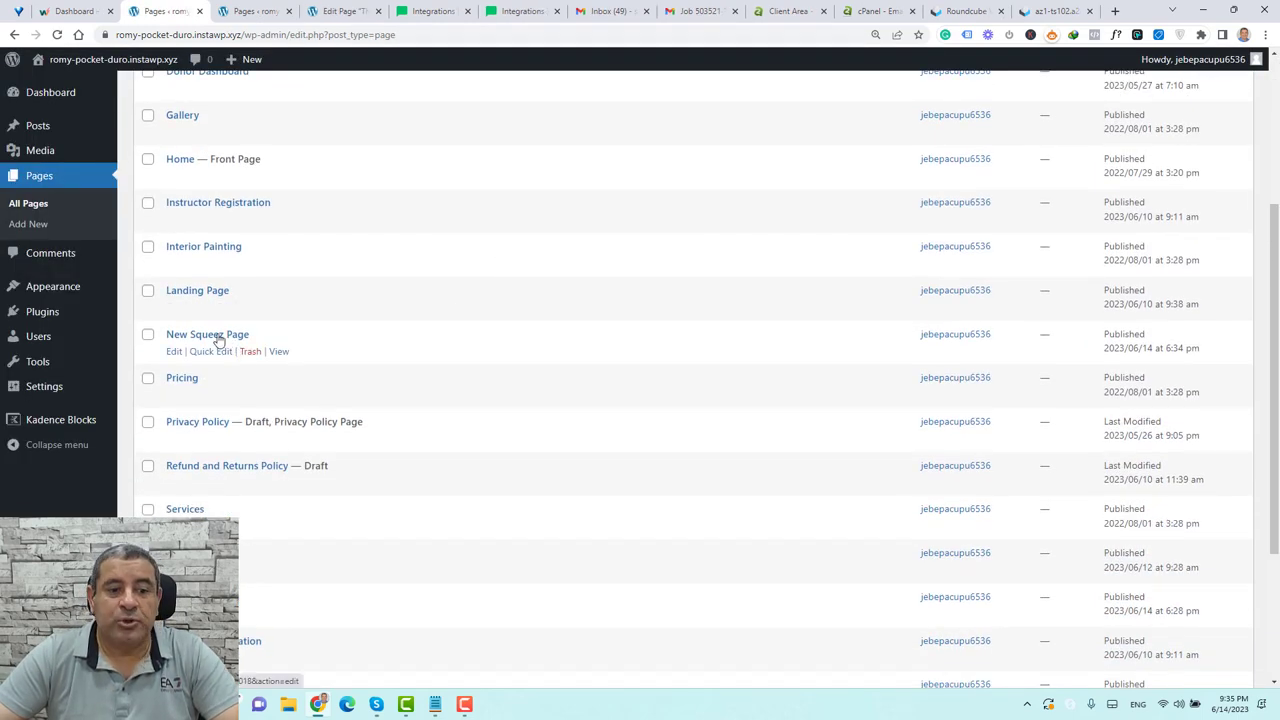
right_click(172, 356)
left_click(214, 372)
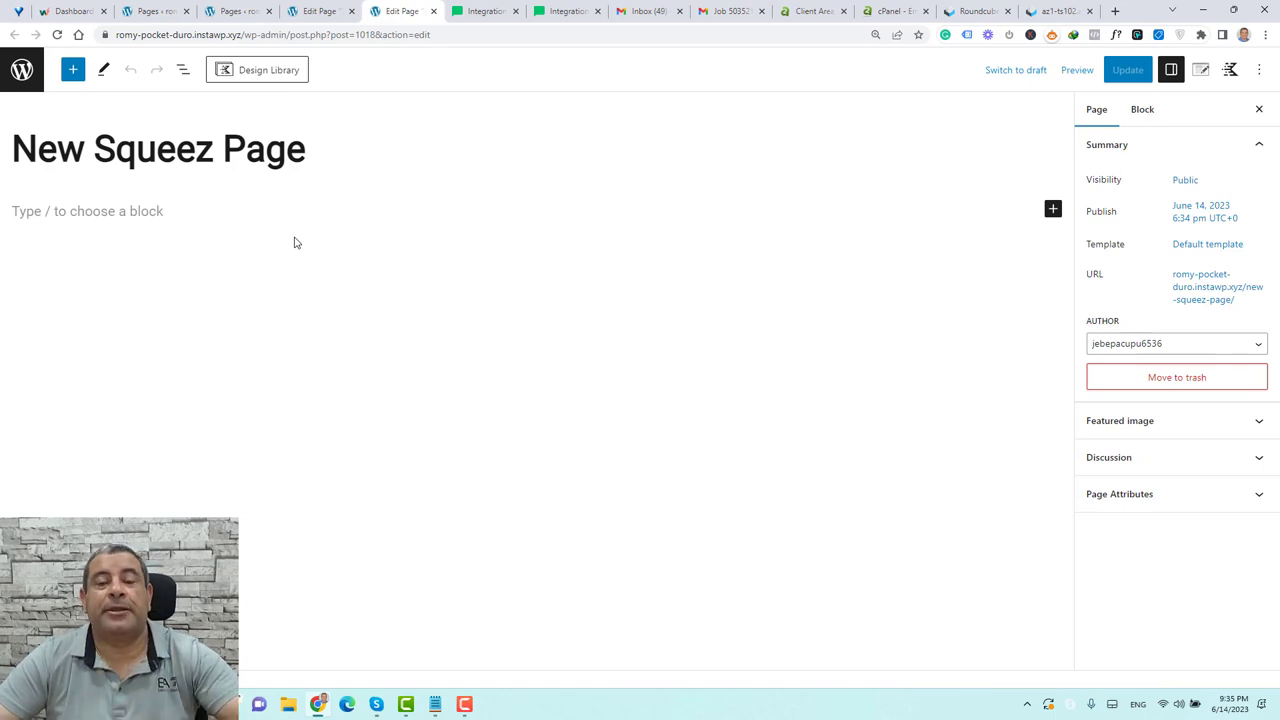
left_click(146, 207)
left_click(73, 70)
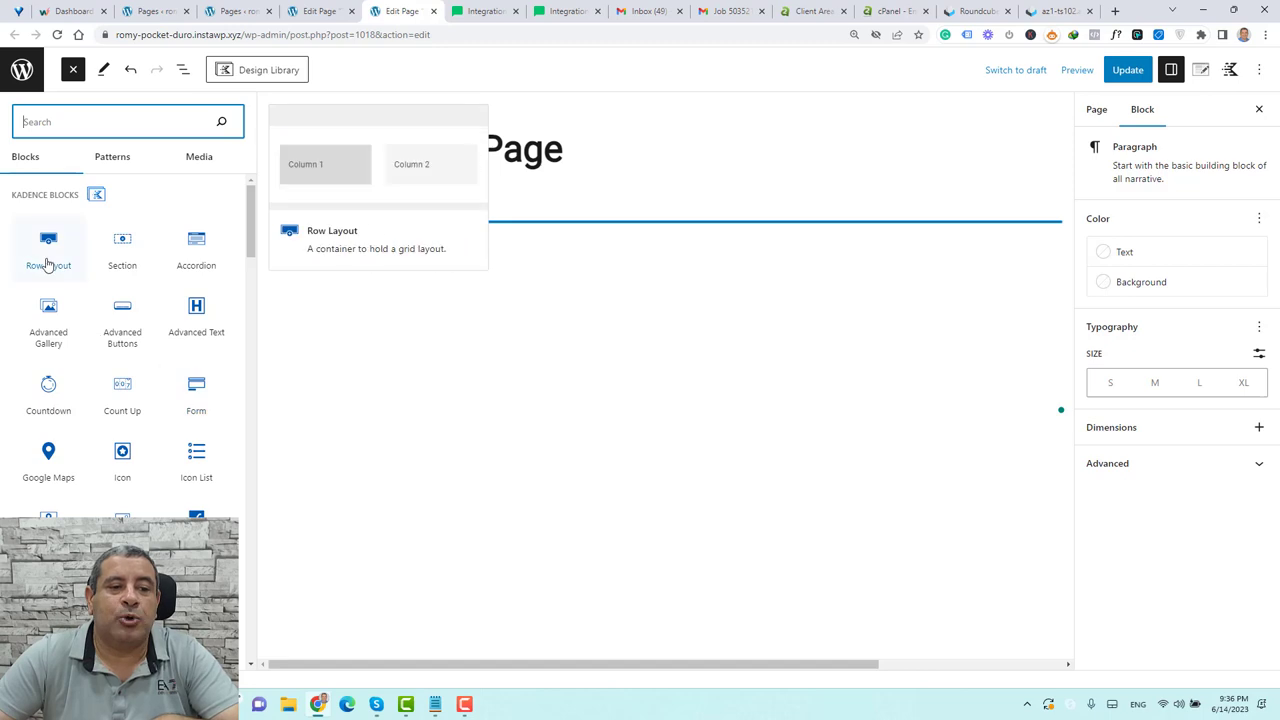
Add a single-column Row Layout block below the page title and show List View
left_click_drag(47, 263, 471, 208)
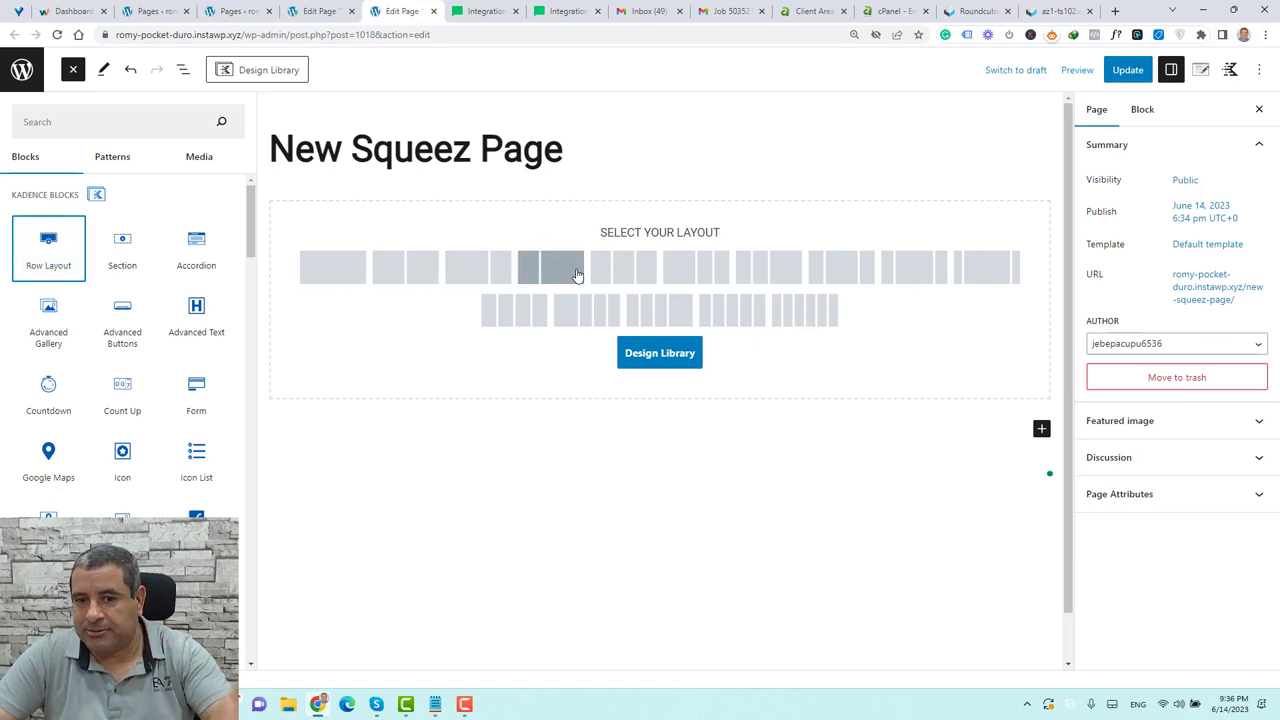
left_click(349, 273)
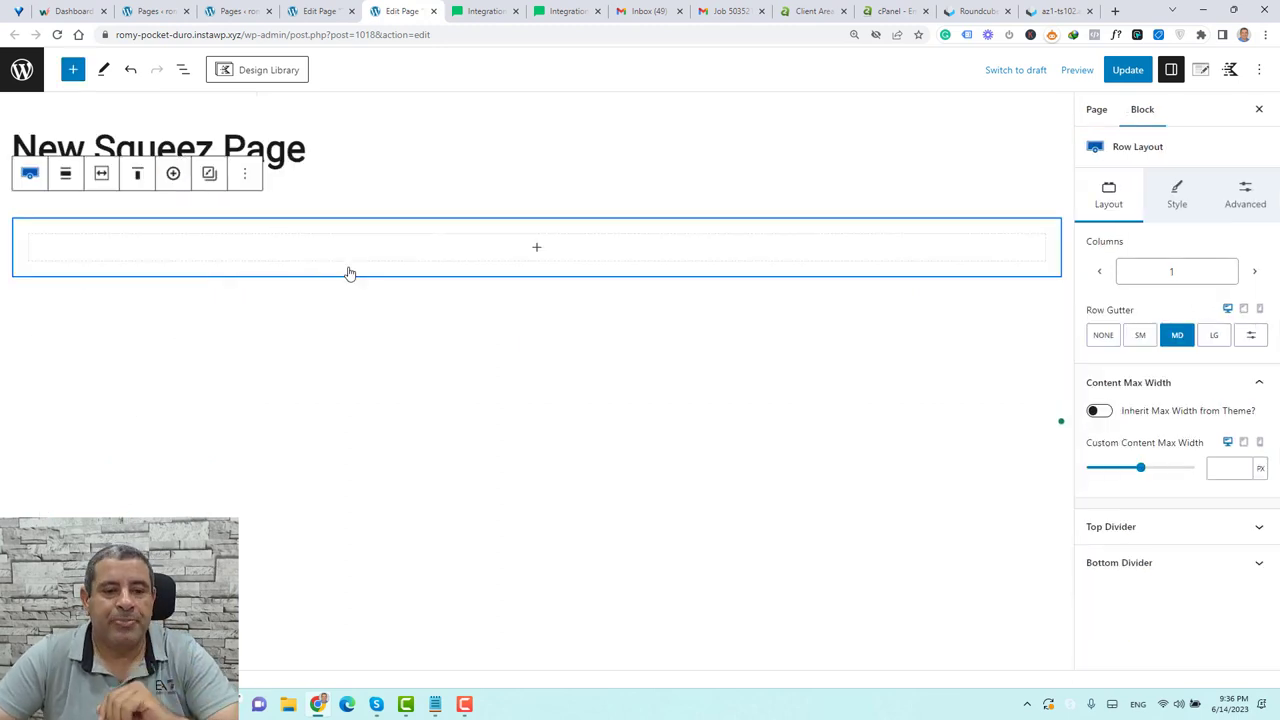
left_click(645, 225)
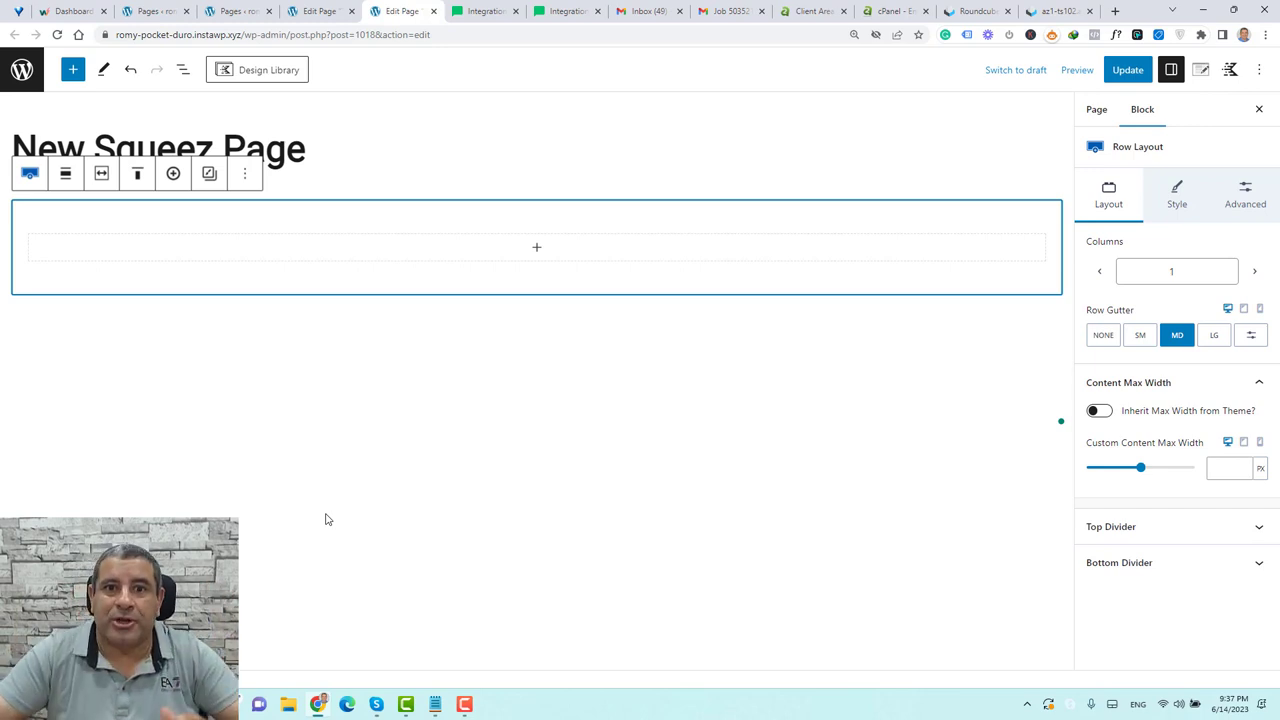
left_click(187, 76)
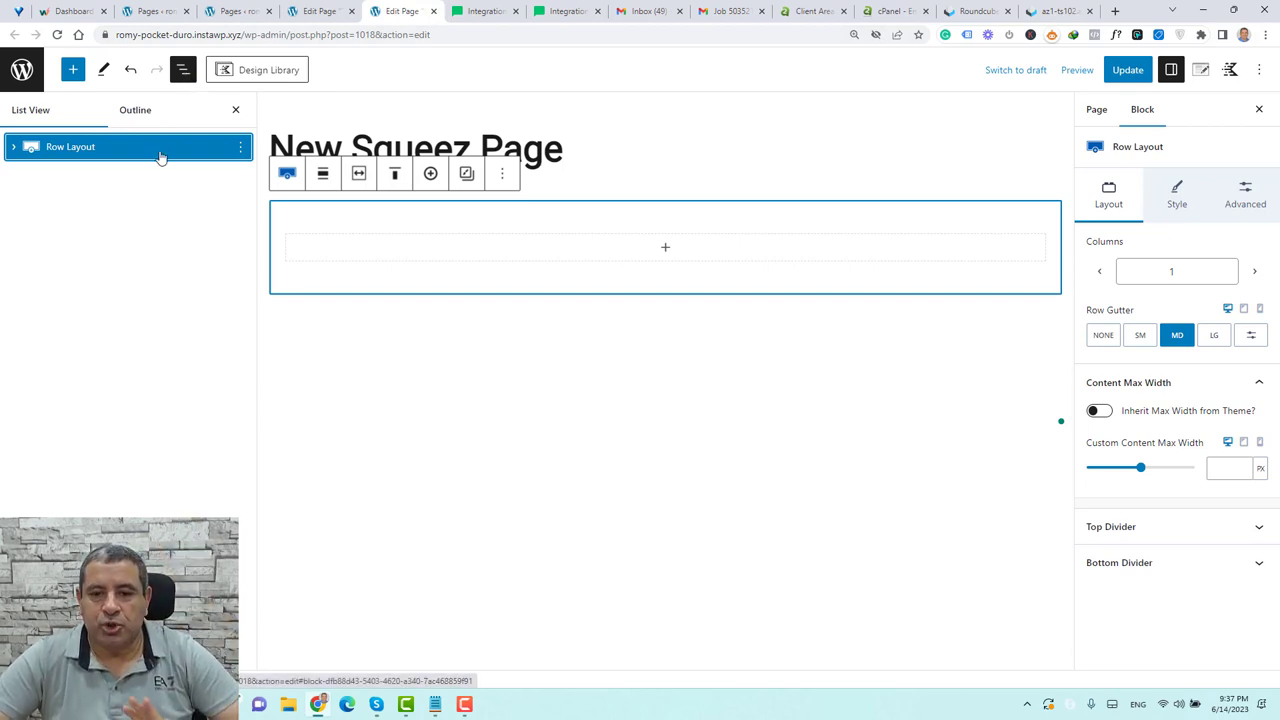
Select the outer Row Layout in List View and show its Style settings
left_click(13, 150)
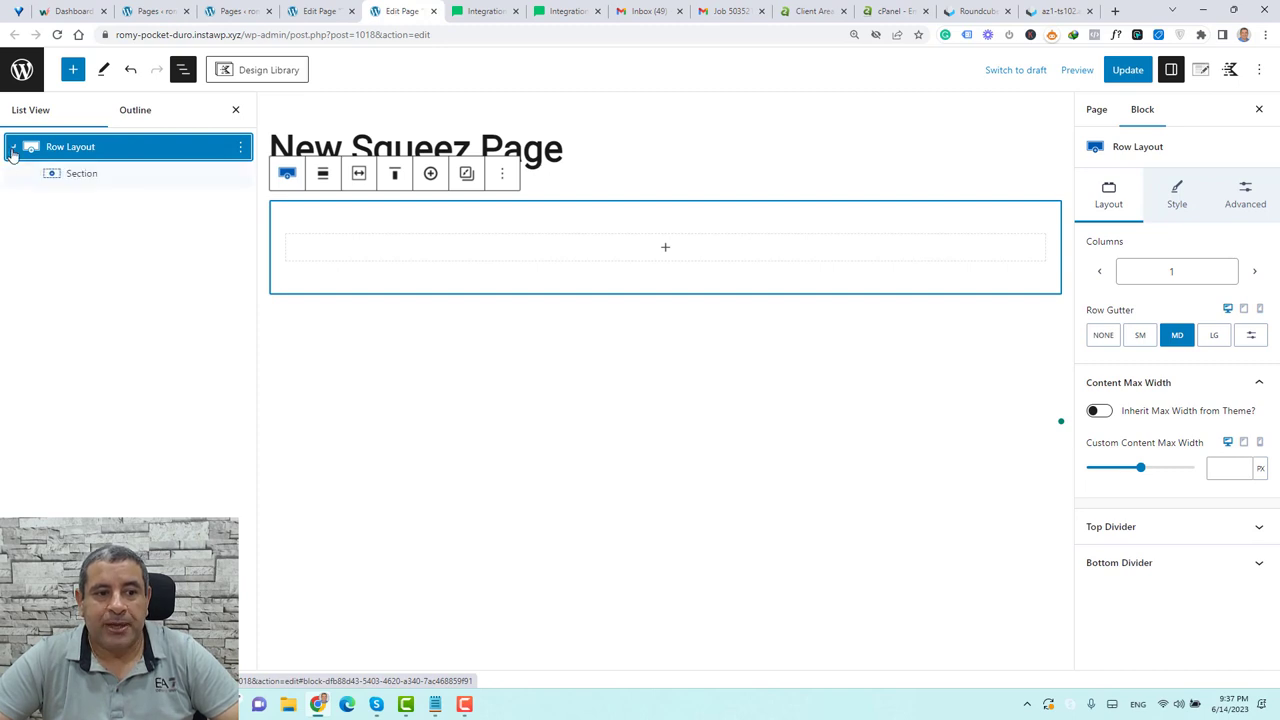
left_click(54, 177)
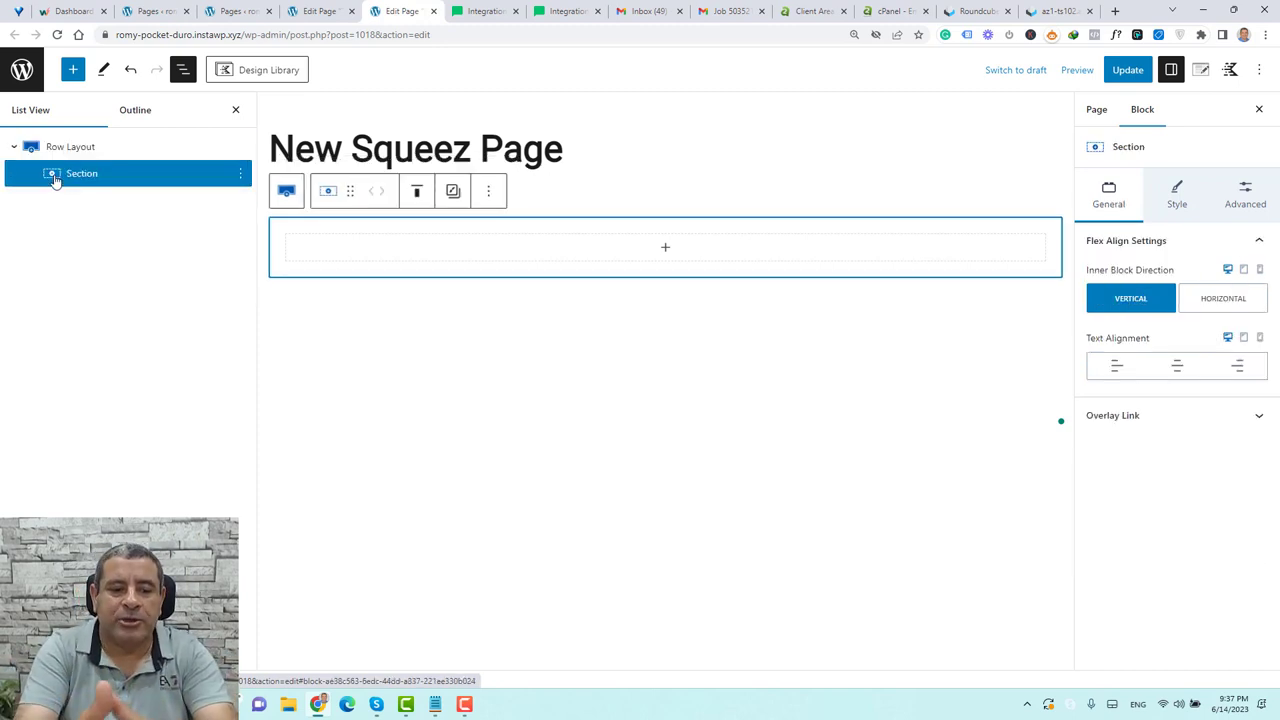
left_click(75, 147)
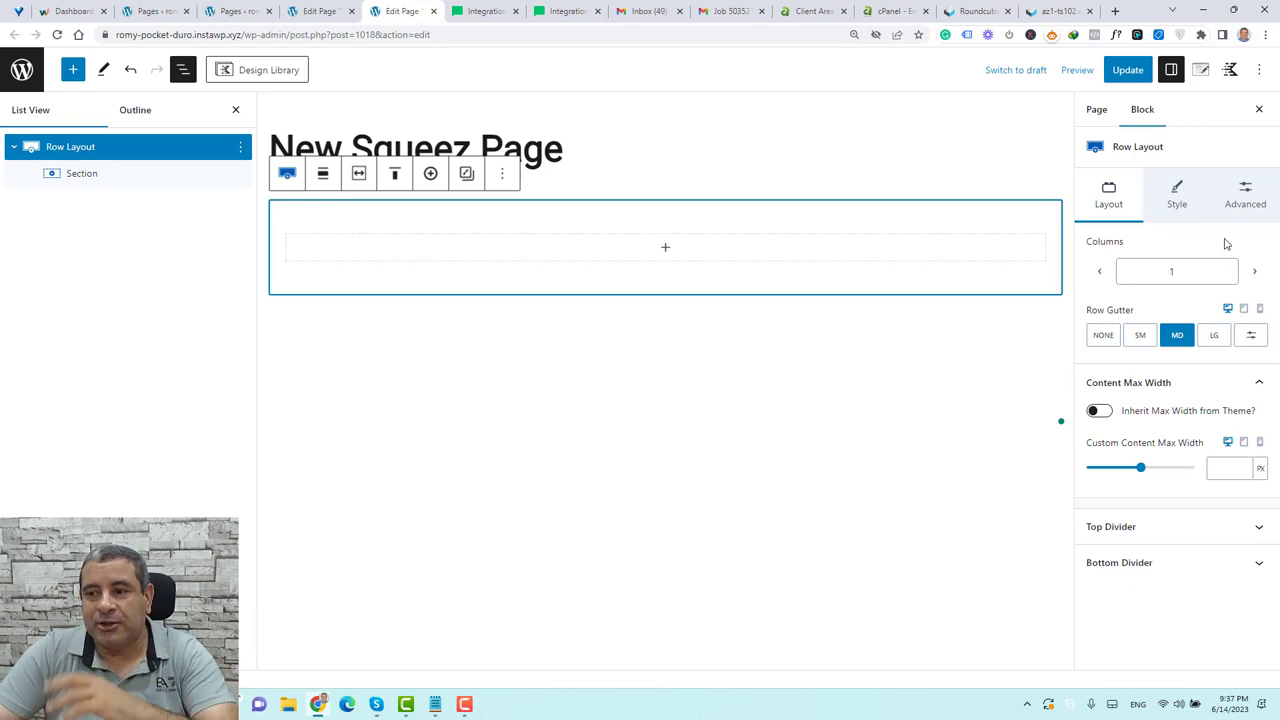
left_click(150, 174)
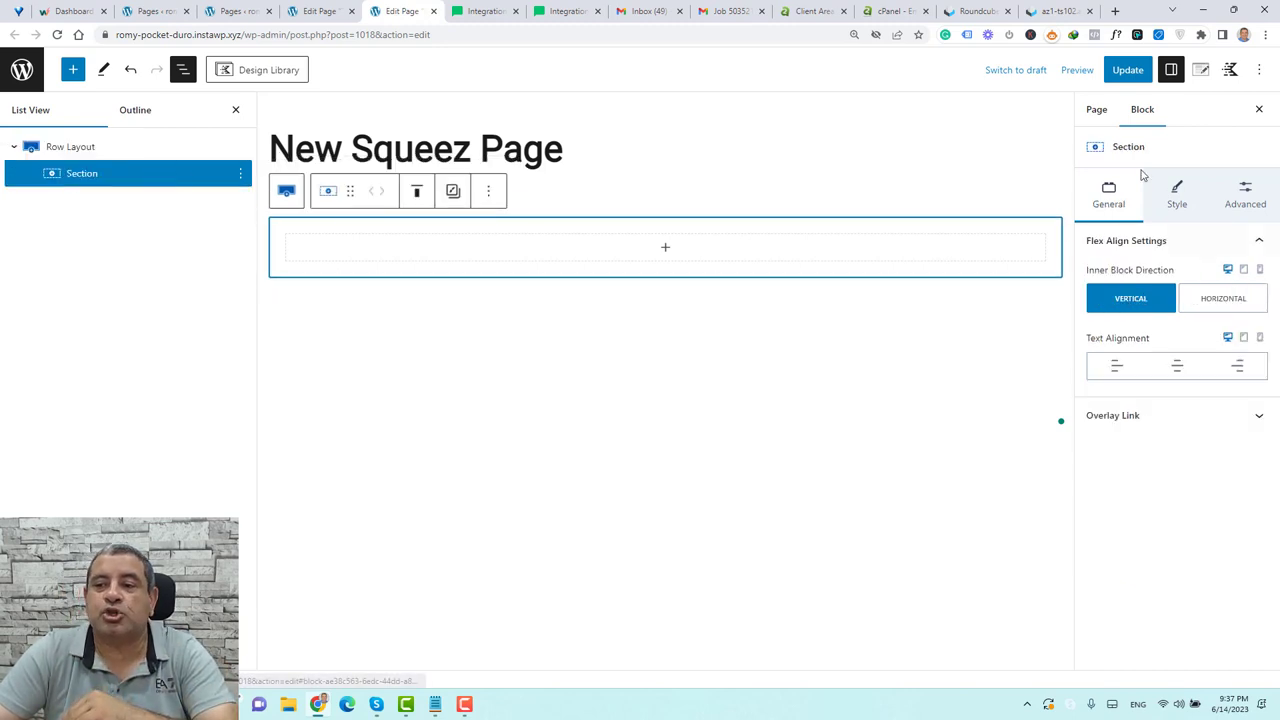
left_click(86, 150)
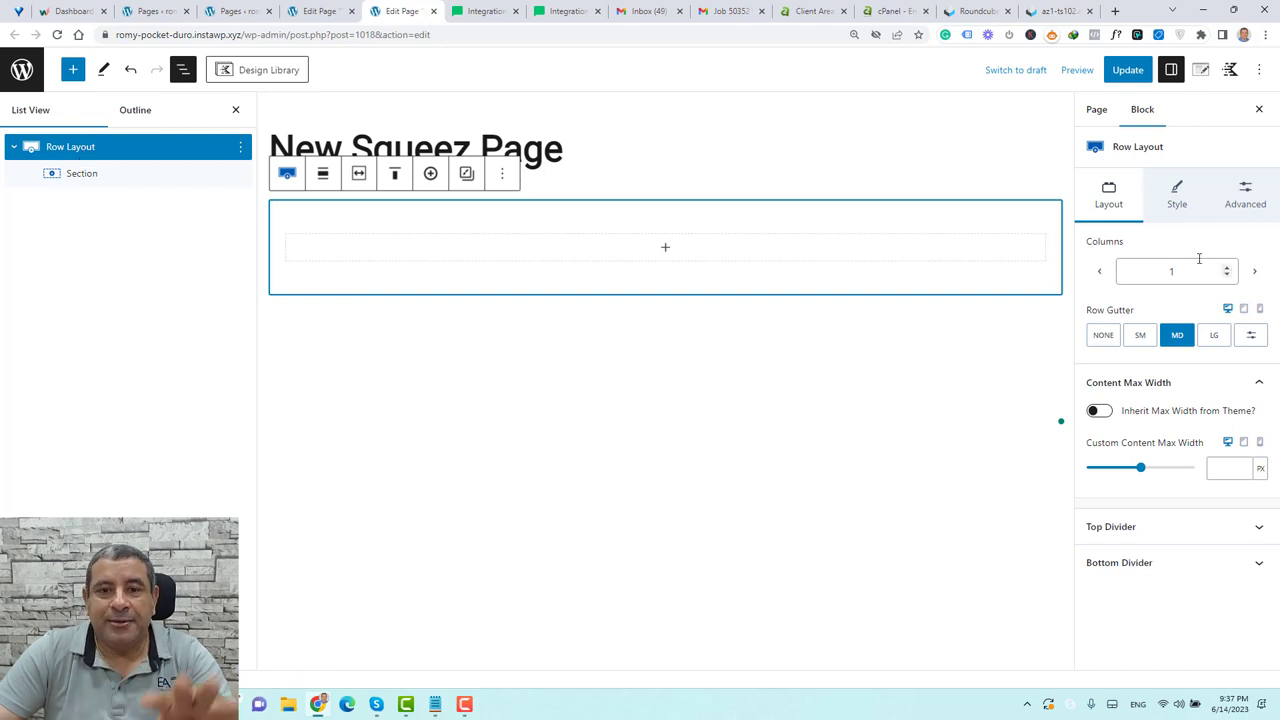
left_click(1176, 195)
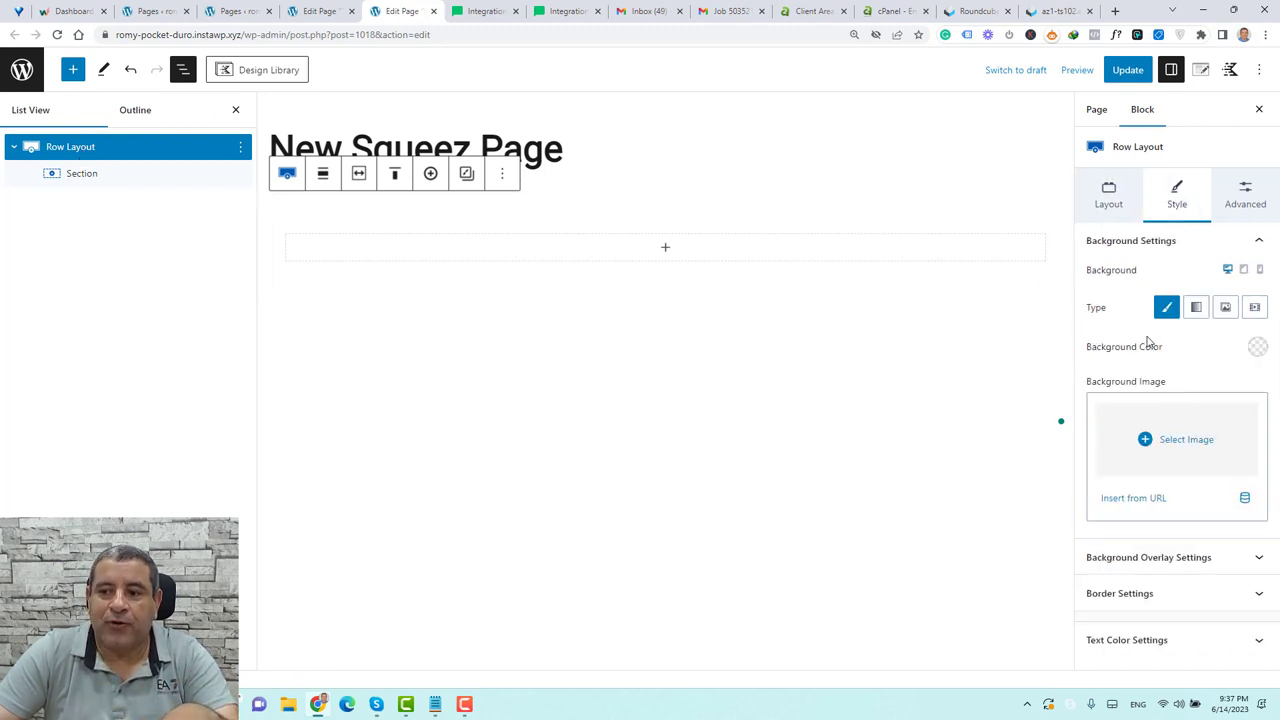
Set the Row Layout's background image to the faint book-pattern image, with no background colour
left_click(1258, 347)
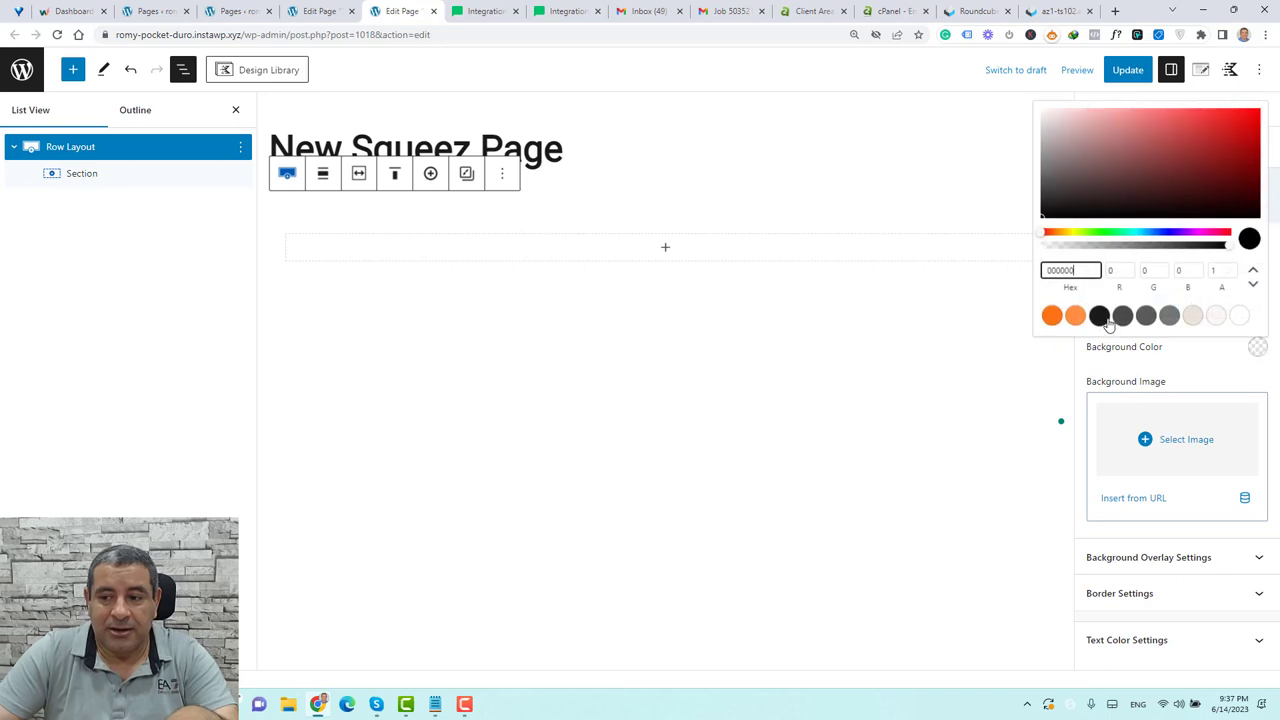
left_click(1098, 316)
left_click(1235, 347)
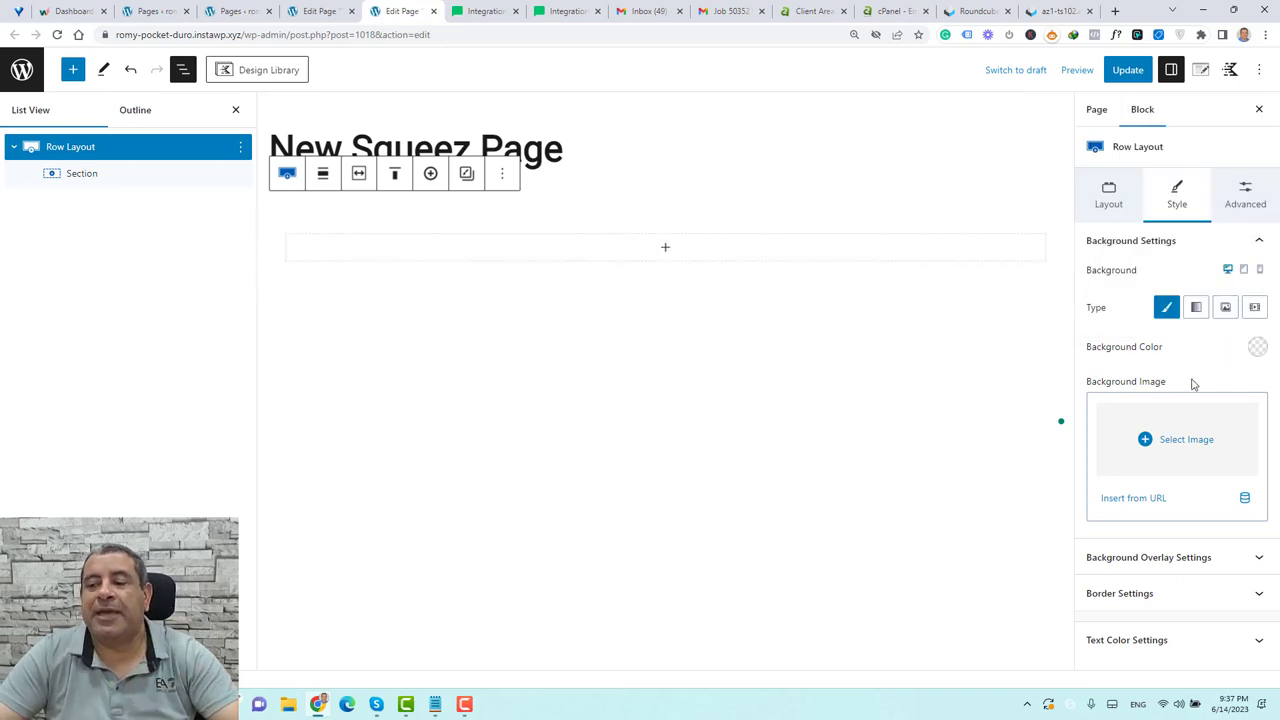
left_click(1197, 440)
left_click(221, 258)
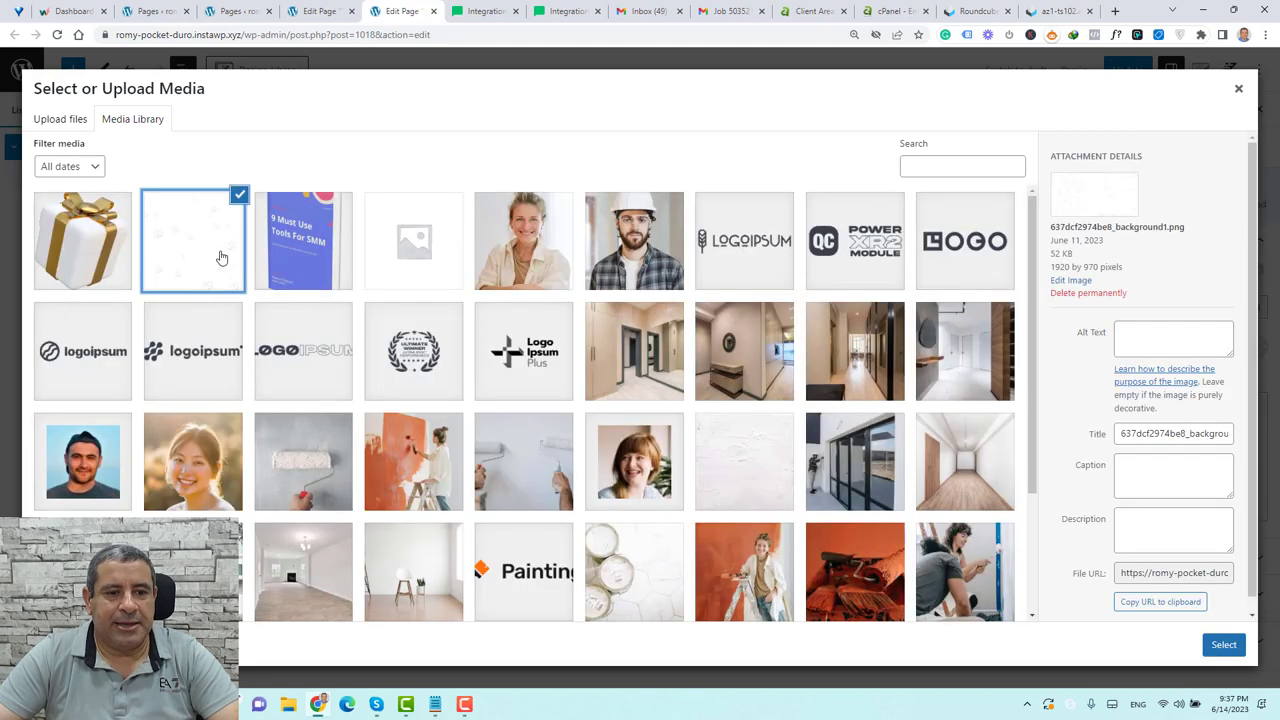
left_click(1223, 645)
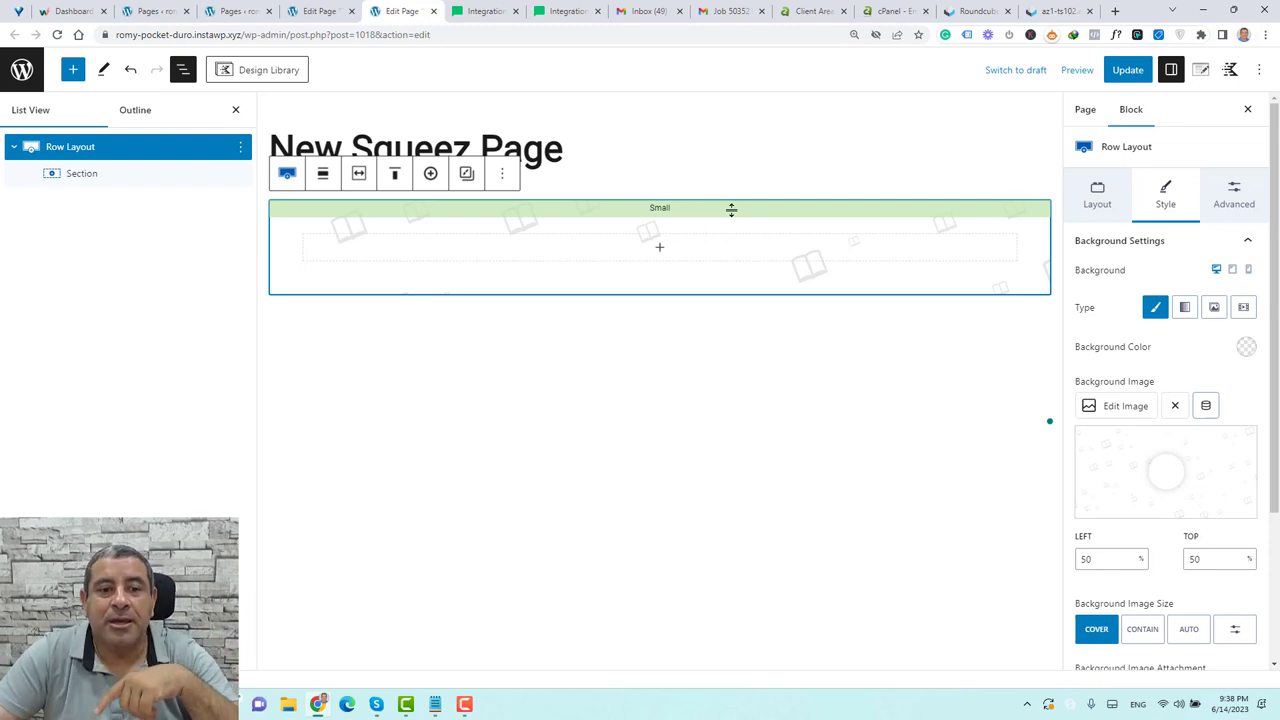
Make the Row Layout full width, then select its inner Section
left_click(322, 173)
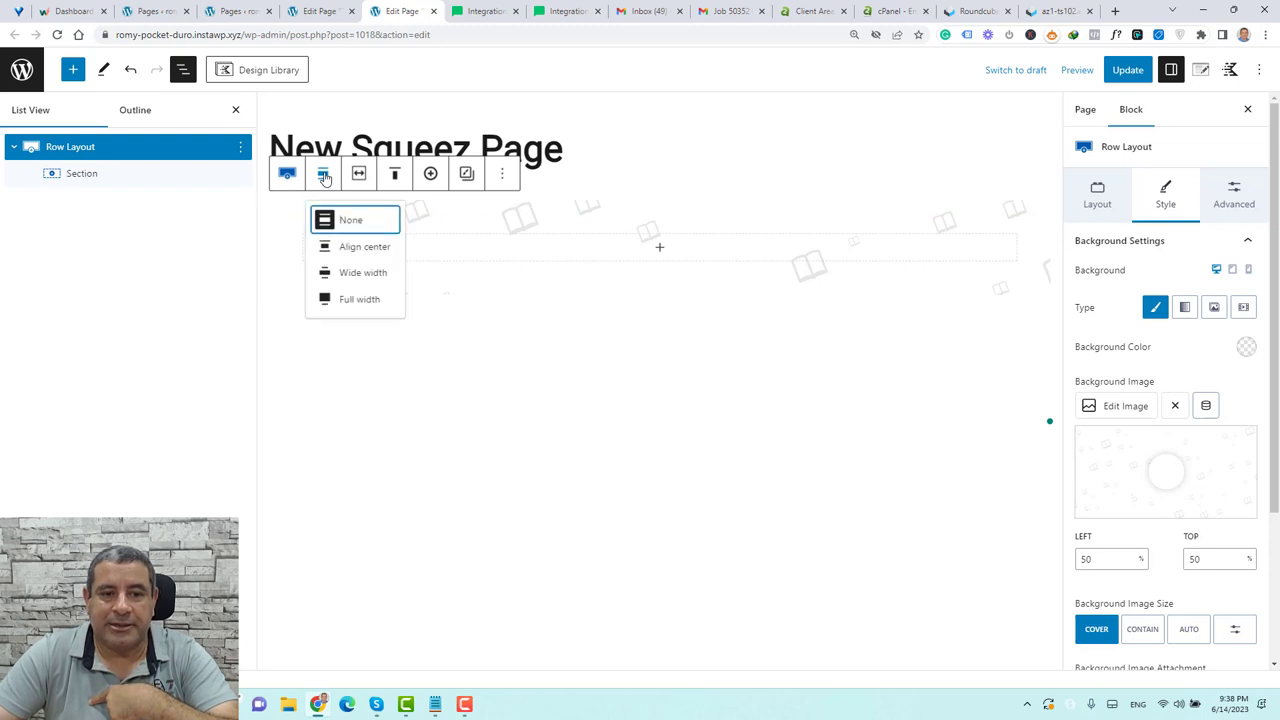
left_click(369, 309)
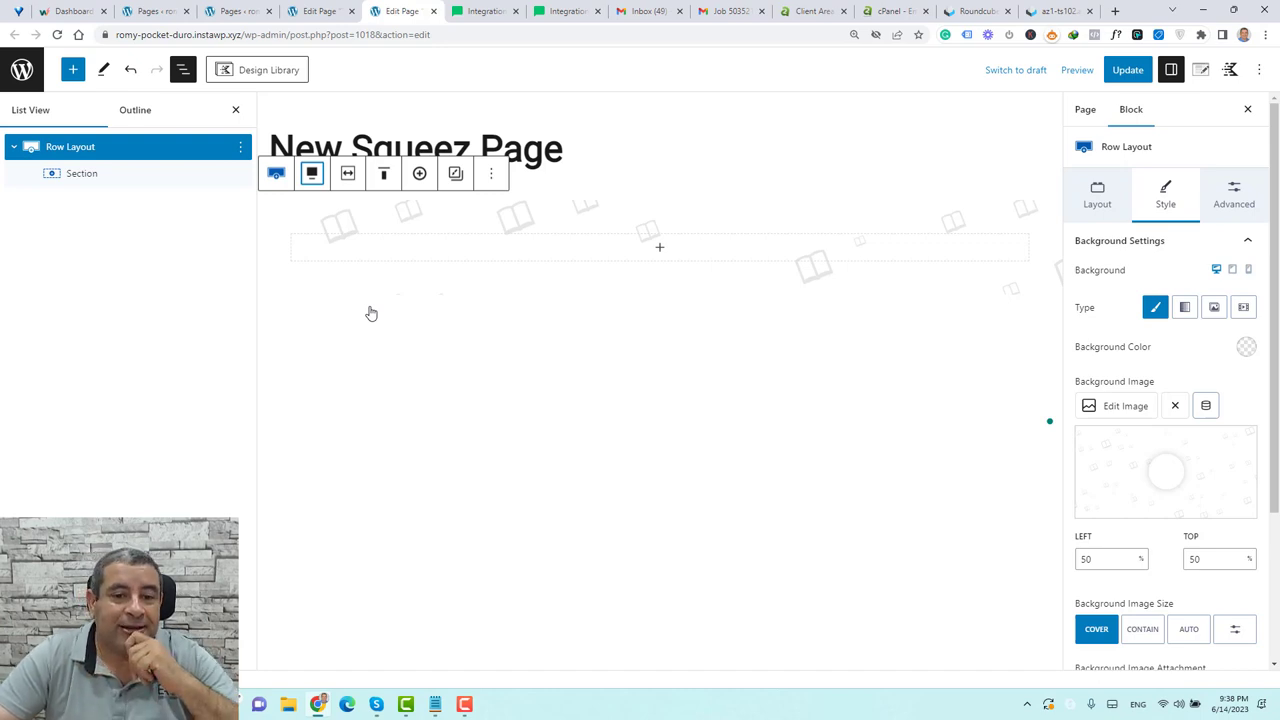
left_click(130, 150)
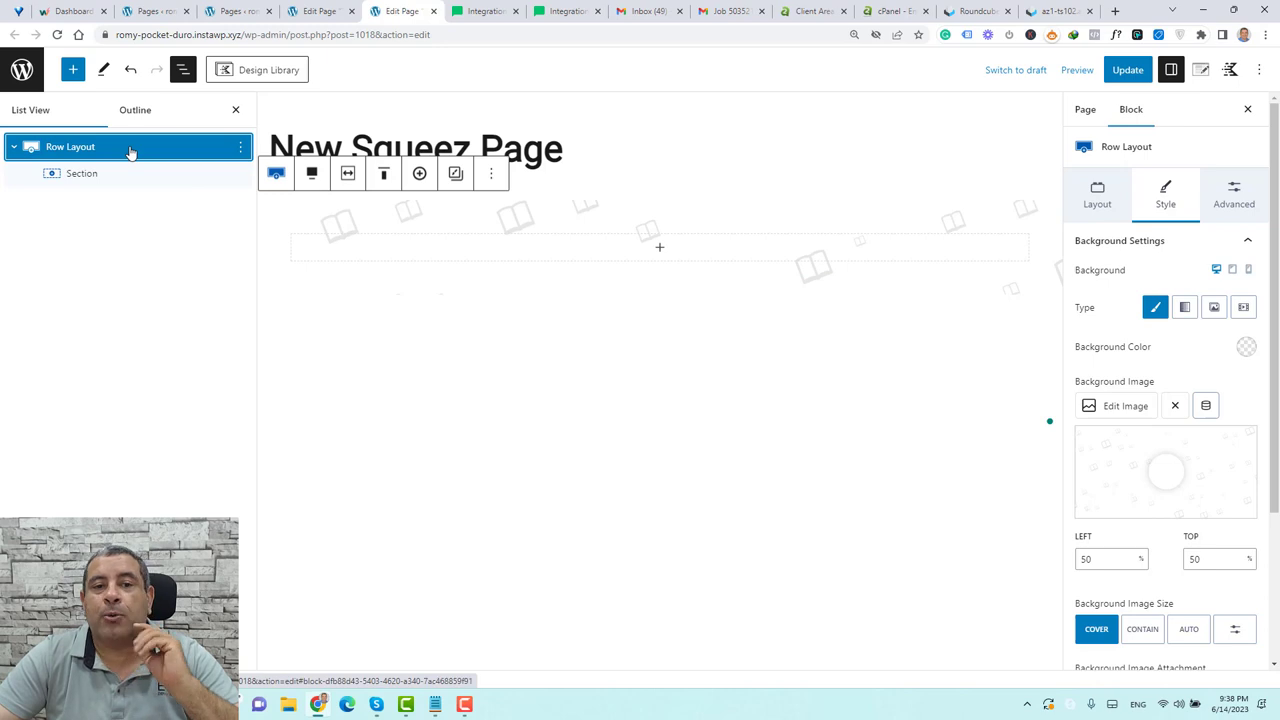
left_click(130, 180)
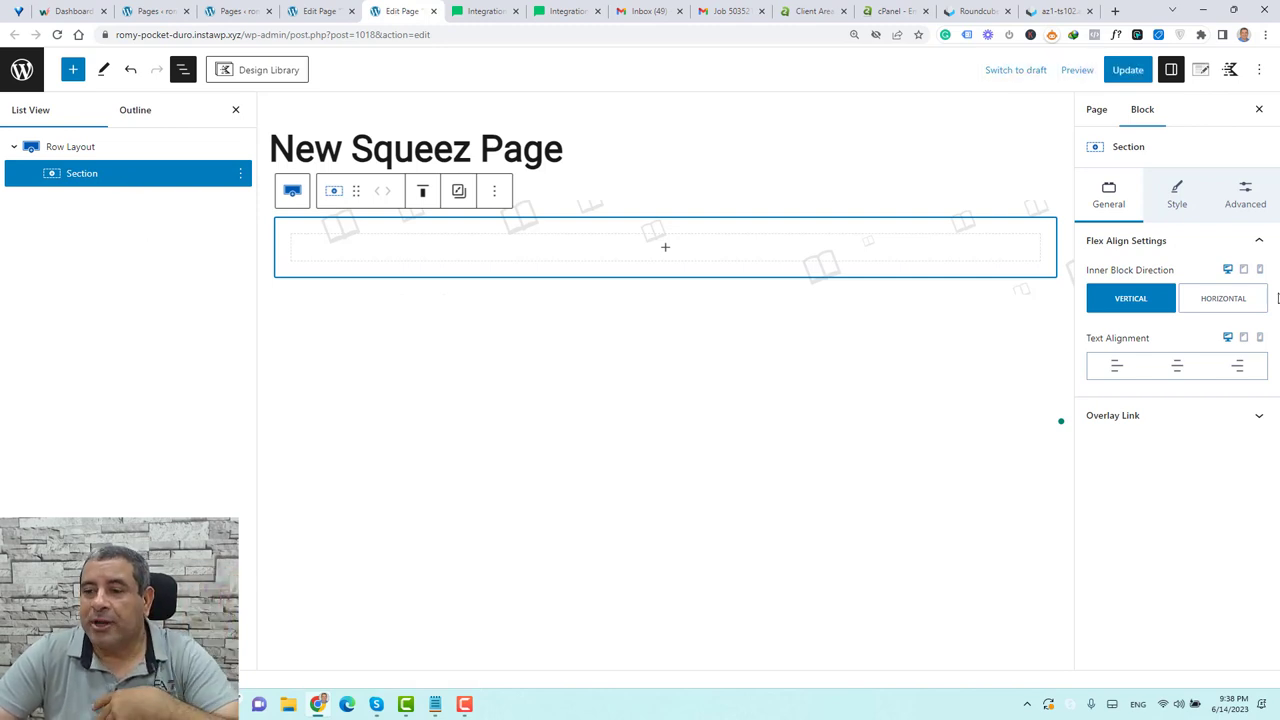
Give the Section a 1A1A1A background colour, then reselect the Row Layout
left_click(1175, 206)
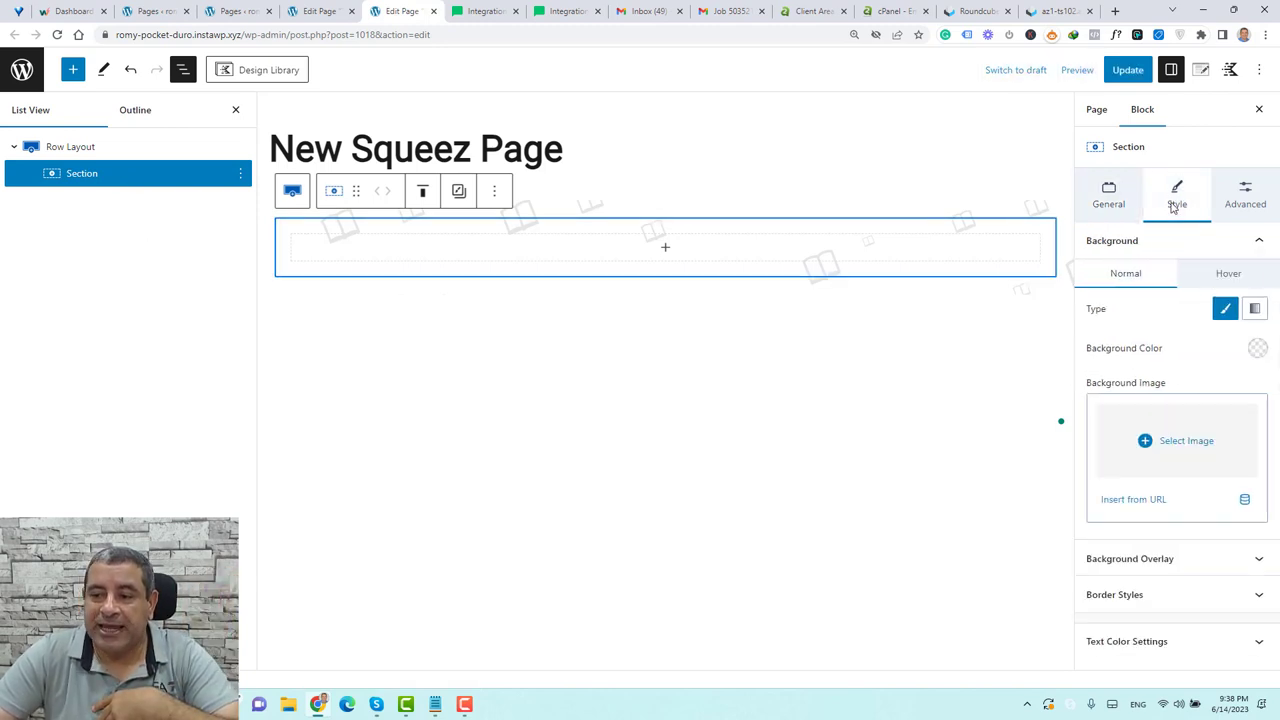
left_click(1258, 349)
left_click(1099, 317)
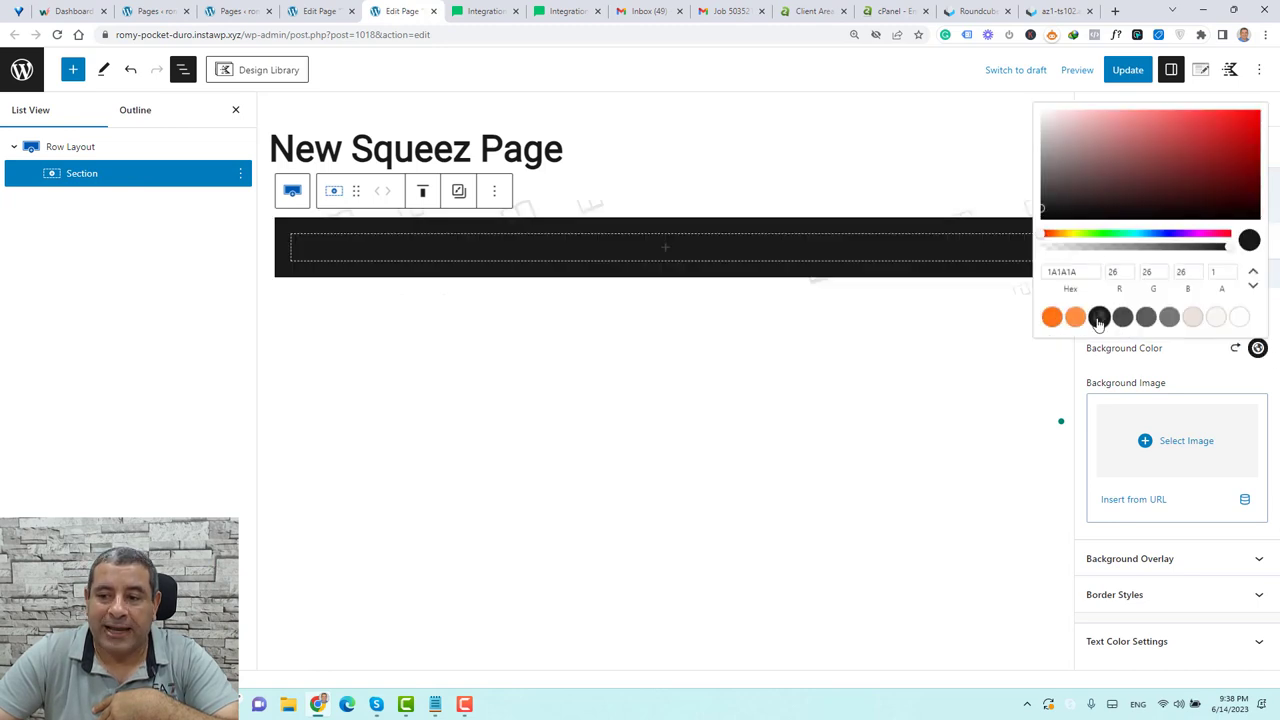
left_click(1215, 368)
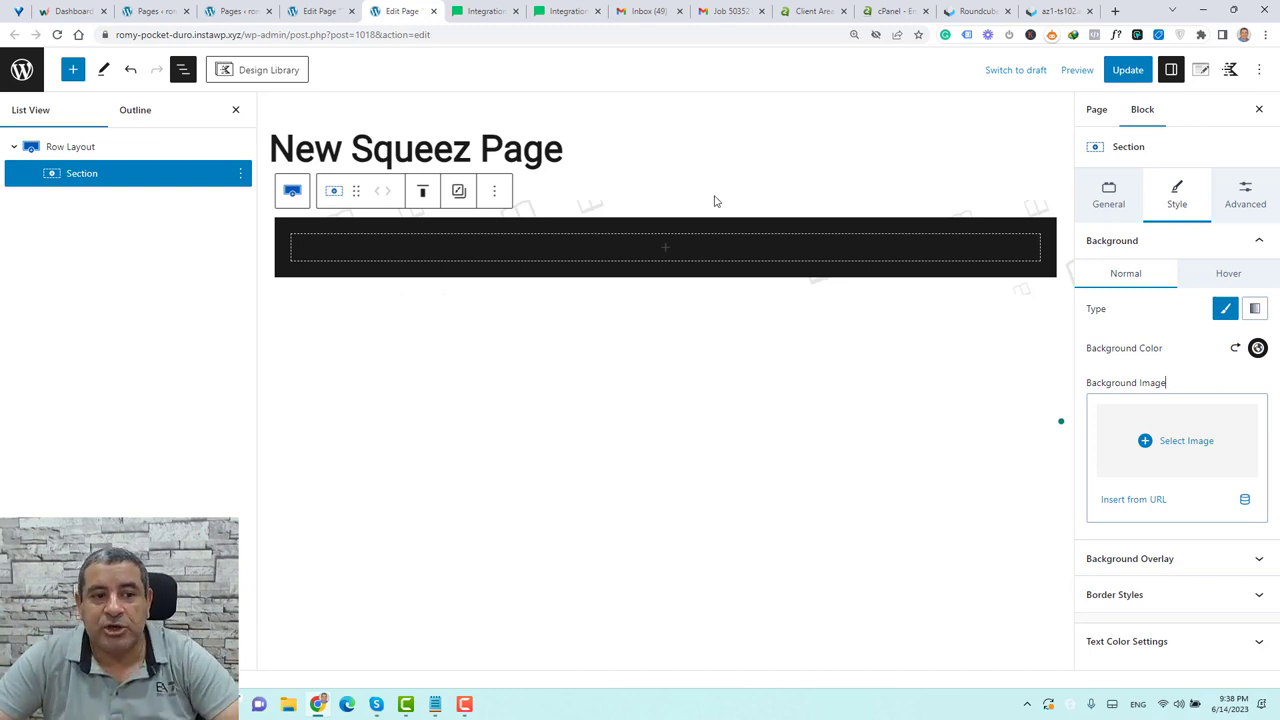
left_click(155, 152)
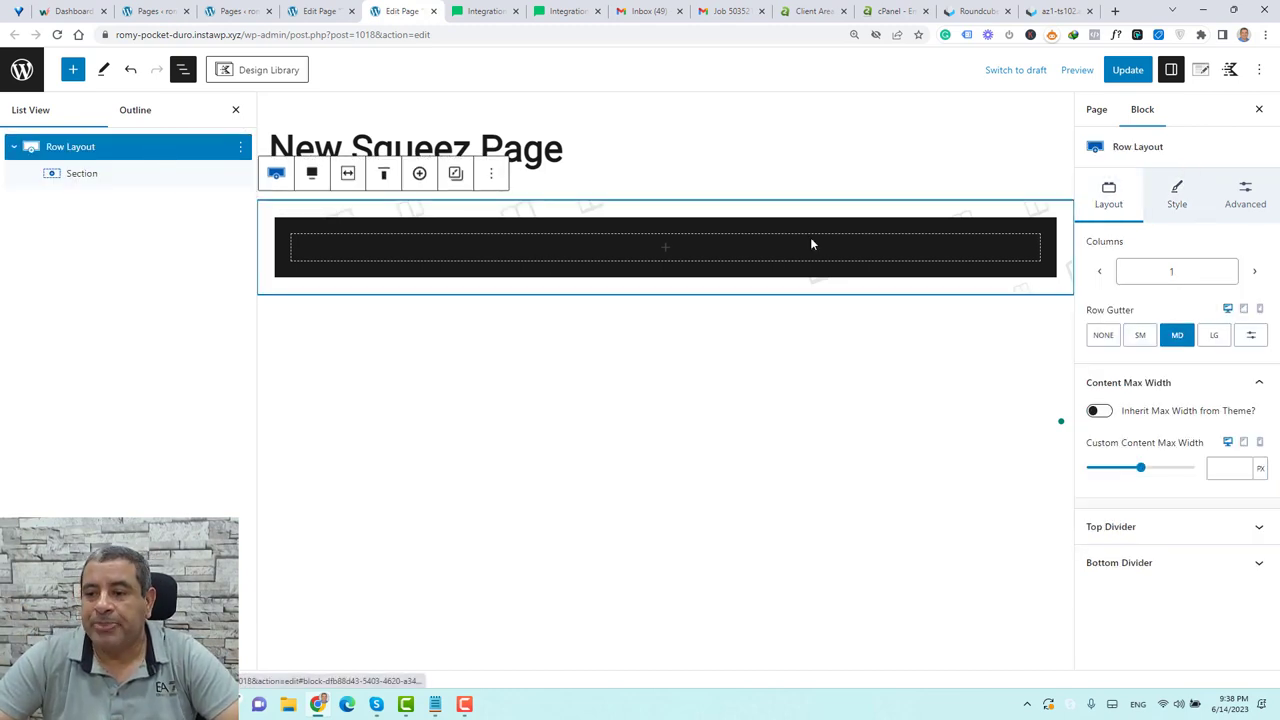
Set the Row Layout's minimum height to 100 VH in Structure Settings
left_click(1246, 203)
left_click(1183, 436)
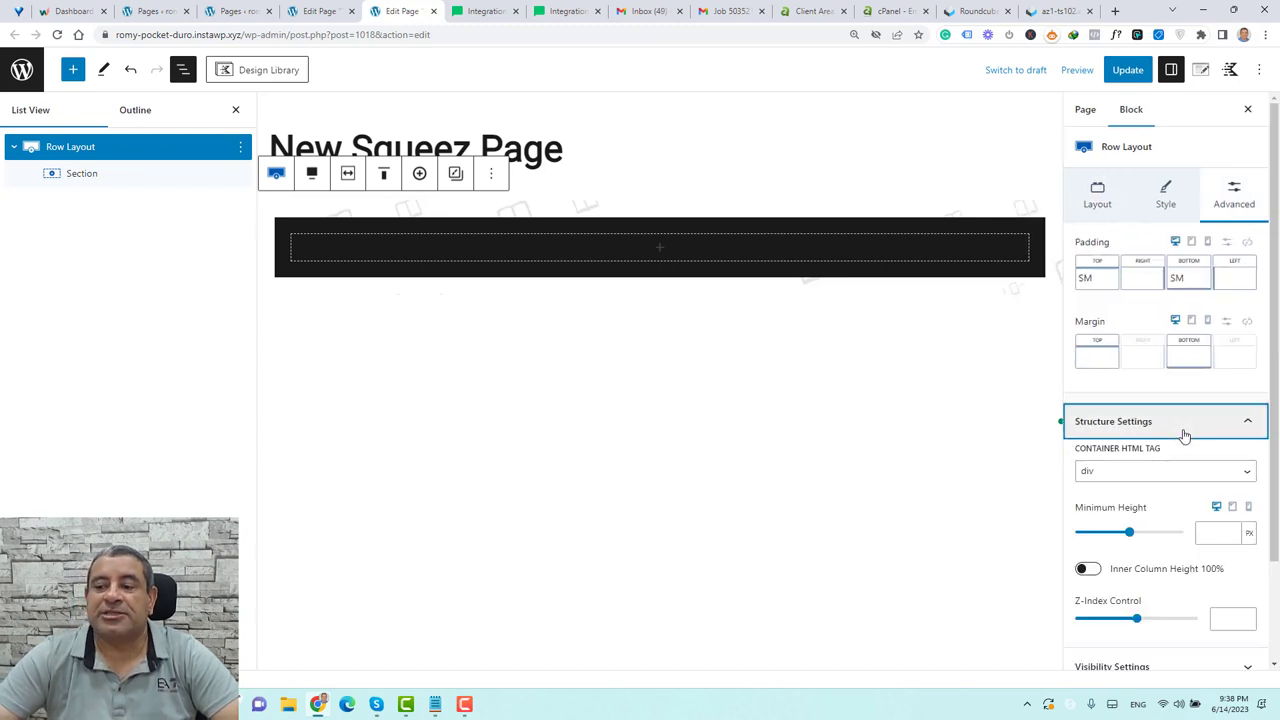
scroll(1130, 435, "down", 1)
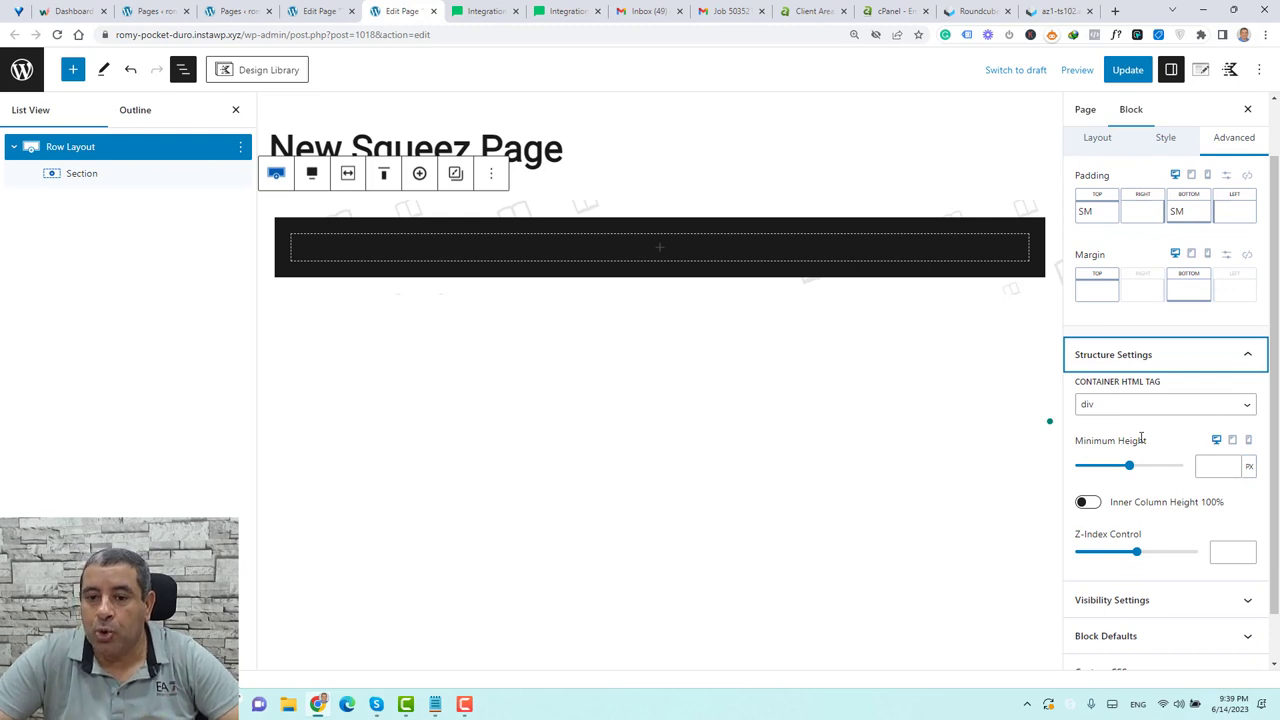
left_click(1250, 468)
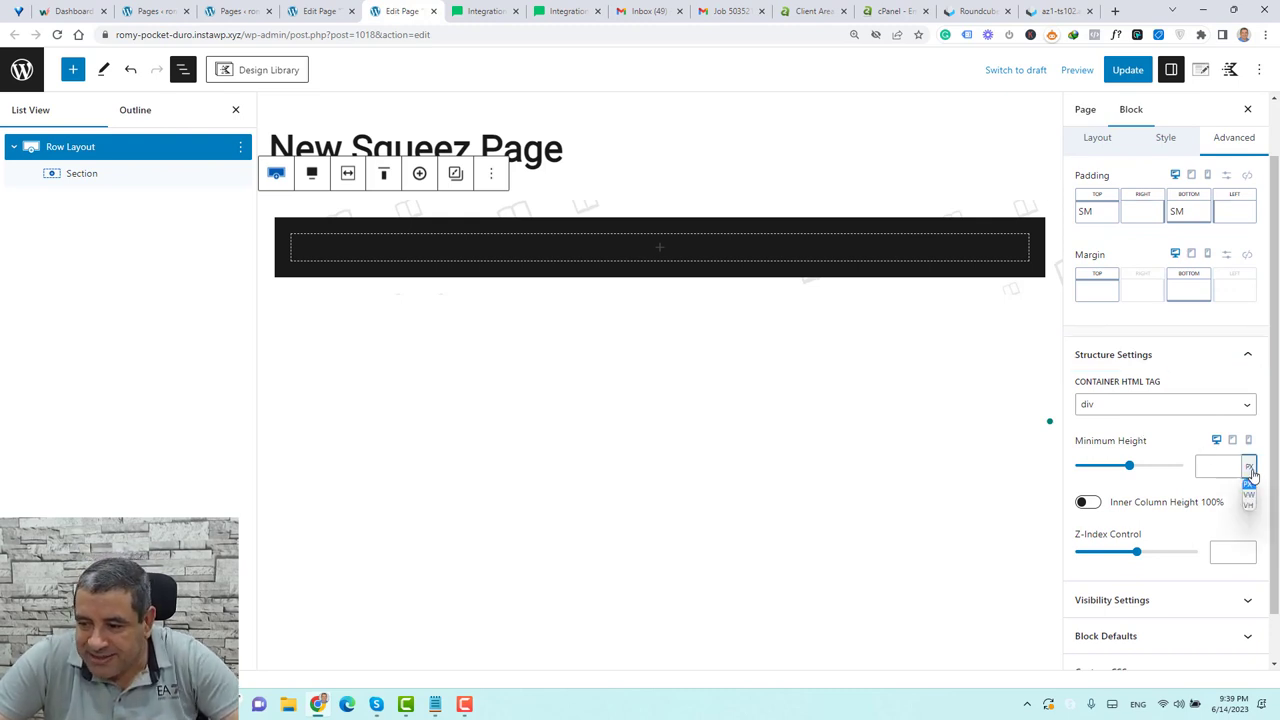
left_click(1250, 507)
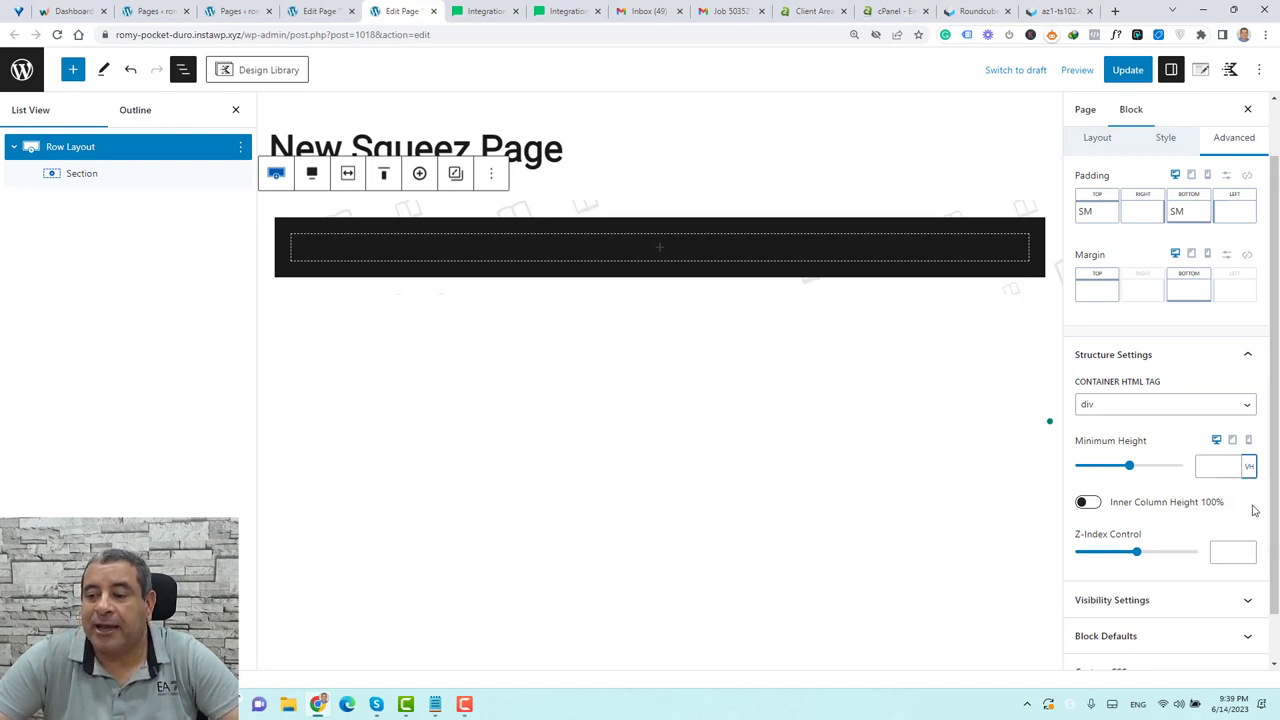
left_click(1207, 465)
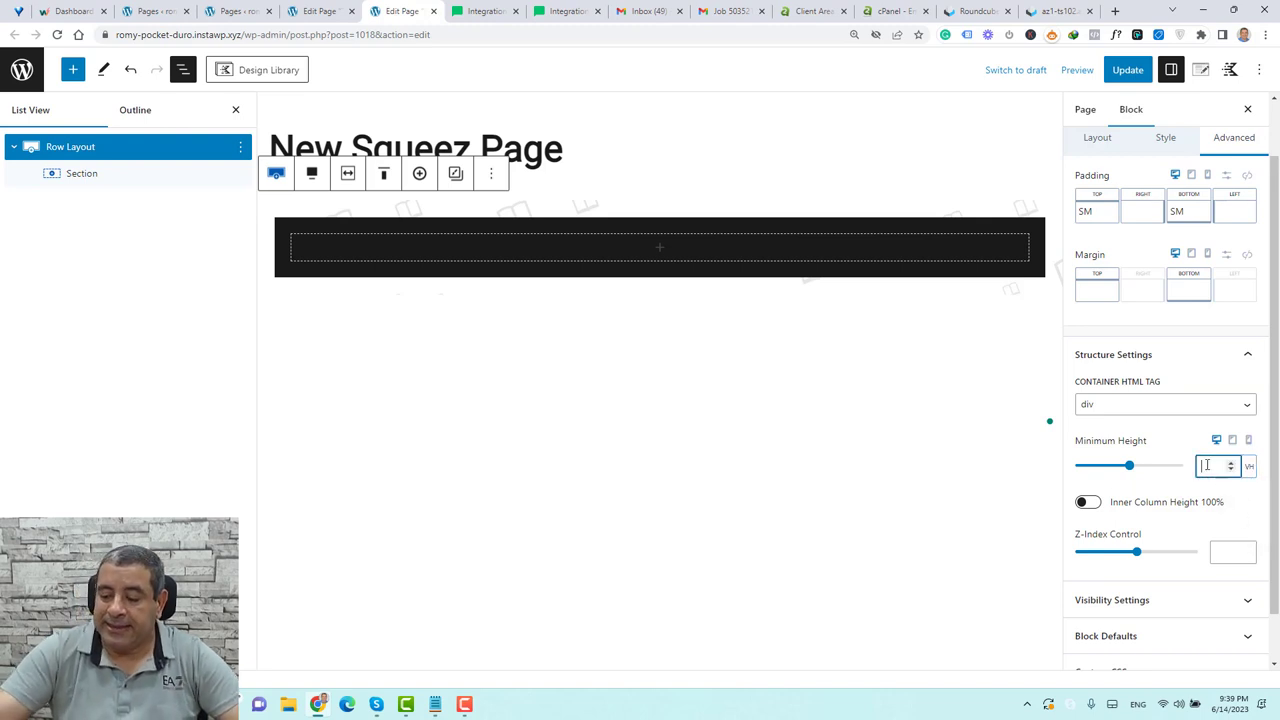
type("100")
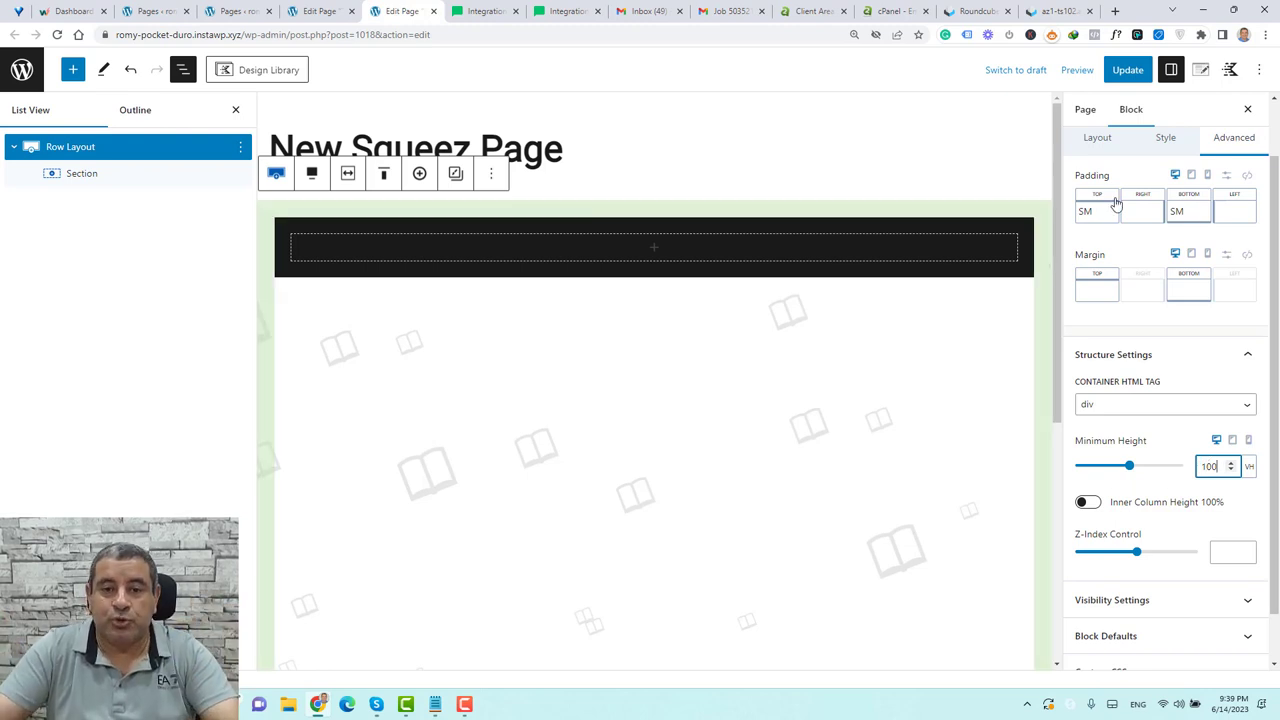
left_click(57, 148)
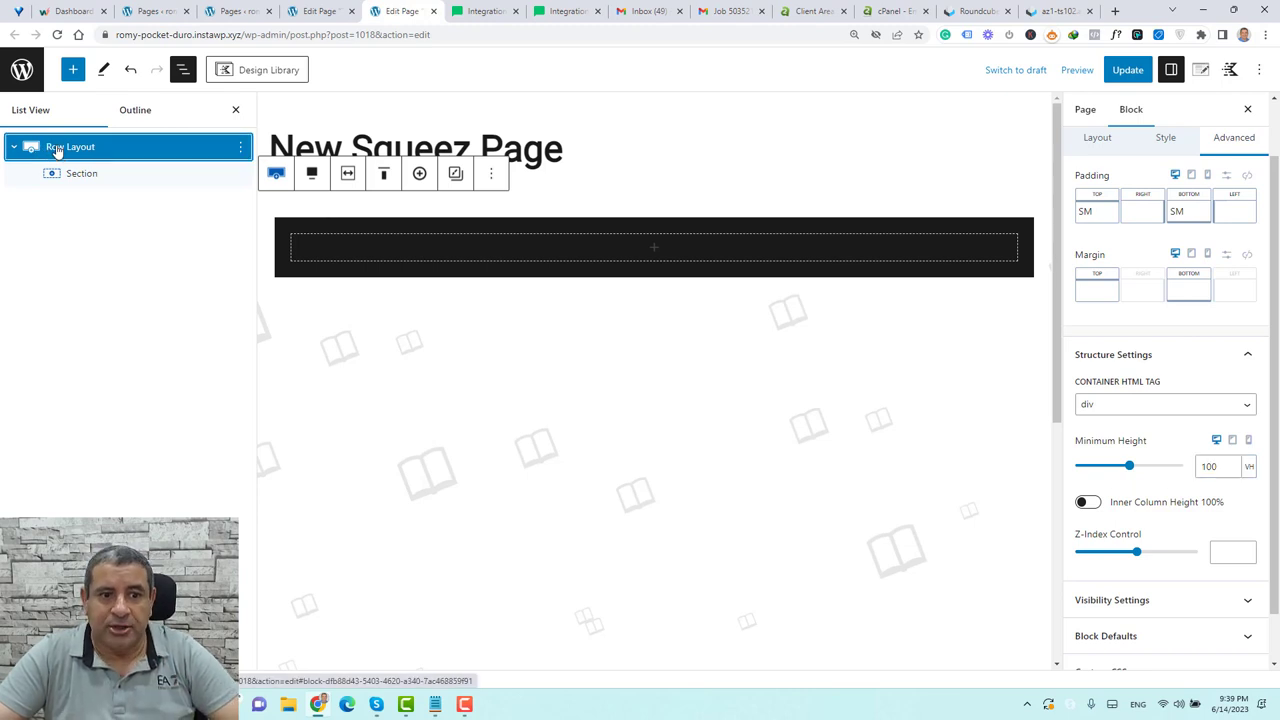
left_click(379, 176)
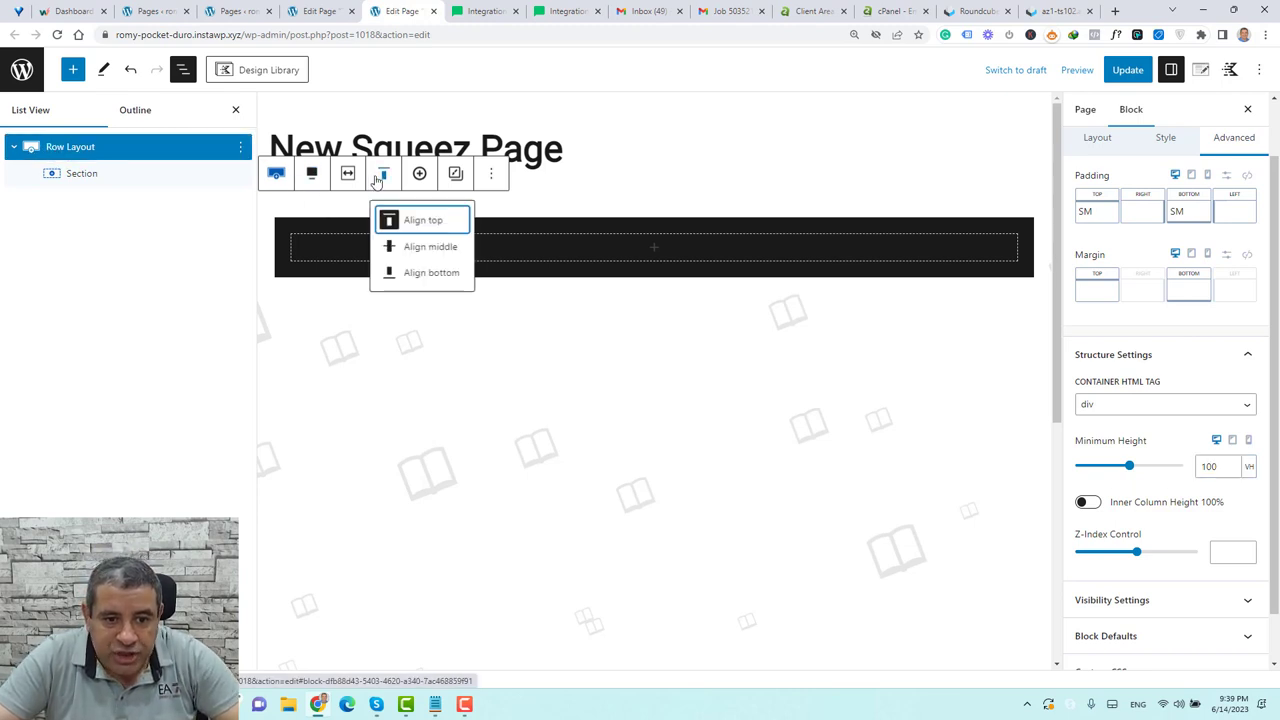
Try top, middle and bottom vertical alignment for the dark row, settling on Align middle
left_click(420, 222)
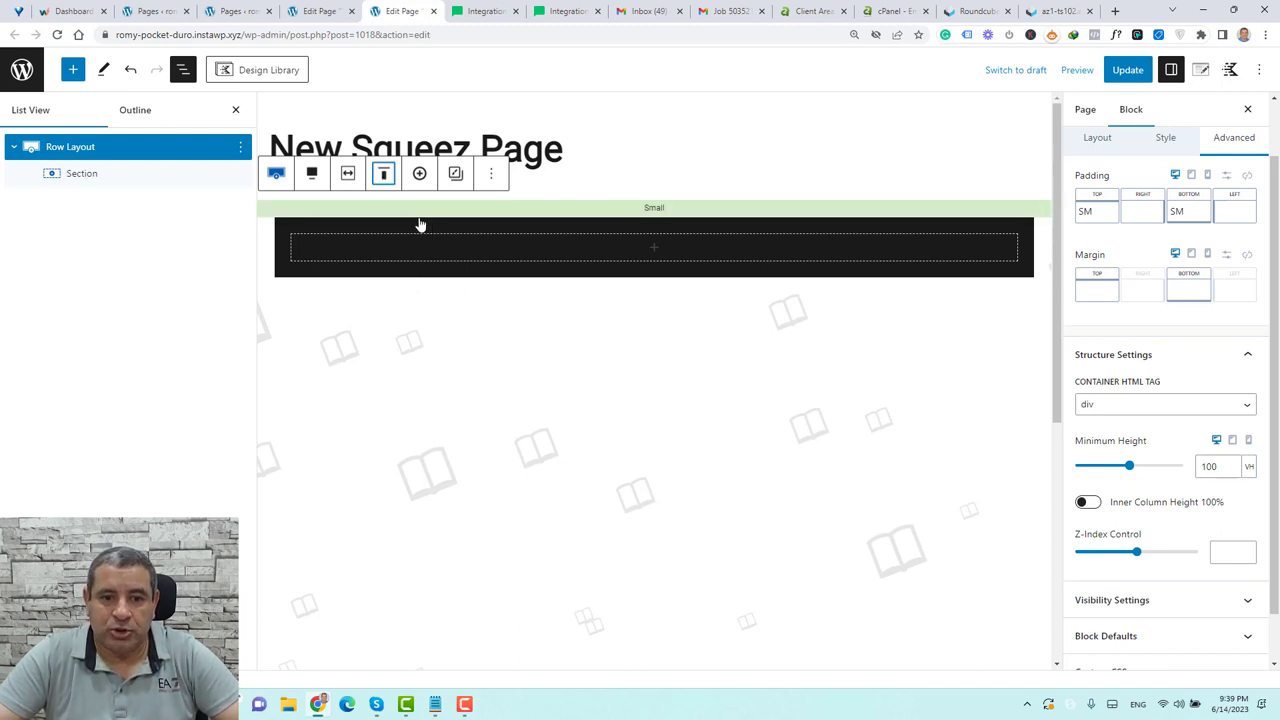
left_click(383, 173)
left_click(425, 250)
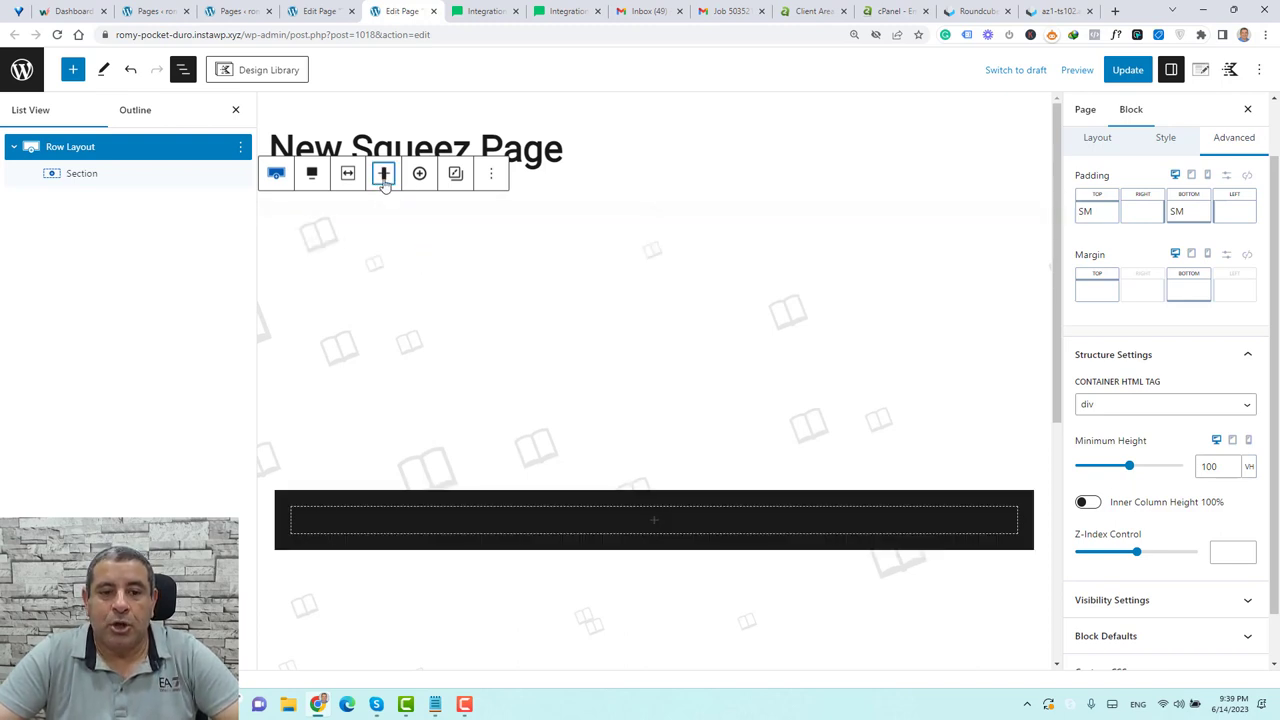
left_click(383, 174)
left_click(424, 276)
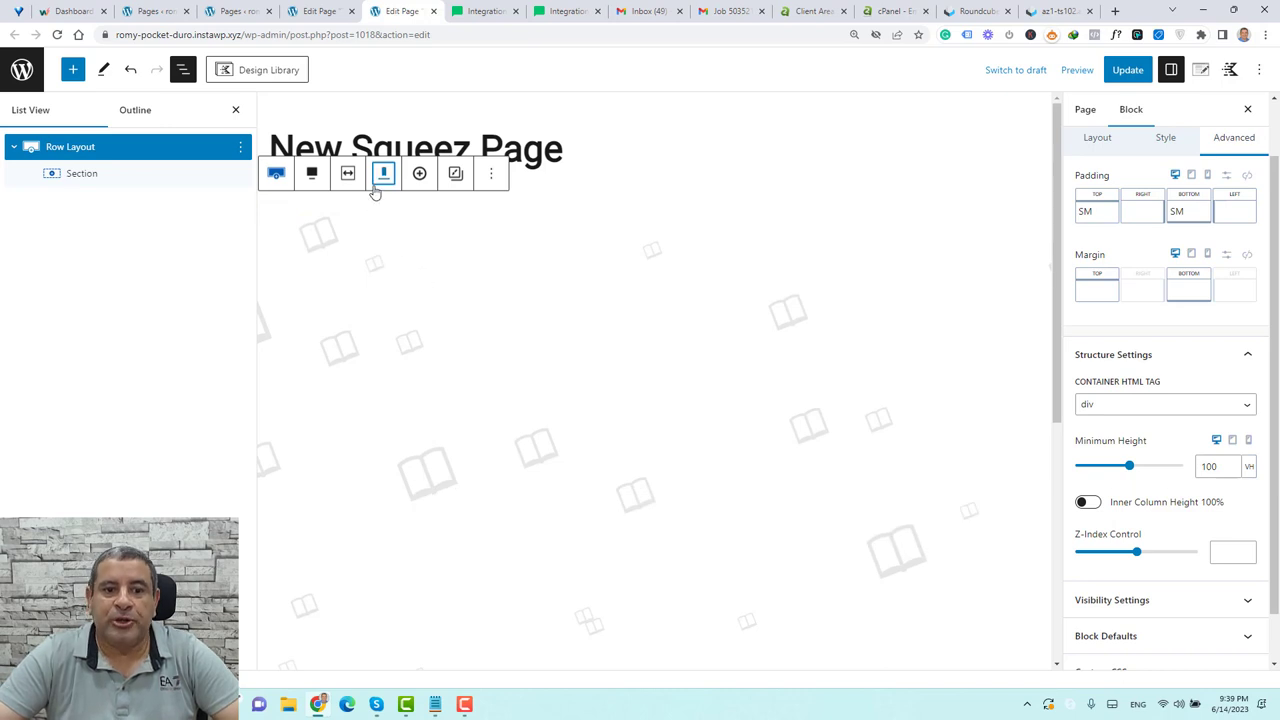
left_click(383, 174)
left_click(408, 248)
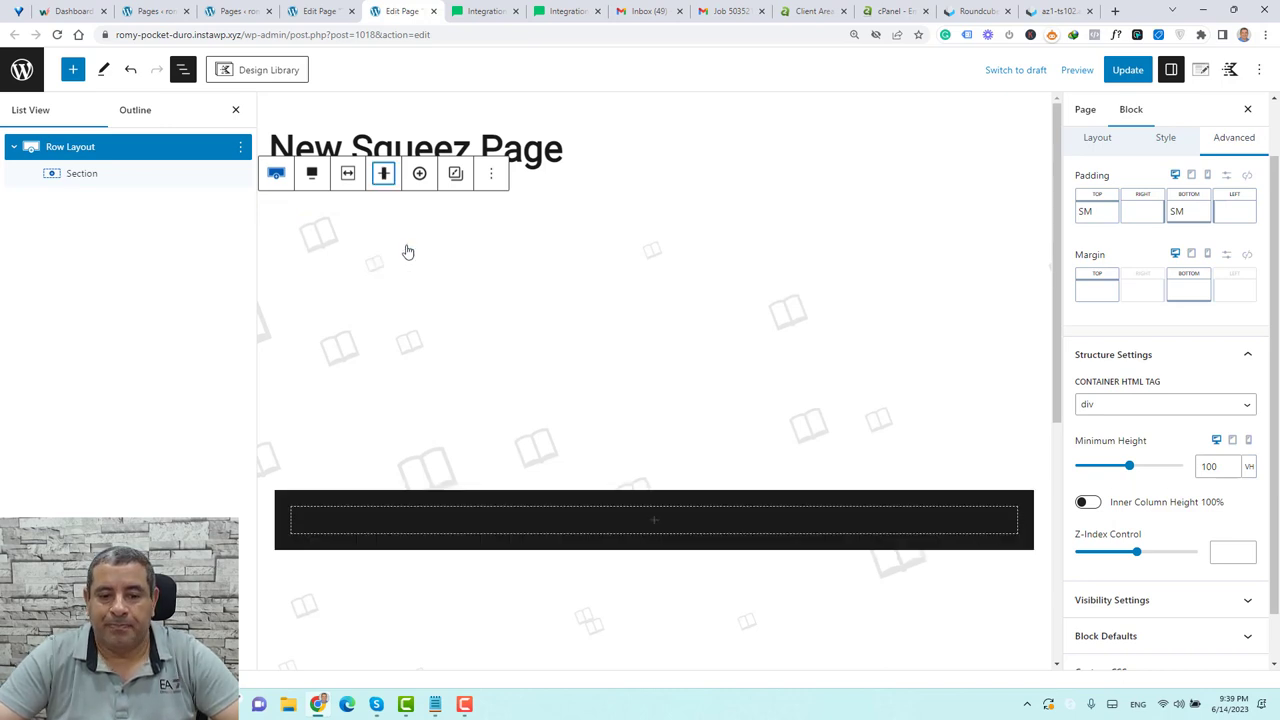
scroll(697, 444, "down", 2)
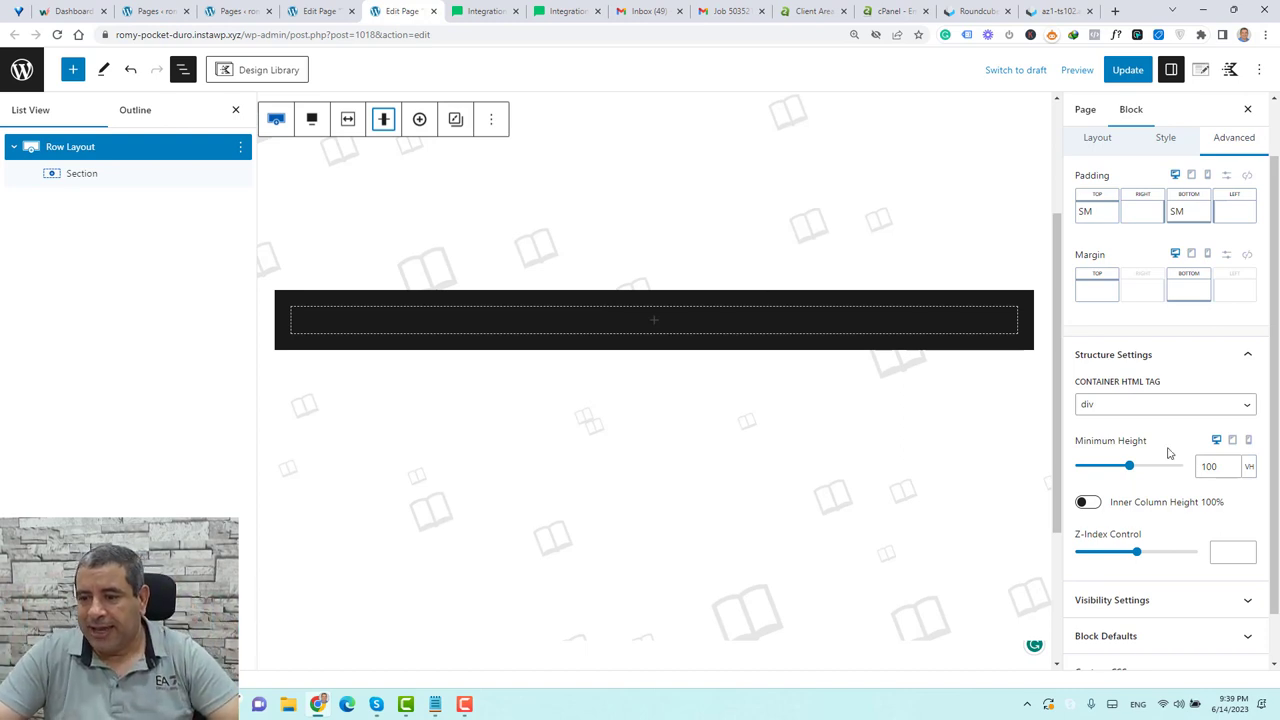
scroll(1168, 450, "up", 3)
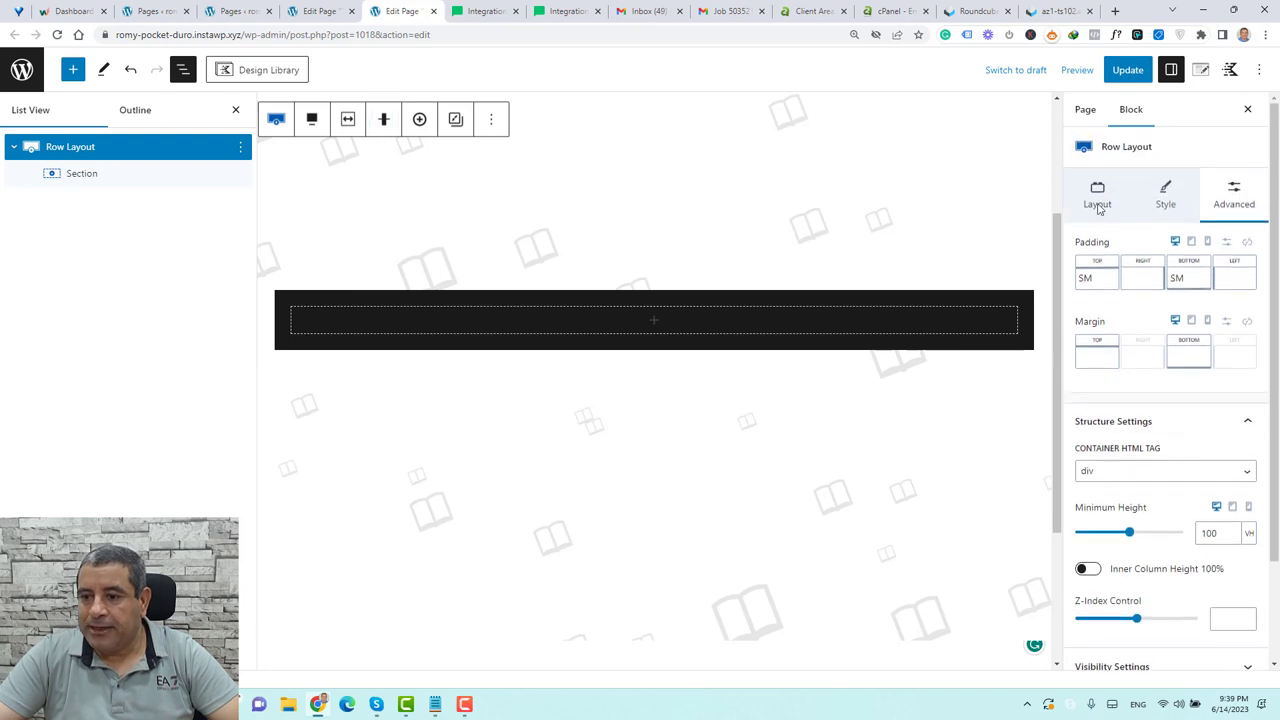
Set the row's Custom Content Max Width to 800 px, close List View and select the inner Section
left_click(1100, 204)
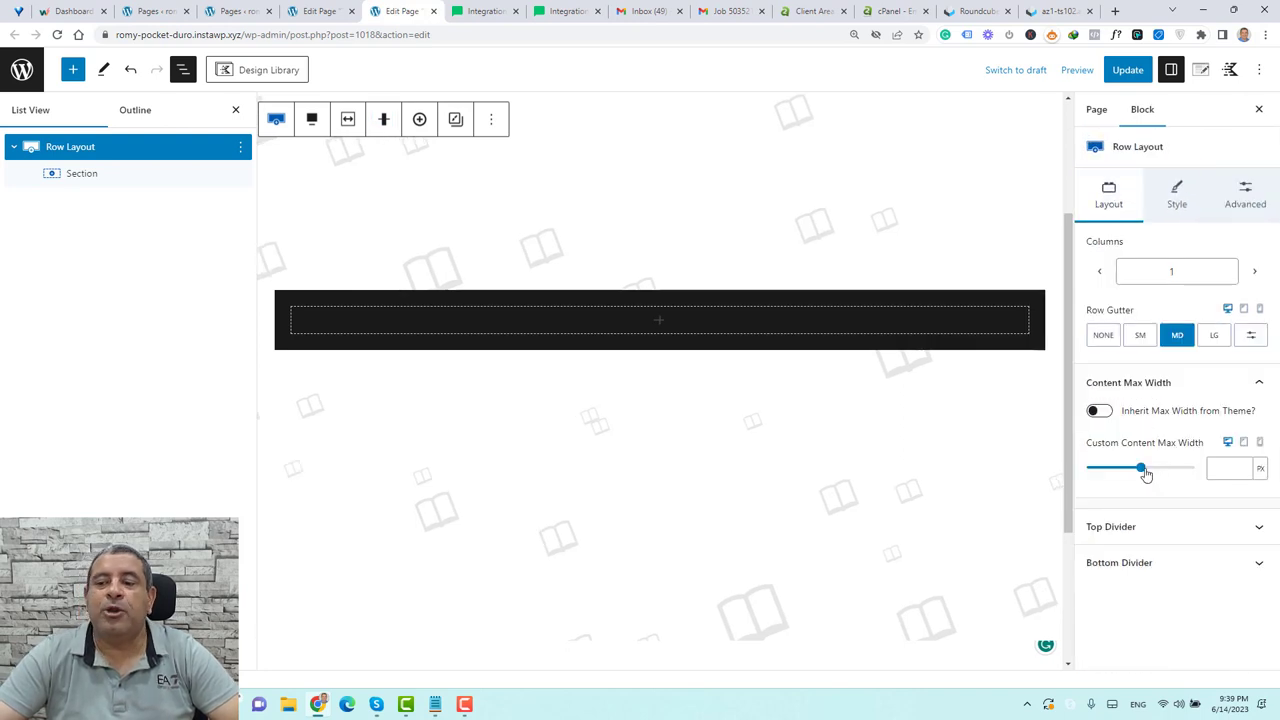
left_click_drag(1146, 471, 1151, 470)
double_click(1220, 468)
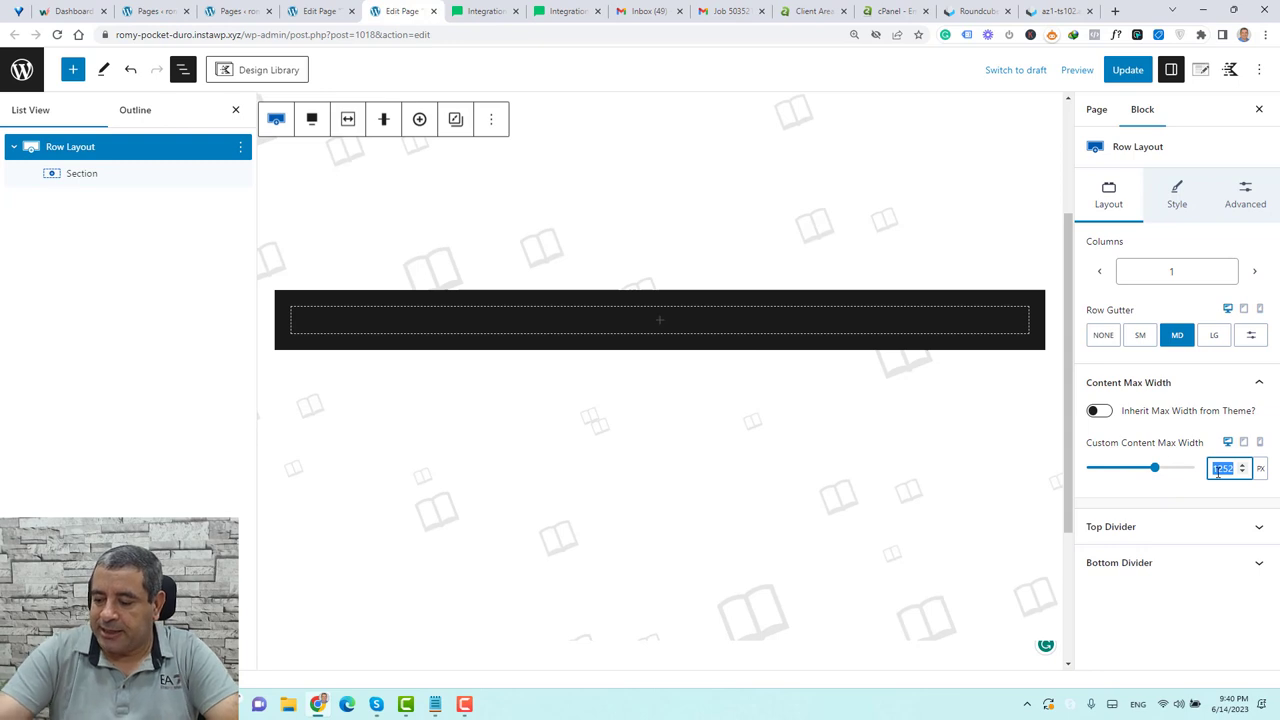
type("800")
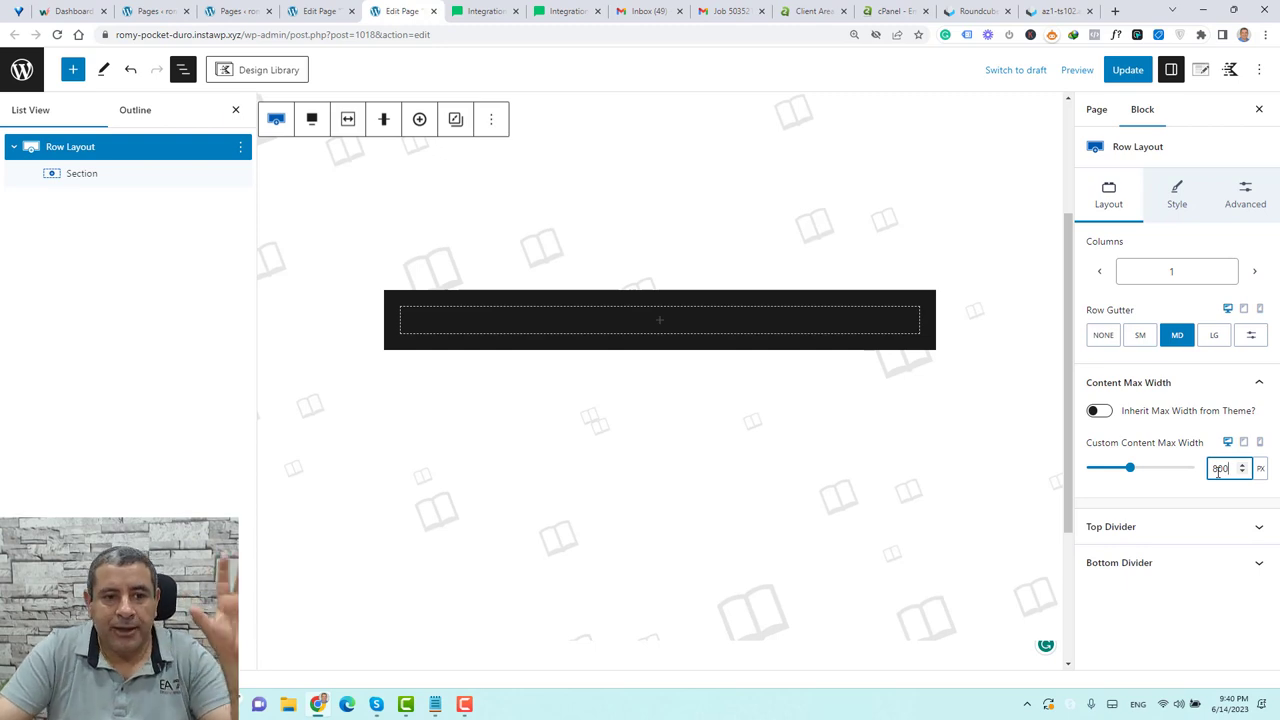
left_click(235, 113)
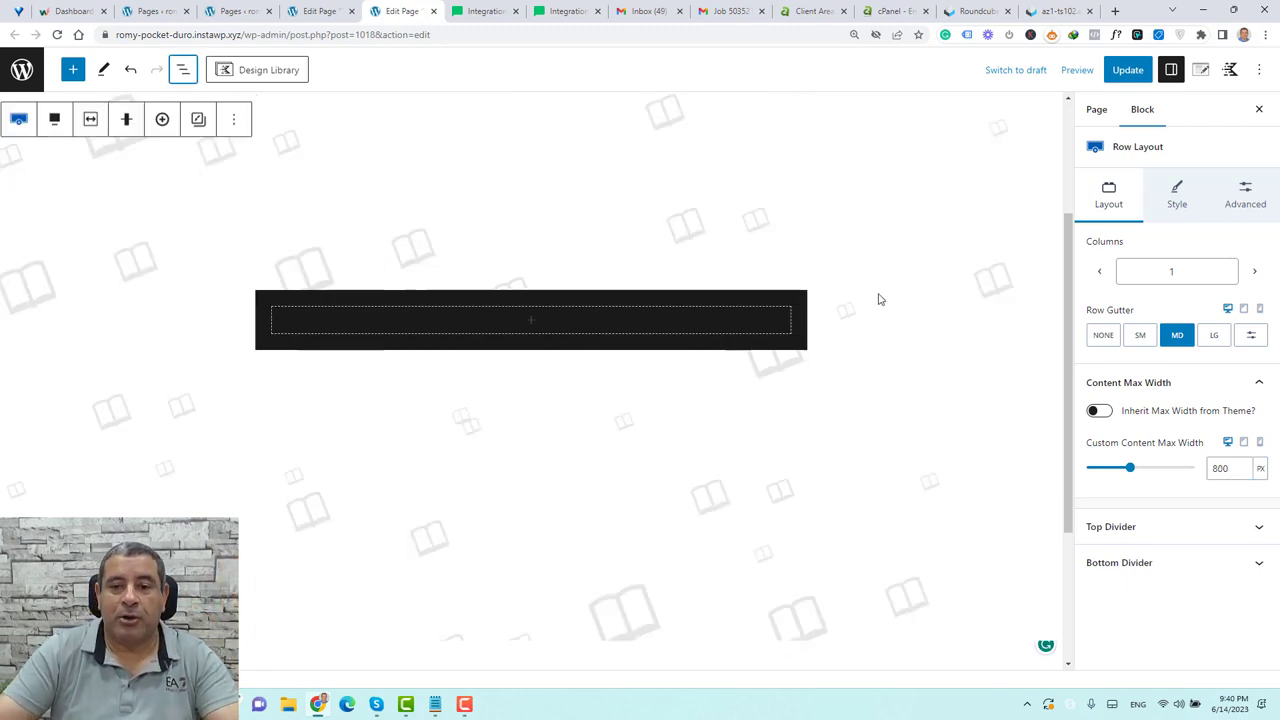
left_click(759, 302)
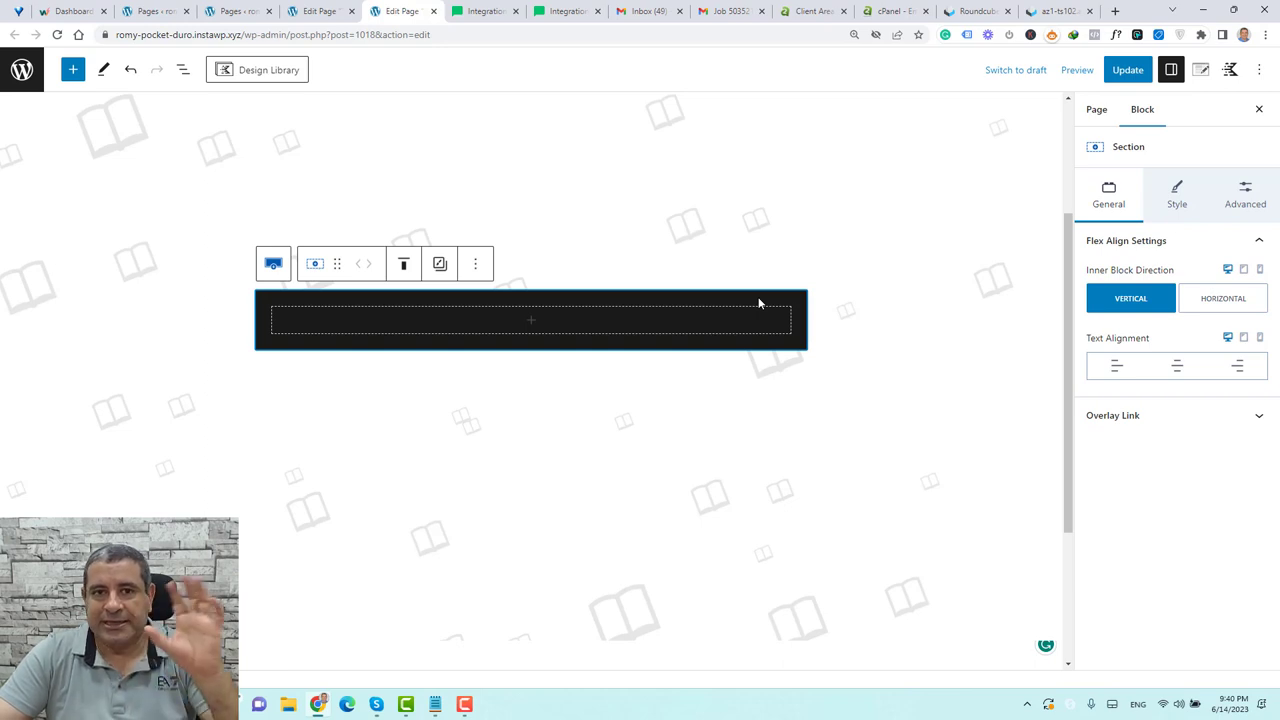
Give the inner Section linked 32 px (Medium) padding, update the page, then open its block picker
left_click(1247, 195)
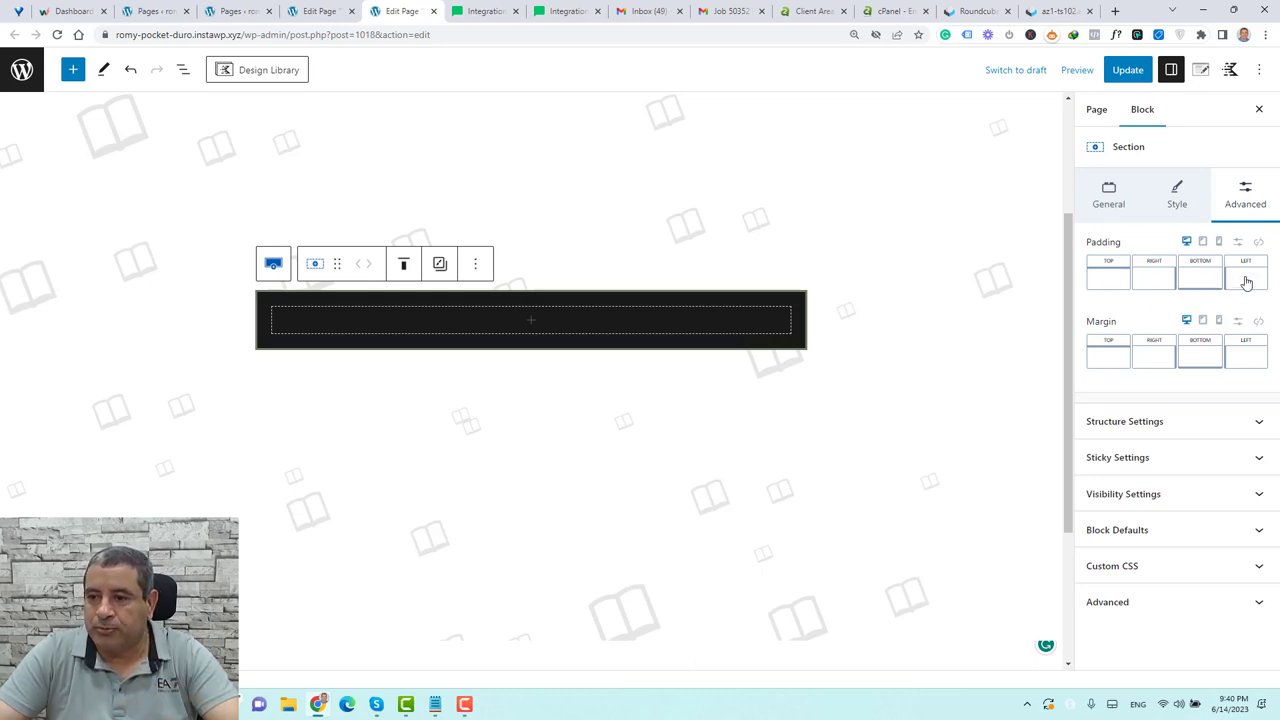
left_click(1258, 244)
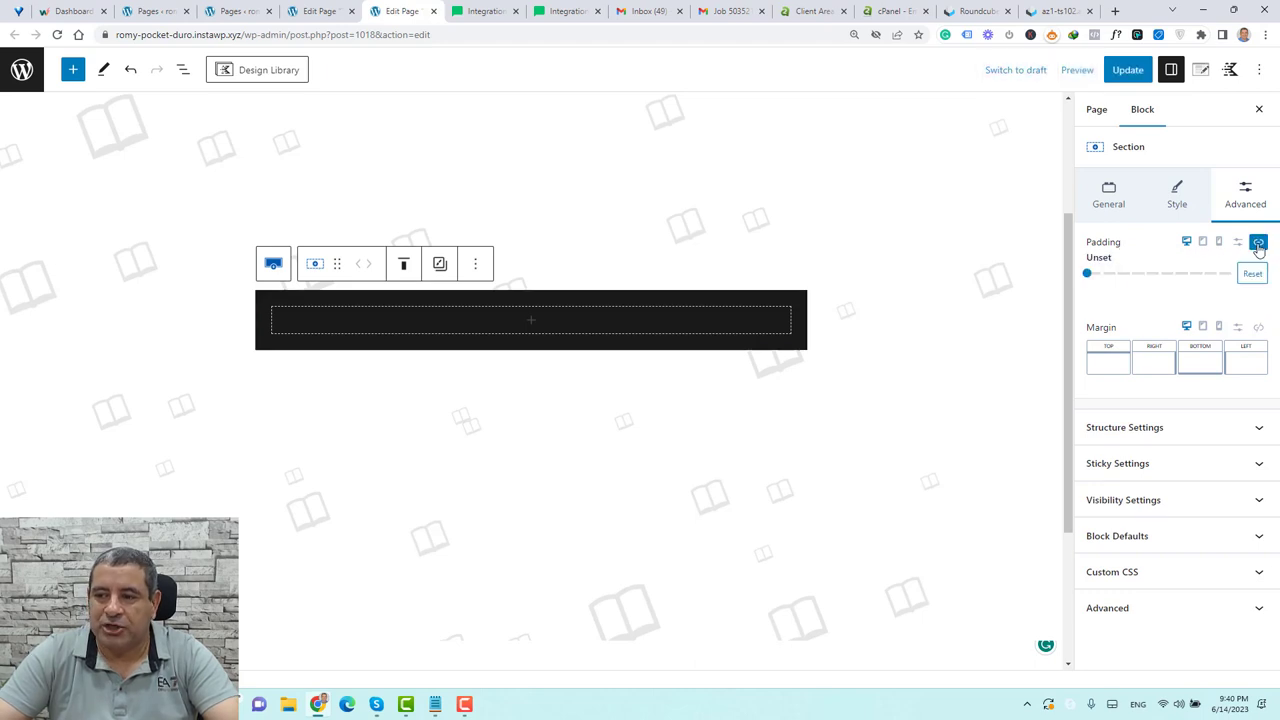
left_click_drag(1087, 274, 1144, 274)
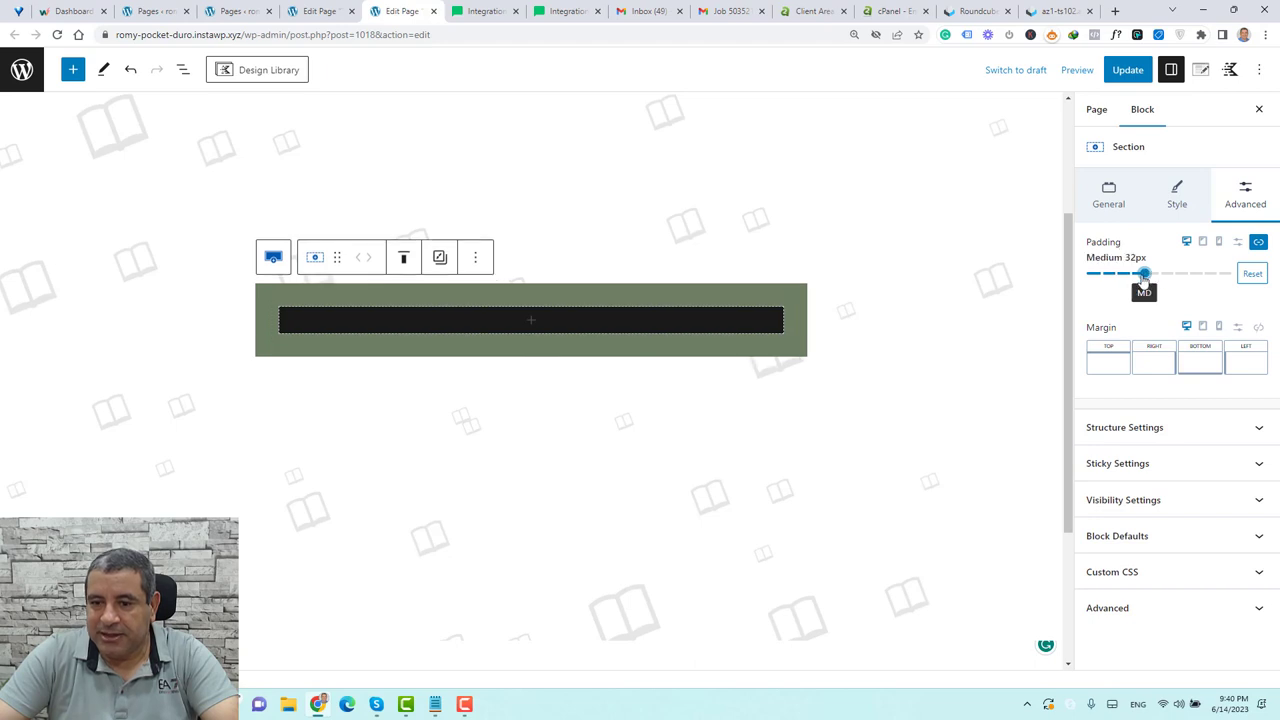
left_click(1127, 70)
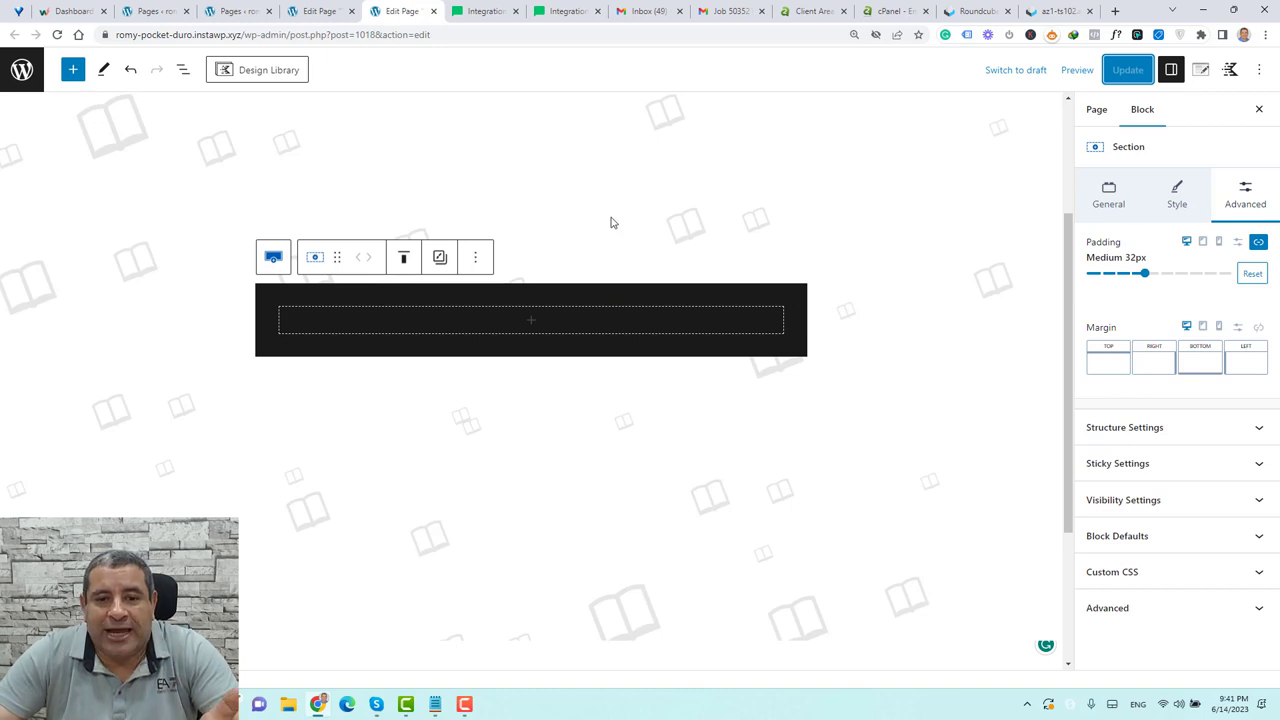
left_click(532, 322)
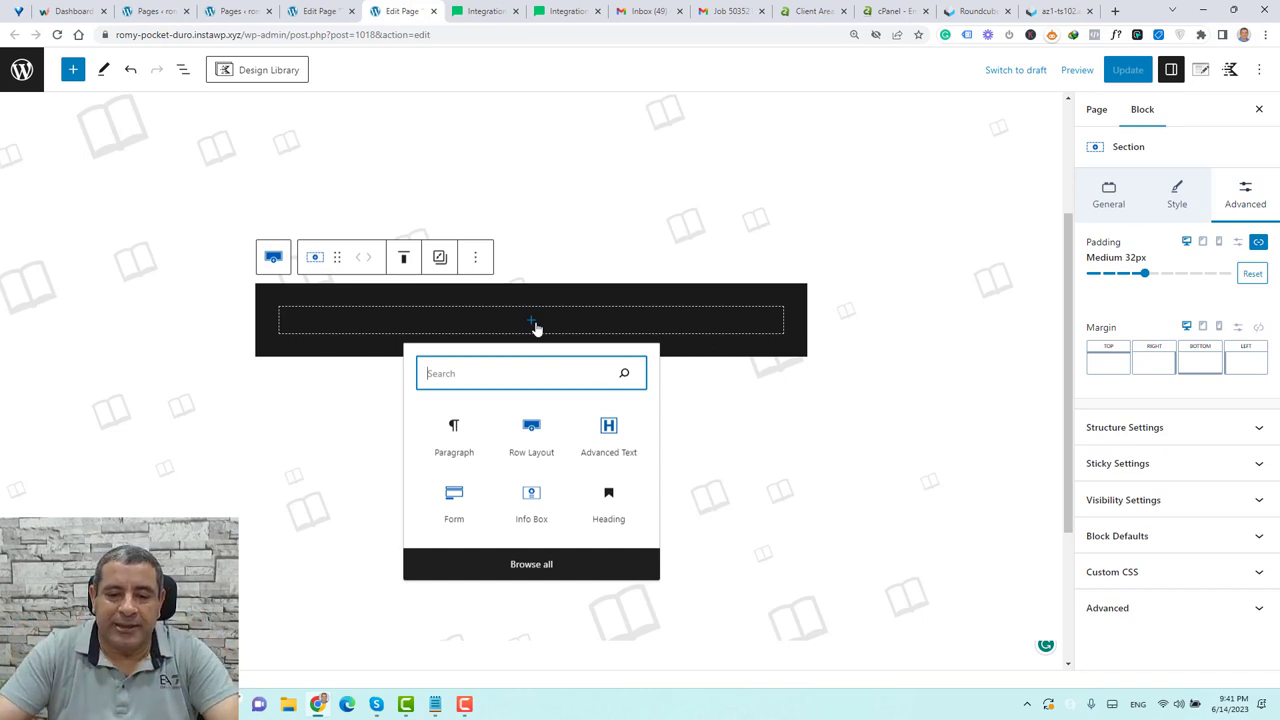
Insert an Advanced Text heading block and set its text colour to the white swatch
left_click(620, 437)
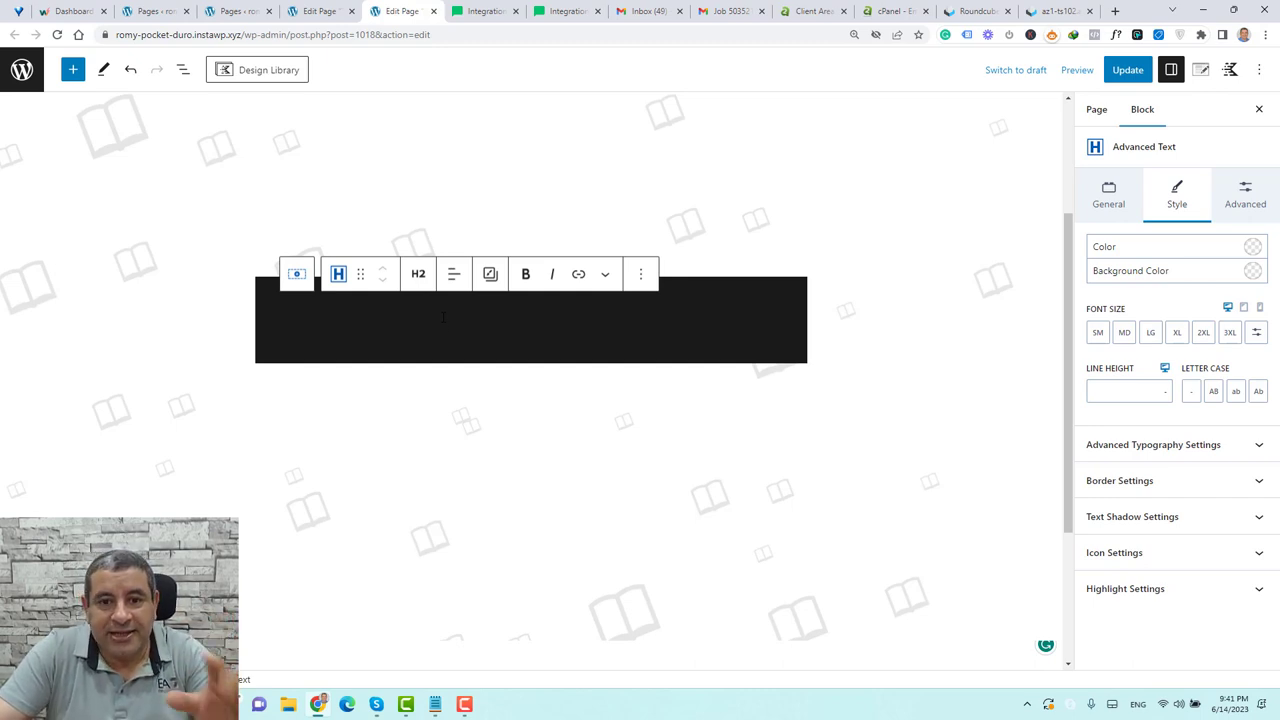
scroll(434, 586, "down", 1)
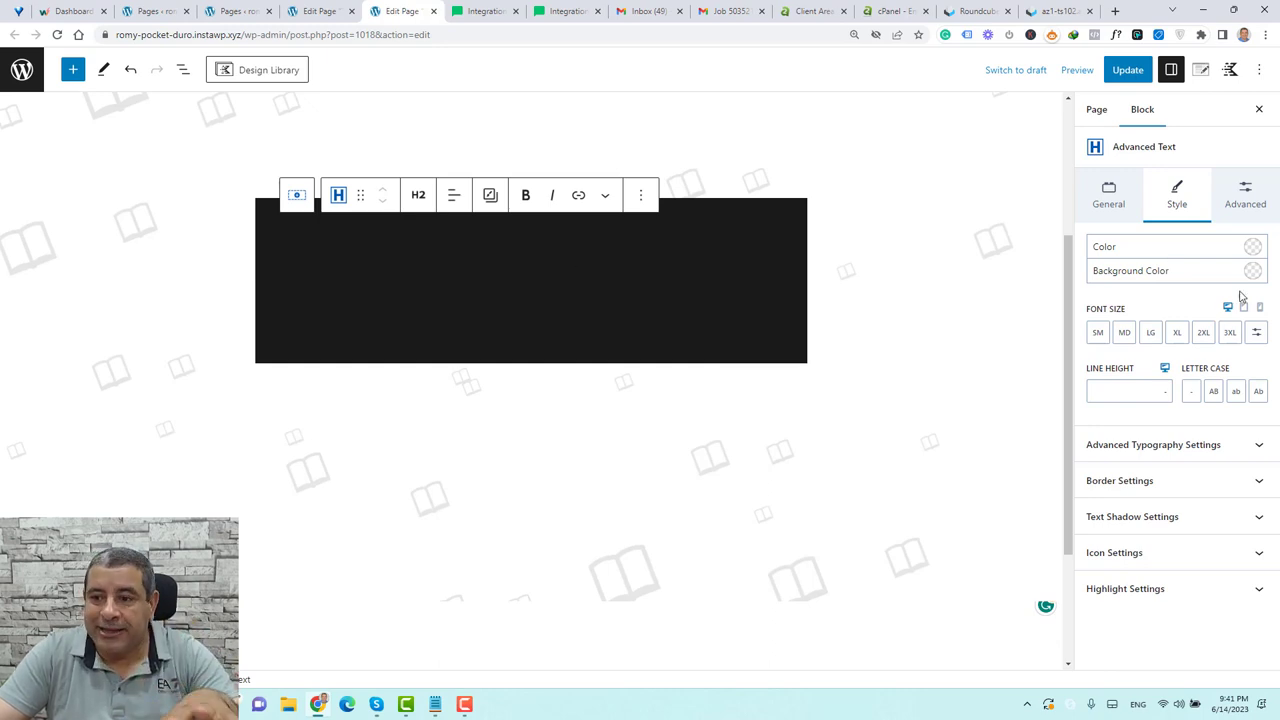
left_click(1252, 247)
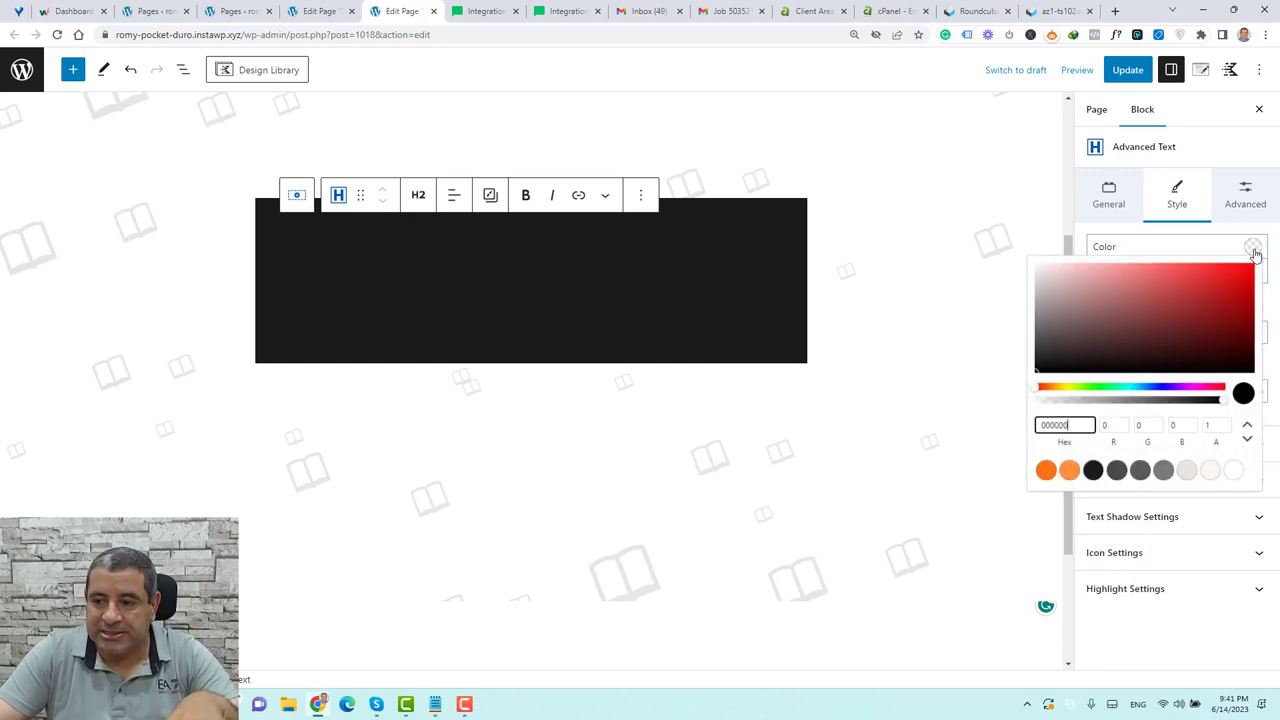
left_click(1234, 475)
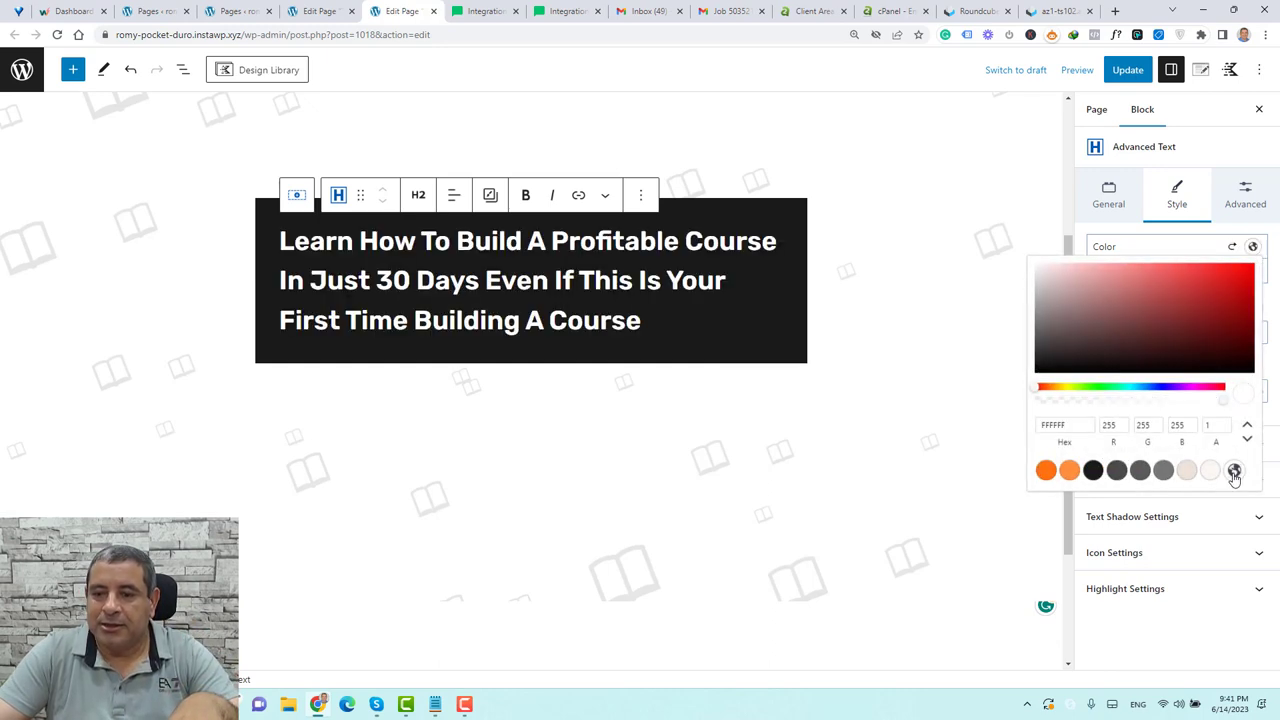
left_click(1134, 233)
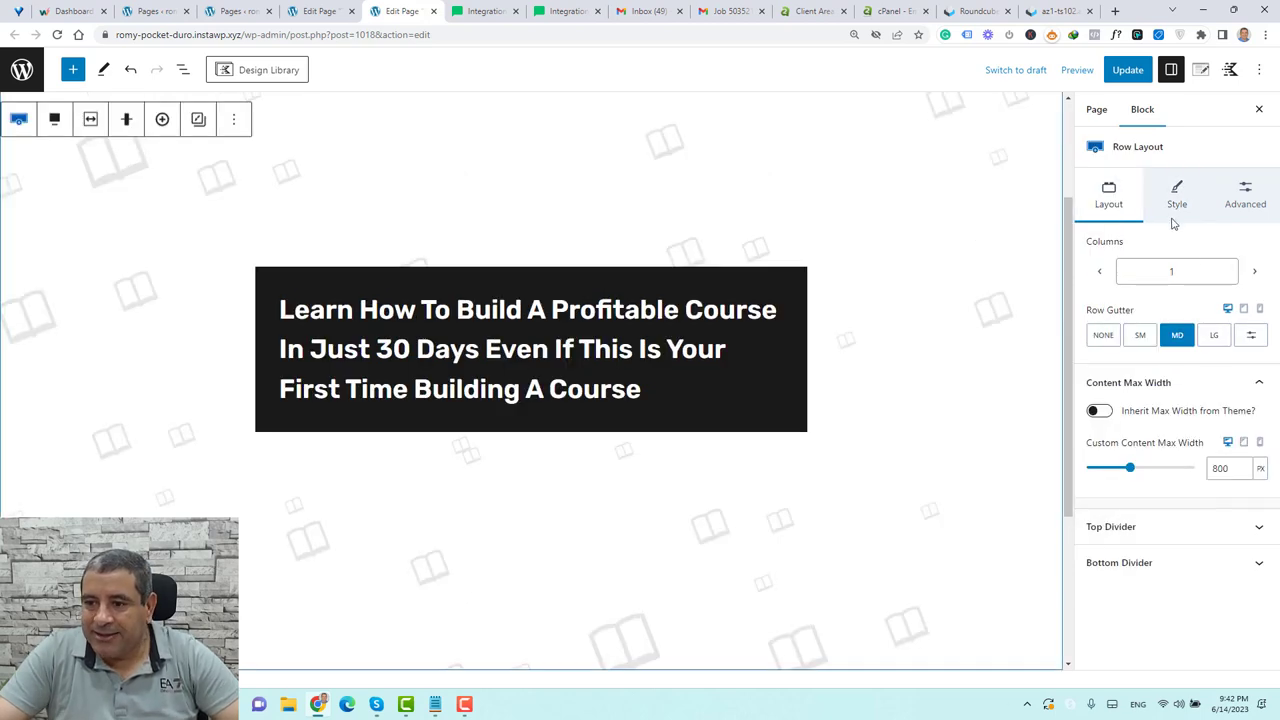
Set the Row Layout's Text Color to white under Style > Text Color Settings
left_click(1177, 195)
scroll(1195, 545, "down", 1)
scroll(1195, 545, "down", 3)
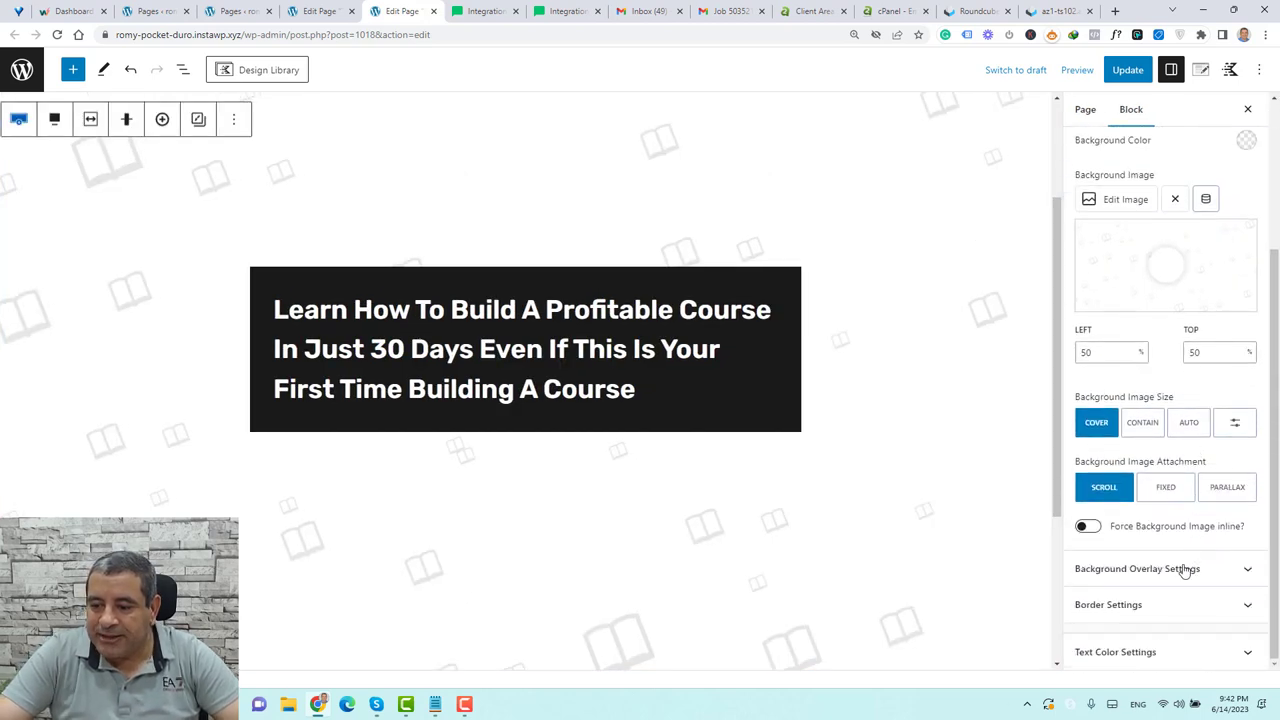
left_click(1134, 651)
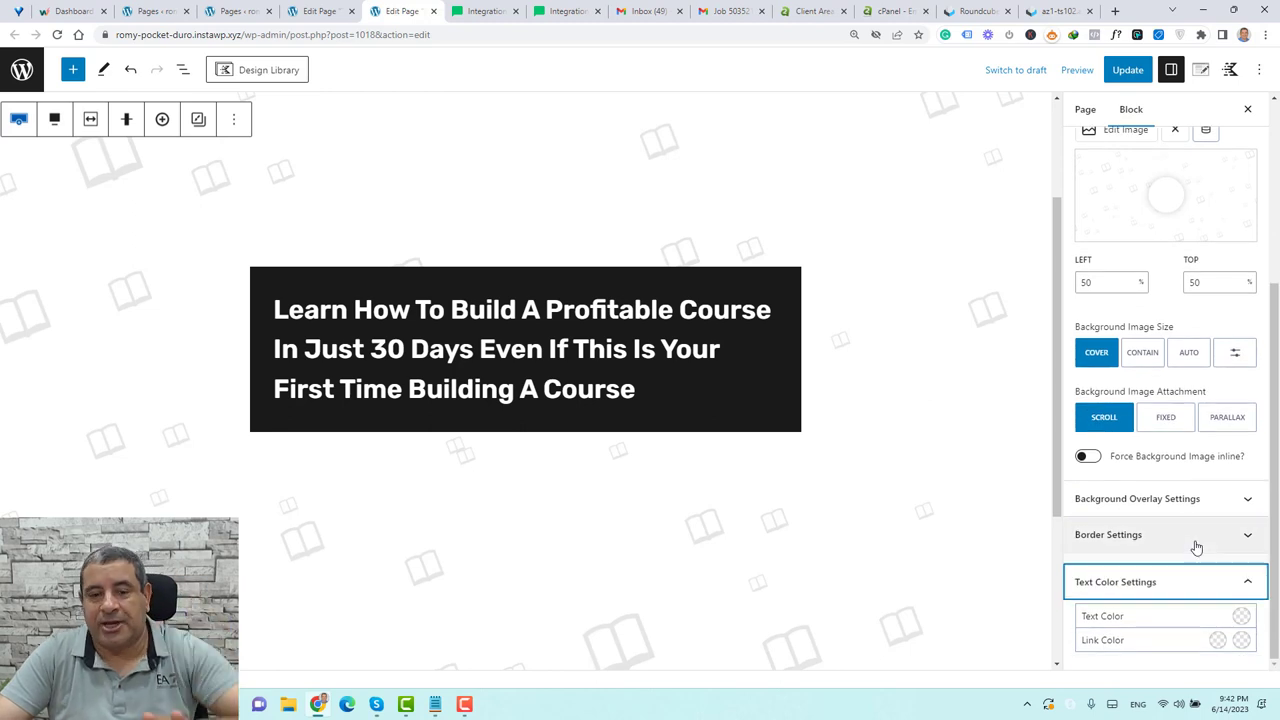
left_click(1239, 617)
left_click(1222, 587)
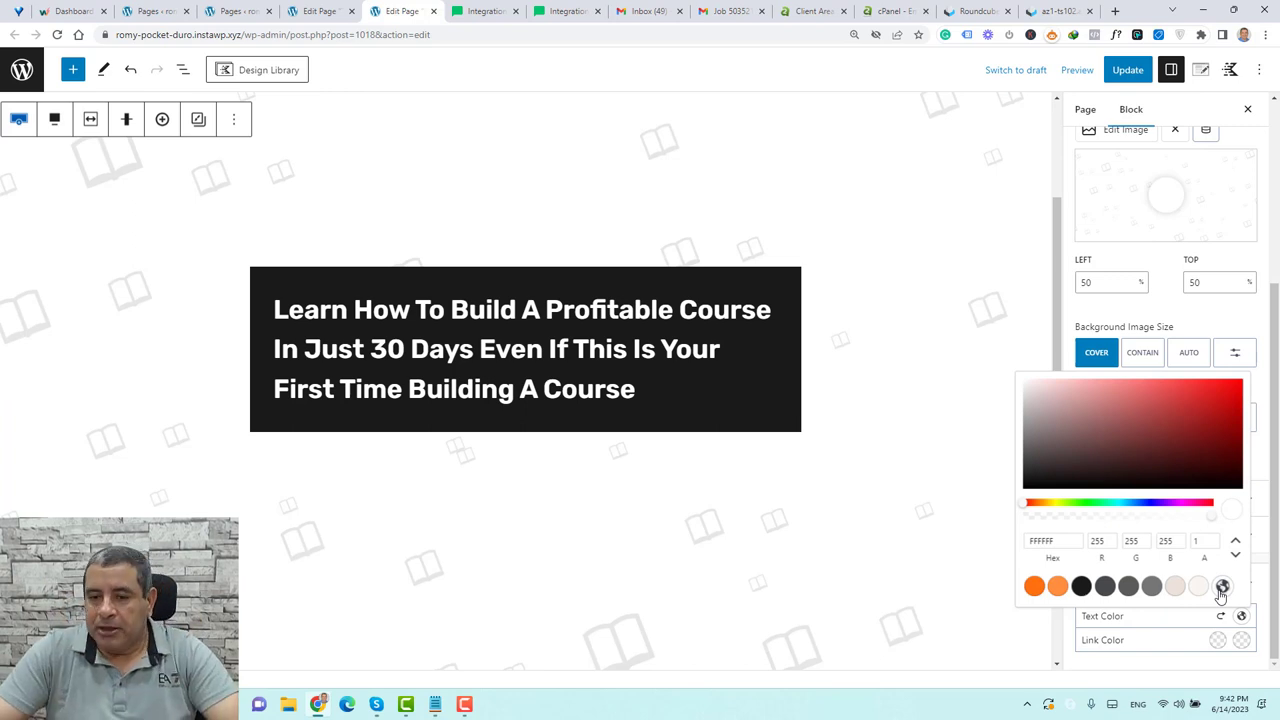
left_click(520, 300)
left_click(453, 263)
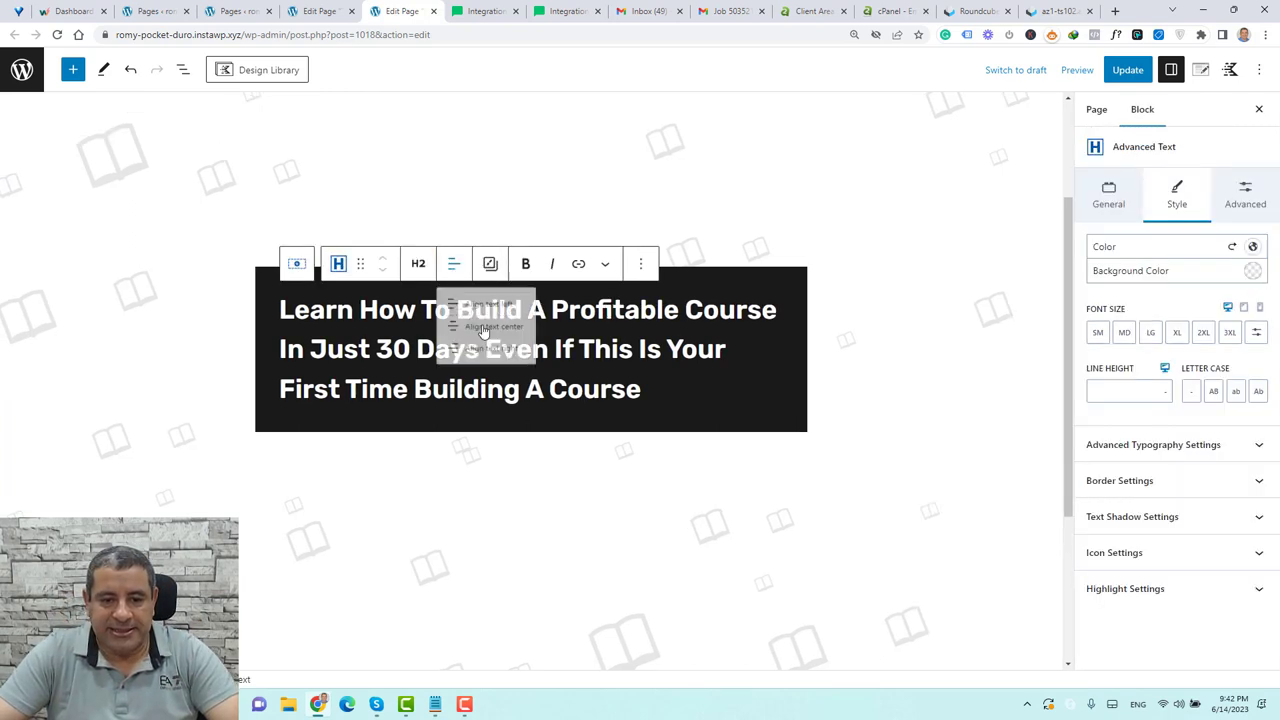
left_click(508, 338)
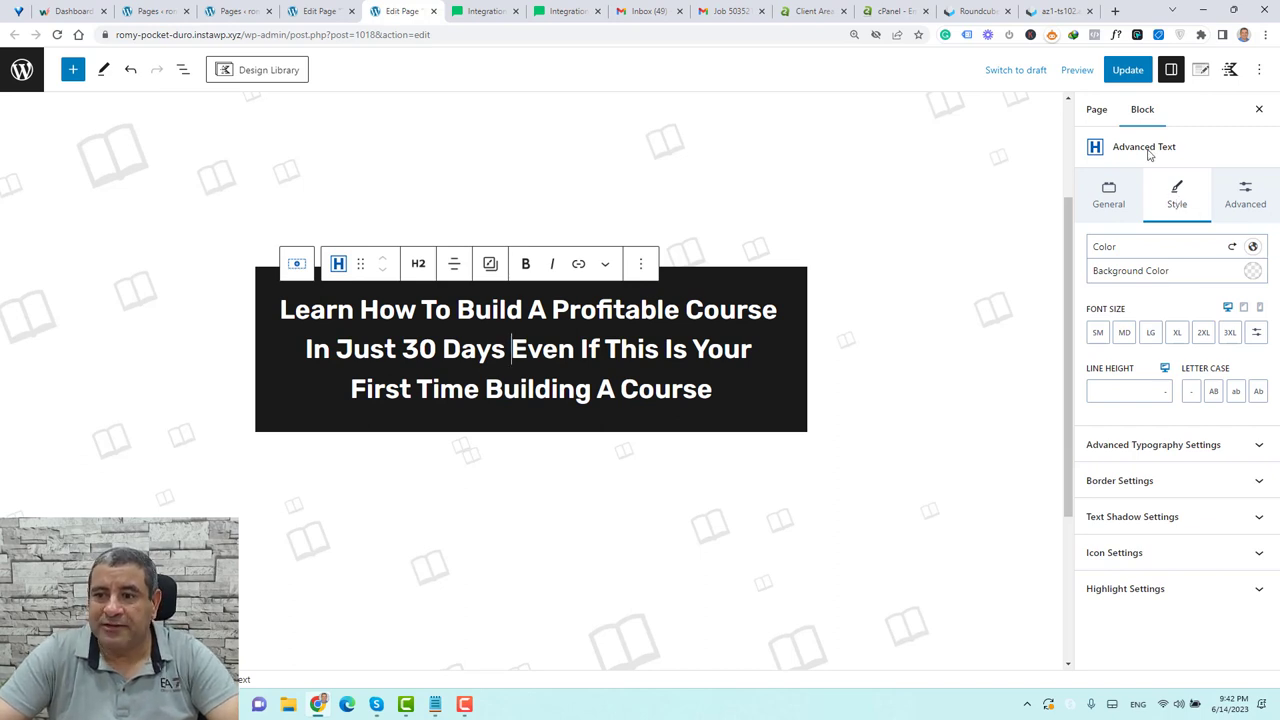
left_click(1150, 334)
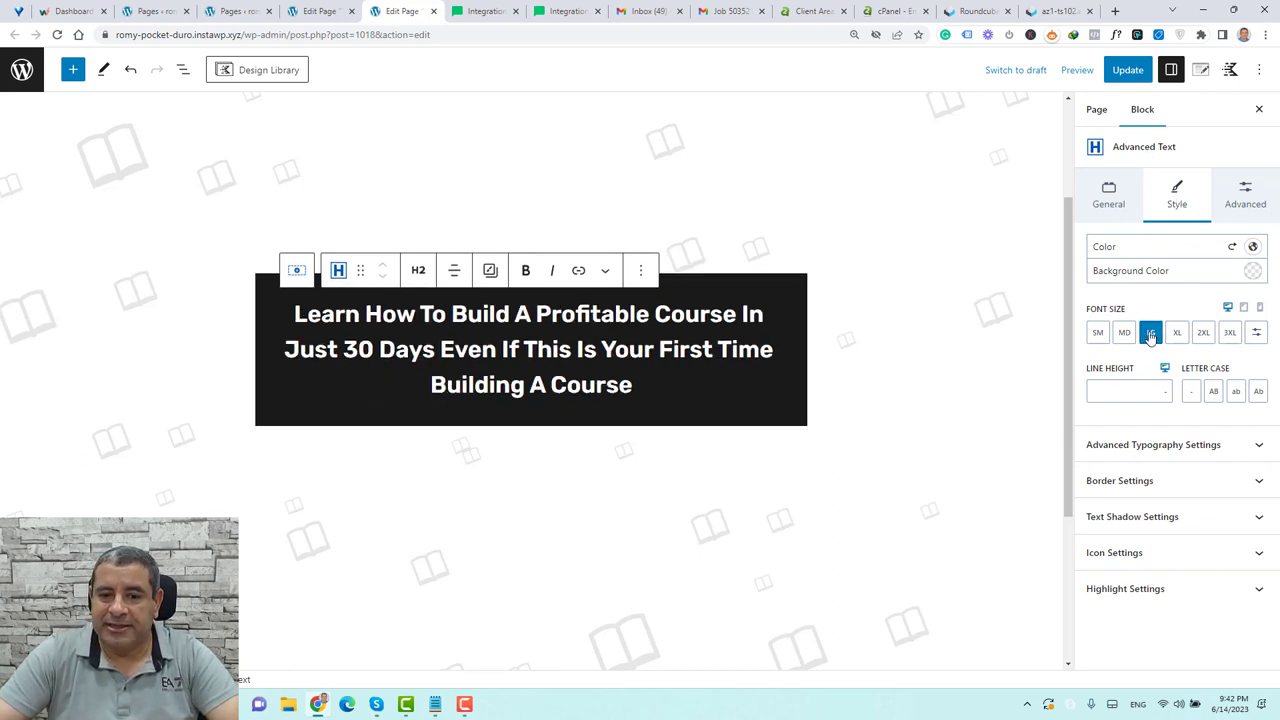
left_click(1176, 334)
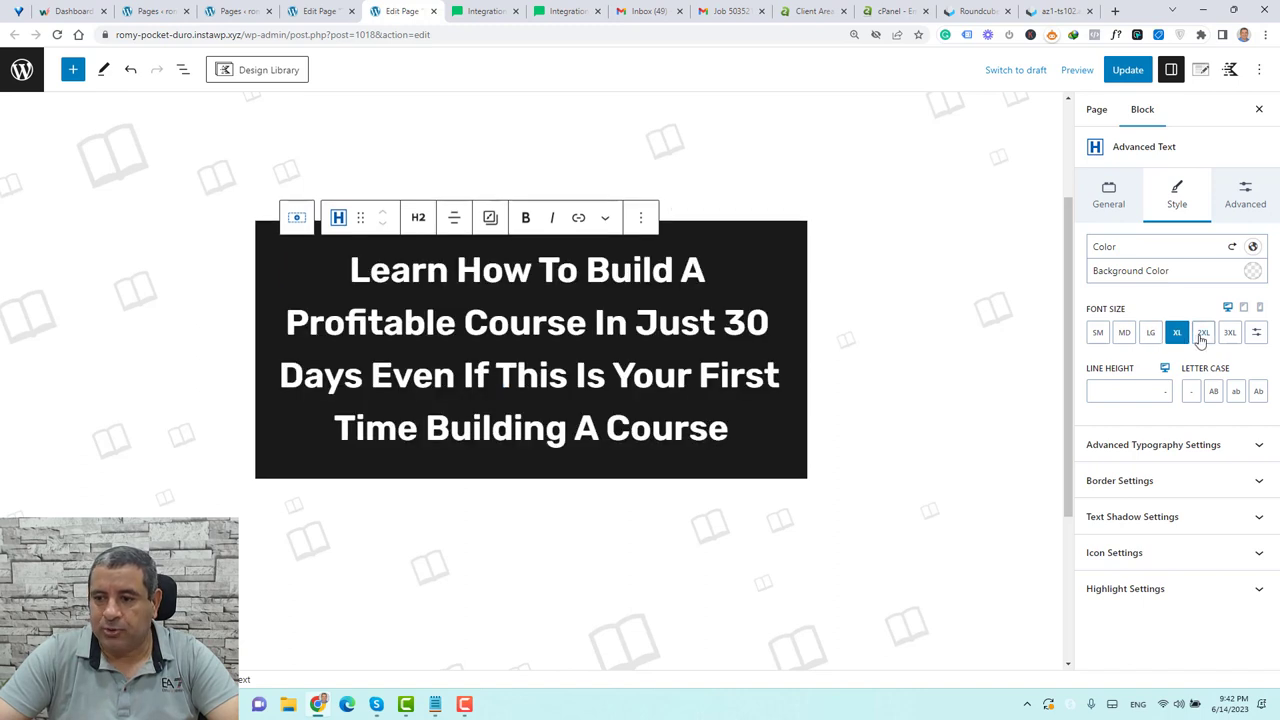
left_click(1202, 334)
left_click(1151, 334)
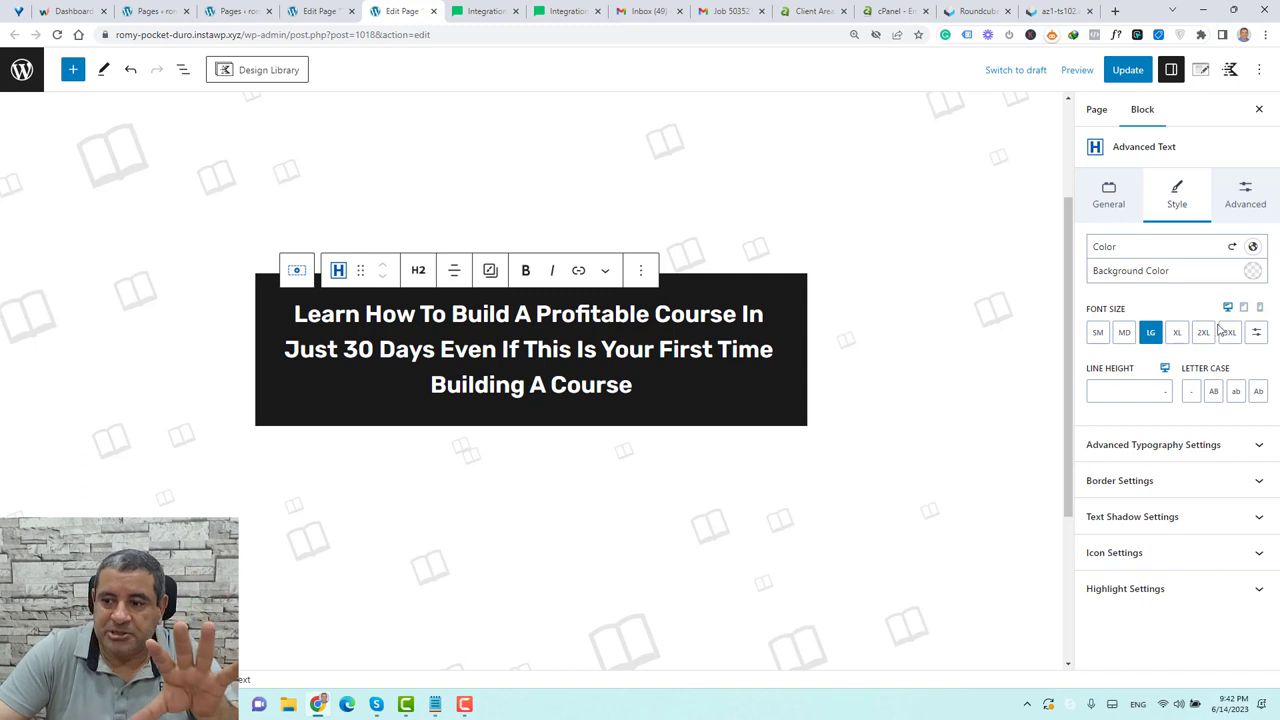
left_click(1257, 332)
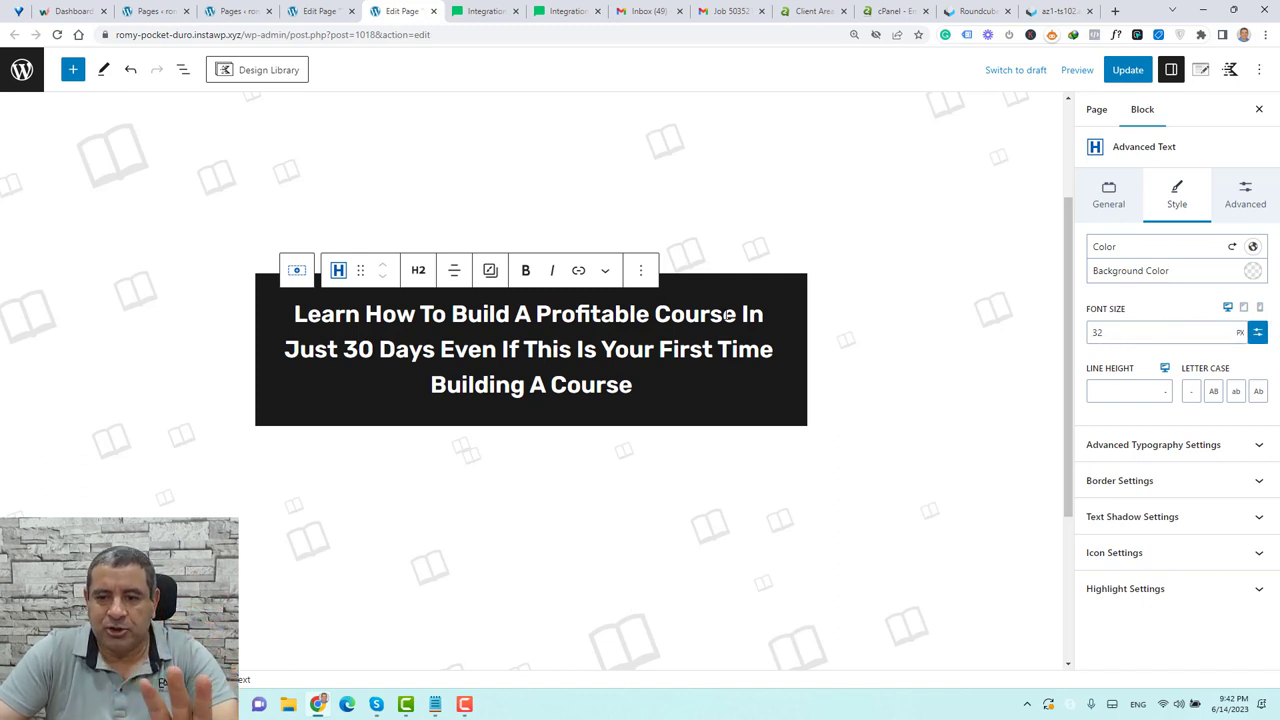
left_click(1255, 334)
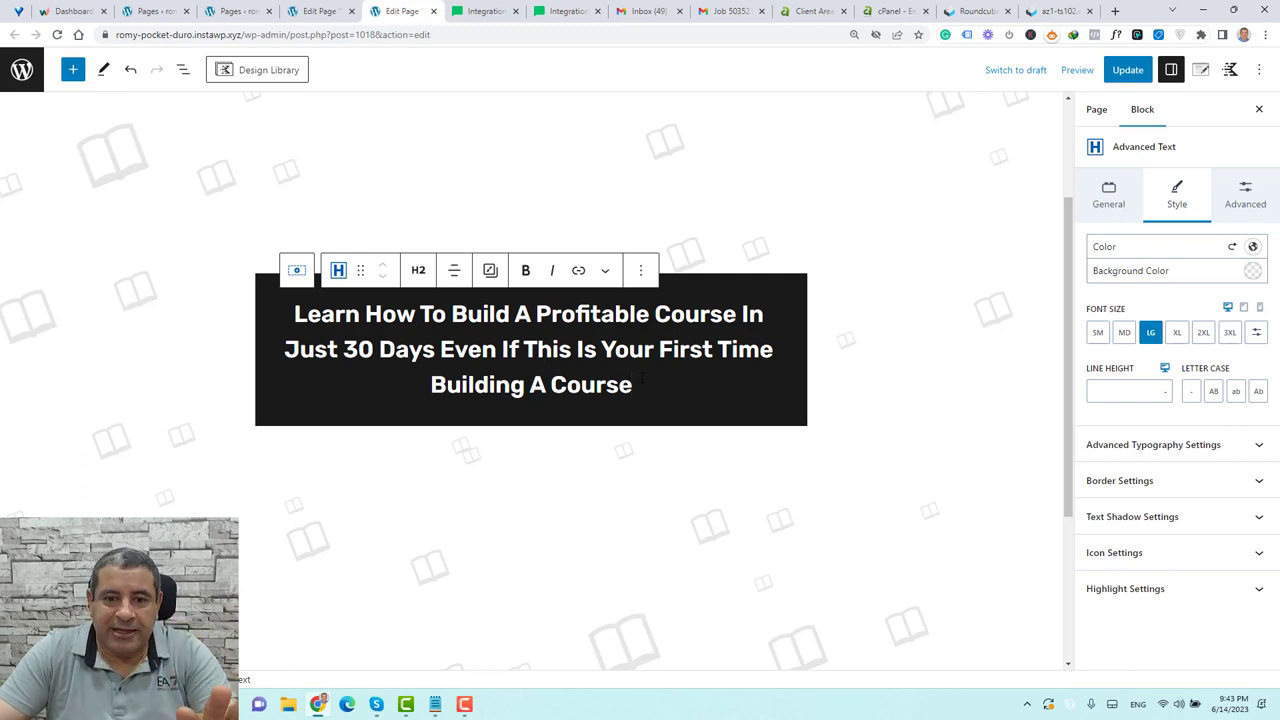
Insert a paragraph after the heading reading 'Sign up below and get access to a $3500 value training for FREE', centred
left_click(641, 270)
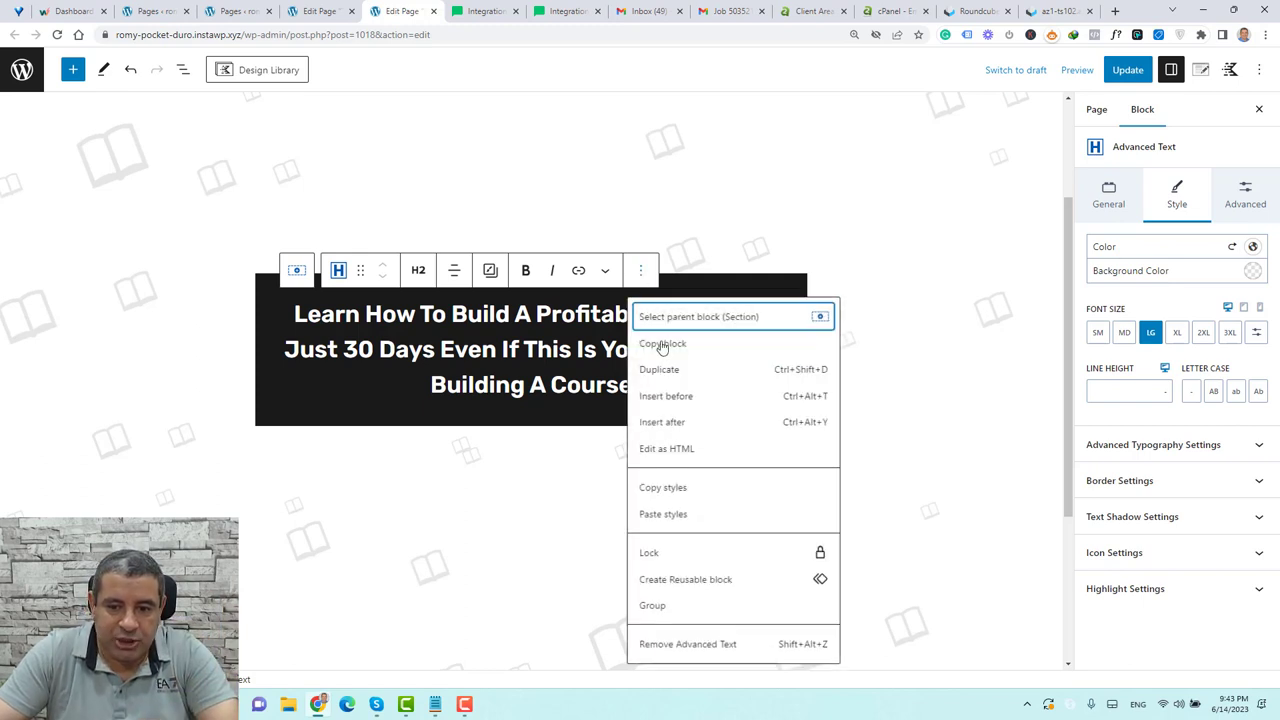
left_click(675, 424)
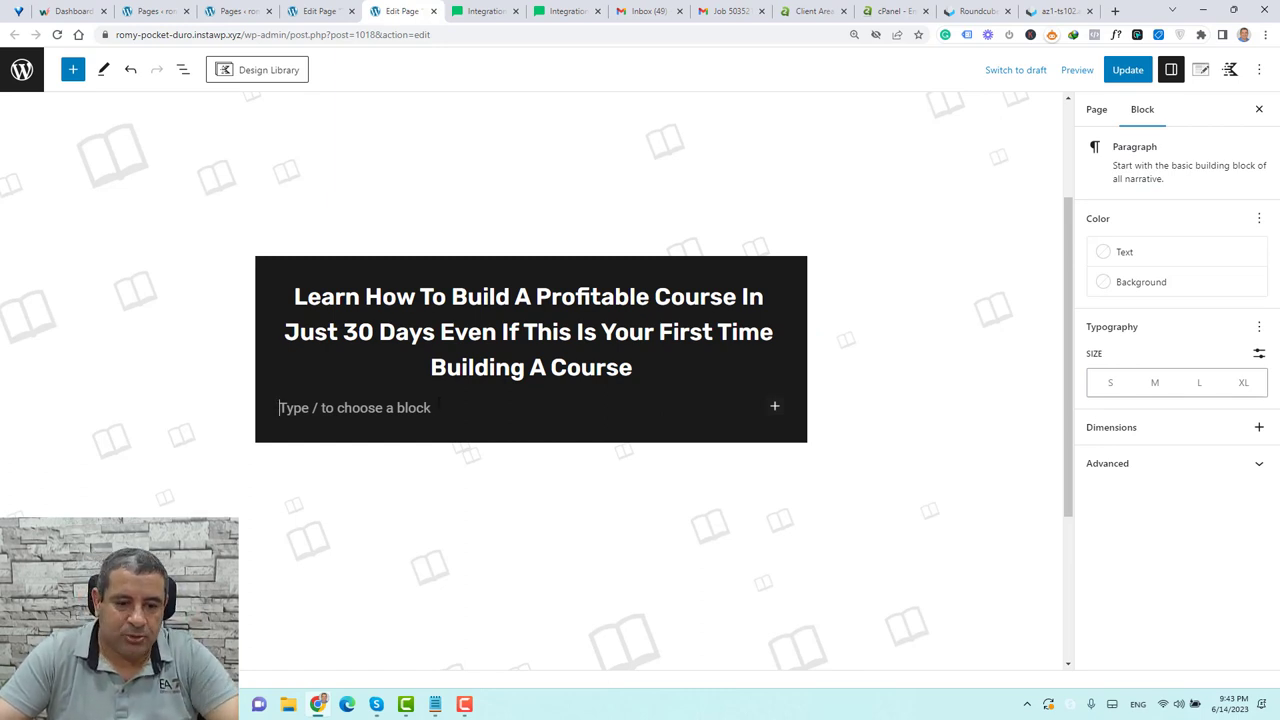
type("Sign up below and get access to a $3500 value training for FREE")
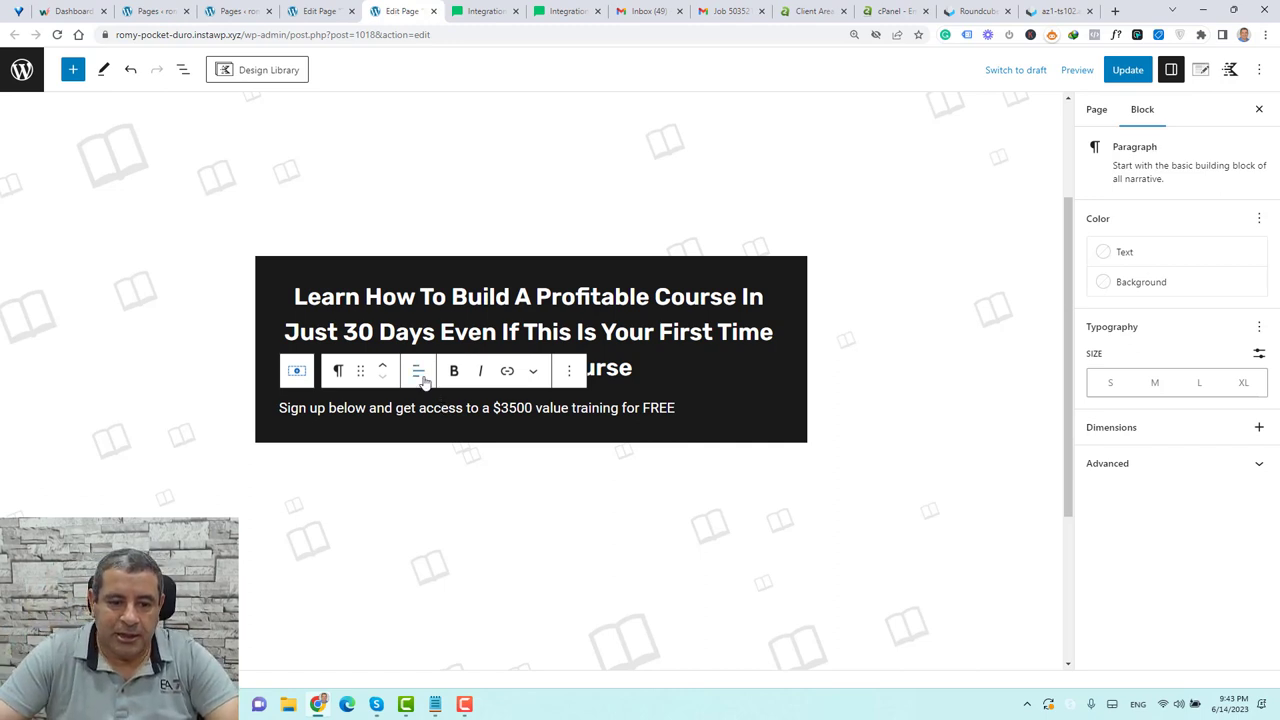
left_click(419, 376)
left_click(503, 446)
left_click(572, 408)
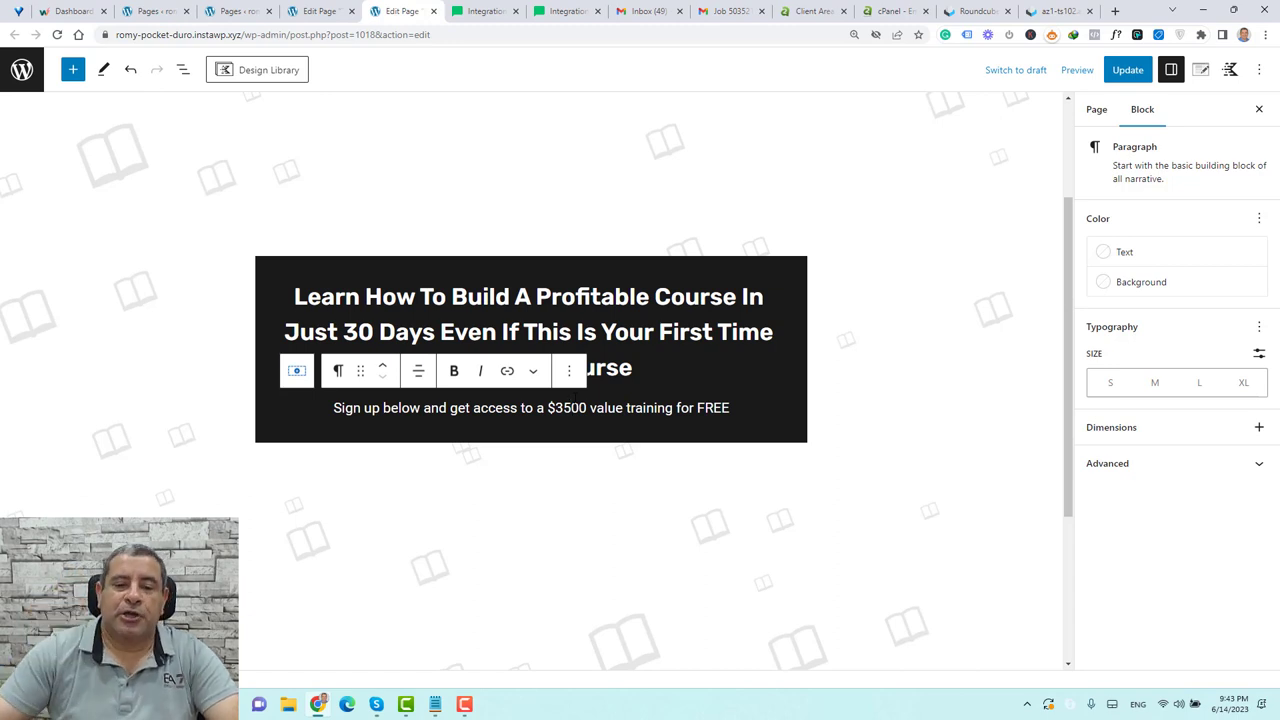
Insert a Form block after the subtitle, found by searching 'fo' in the block picker
left_click(569, 371)
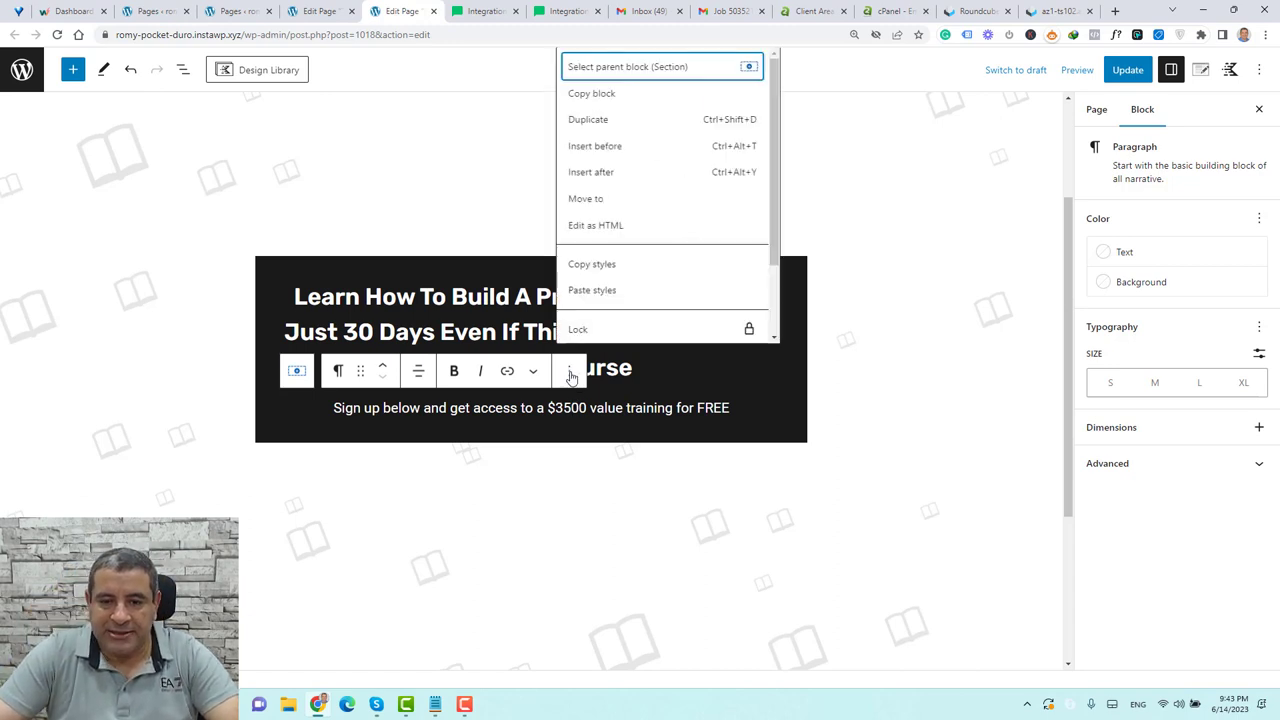
left_click(603, 174)
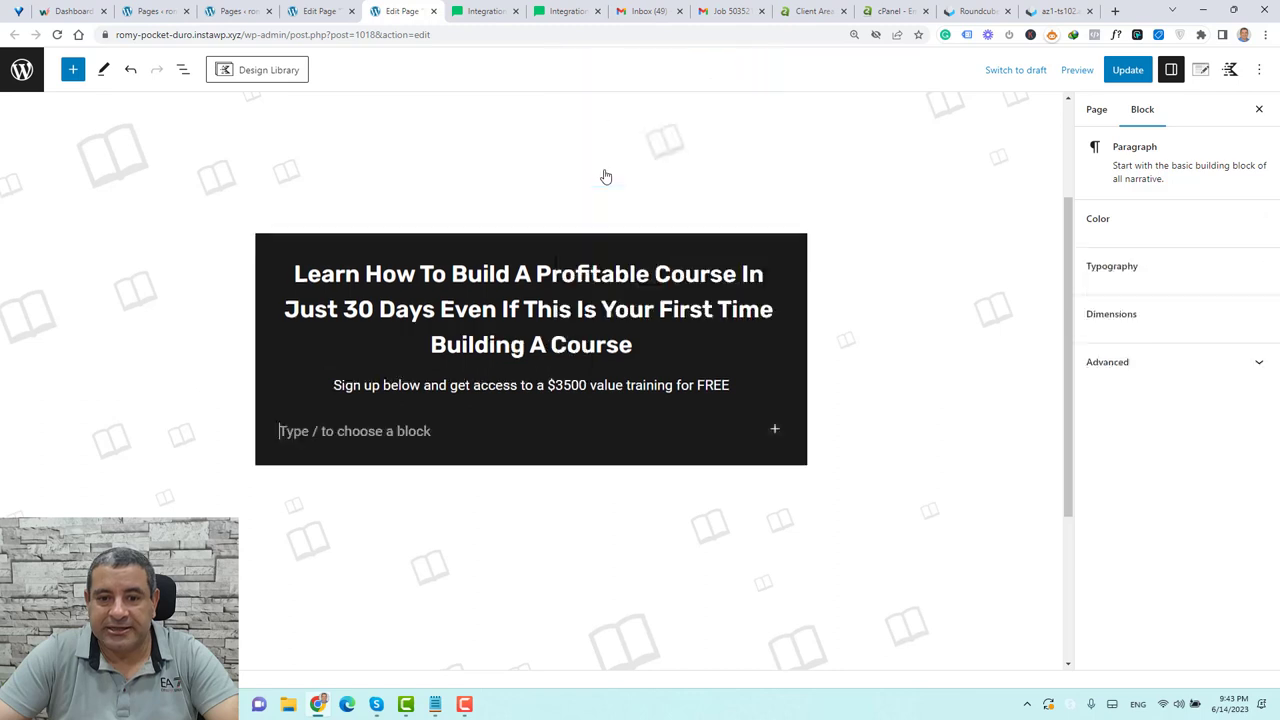
left_click(775, 430)
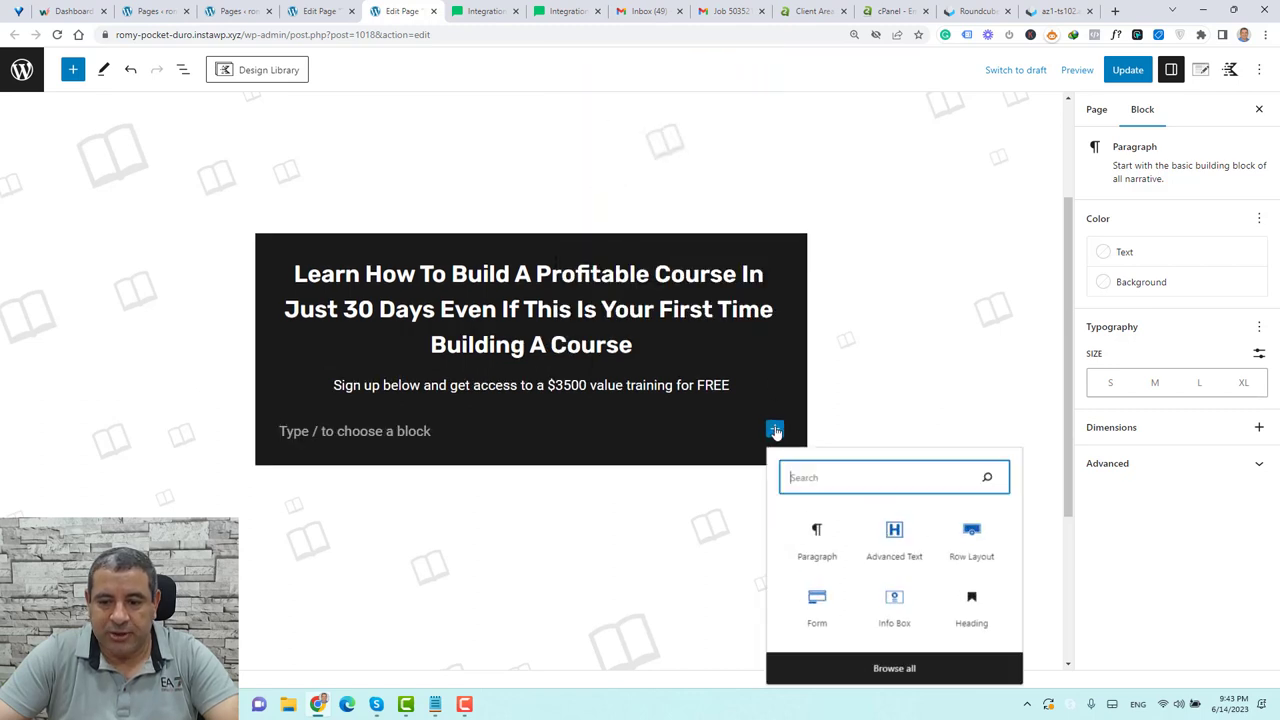
type("for")
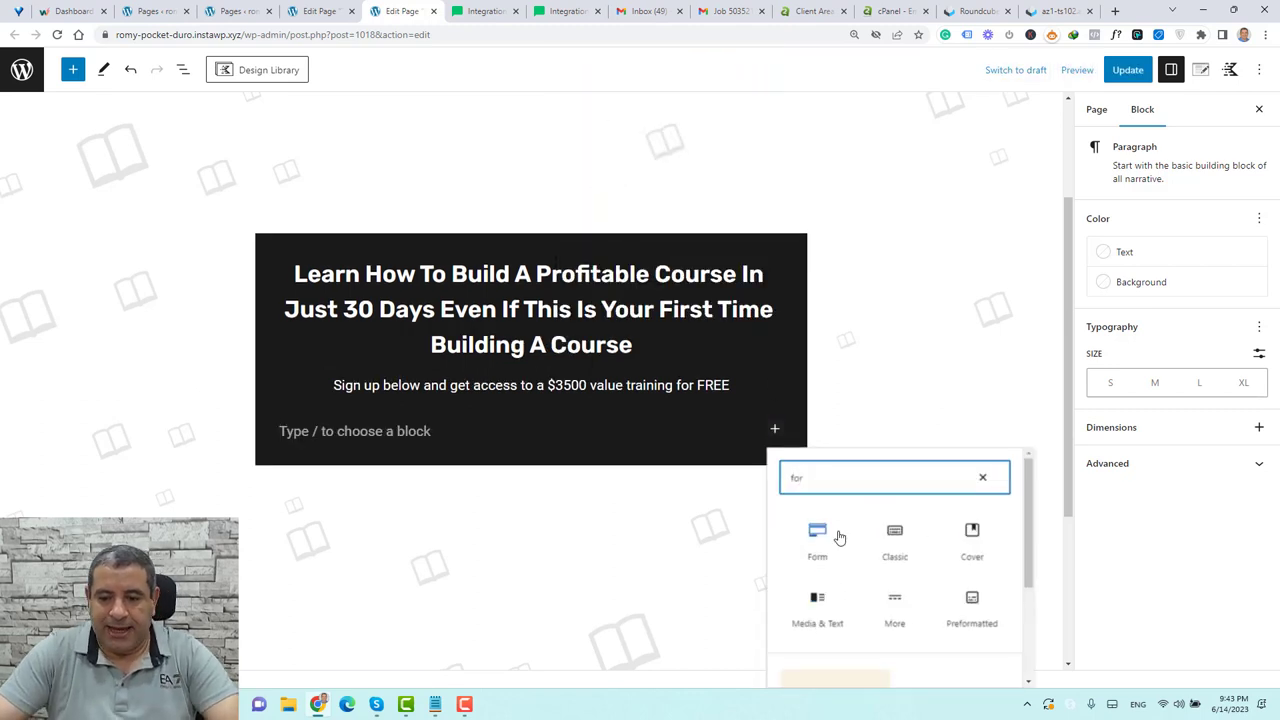
left_click(838, 535)
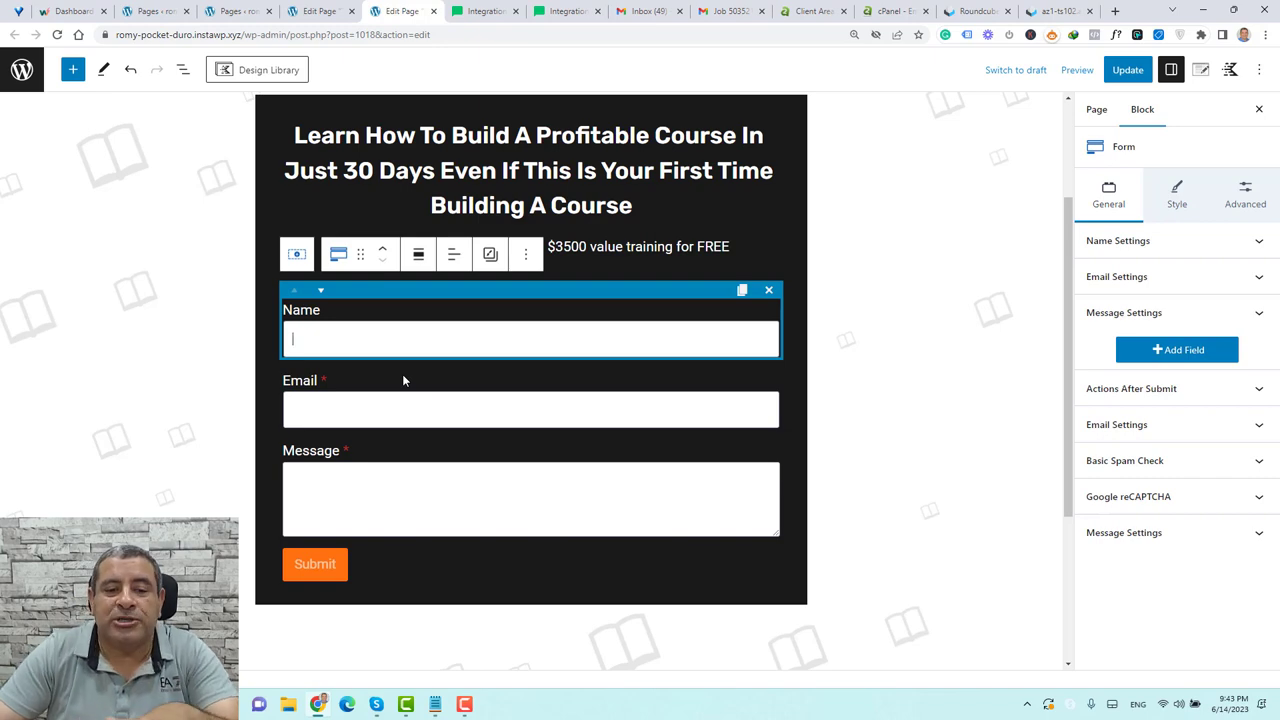
Remove the form's Message field and relabel the Submit button 'Get Access Now'
left_click(421, 450)
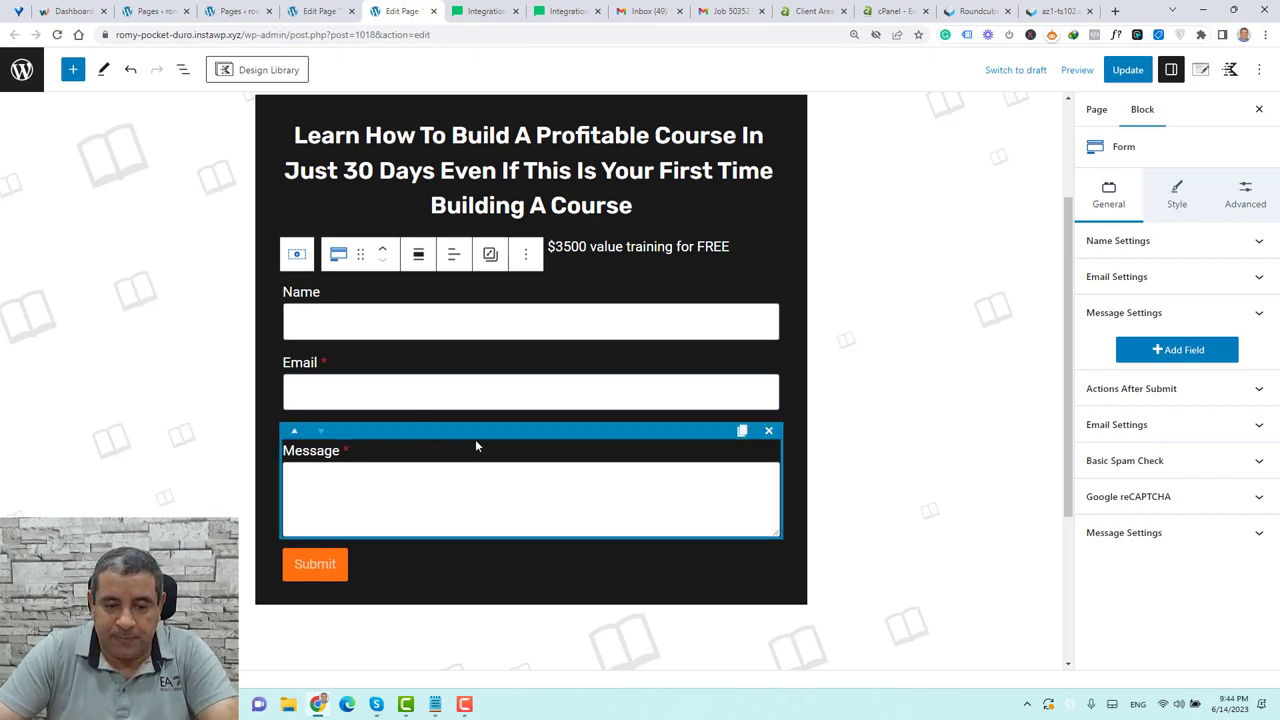
left_click(768, 430)
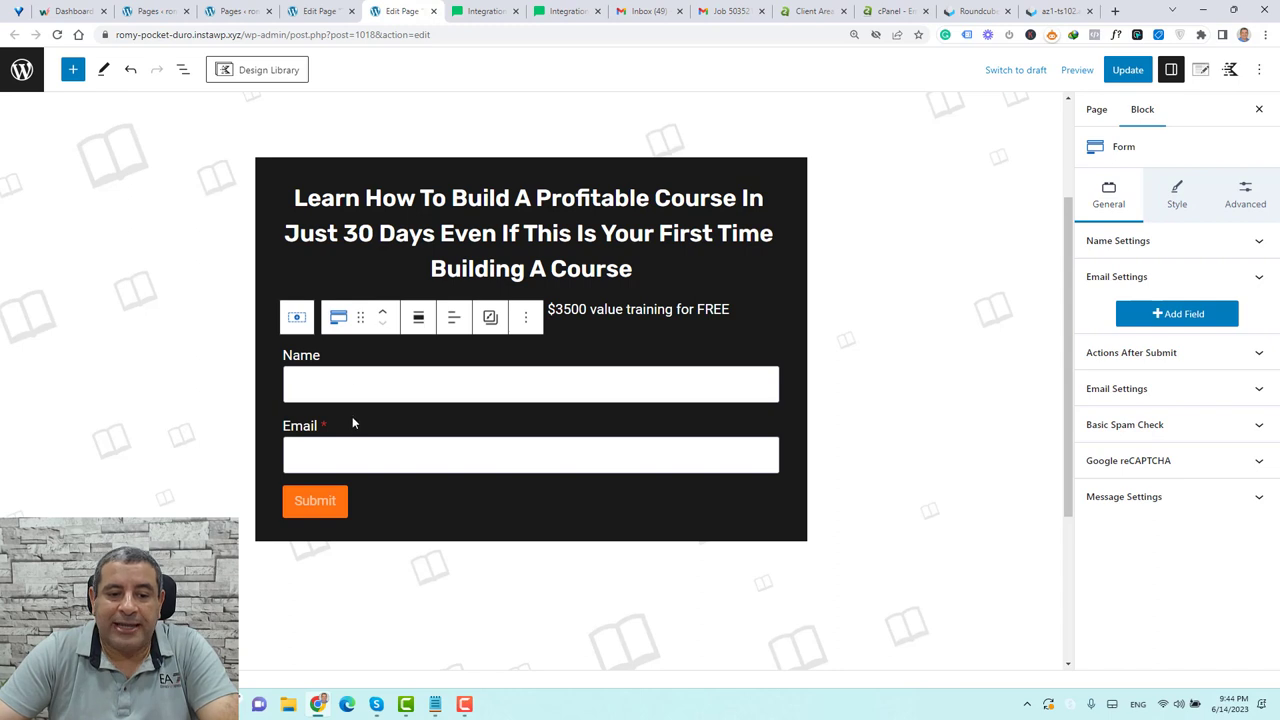
left_click(311, 506)
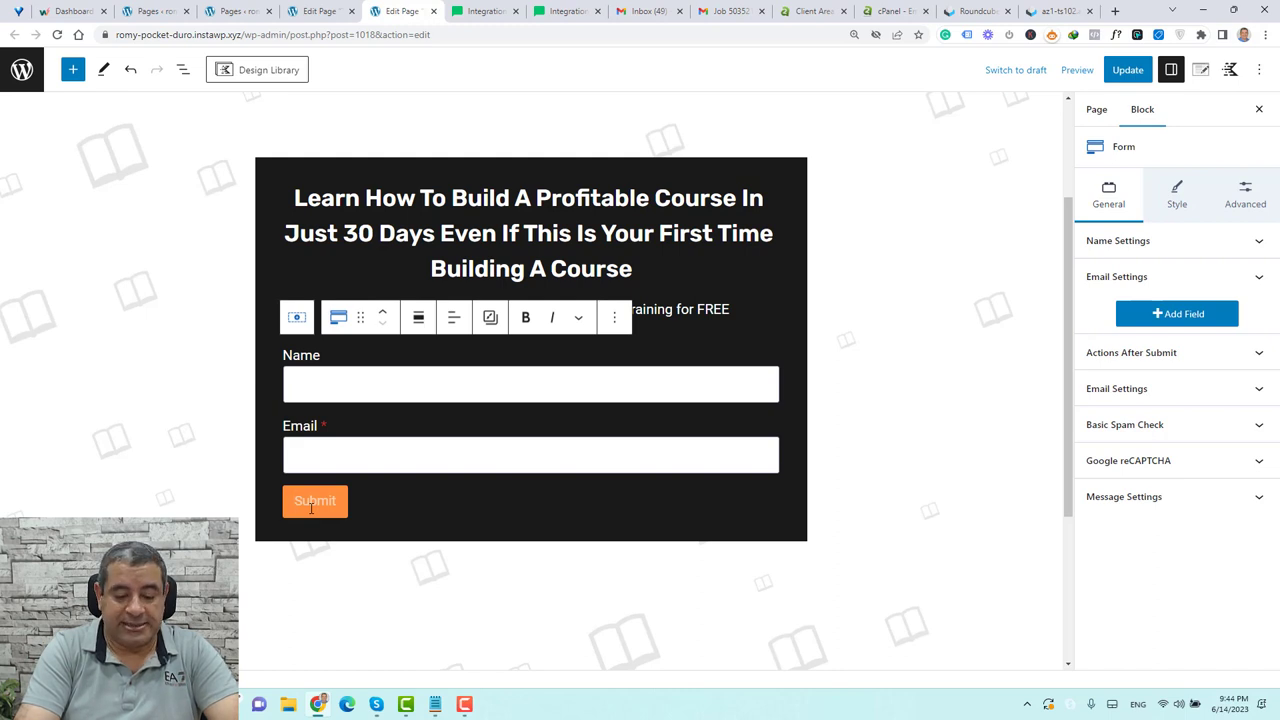
key("BackSpace")
type("Get Access Now")
Centre the Get Access Now button and check the heading, subtitle and form layout
left_click(451, 318)
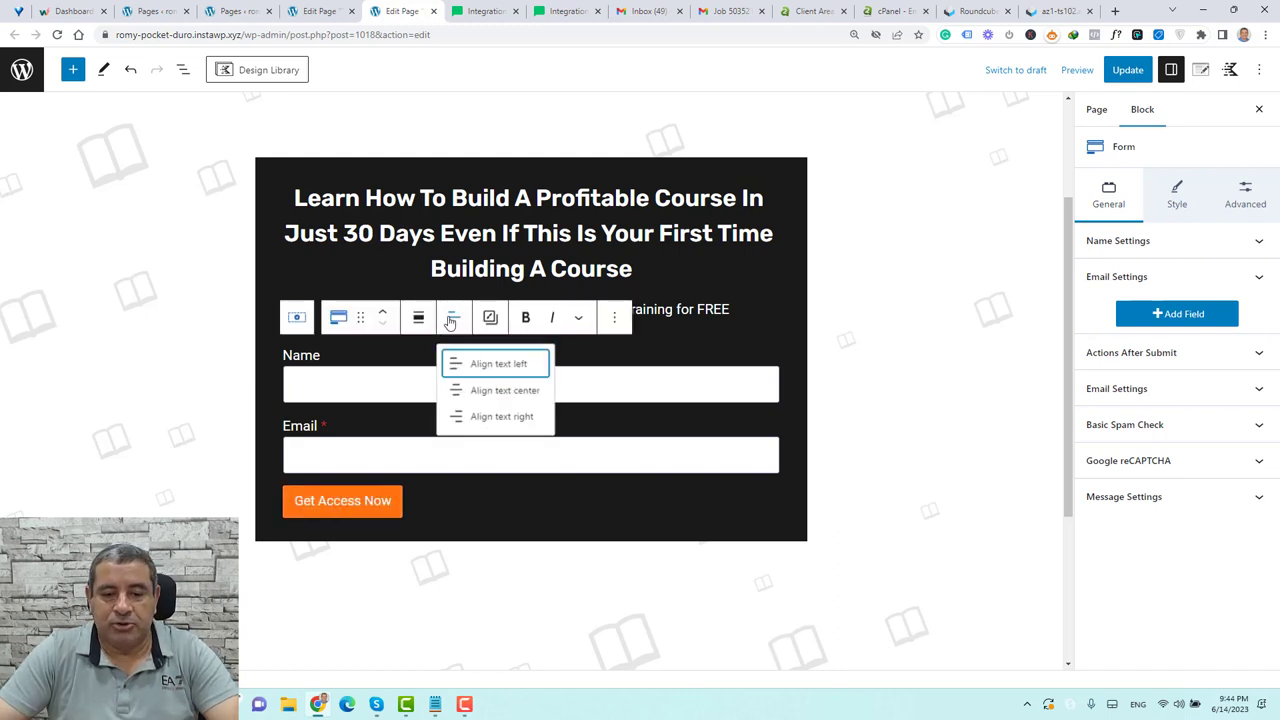
left_click(506, 391)
left_click(857, 411)
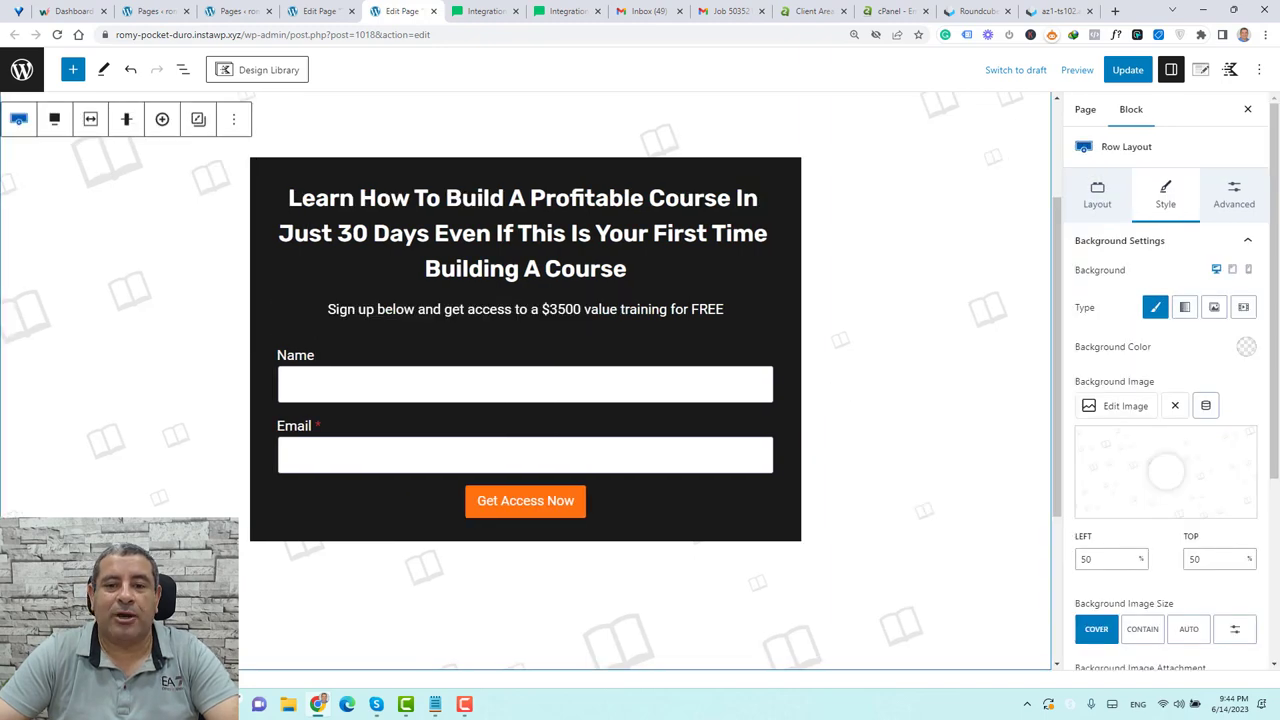
left_click(597, 230)
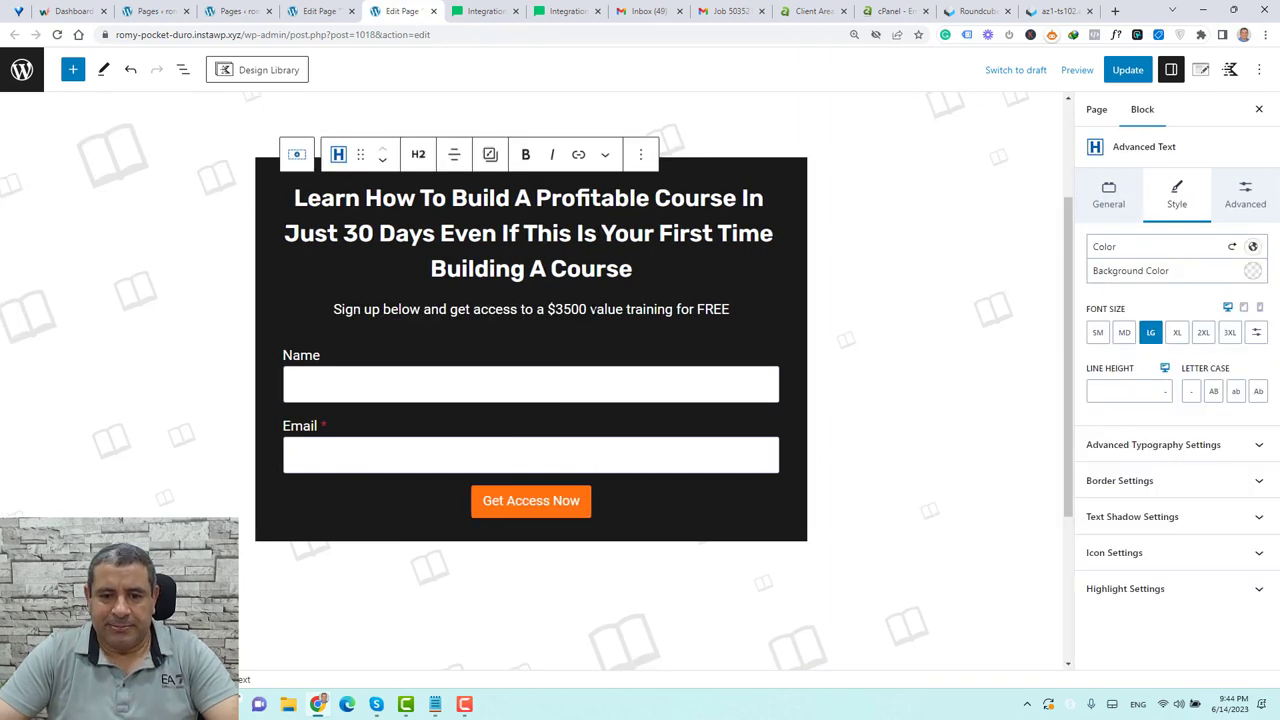
left_click(584, 309)
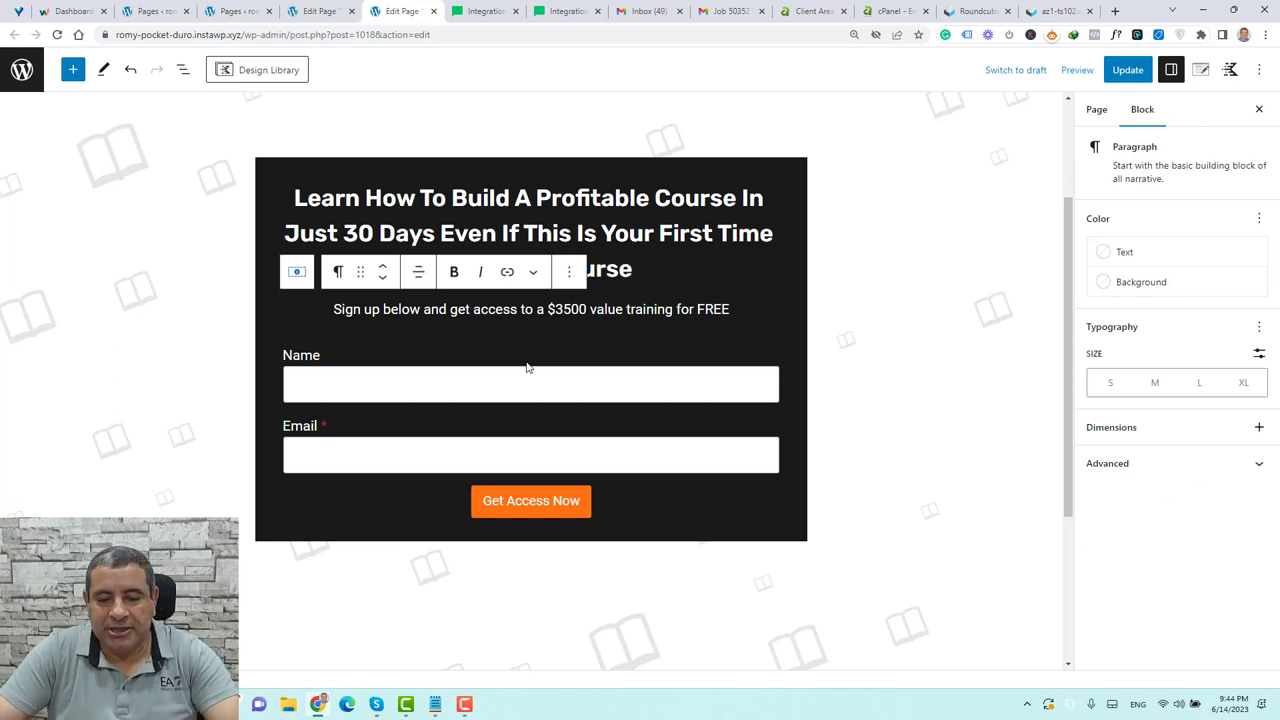
left_click(570, 512)
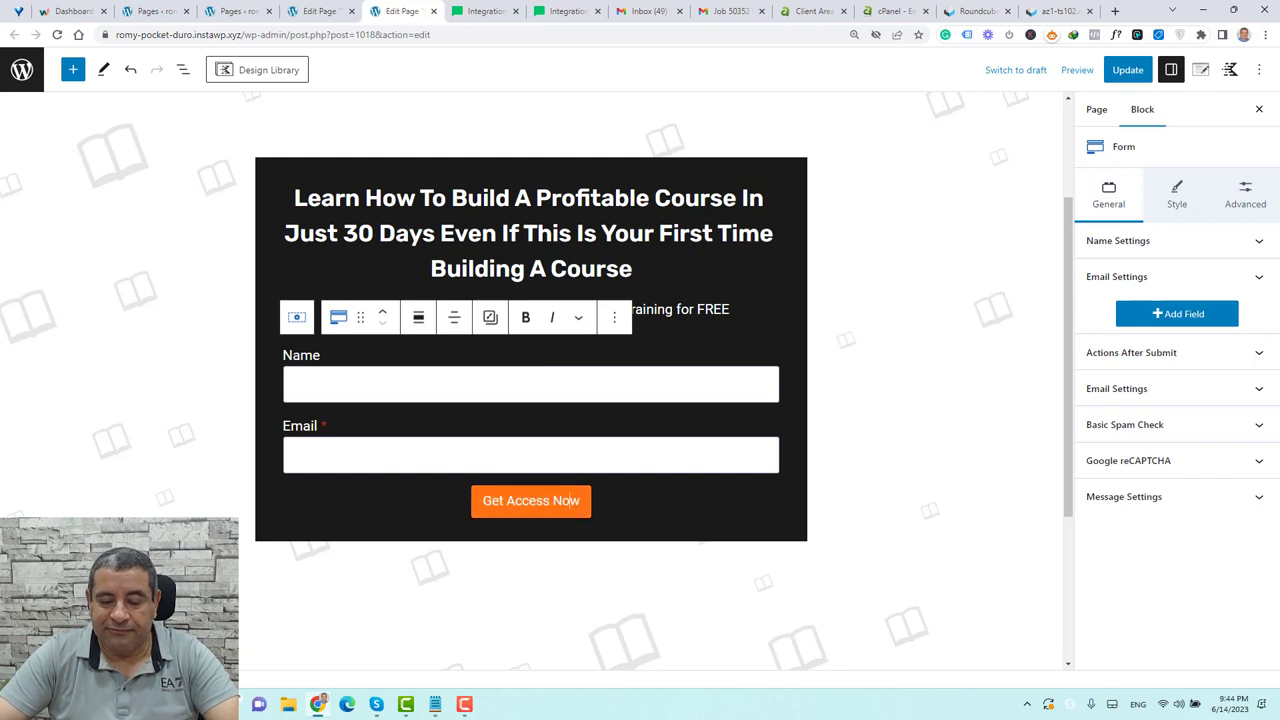
Add a centred paragraph after the form: 'I will not spam you. Your privacy will be kept always.'
left_click(614, 317)
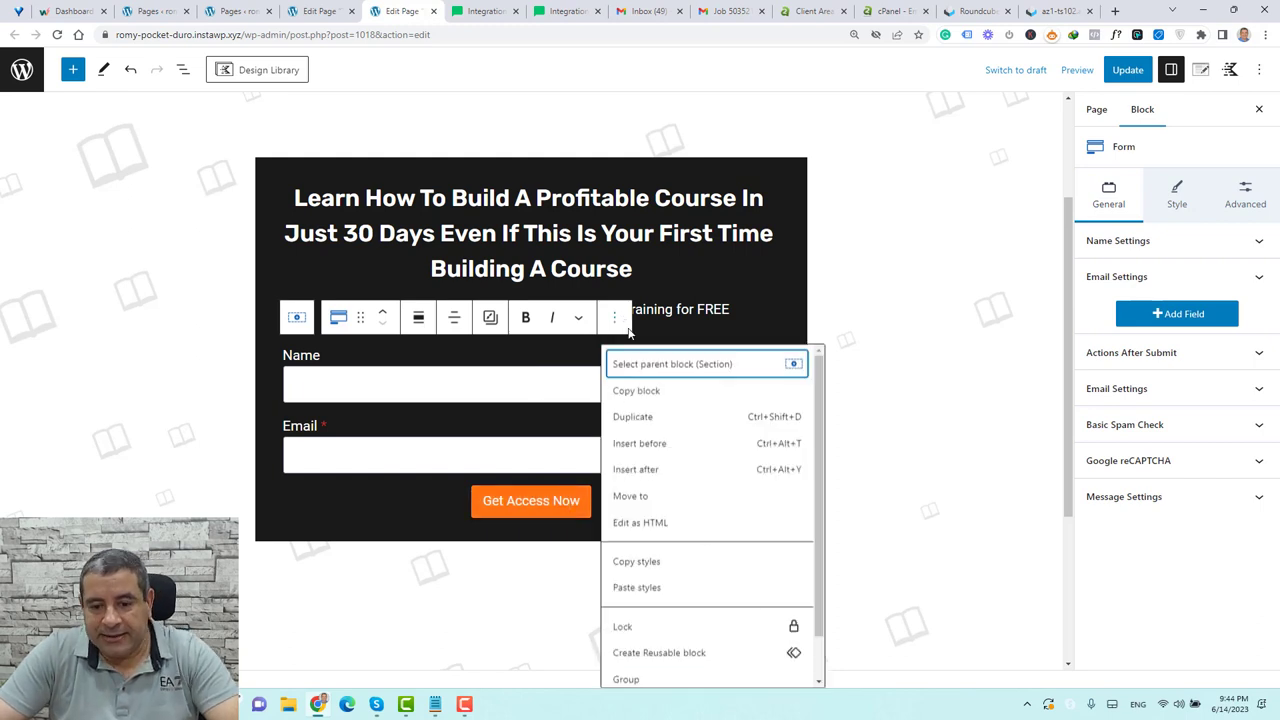
left_click(666, 470)
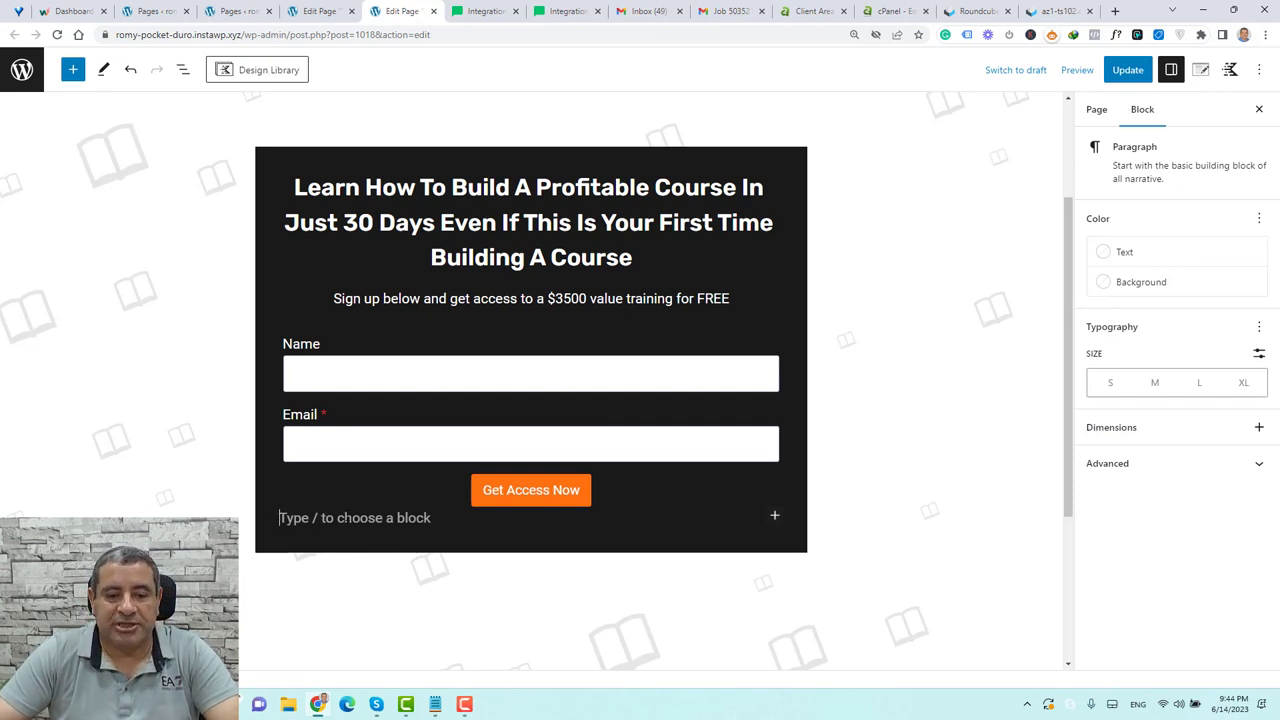
type("I will not spam you. Your privacy will be kept always.")
left_click(418, 480)
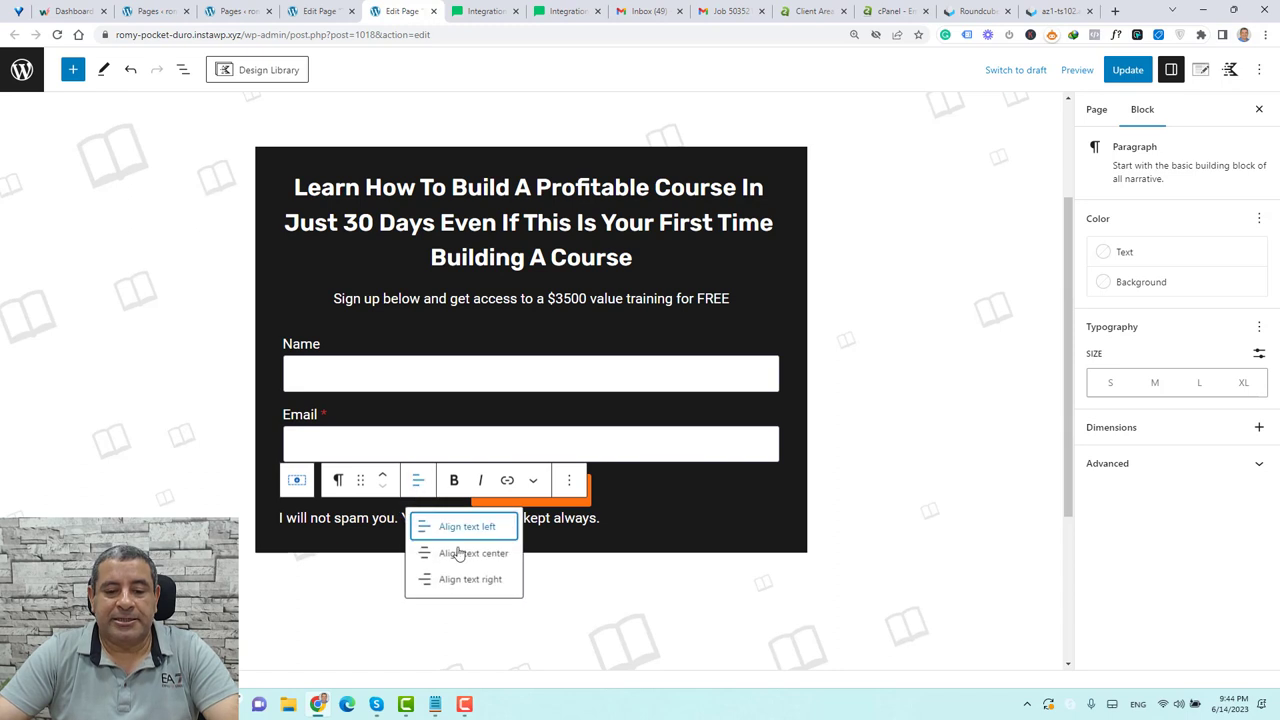
left_click(462, 553)
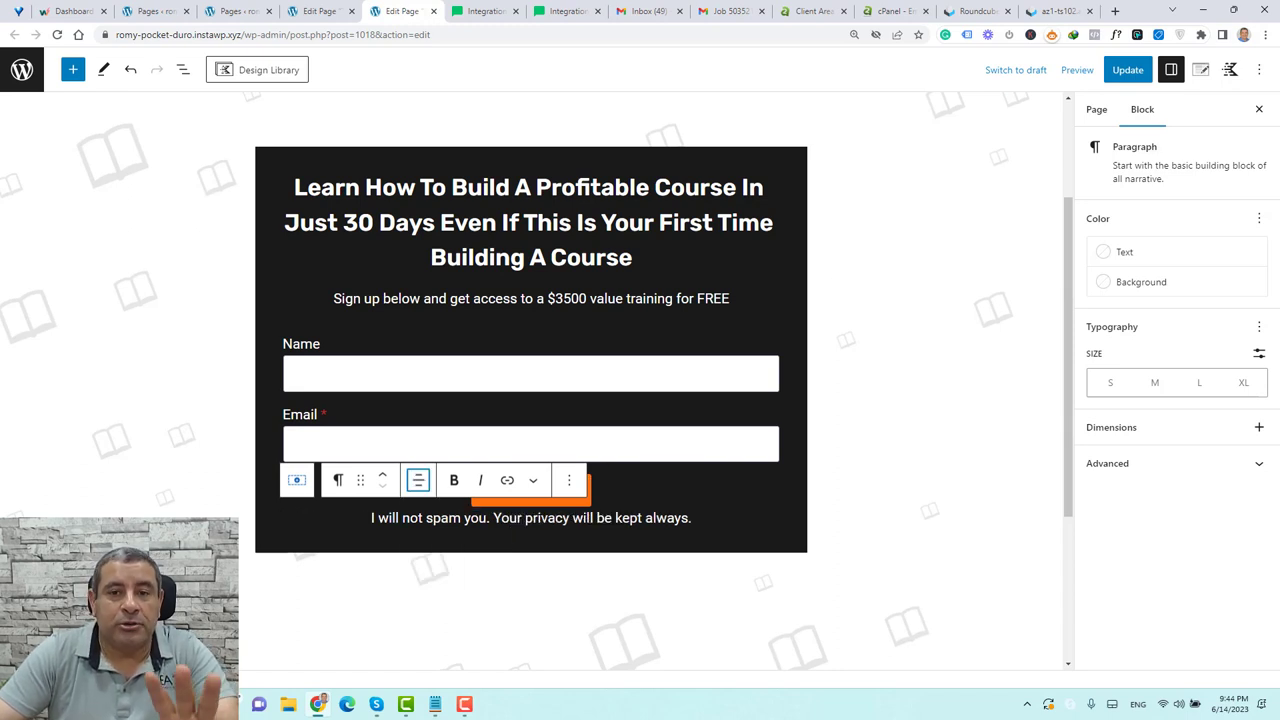
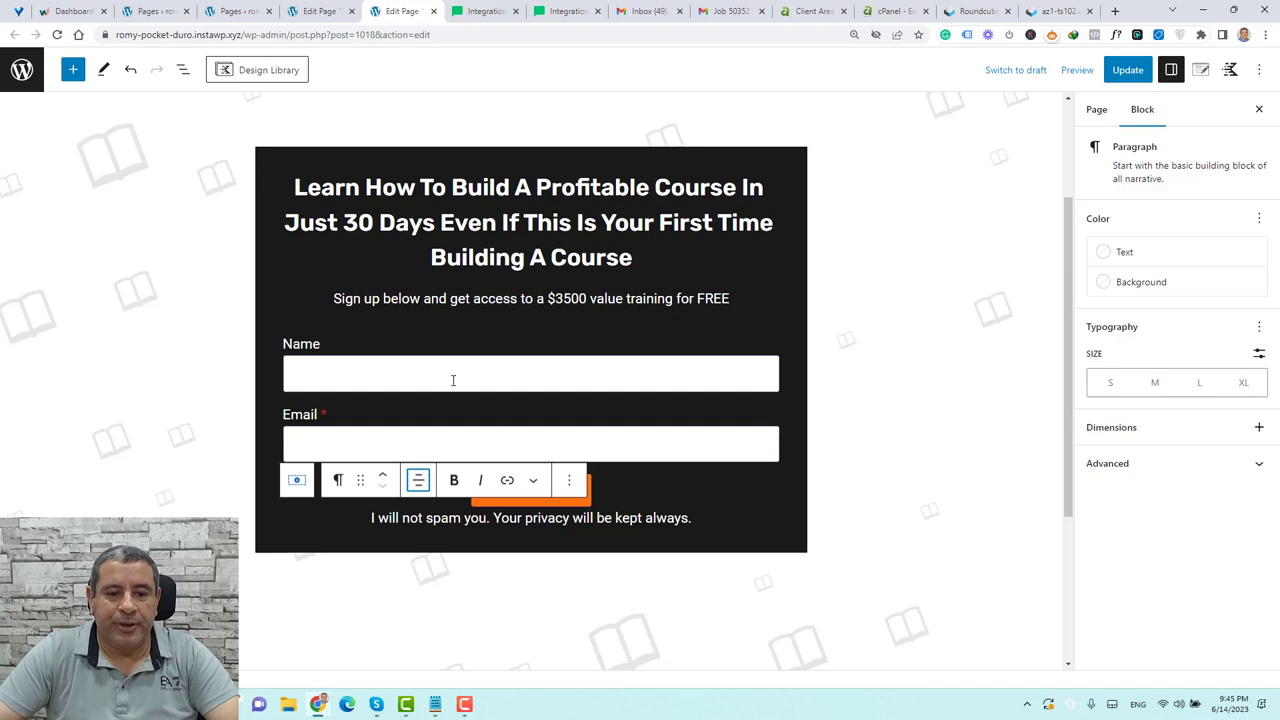
Change the sign-up form's after-submit actions from Email to Redirect and MailerLite
left_click(384, 368)
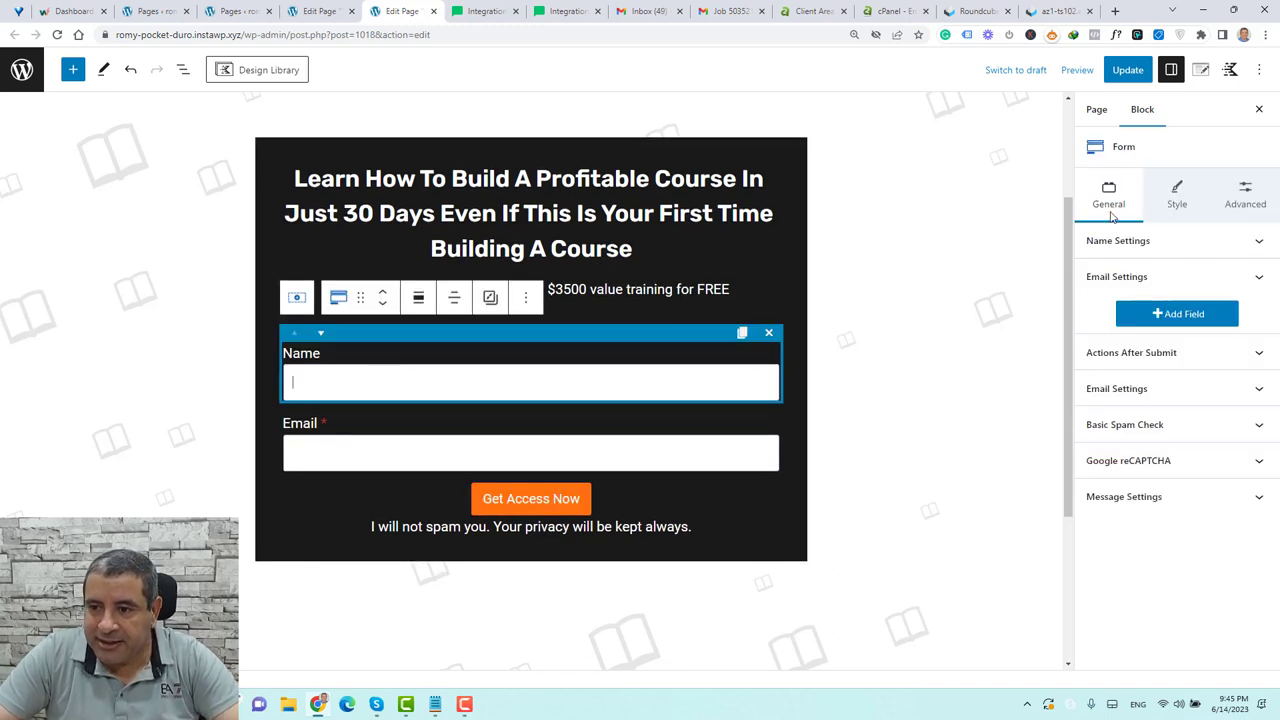
left_click(1138, 360)
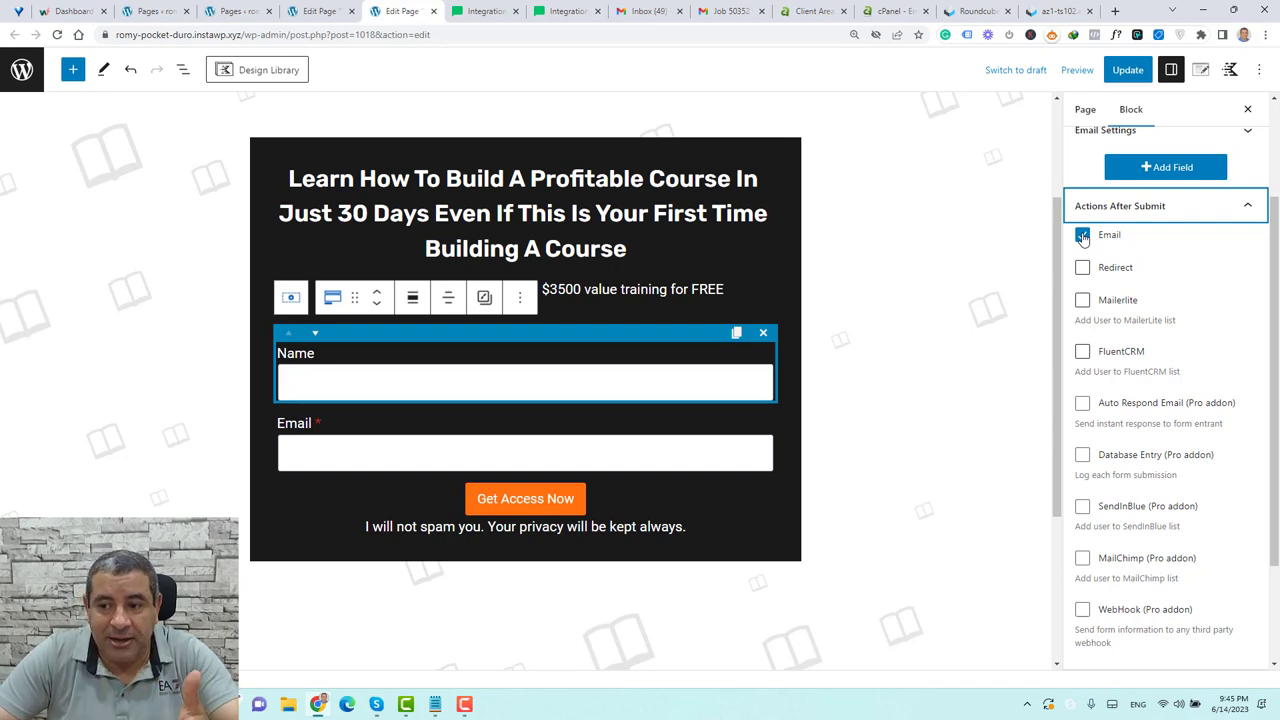
left_click(1082, 235)
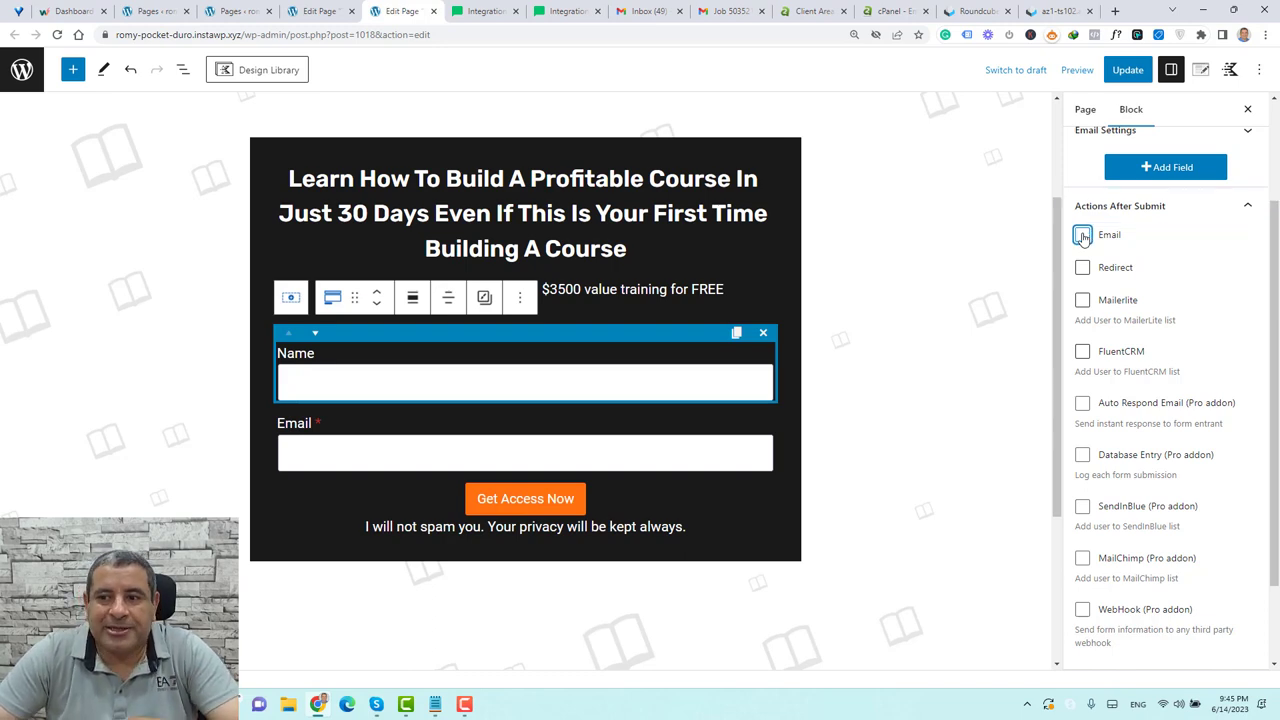
left_click(1083, 268)
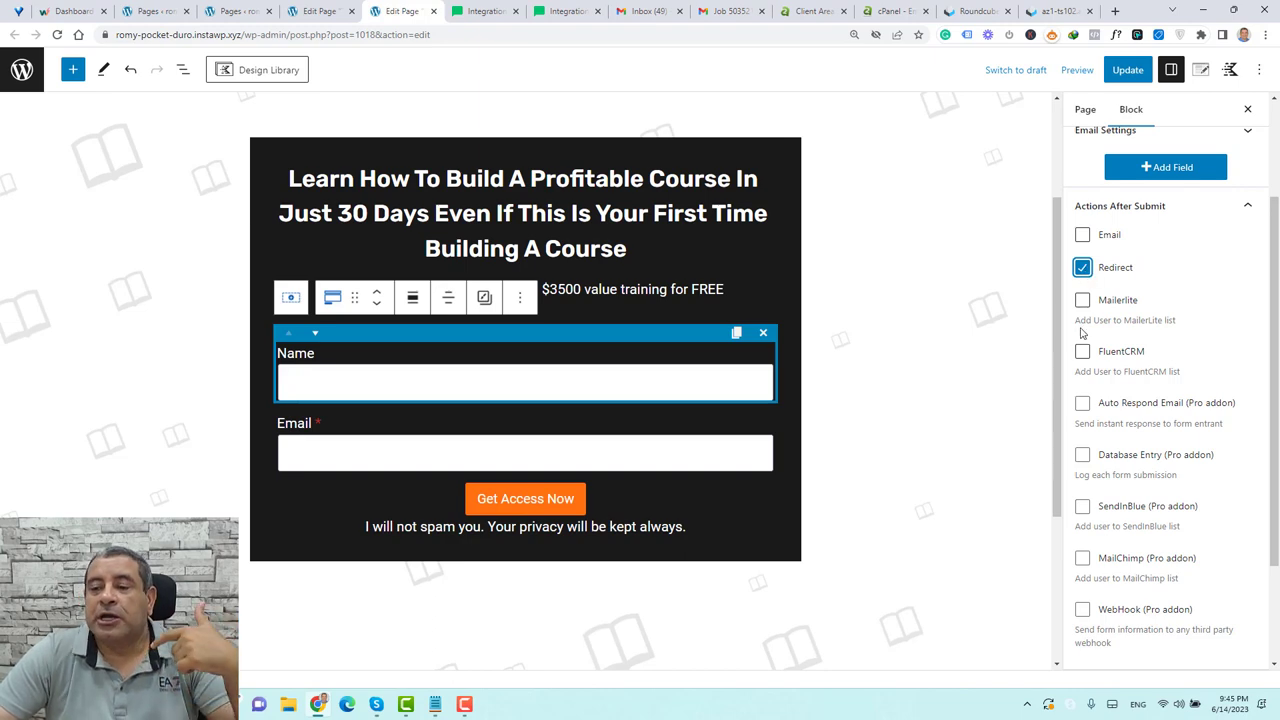
left_click(1082, 301)
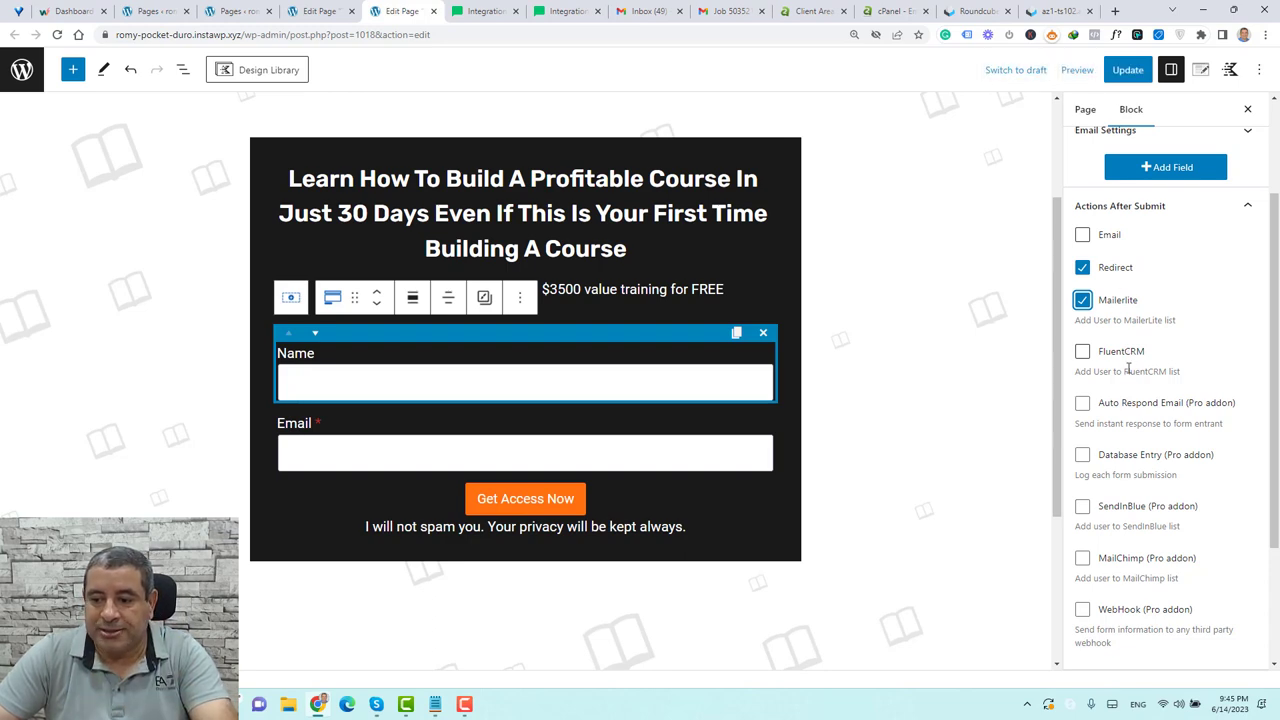
scroll(1128, 368, "down", 3)
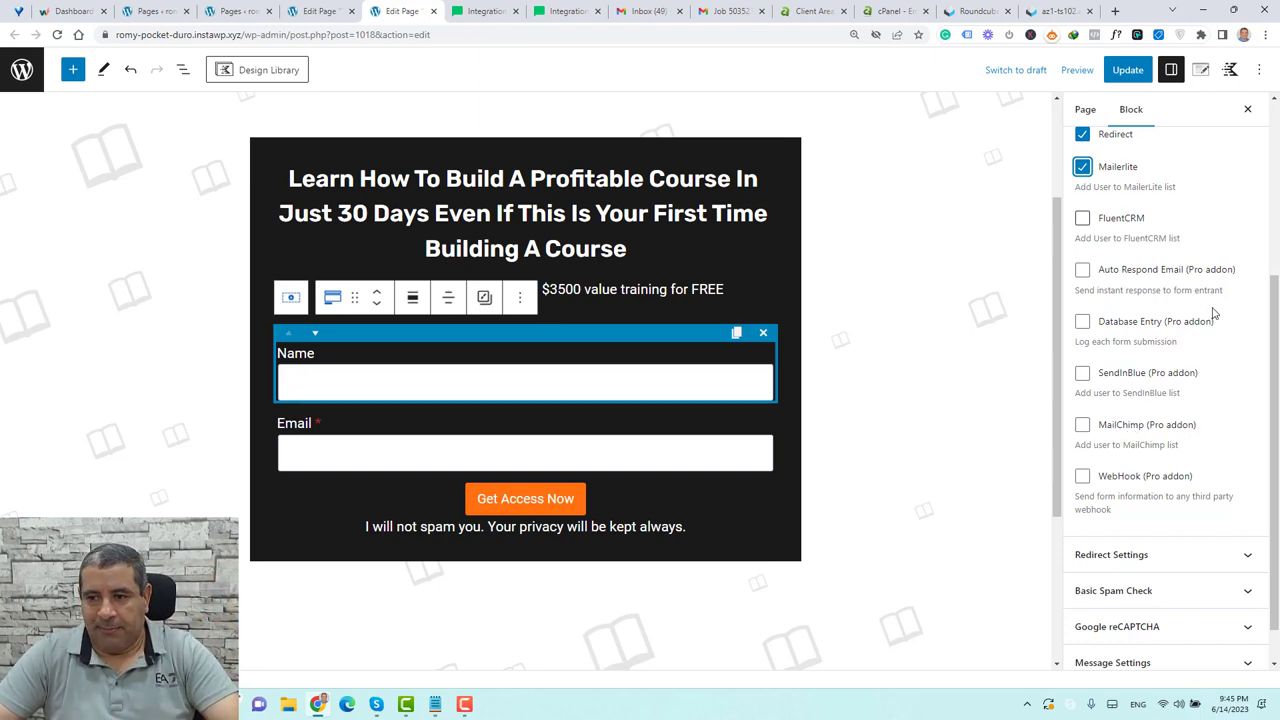
scroll(1213, 313, "up", 2)
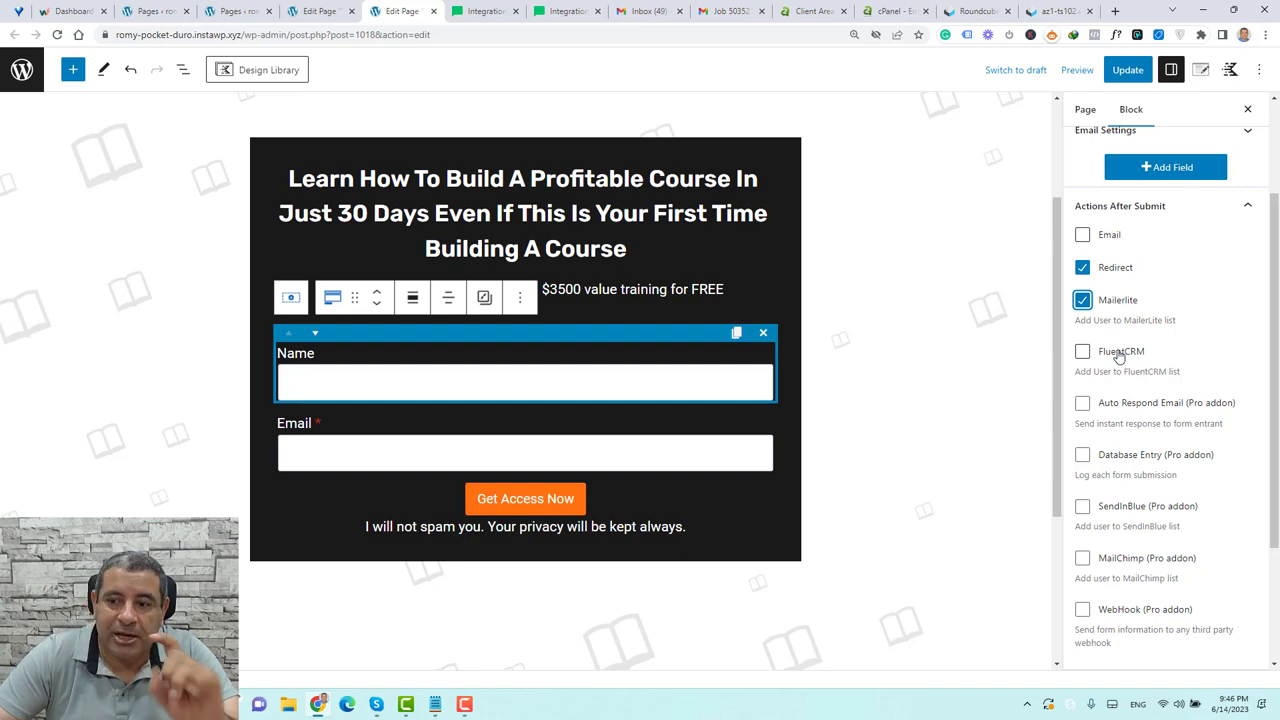
scroll(1120, 357, "down", 3)
scroll(1113, 312, "up", 4)
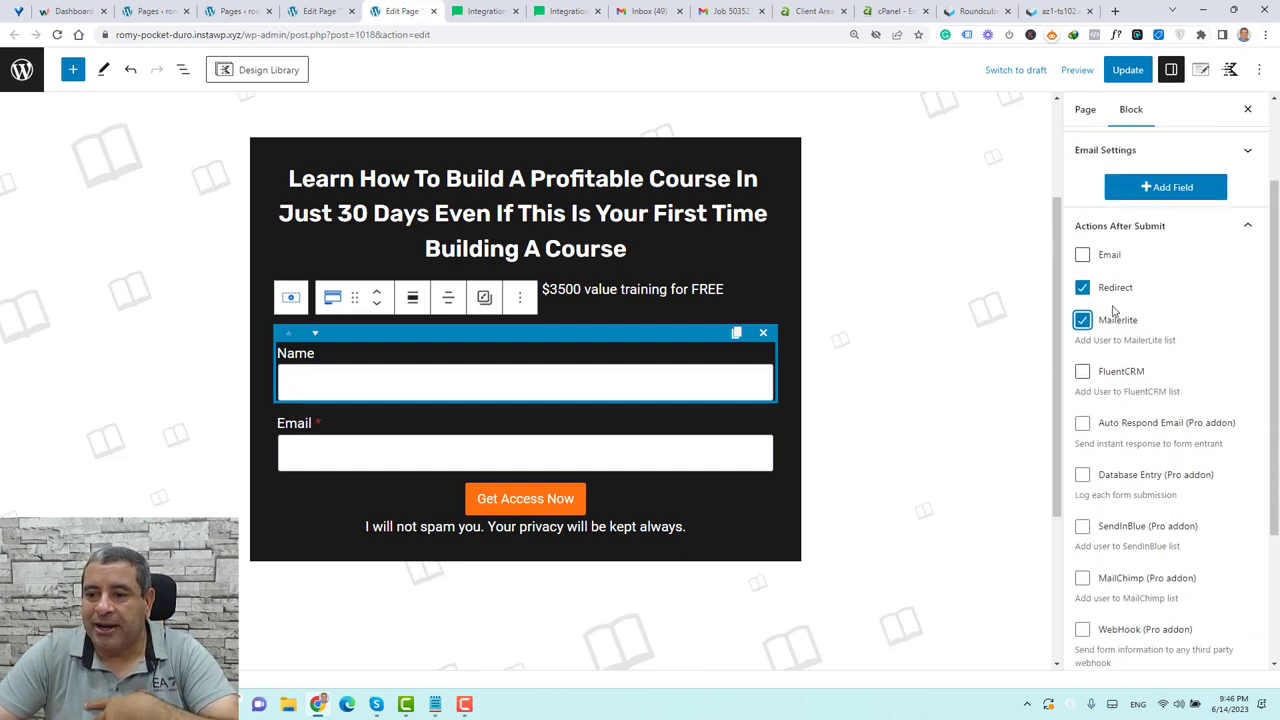
scroll(1122, 332, "down", 2)
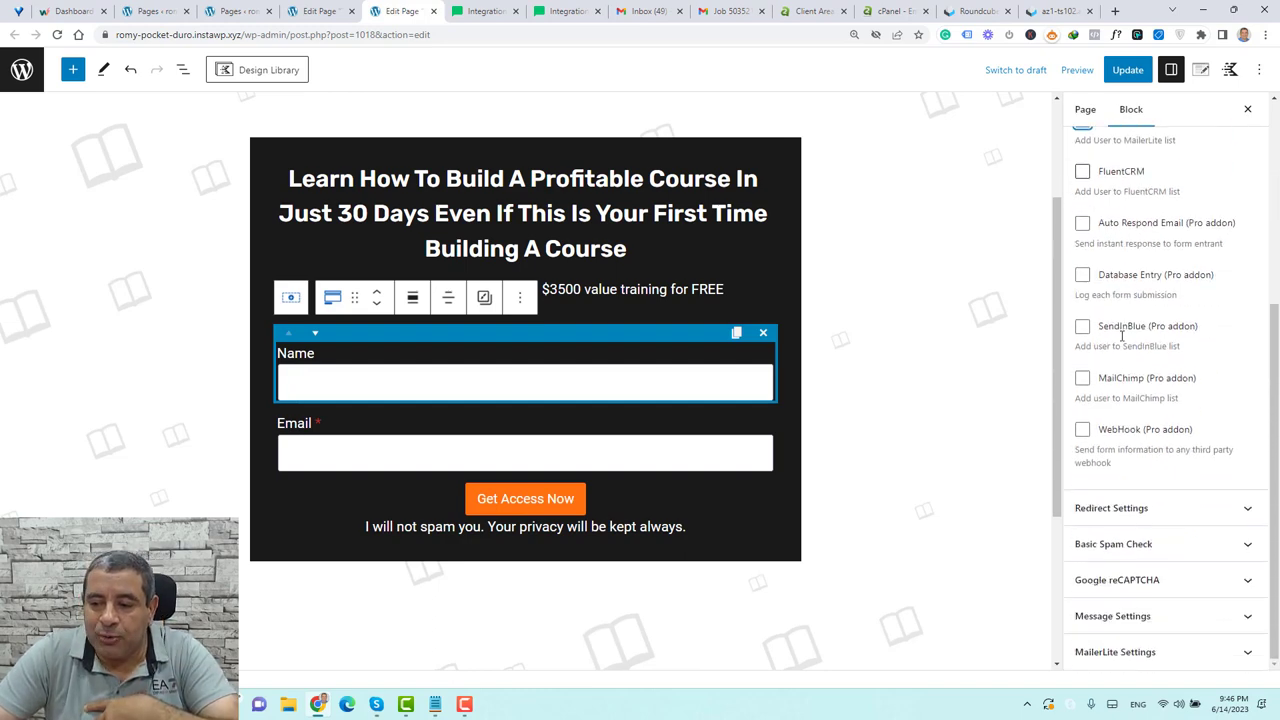
Set the form's redirect destination to the Thank You 2 page
left_click(1131, 510)
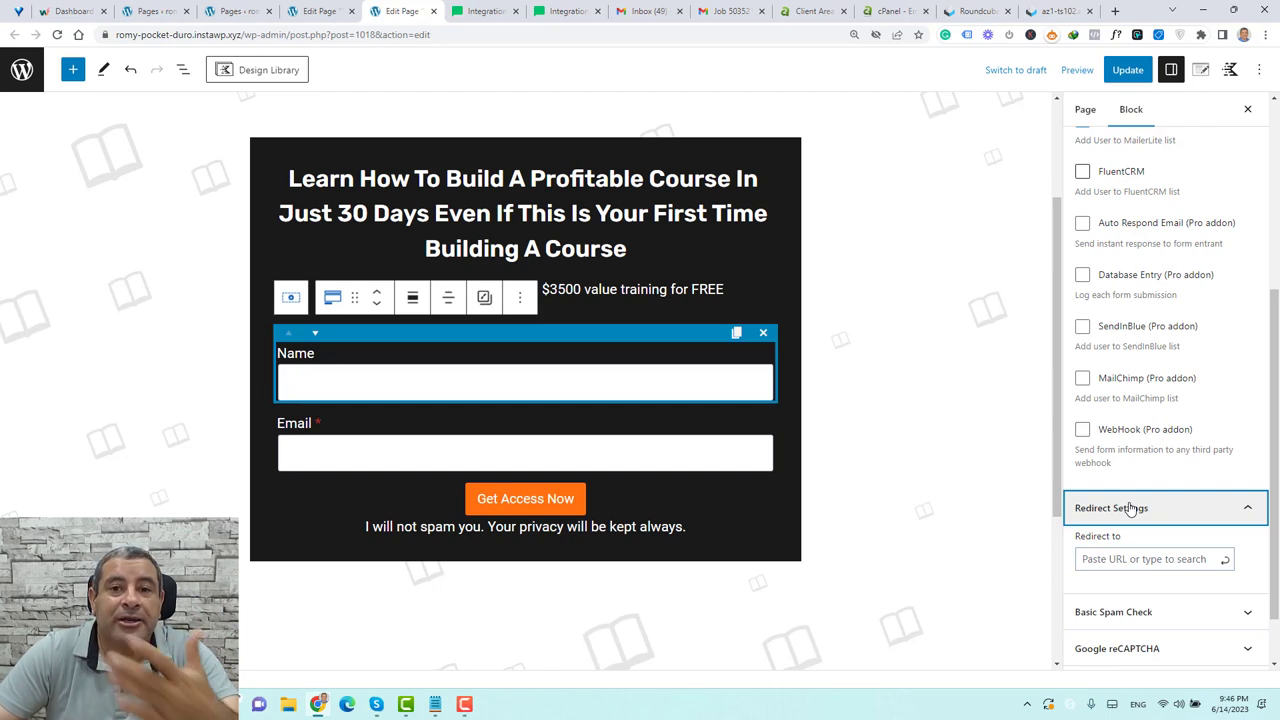
left_click(1140, 559)
type("Thank you")
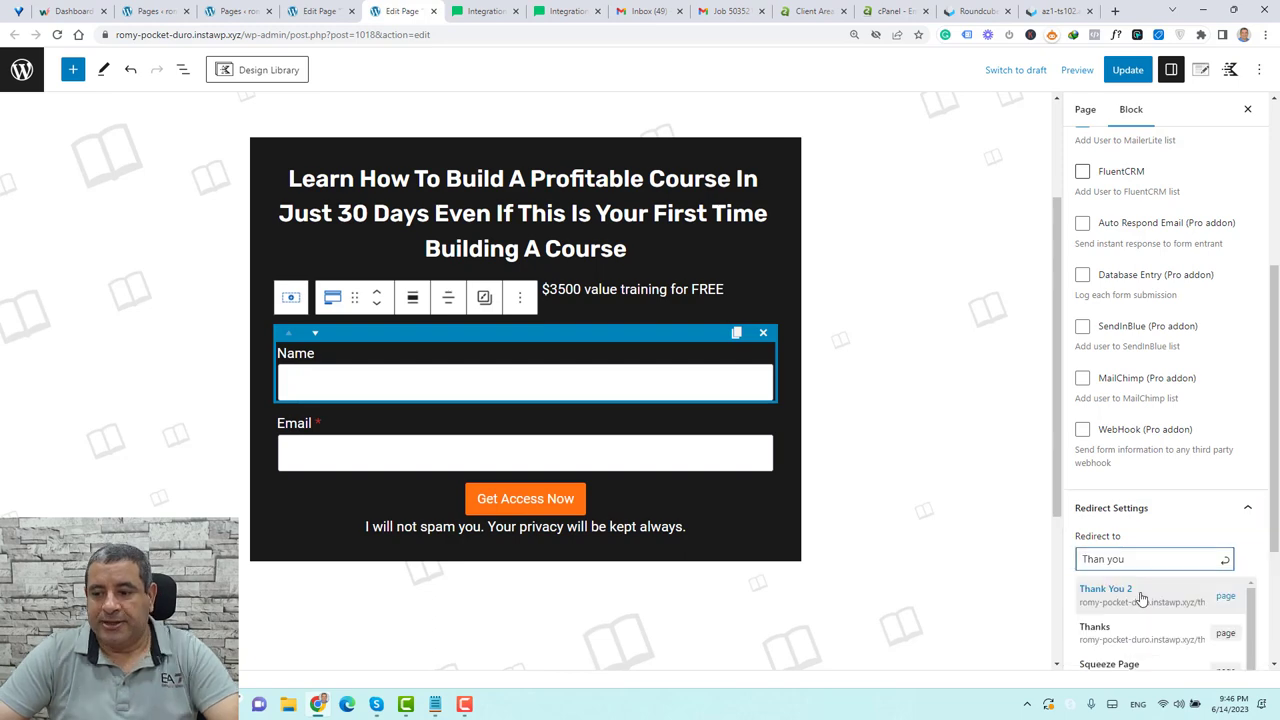
left_click(1160, 591)
In MailerLite Settings, replace the existing API key with the pasted one
scroll(1163, 596, "down", 1)
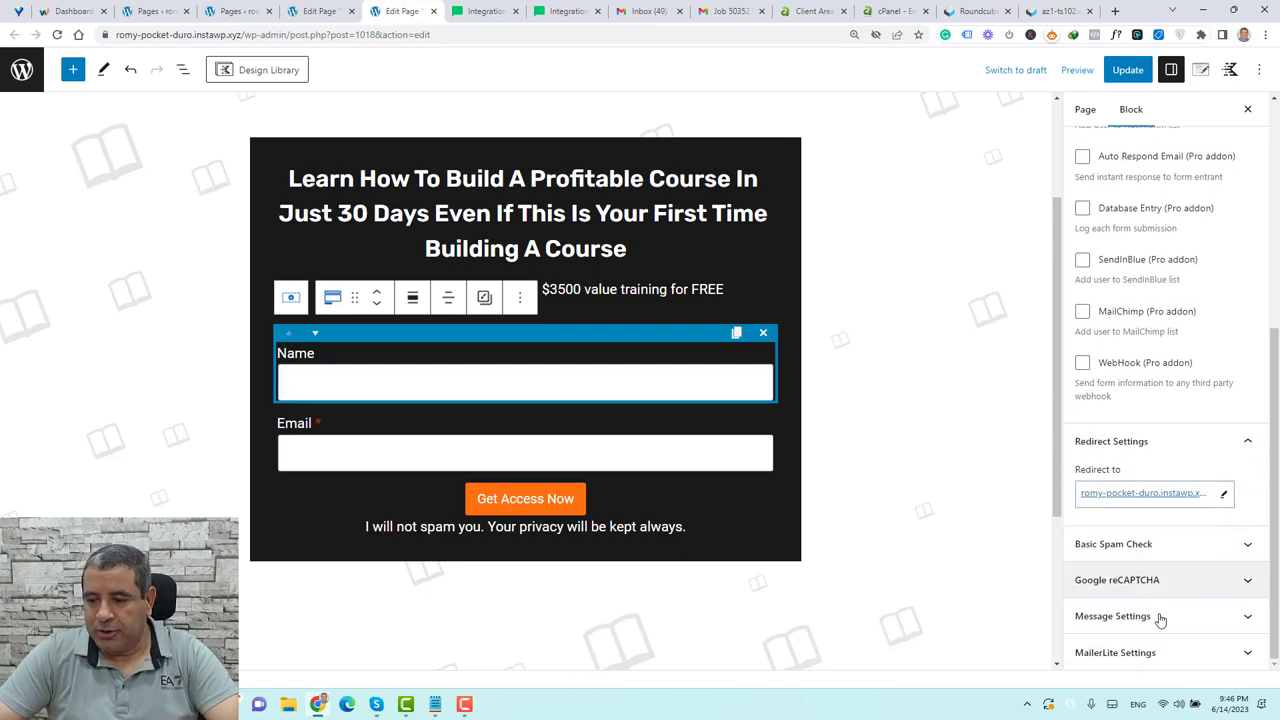
left_click(1158, 653)
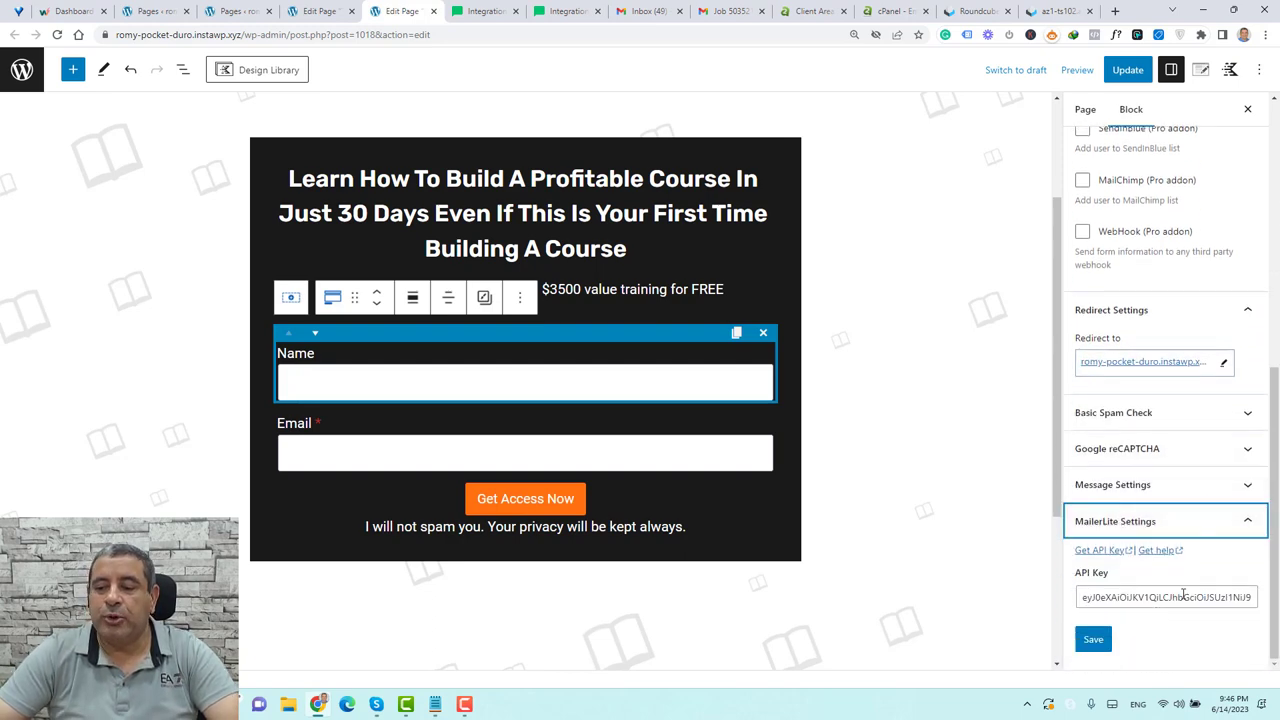
triple_click(1183, 596)
key("ctrl+v")
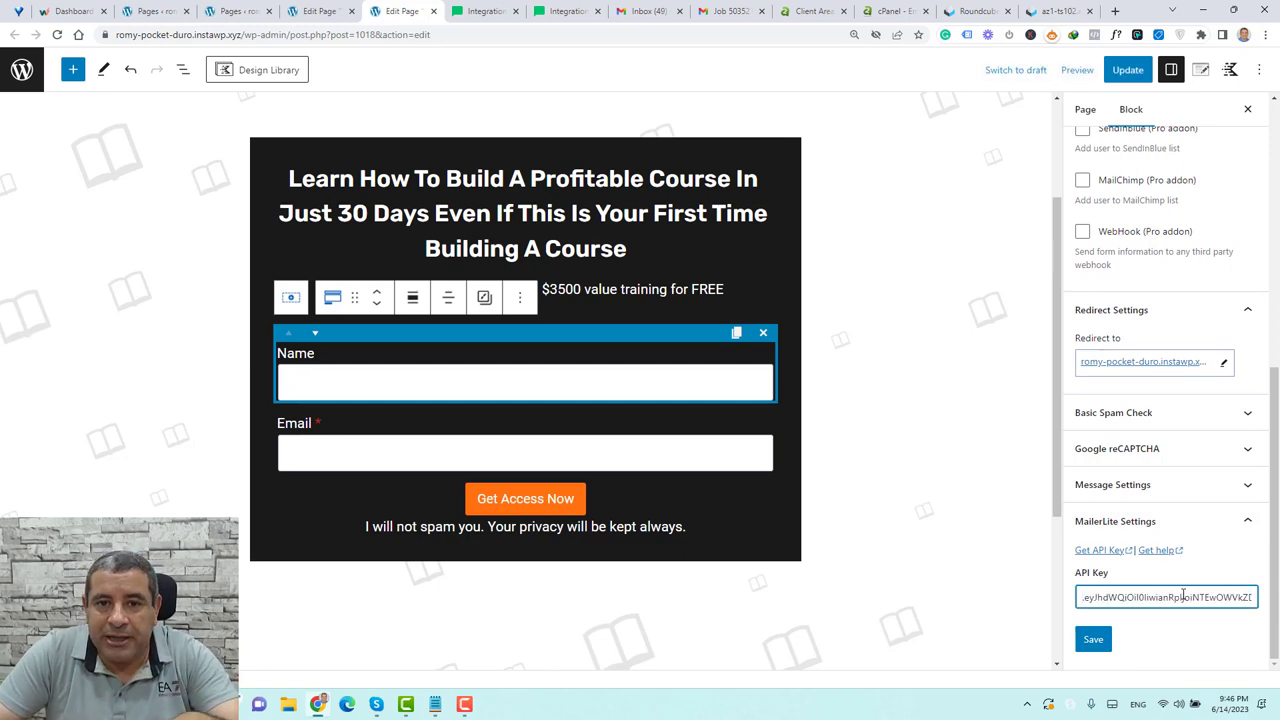
Generate a MailerLite API token named 'Squez page' under Integrations > API and copy its key
left_click(468, 14)
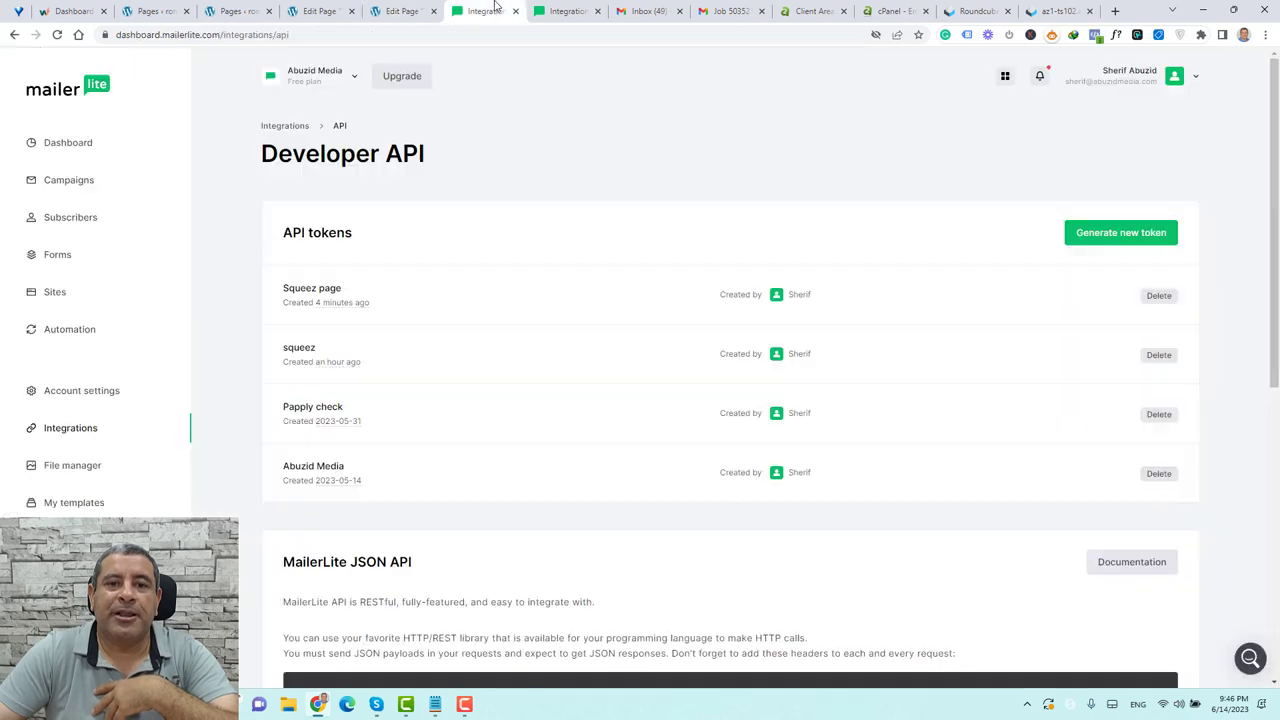
left_click(70, 431)
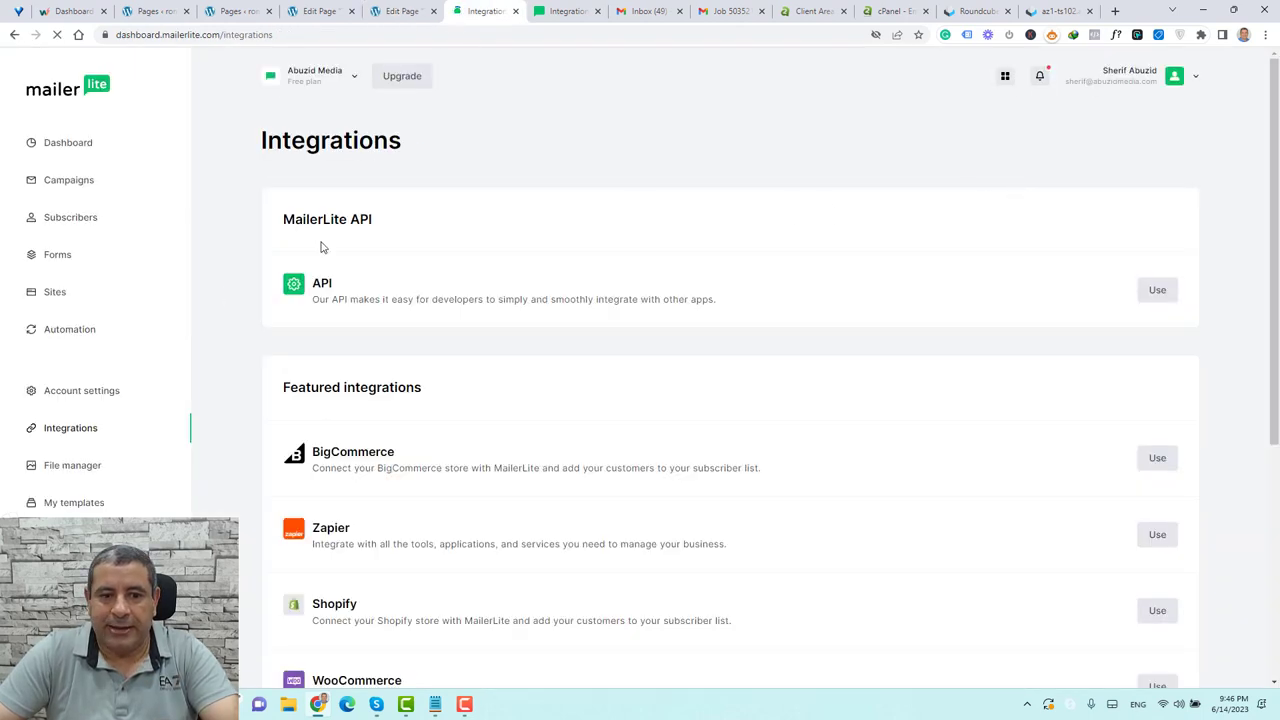
left_click(1160, 292)
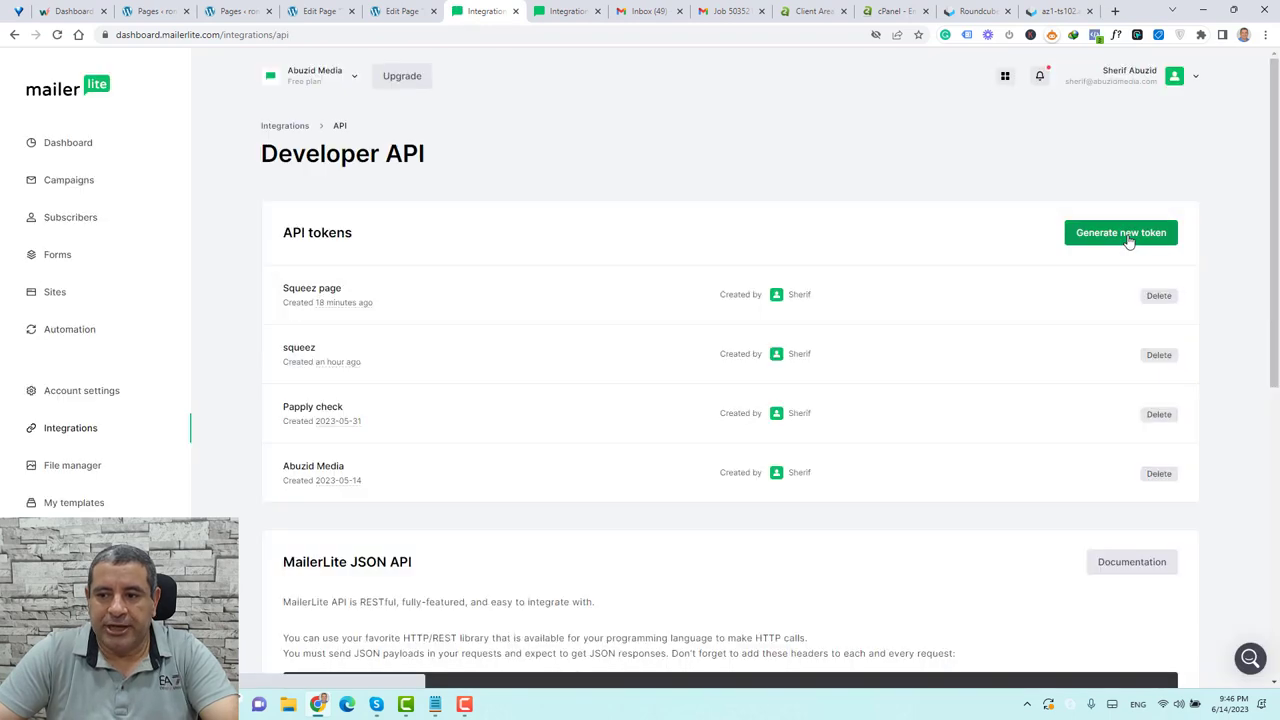
left_click(1126, 238)
left_click(609, 382)
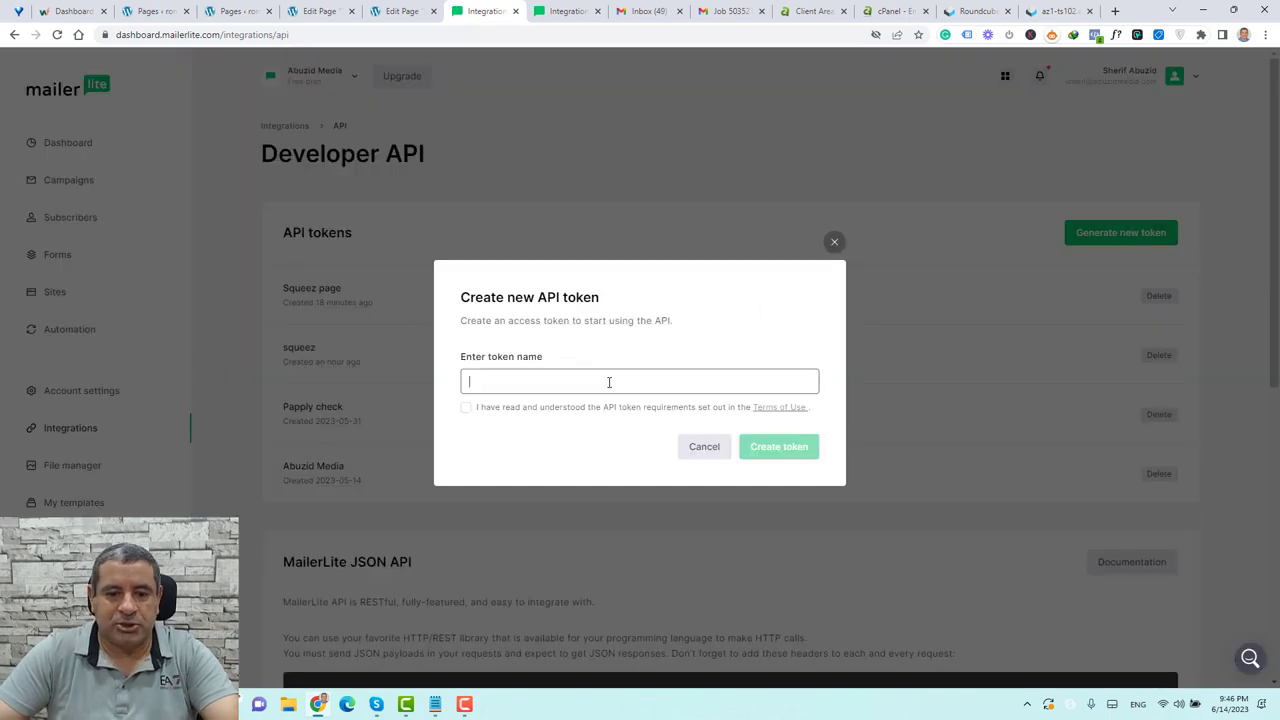
type("Squ")
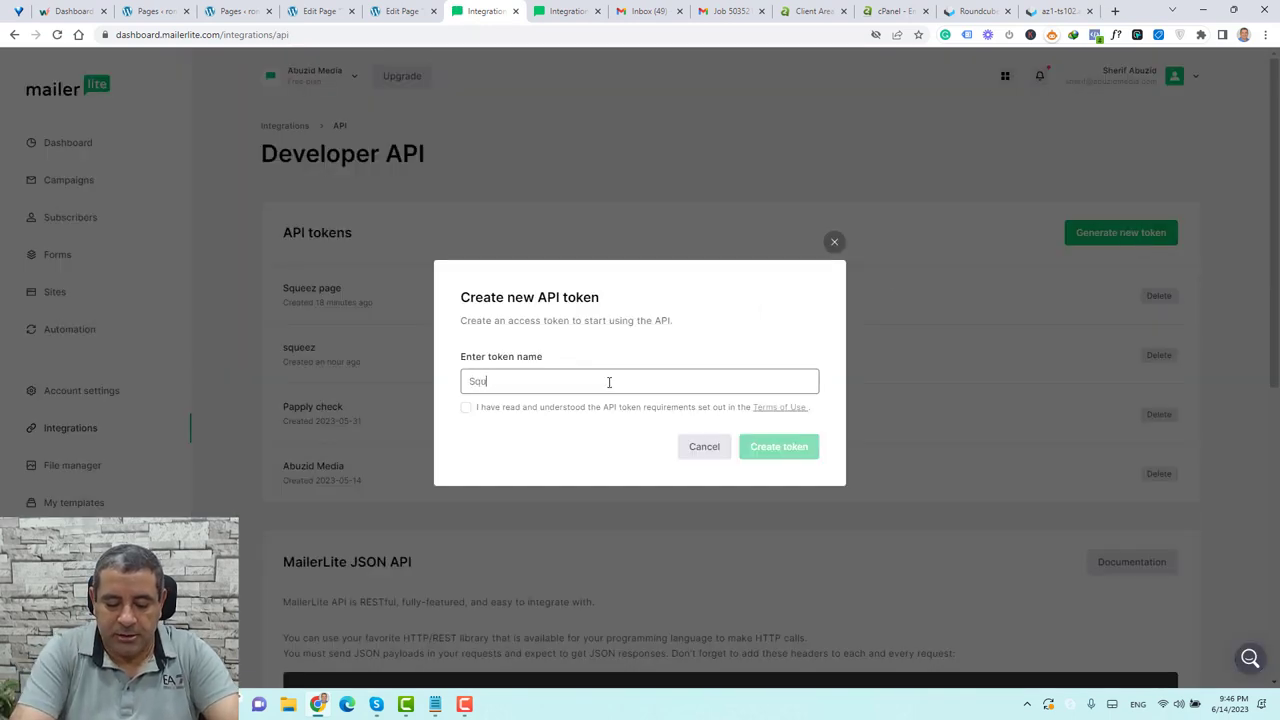
type("ez page")
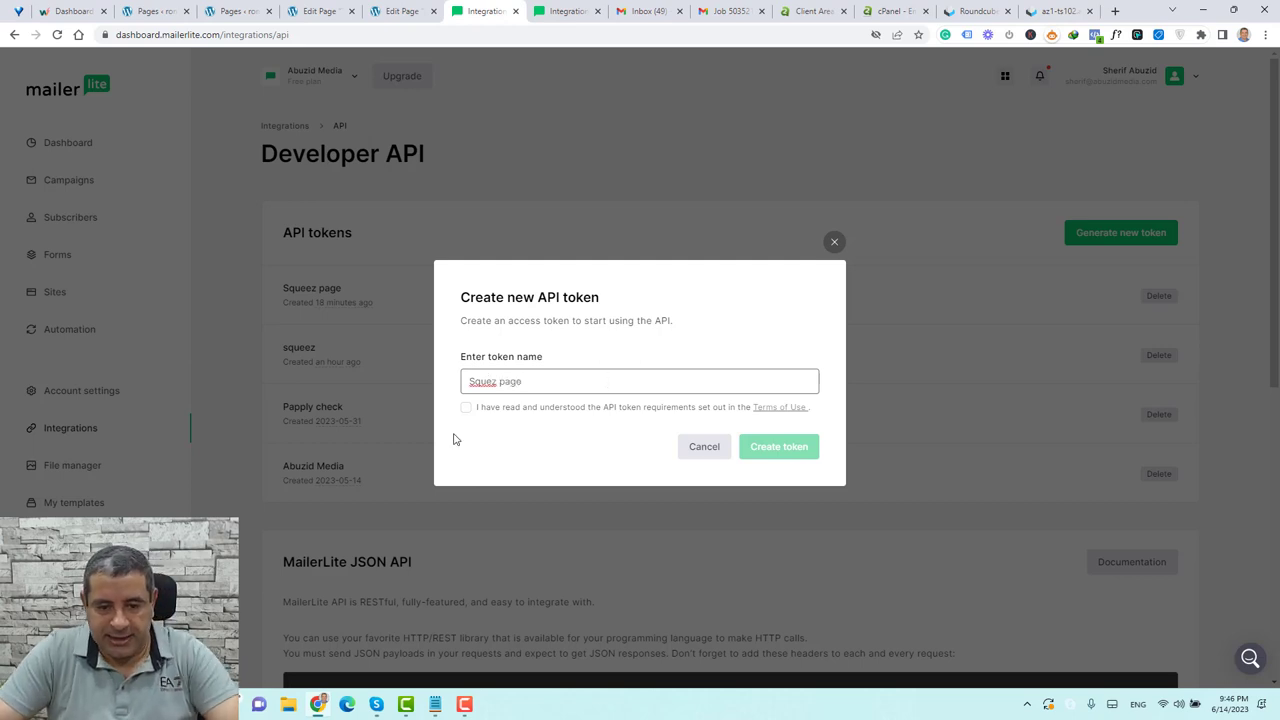
left_click(466, 409)
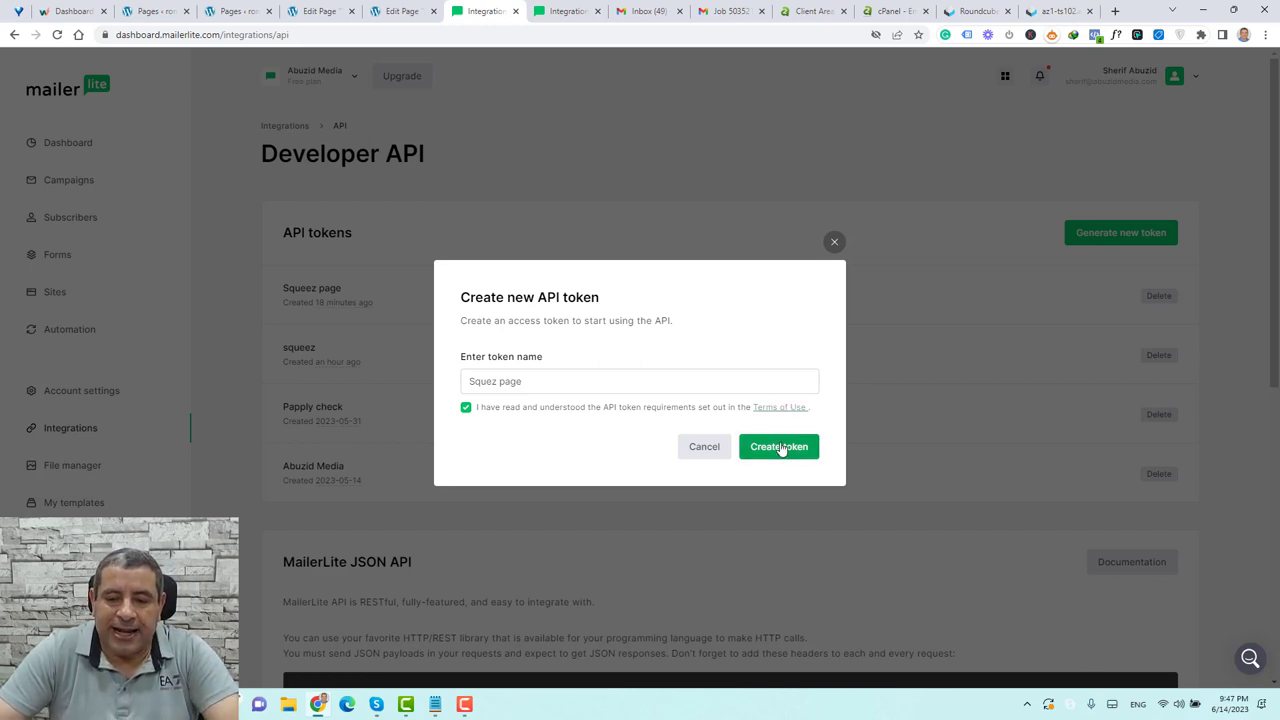
left_click(781, 449)
left_click(793, 410)
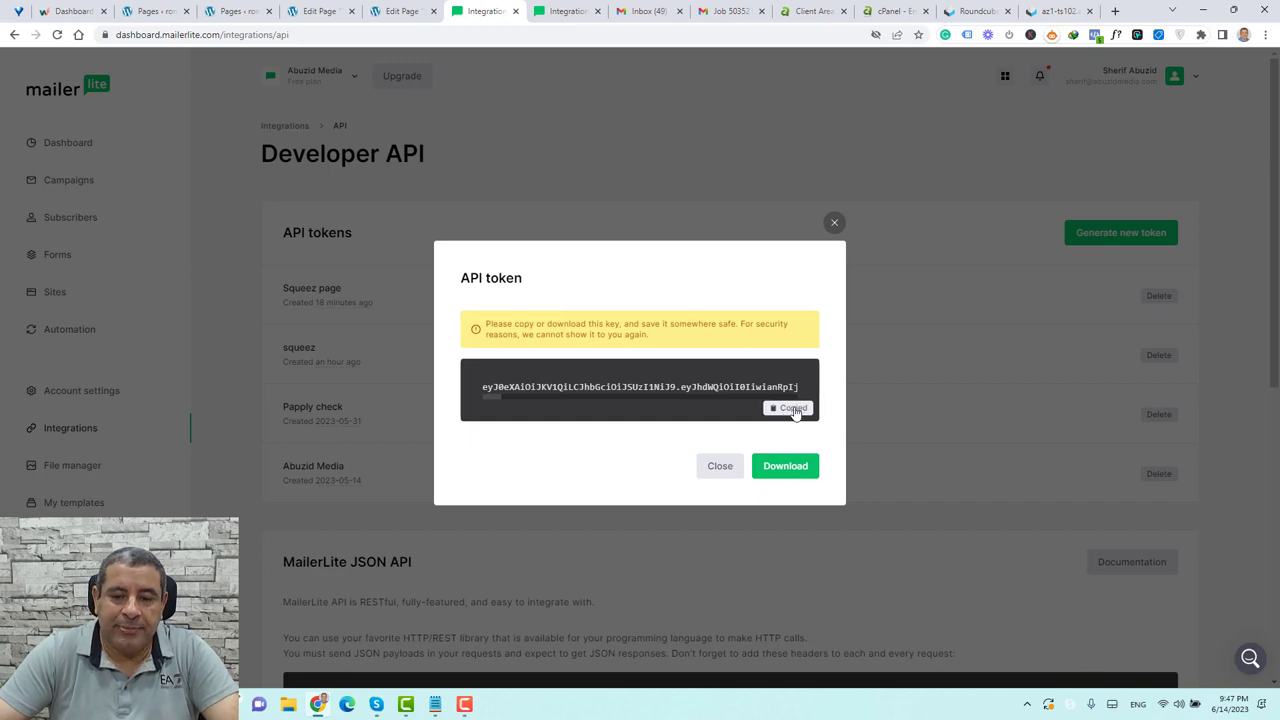
left_click(398, 11)
Replace the form's API key with the new MailerLite token and save it
key("ctrl+a")
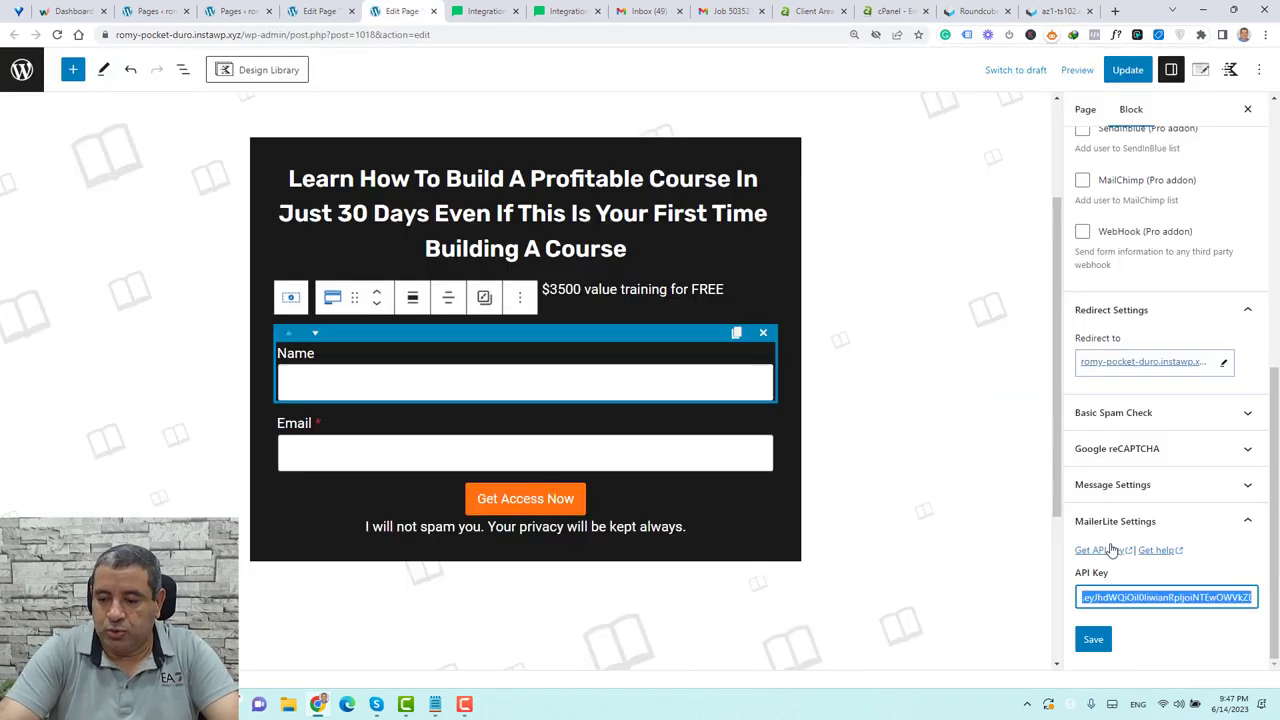
key("BackSpace")
key("ctrl+v")
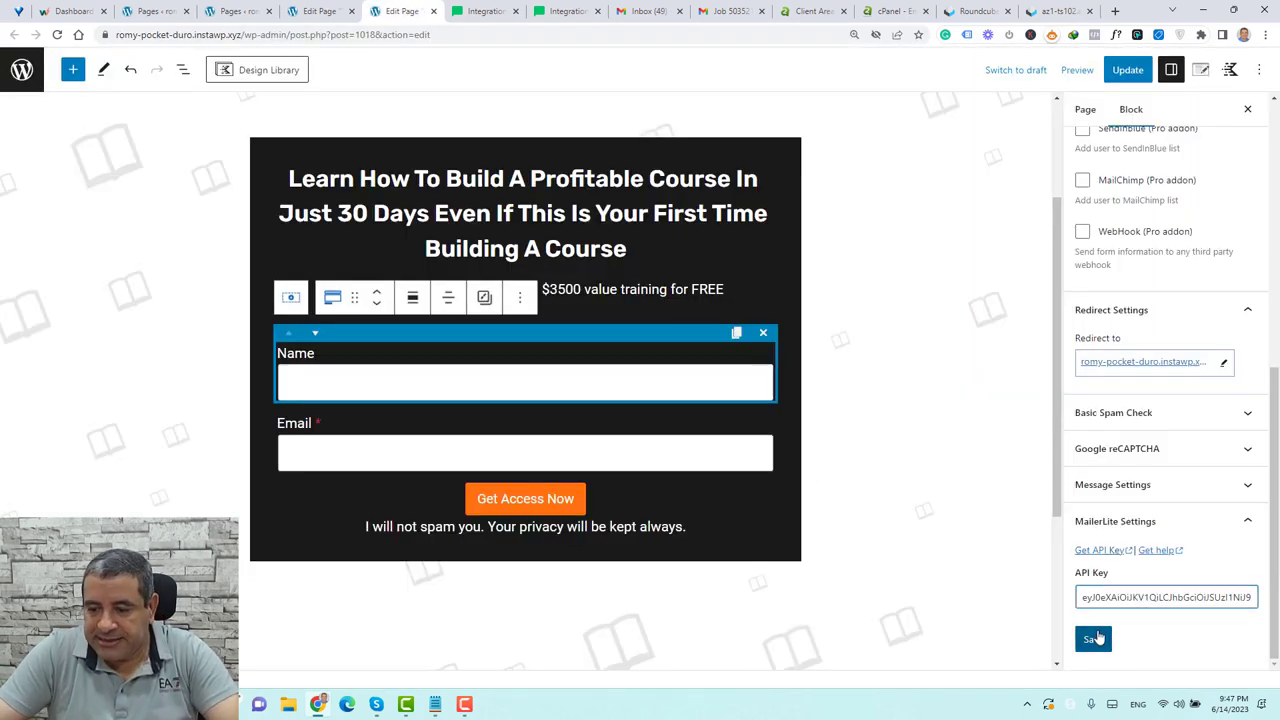
left_click(1093, 638)
scroll(1186, 603, "down", 1)
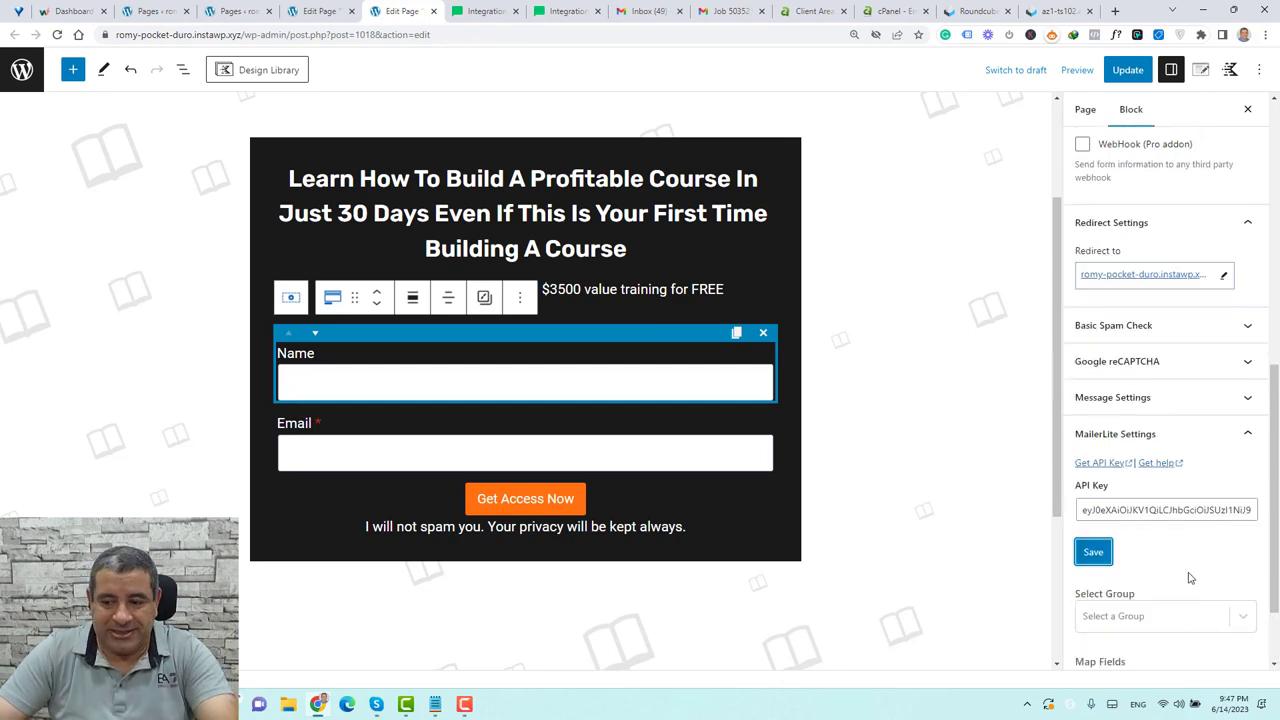
scroll(1189, 577, "down", 1)
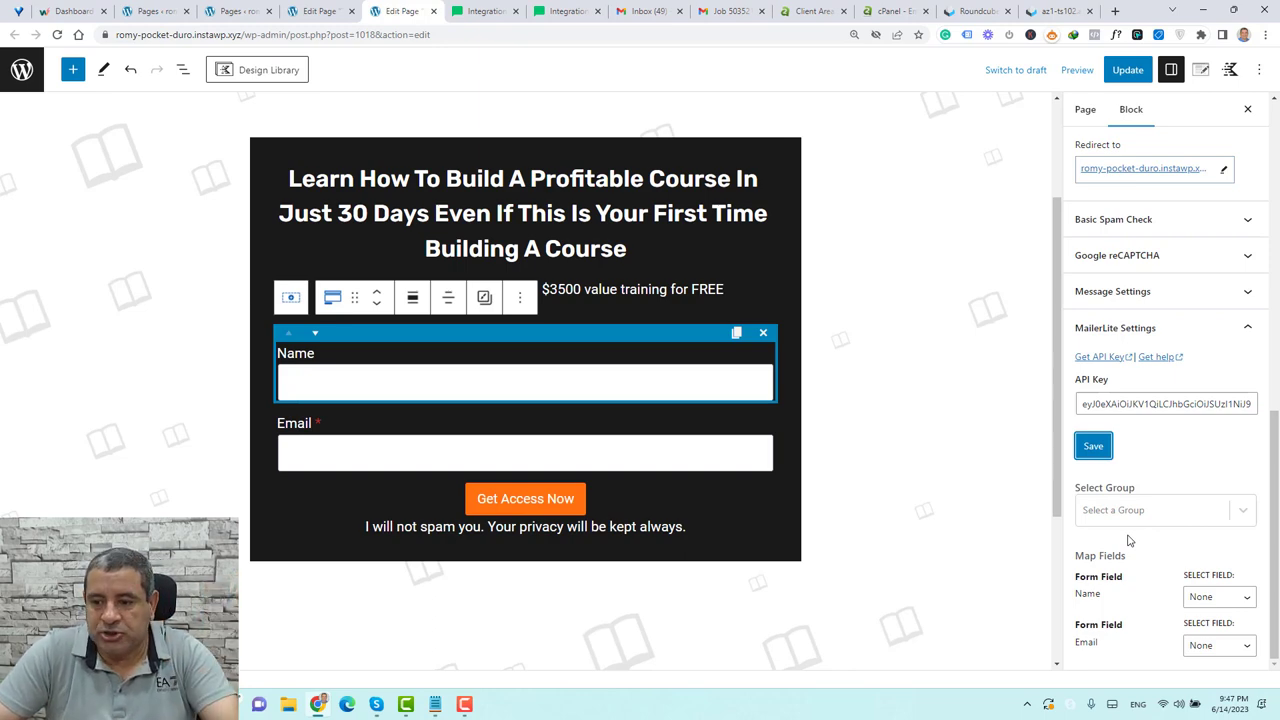
Send subscribers to the Leads group, mapping the form's Name and Email fields
left_click(1246, 512)
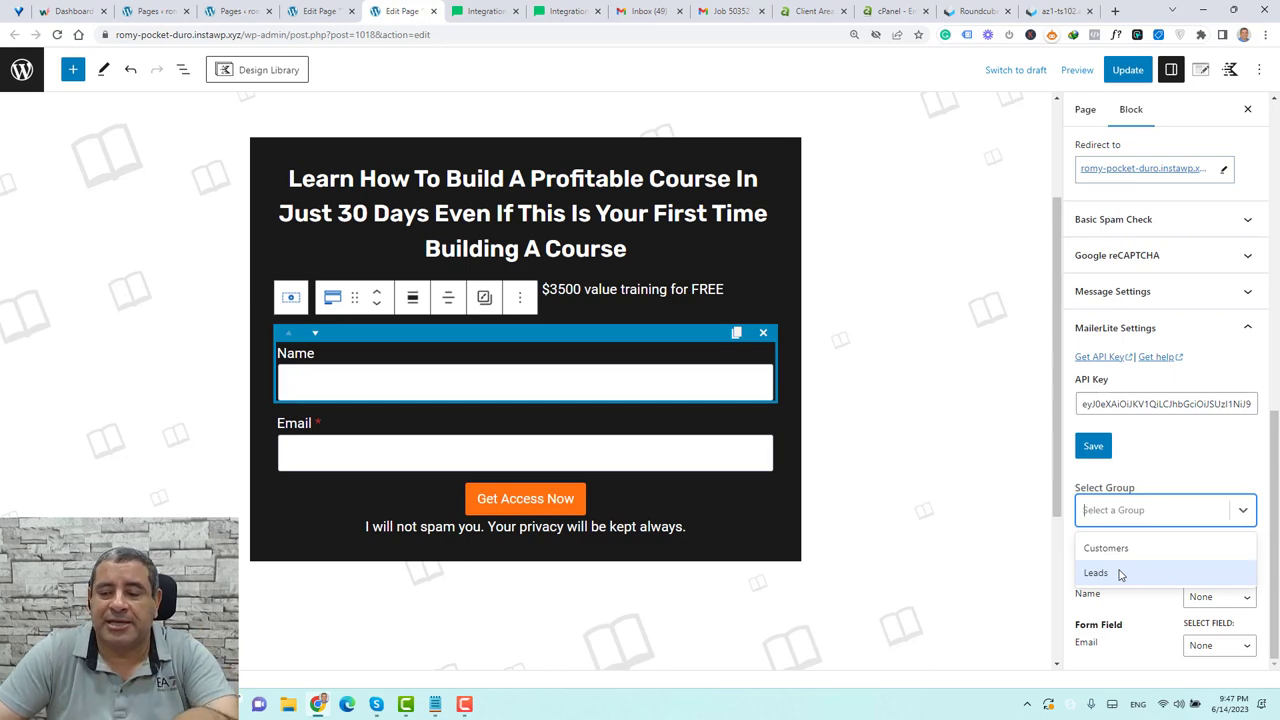
left_click(1120, 574)
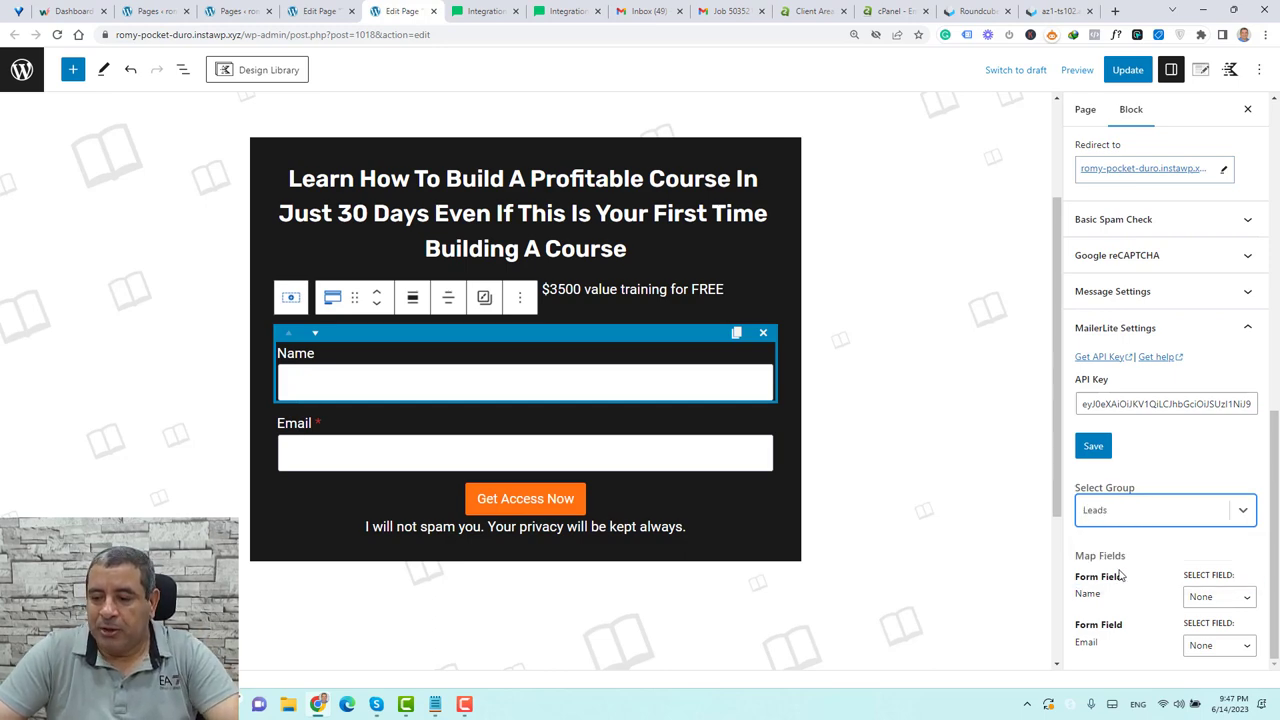
left_click(1225, 598)
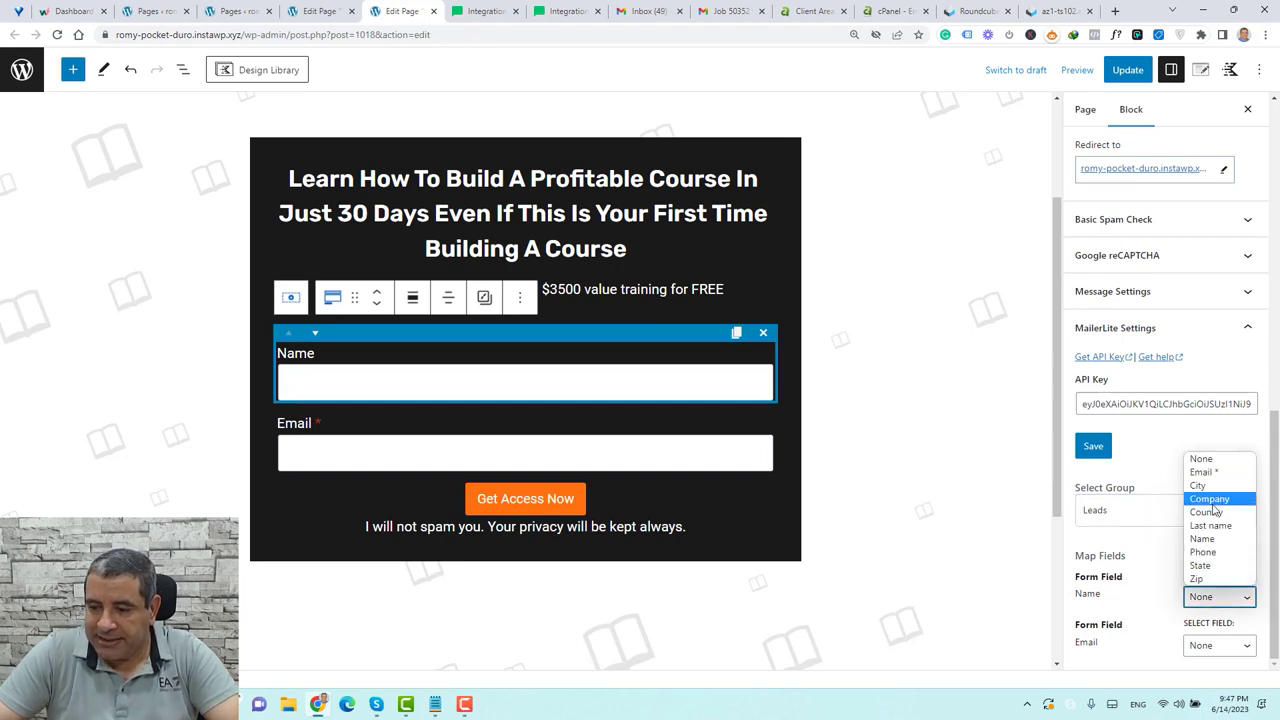
left_click(1218, 541)
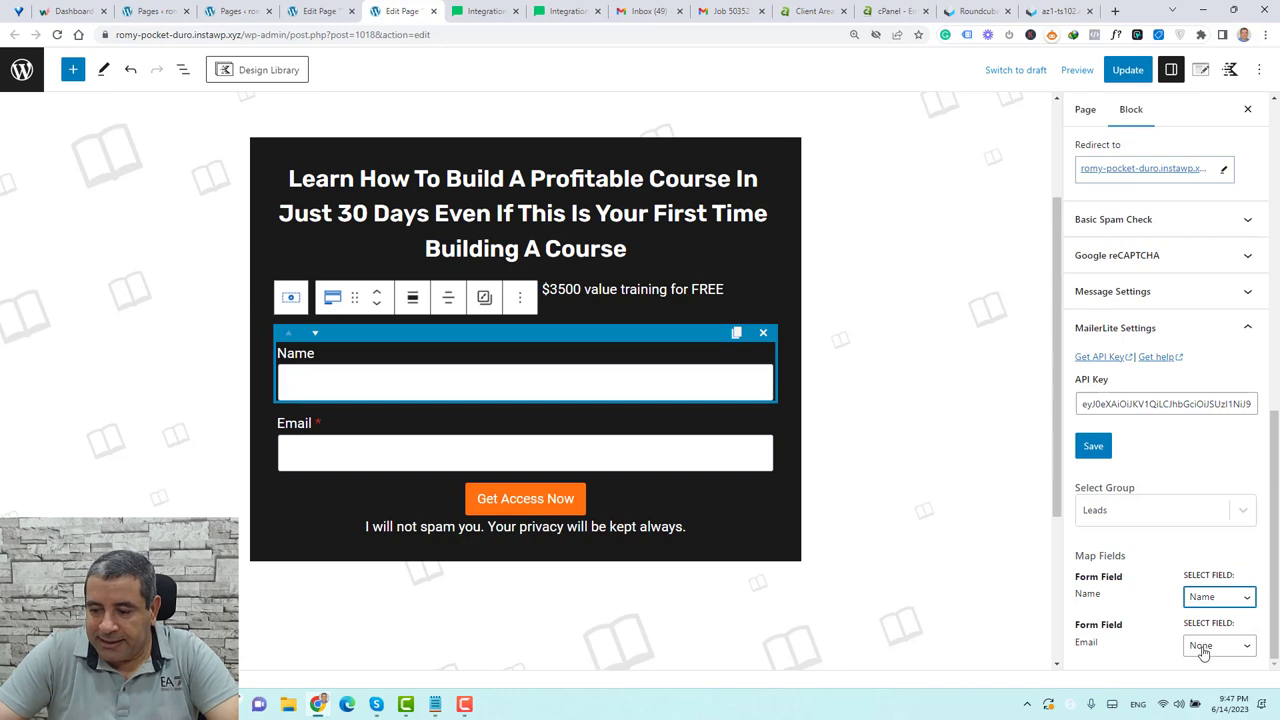
left_click(1205, 646)
left_click(1203, 520)
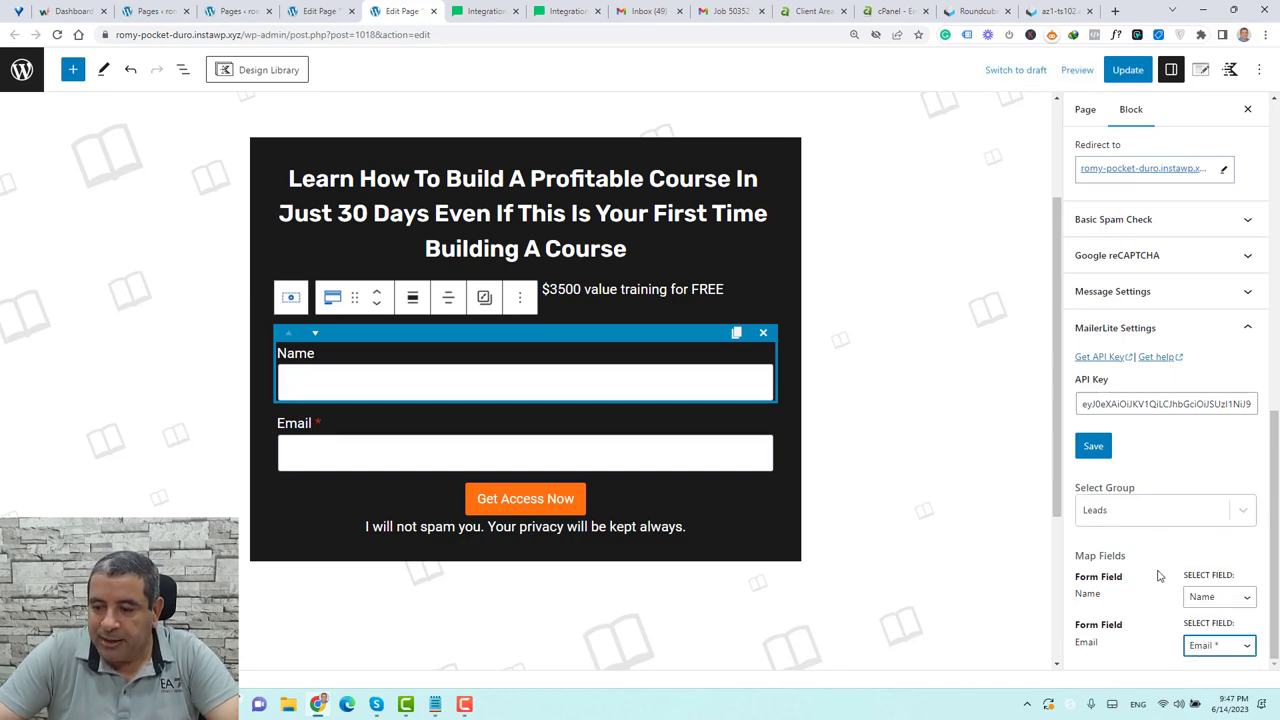
Update the page and bring up the options for opening its link
scroll(1157, 571, "up", 3)
left_click(1128, 69)
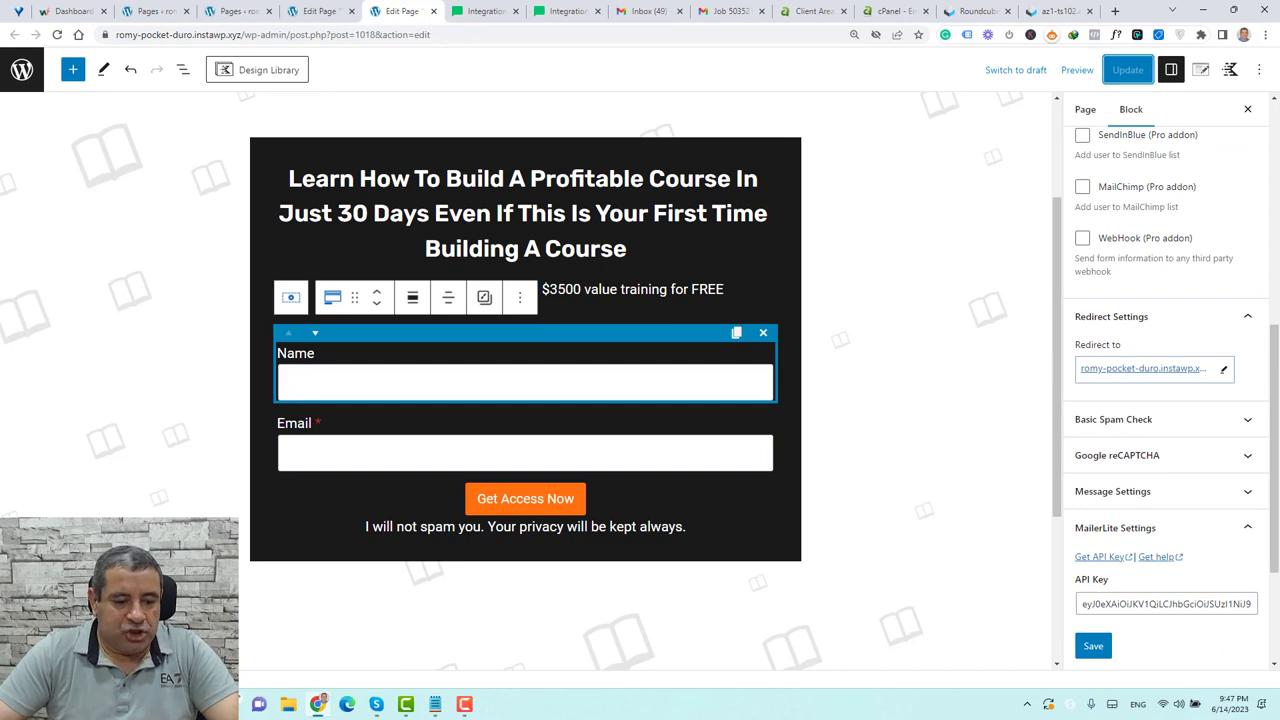
right_click(131, 640)
View the published squeeze page in an incognito window, then return to the editor
left_click(205, 487)
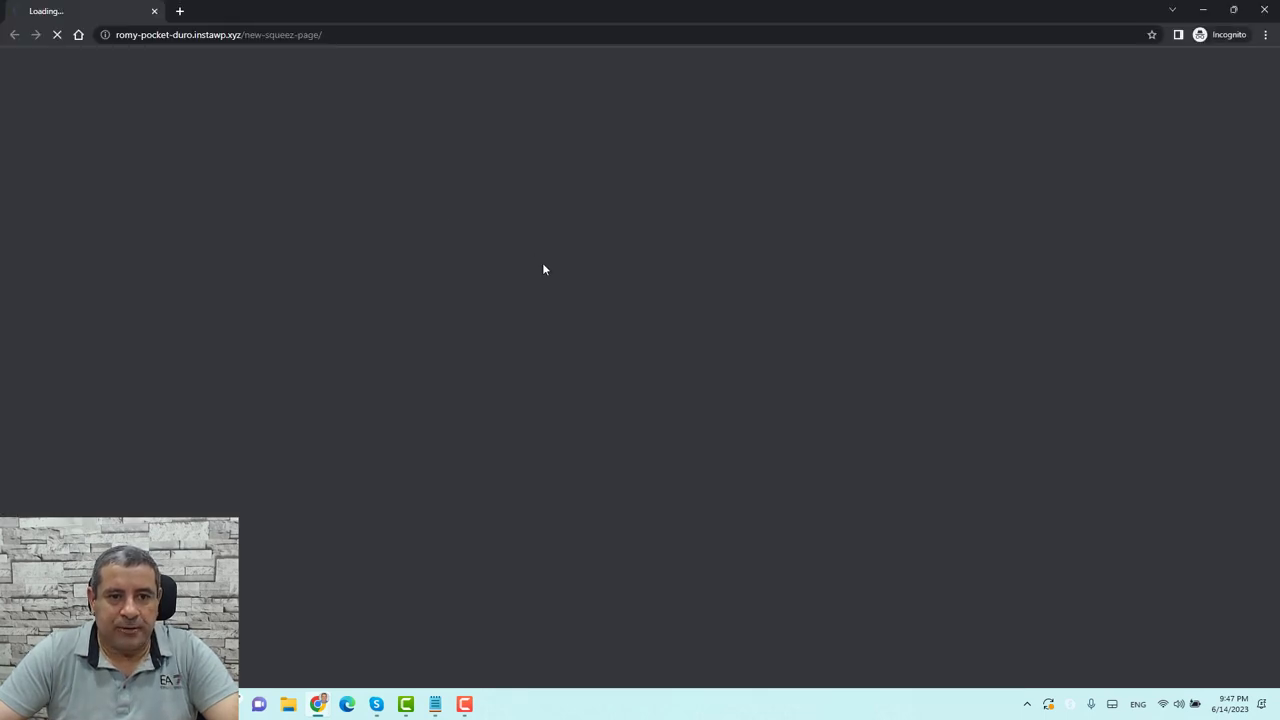
scroll(991, 303, "down", 5)
scroll(991, 303, "up", 4)
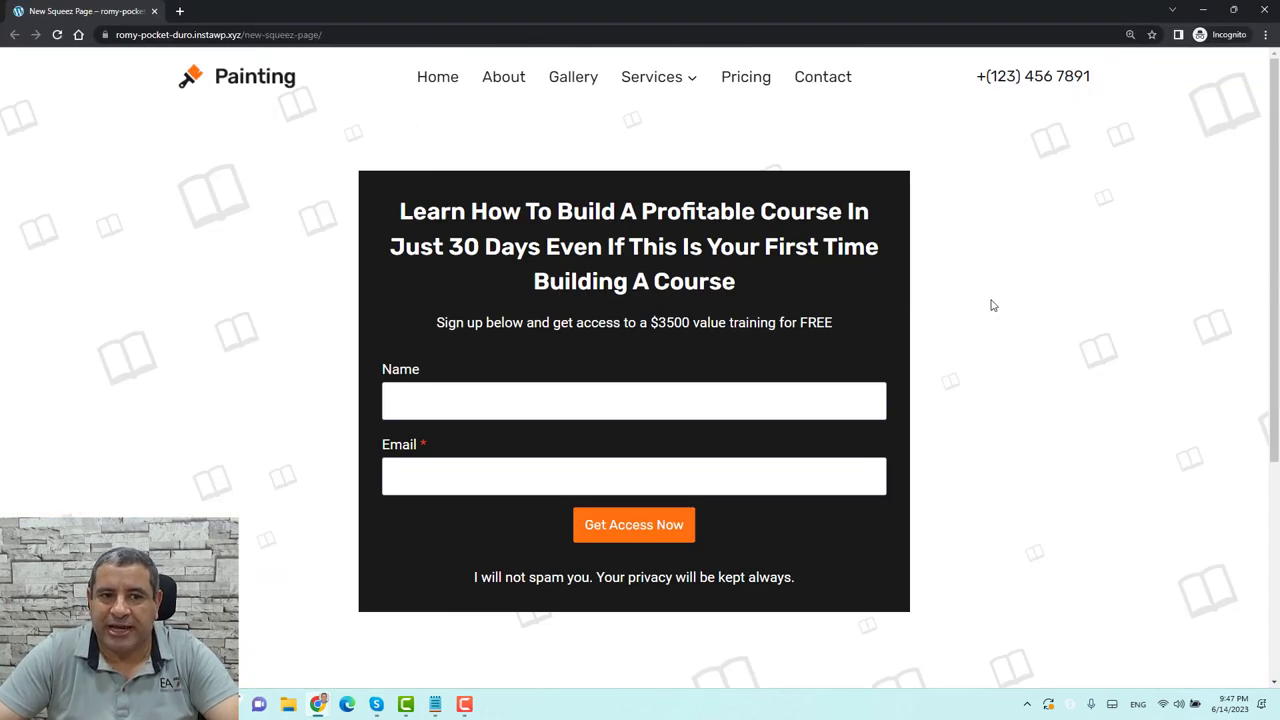
scroll(931, 283, "down", 3)
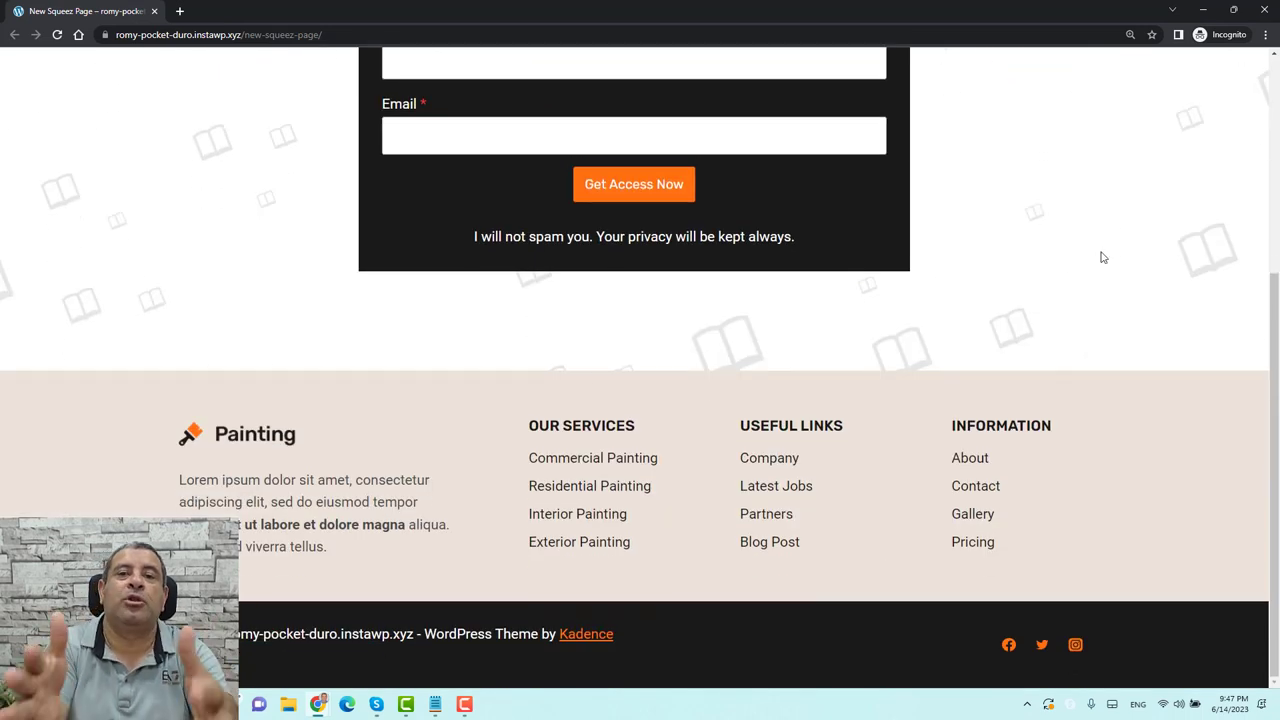
scroll(1102, 258, "up", 3)
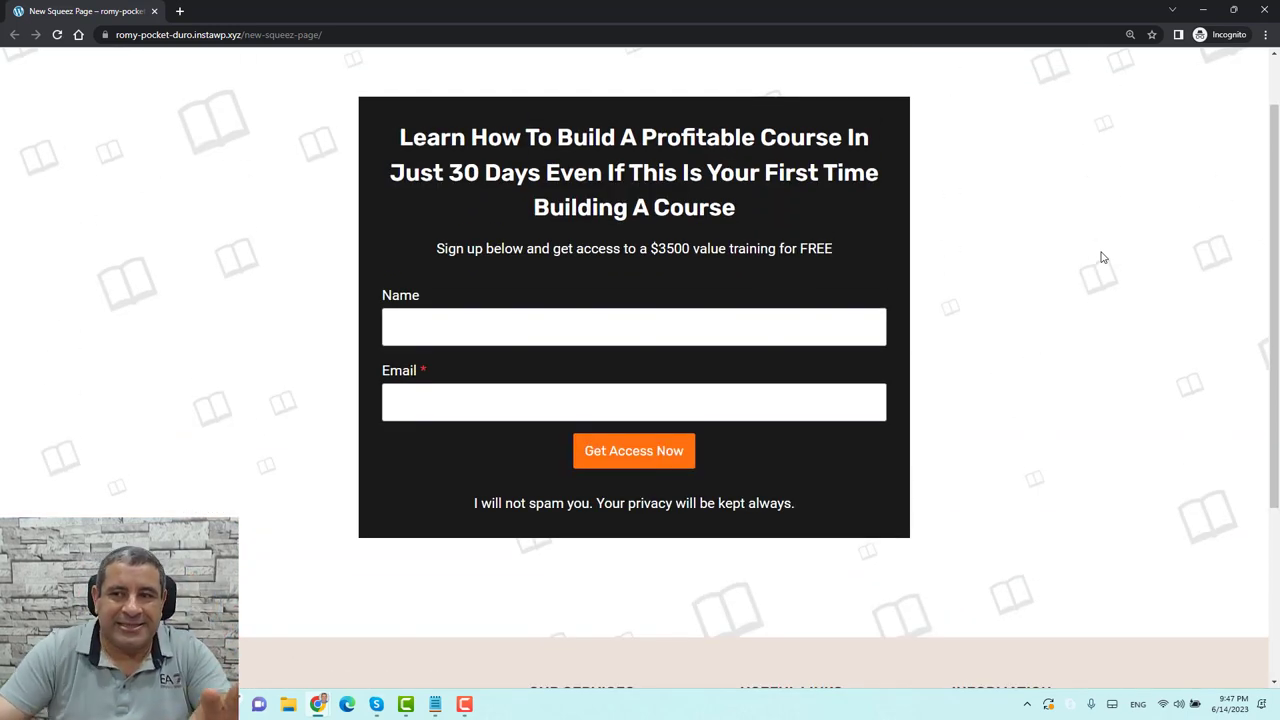
scroll(1102, 258, "up", 1)
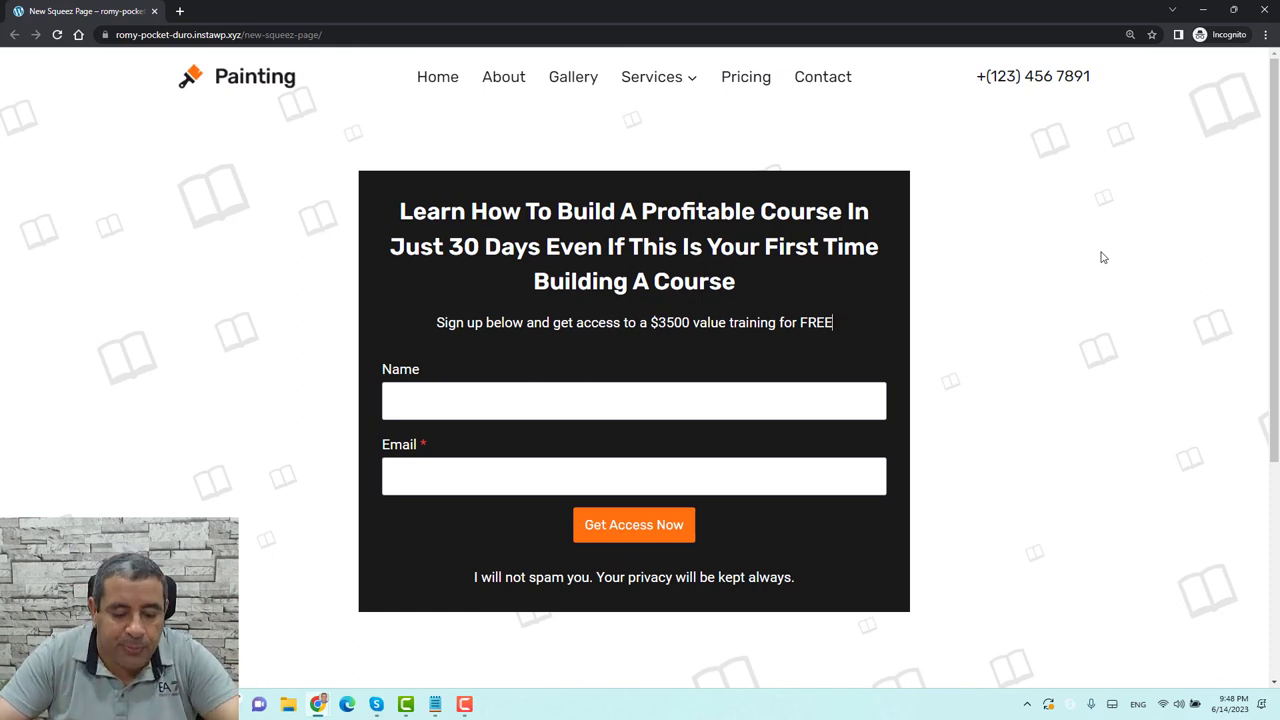
key("alt+Tab")
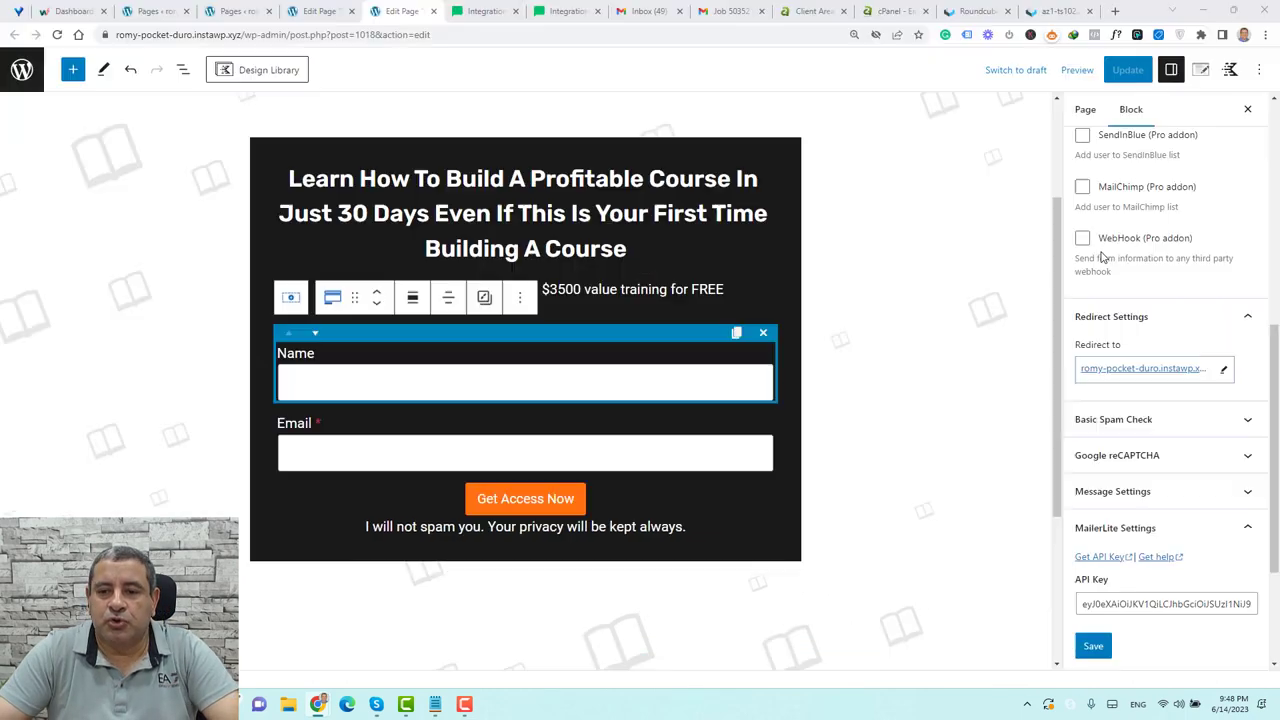
Disable the page title, header and footer in Kadence Page Settings, update, and reload the live page
left_click(1199, 72)
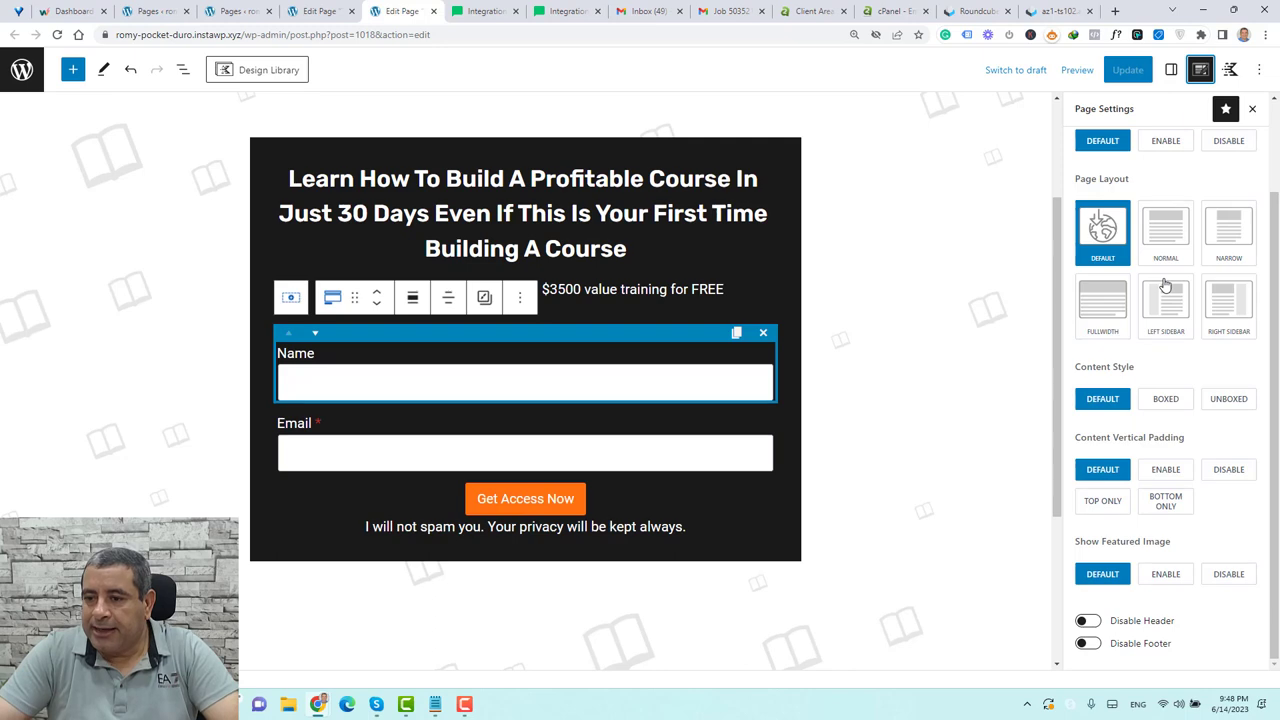
scroll(1165, 287, "up", 2)
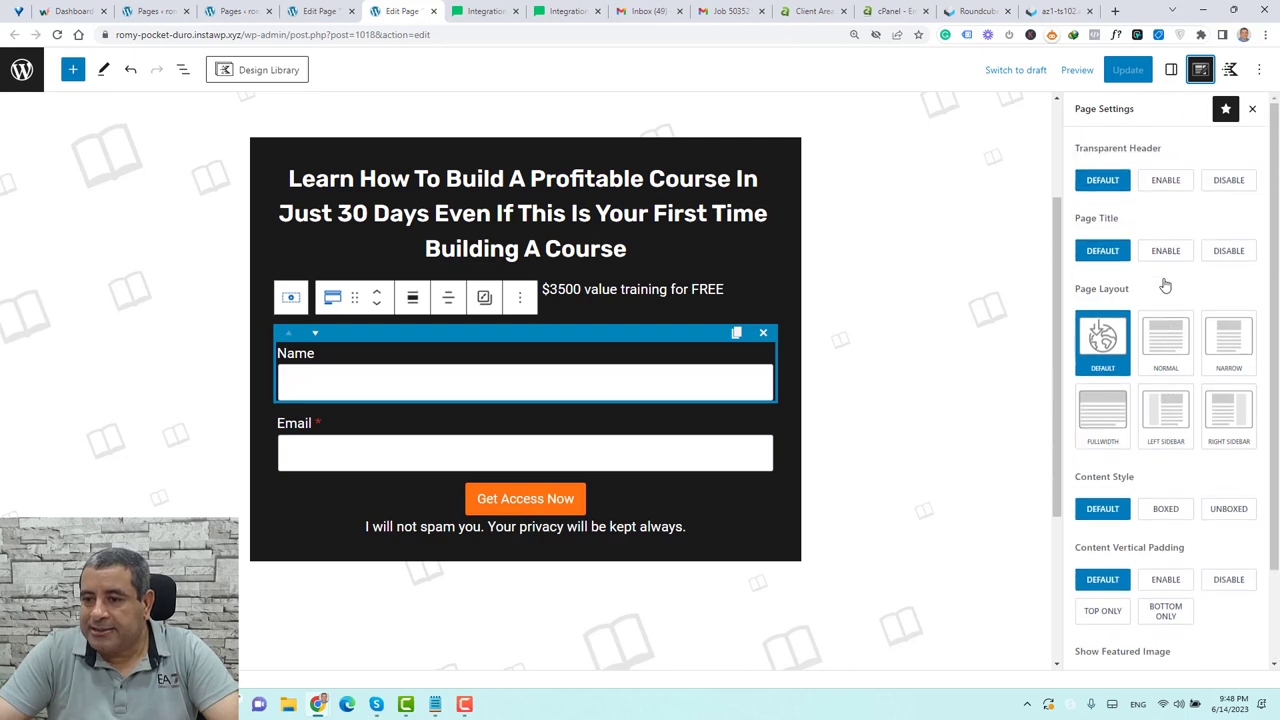
left_click(1230, 251)
scroll(1183, 417, "down", 2)
left_click(1088, 621)
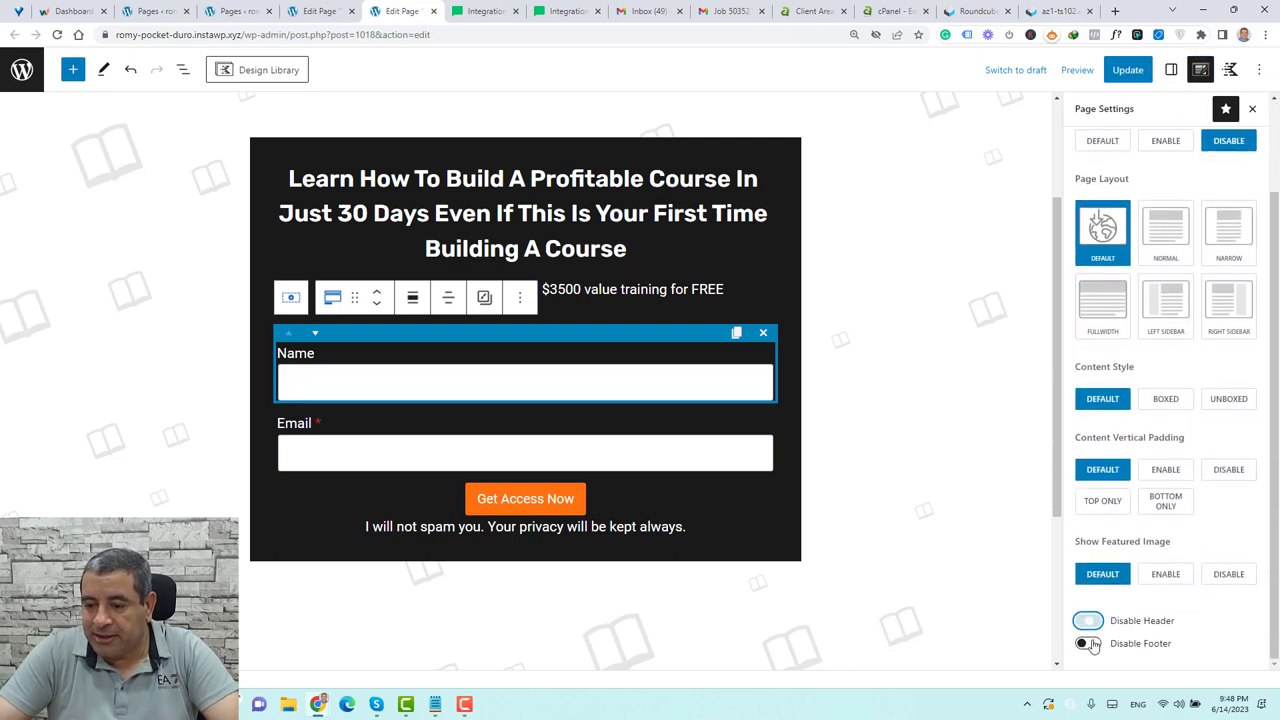
left_click(1088, 643)
left_click(1128, 72)
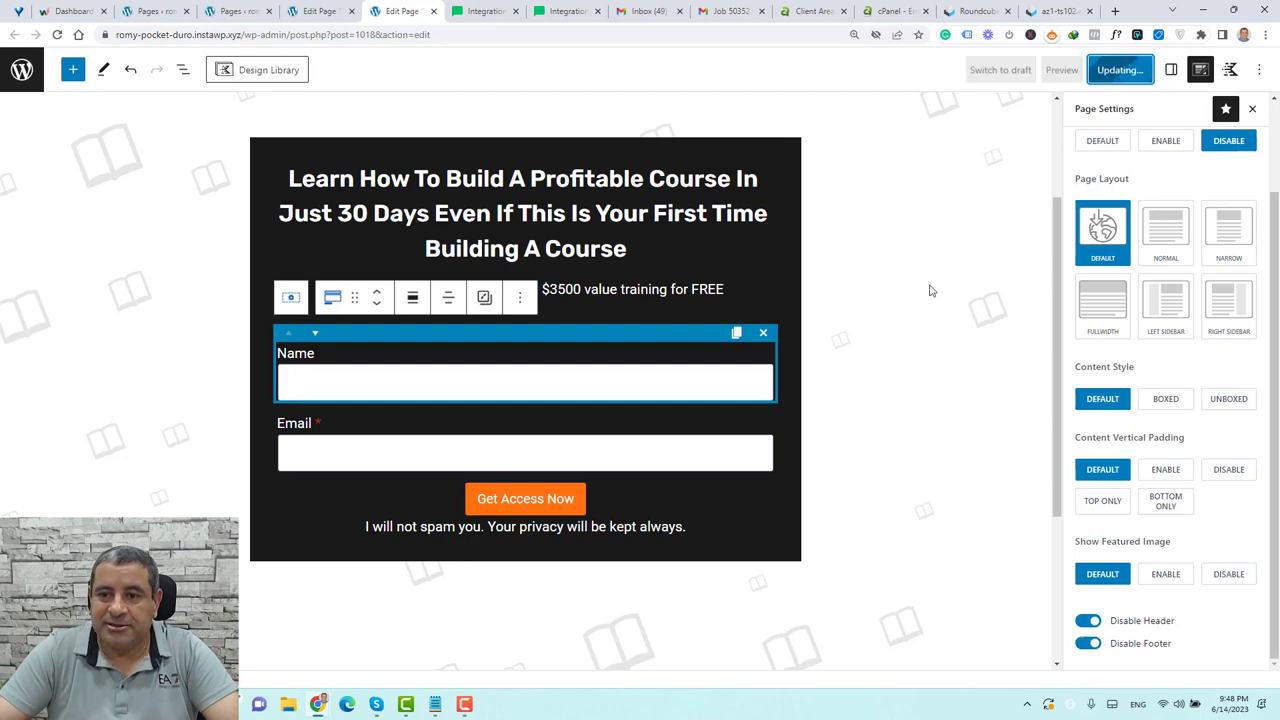
key("alt+Tab")
left_click(58, 35)
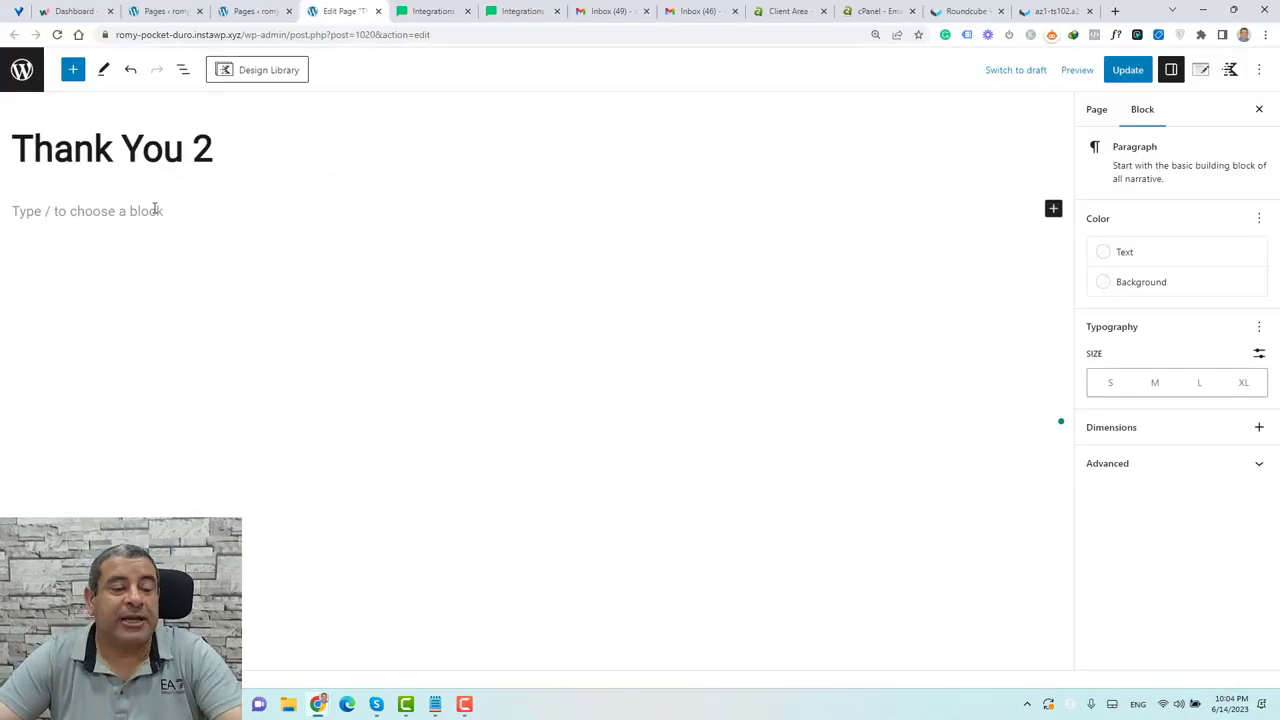
Insert a one-column Row Layout with an 800 px custom content max width and save
left_click(73, 70)
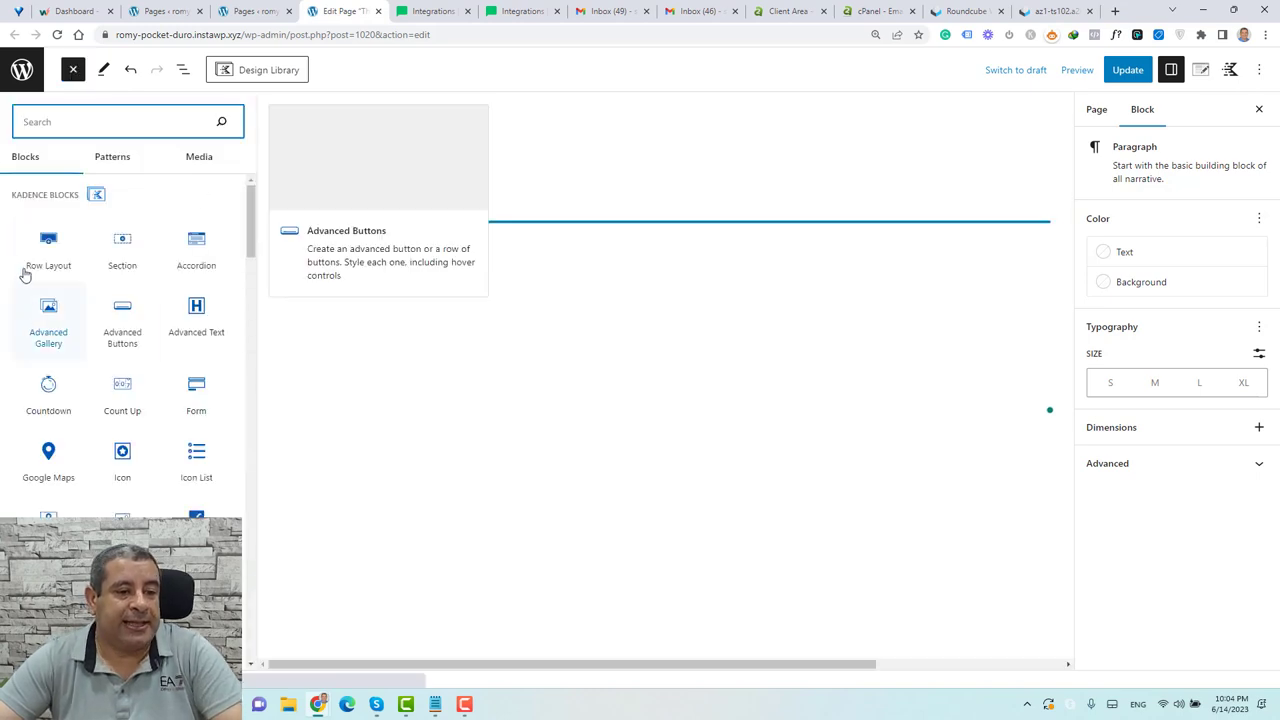
left_click_drag(37, 262, 449, 226)
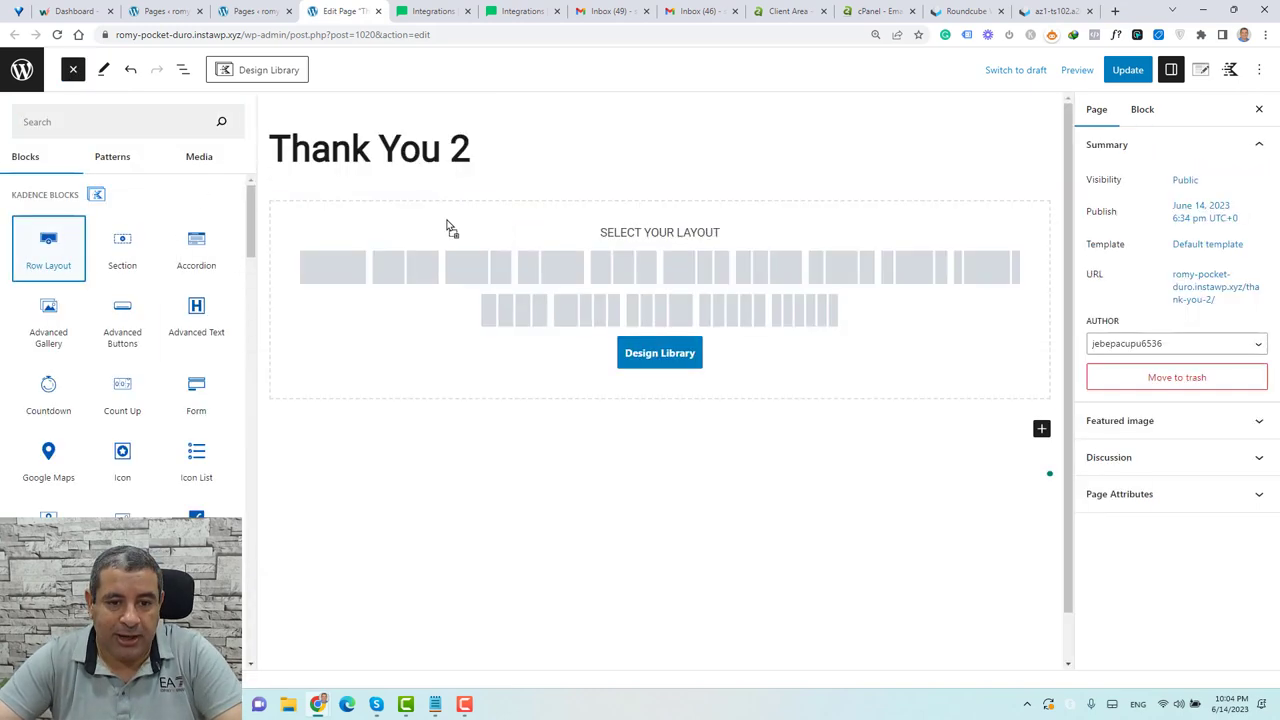
left_click(222, 275)
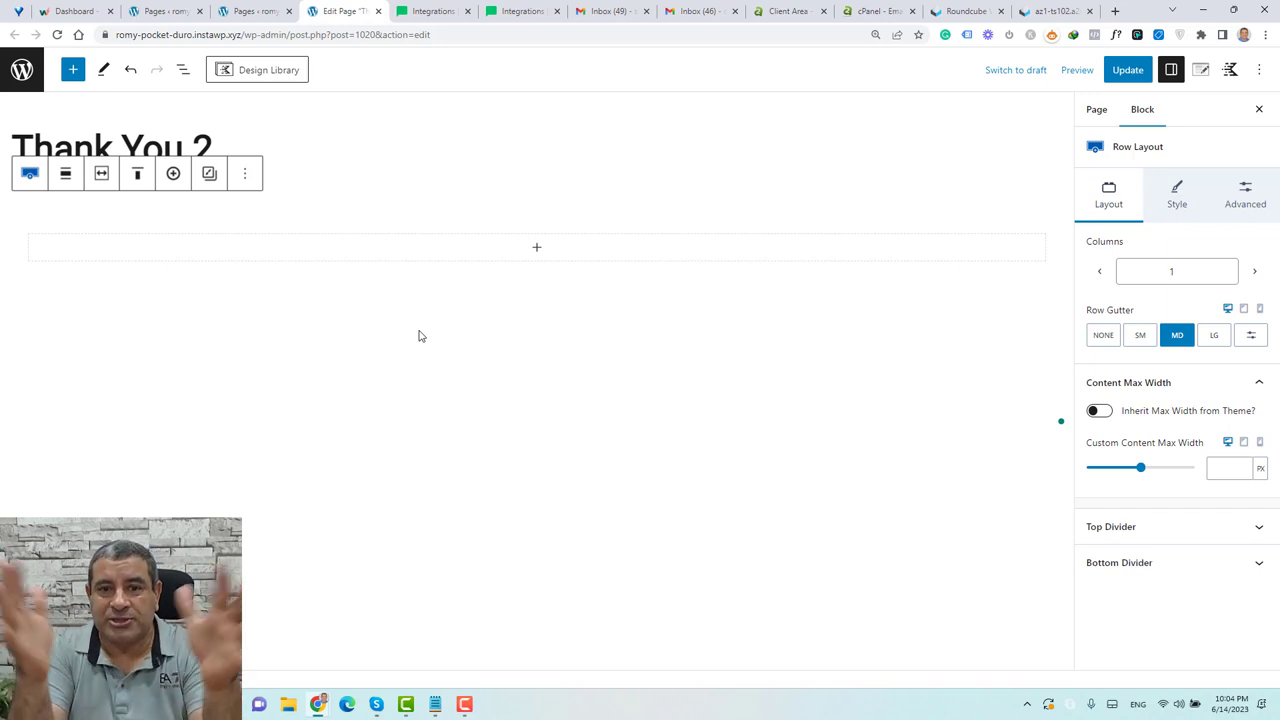
left_click(1211, 474)
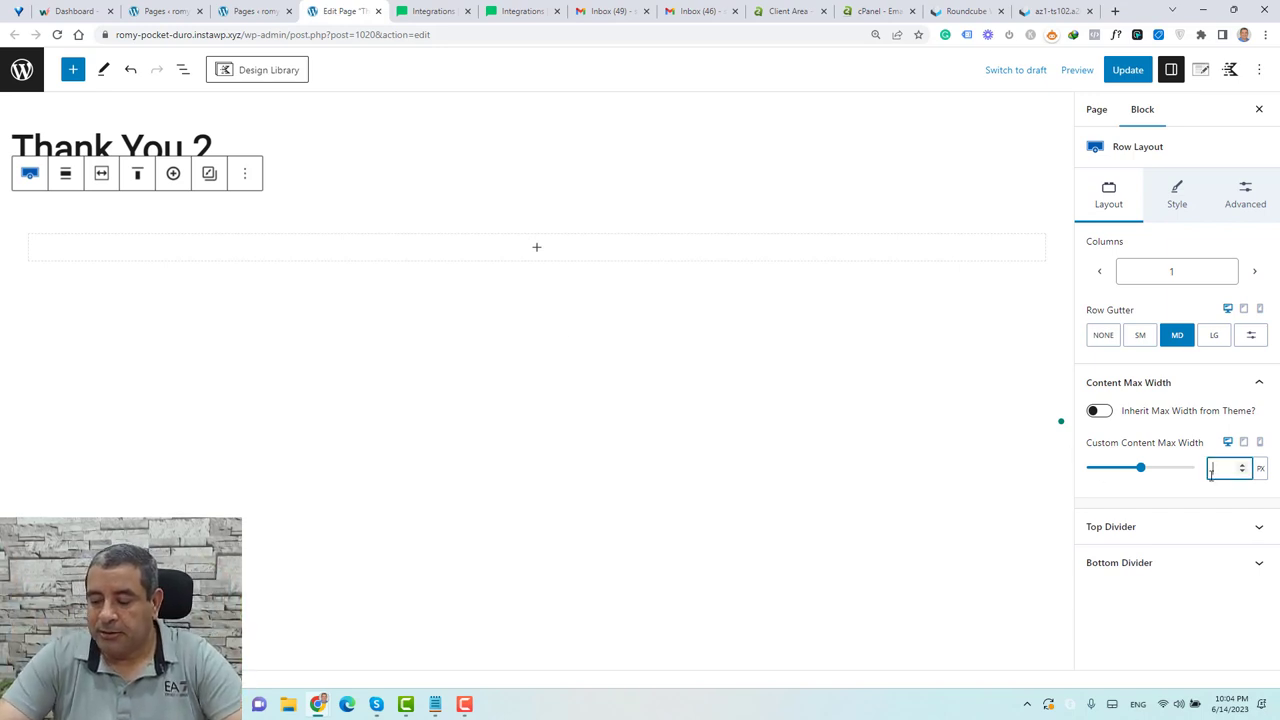
type("800")
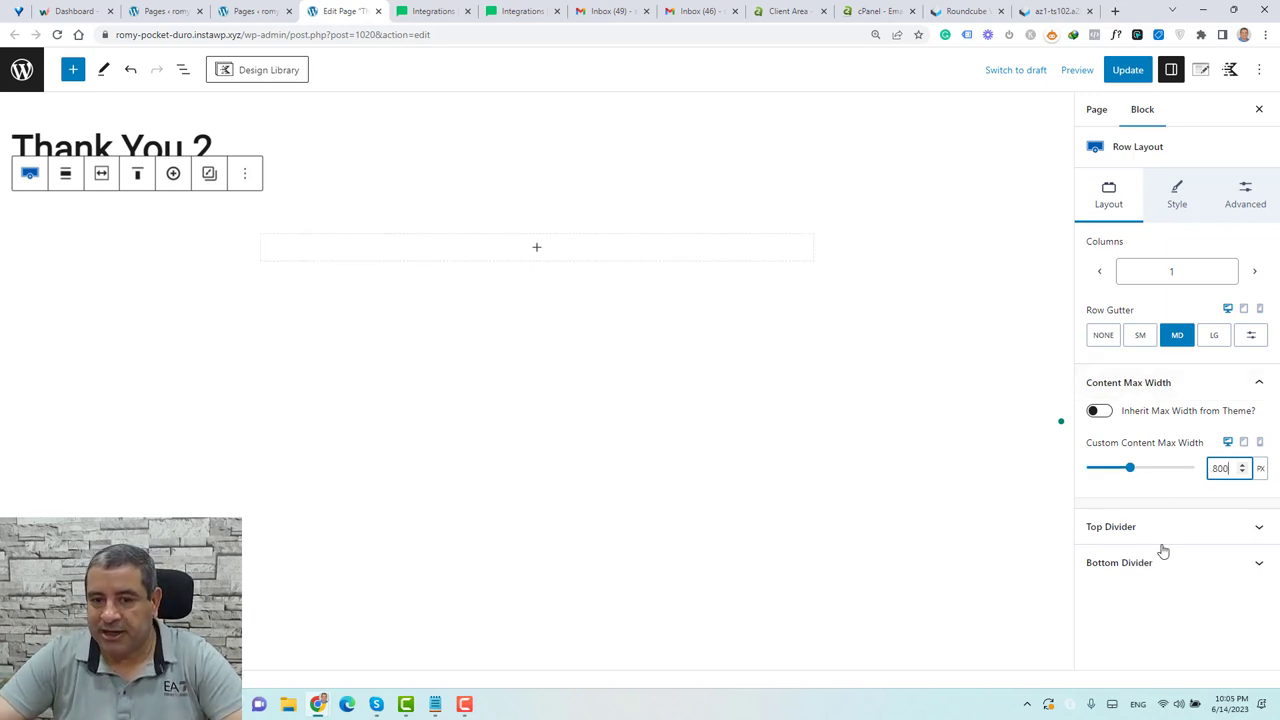
key("ctrl+s")
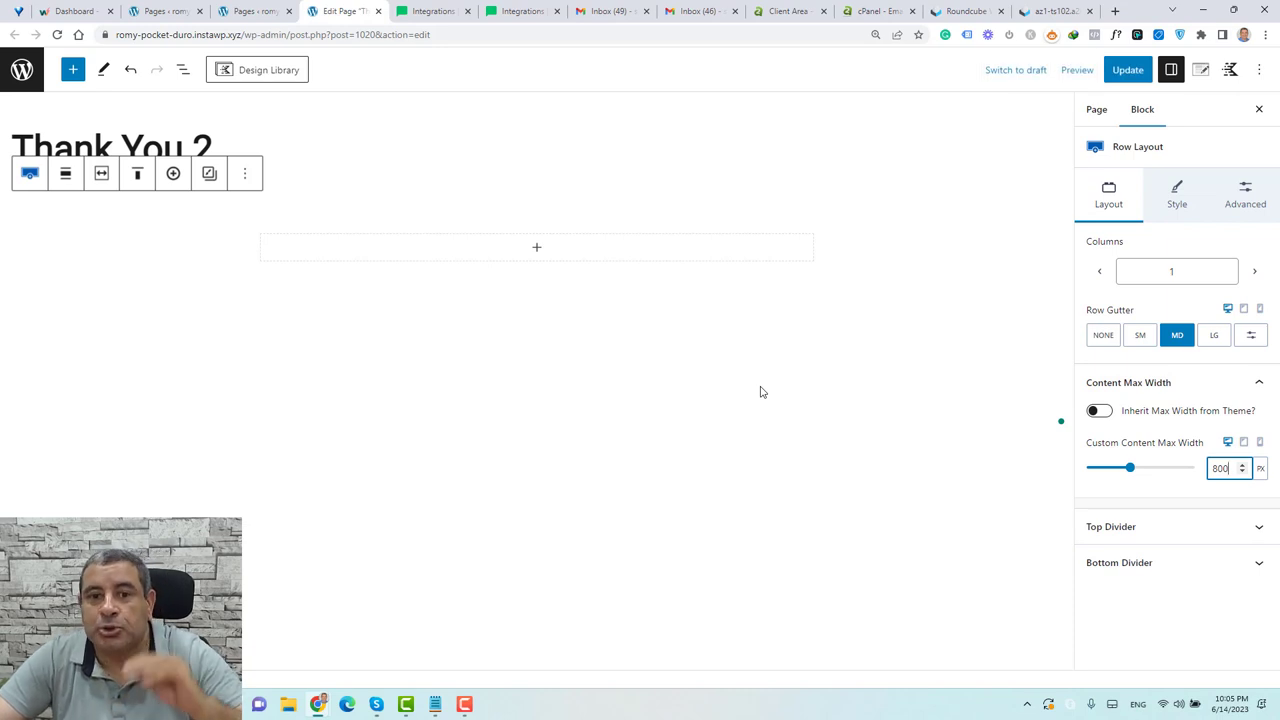
Give the row's inner Section a dark 1A1A1A background colour
left_click(183, 70)
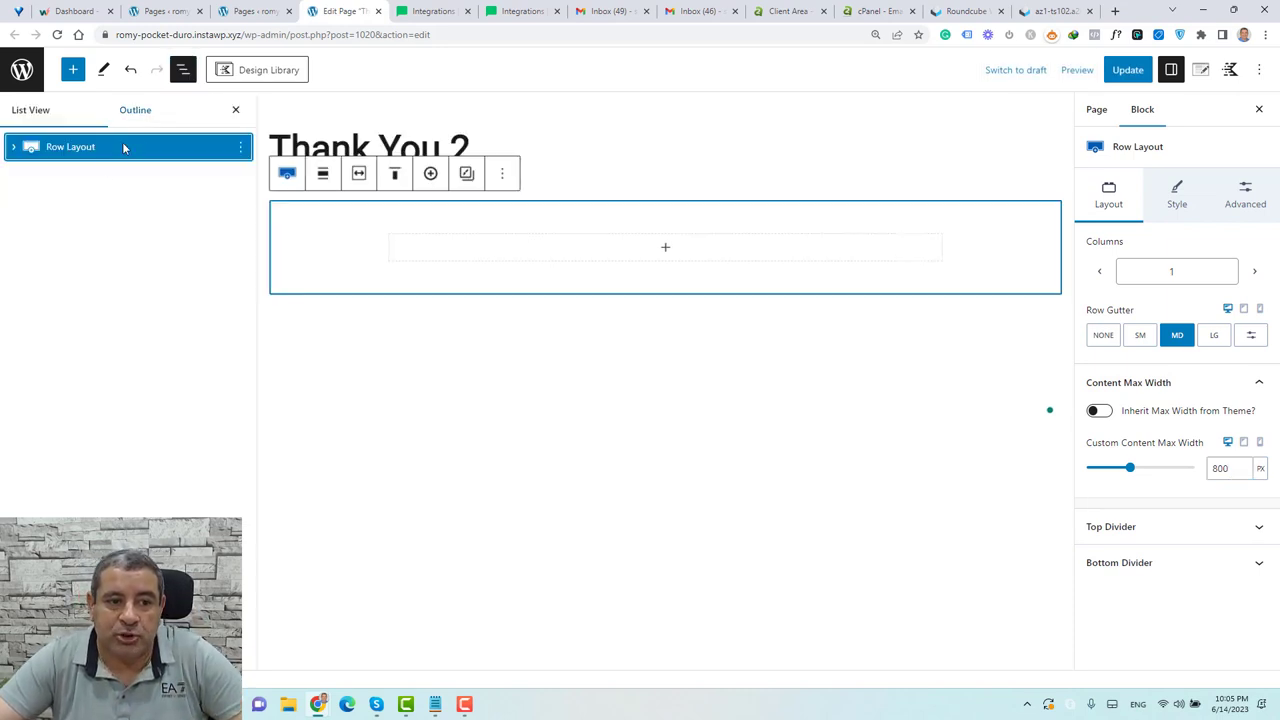
left_click(14, 148)
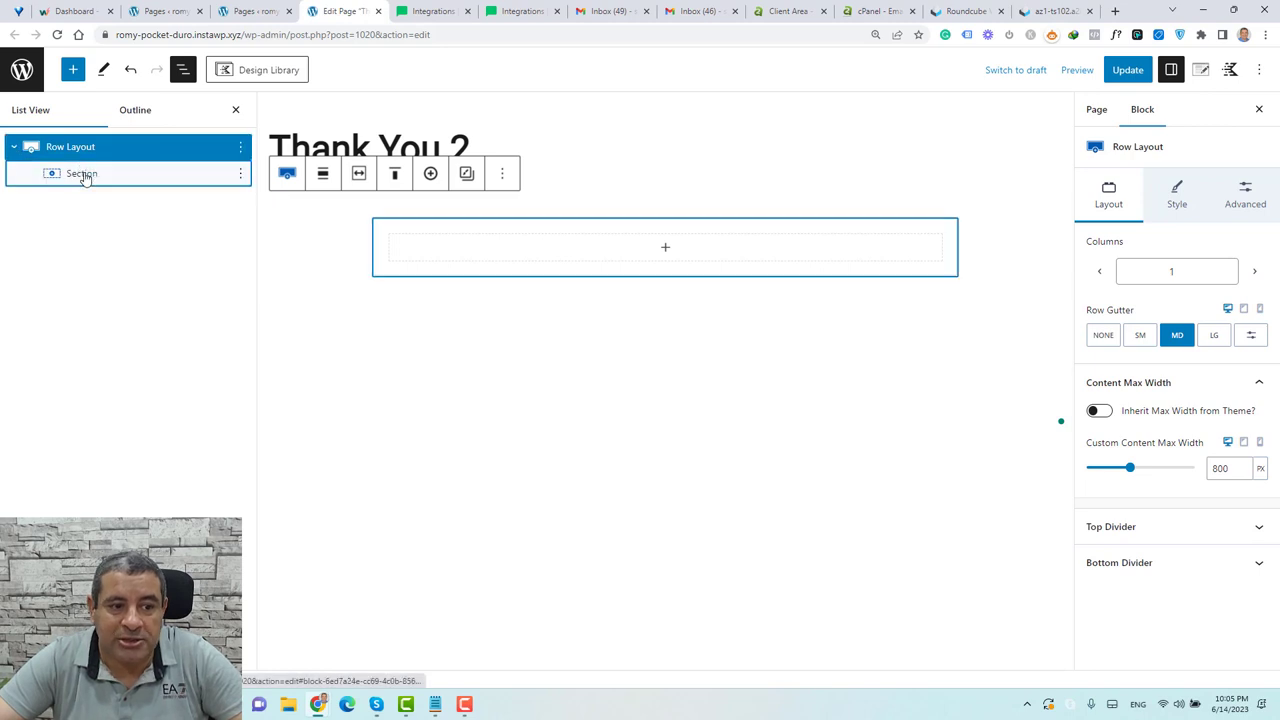
left_click(86, 175)
left_click(1177, 195)
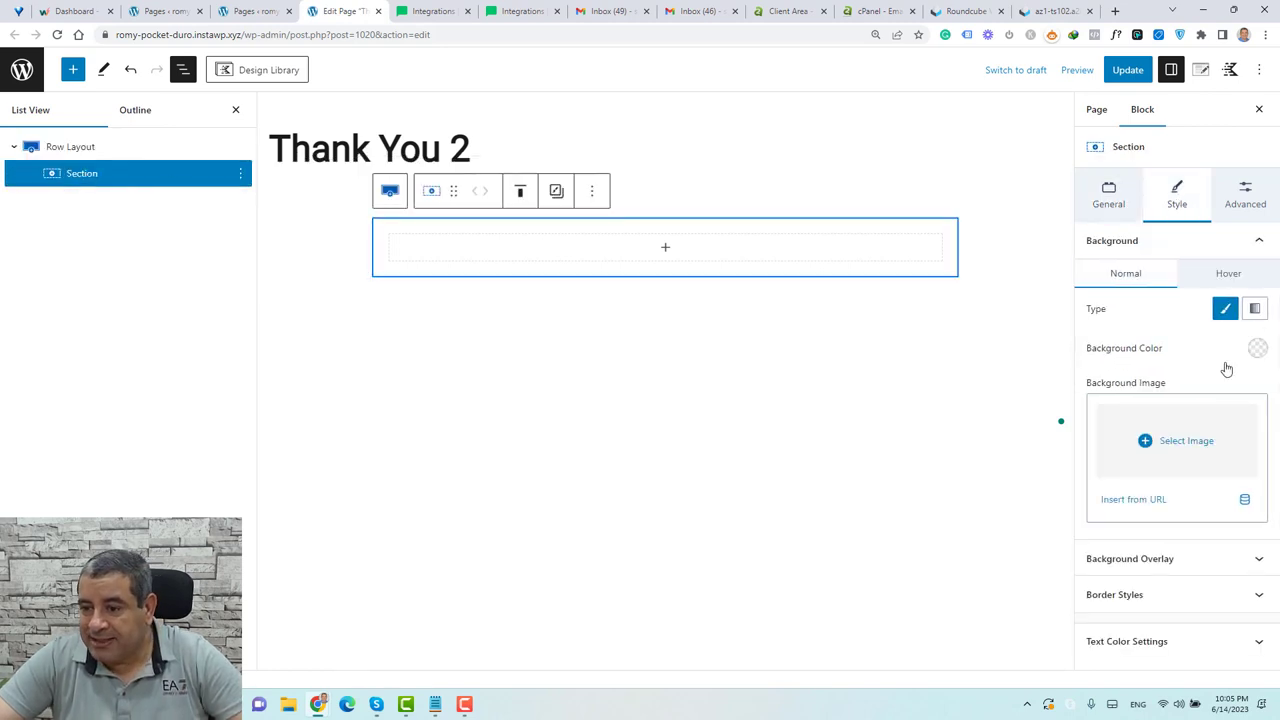
left_click(1254, 353)
left_click(1099, 317)
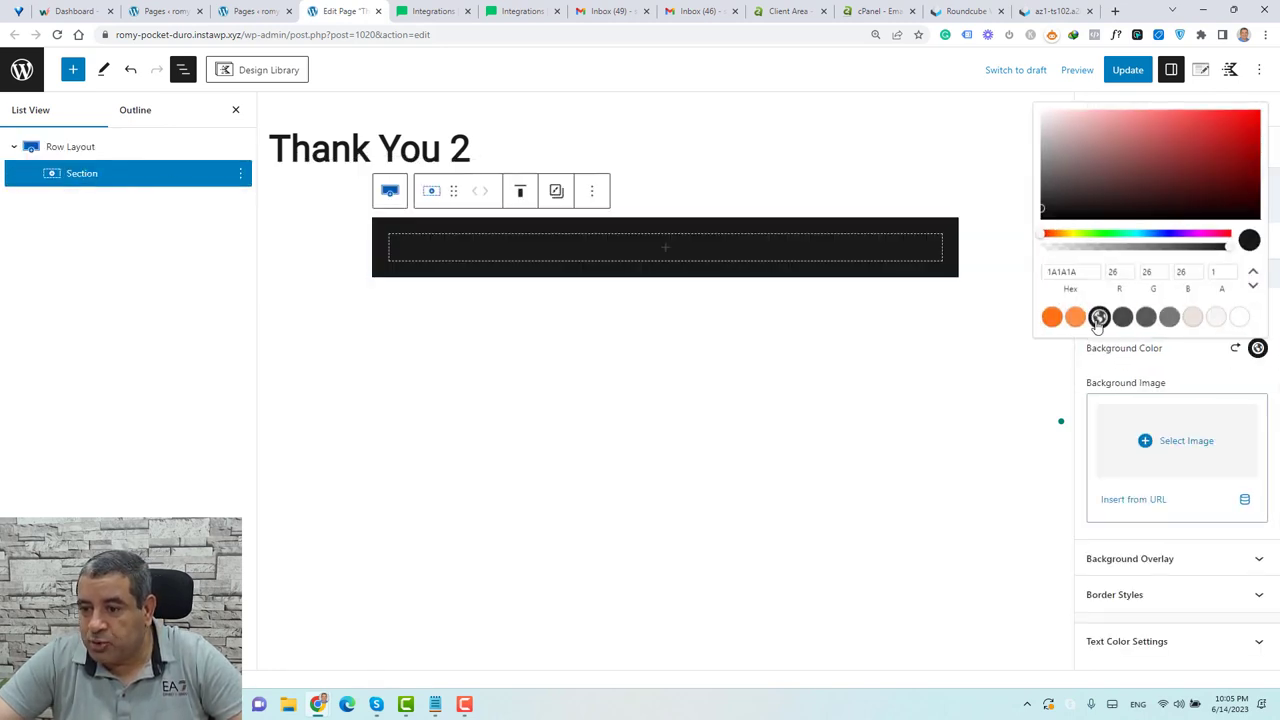
left_click(1177, 361)
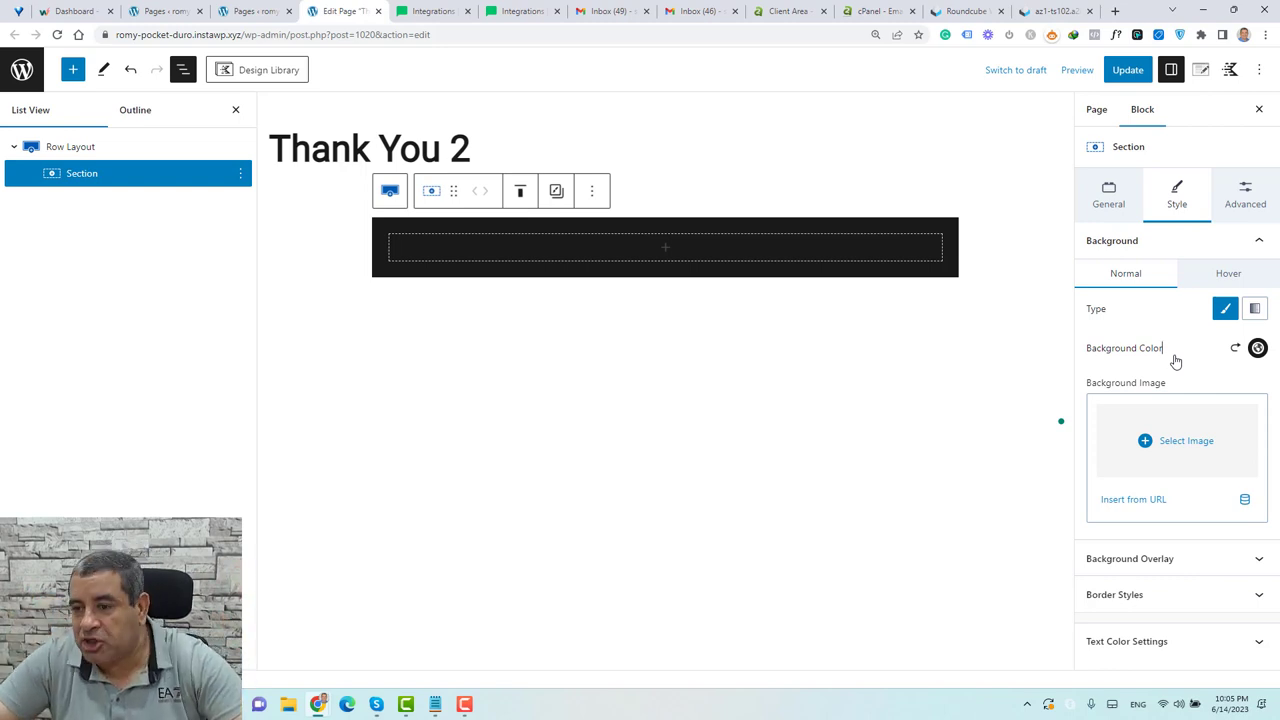
Make the Row Layout full width with its content aligned to the middle
left_click(78, 150)
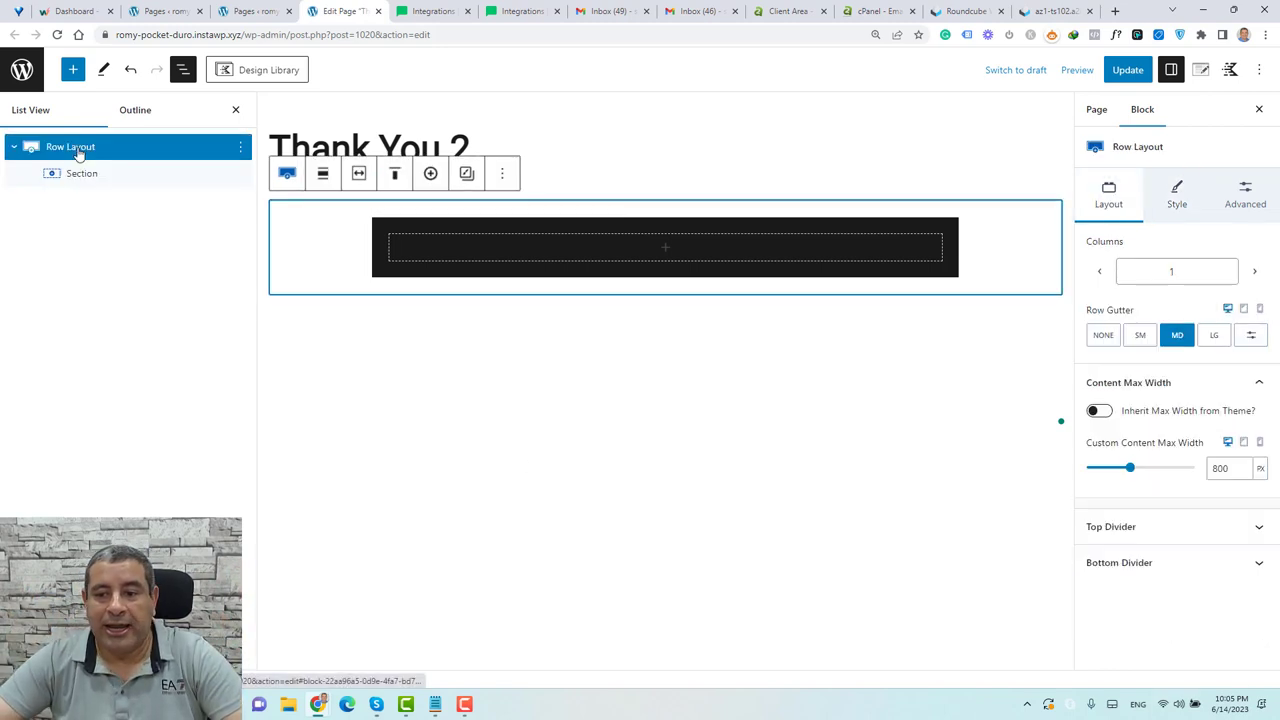
left_click(322, 174)
left_click(364, 300)
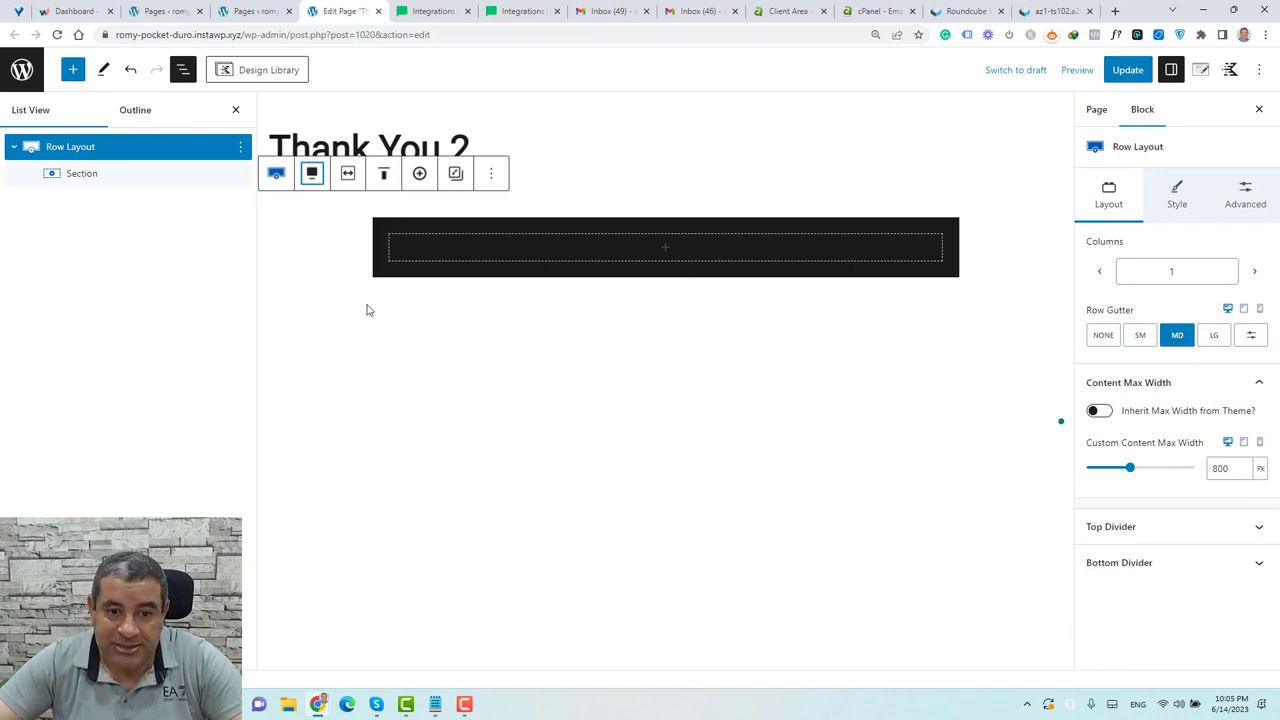
left_click(383, 174)
left_click(427, 256)
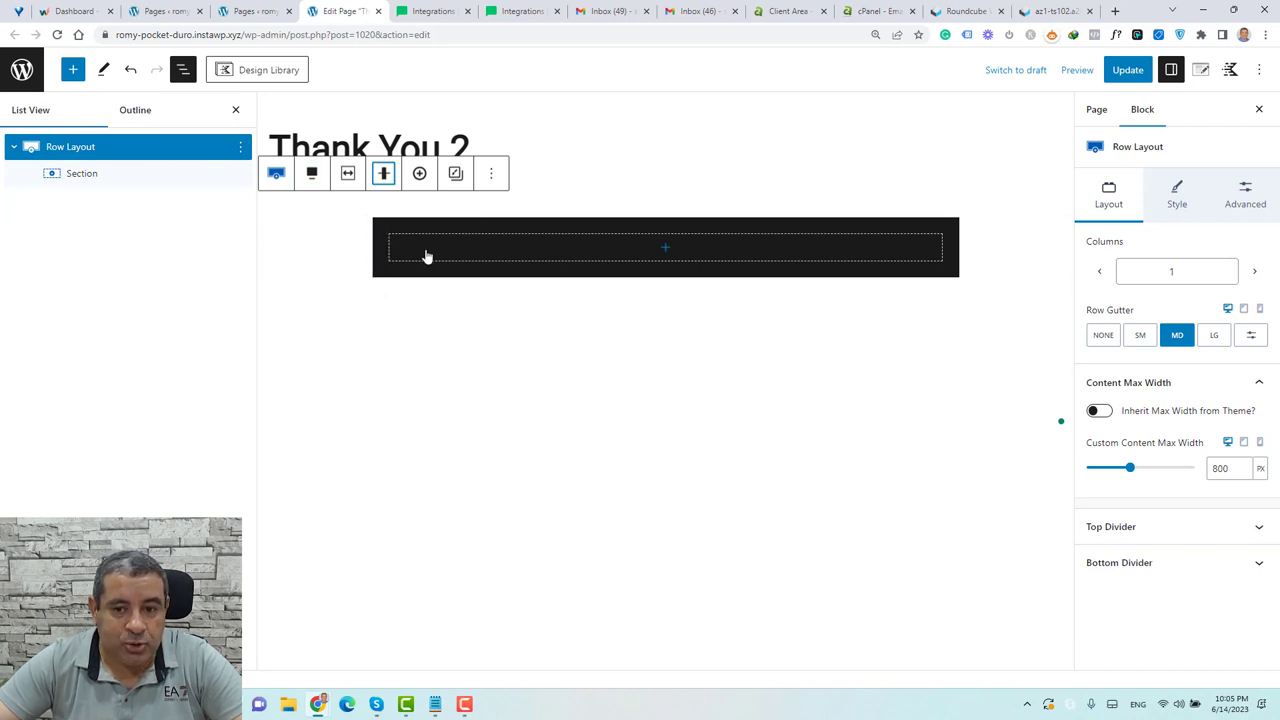
left_click(236, 111)
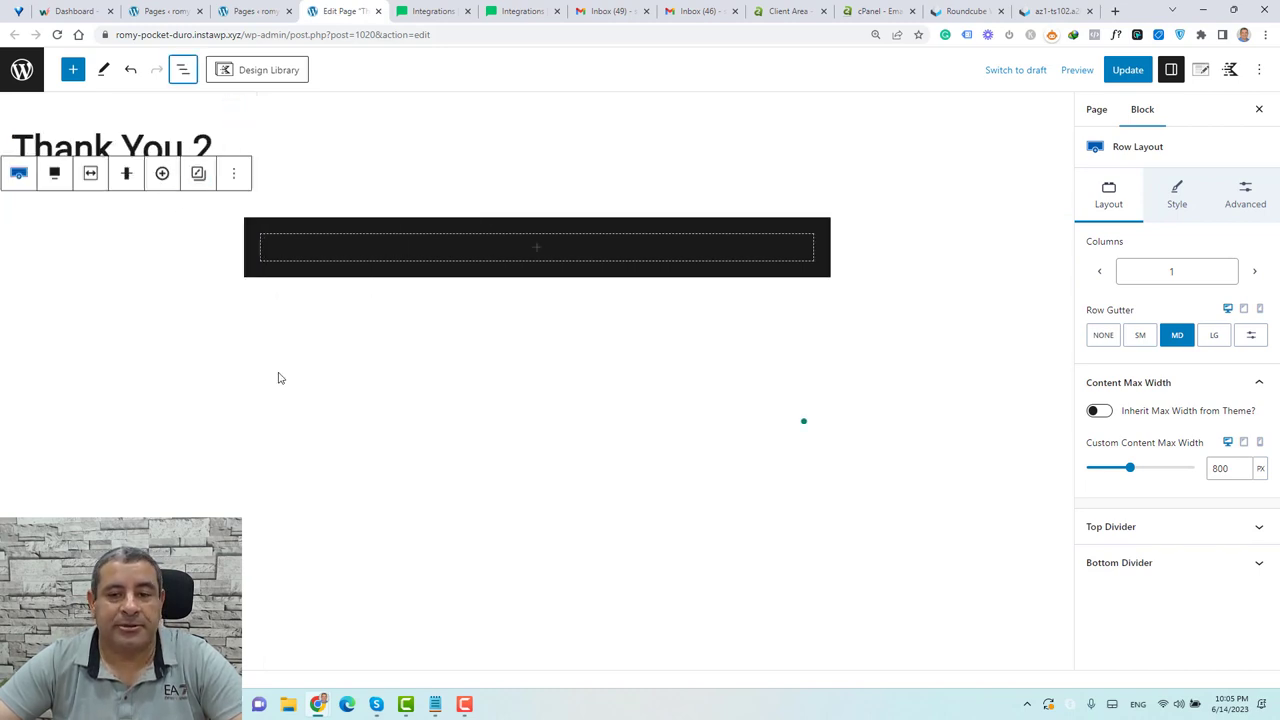
left_click(931, 254)
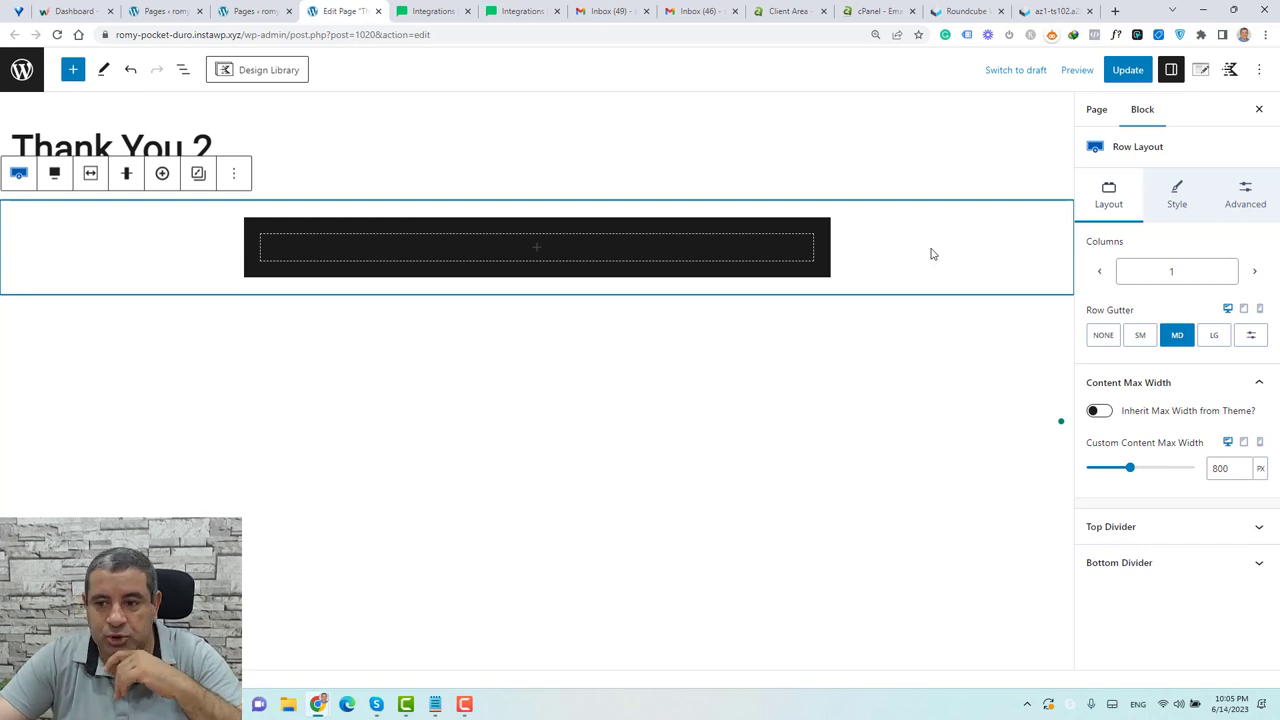
Set the Row Layout's minimum height to 100 VH
left_click(1188, 204)
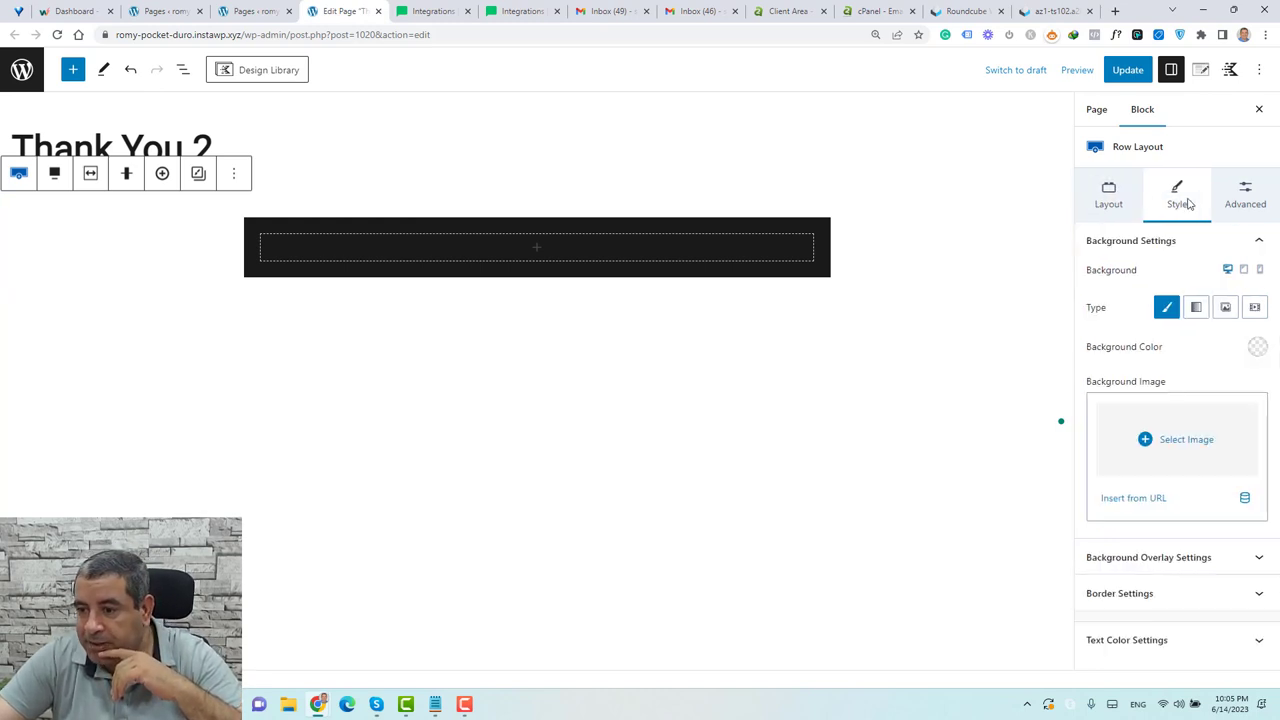
left_click(1242, 204)
left_click(1196, 429)
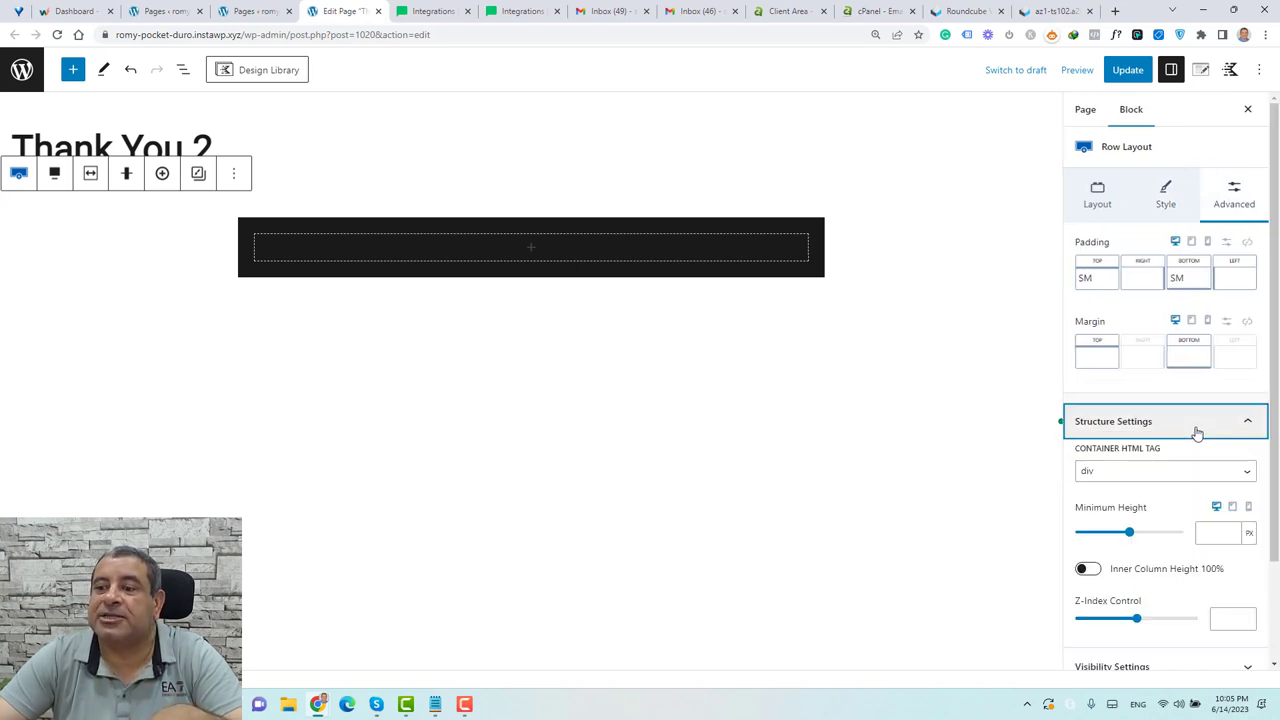
scroll(1196, 429, "down", 1)
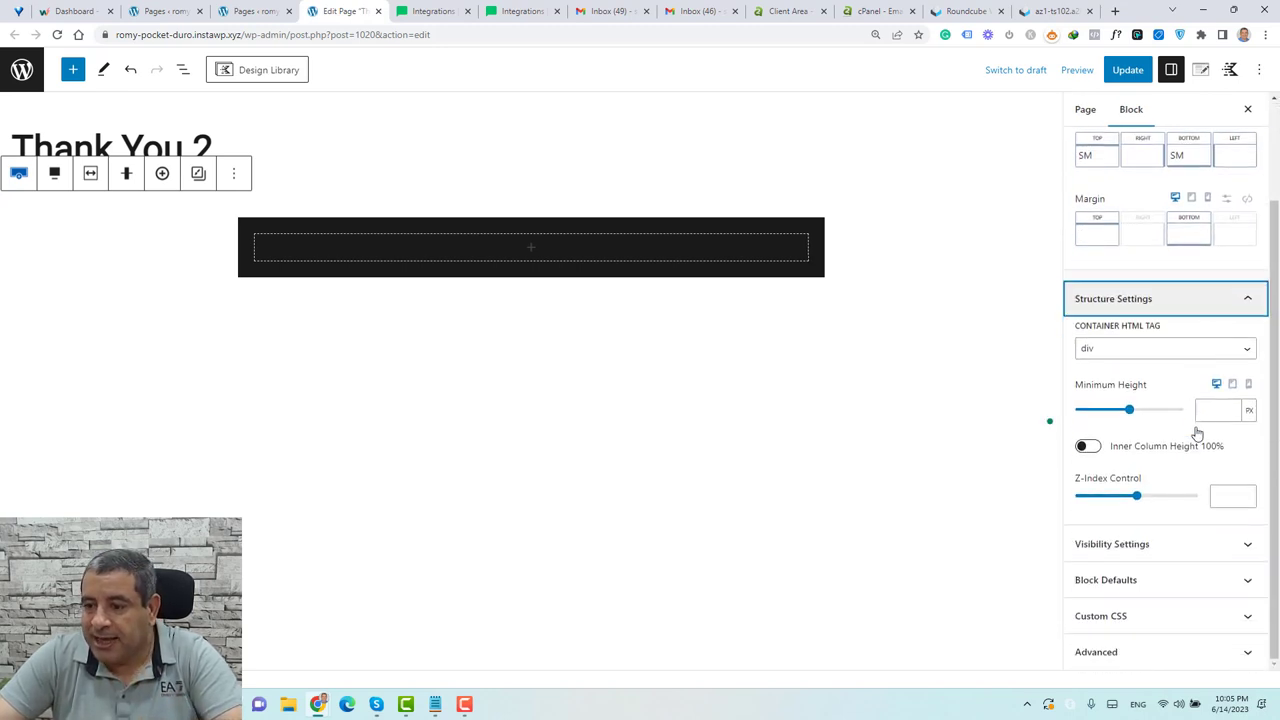
left_click(1249, 410)
left_click(1249, 450)
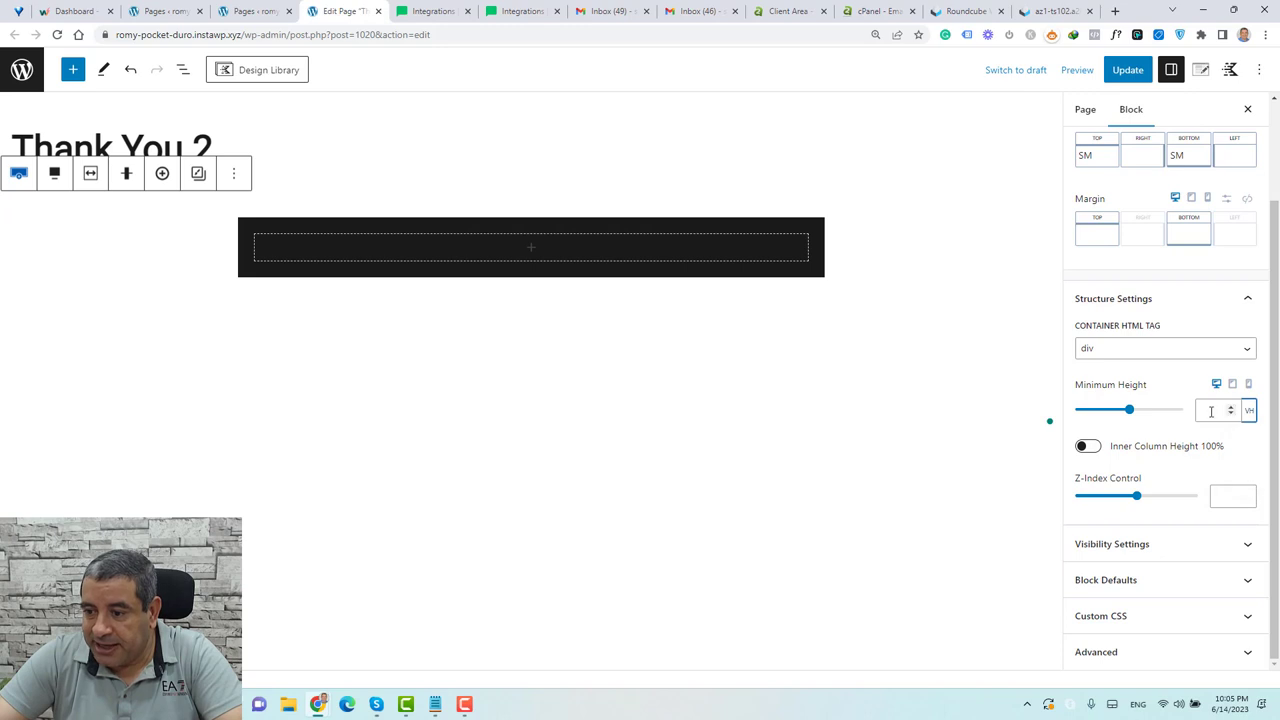
left_click(1210, 411)
type("100")
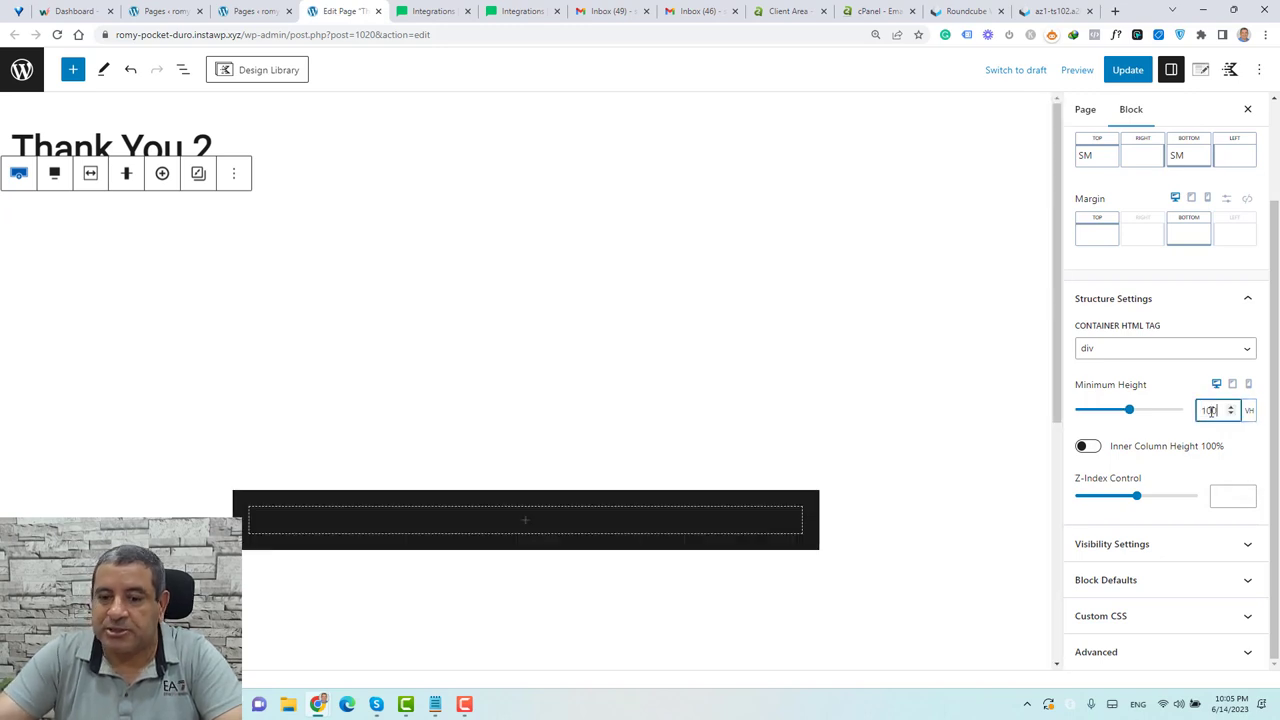
scroll(678, 366, "down", 2)
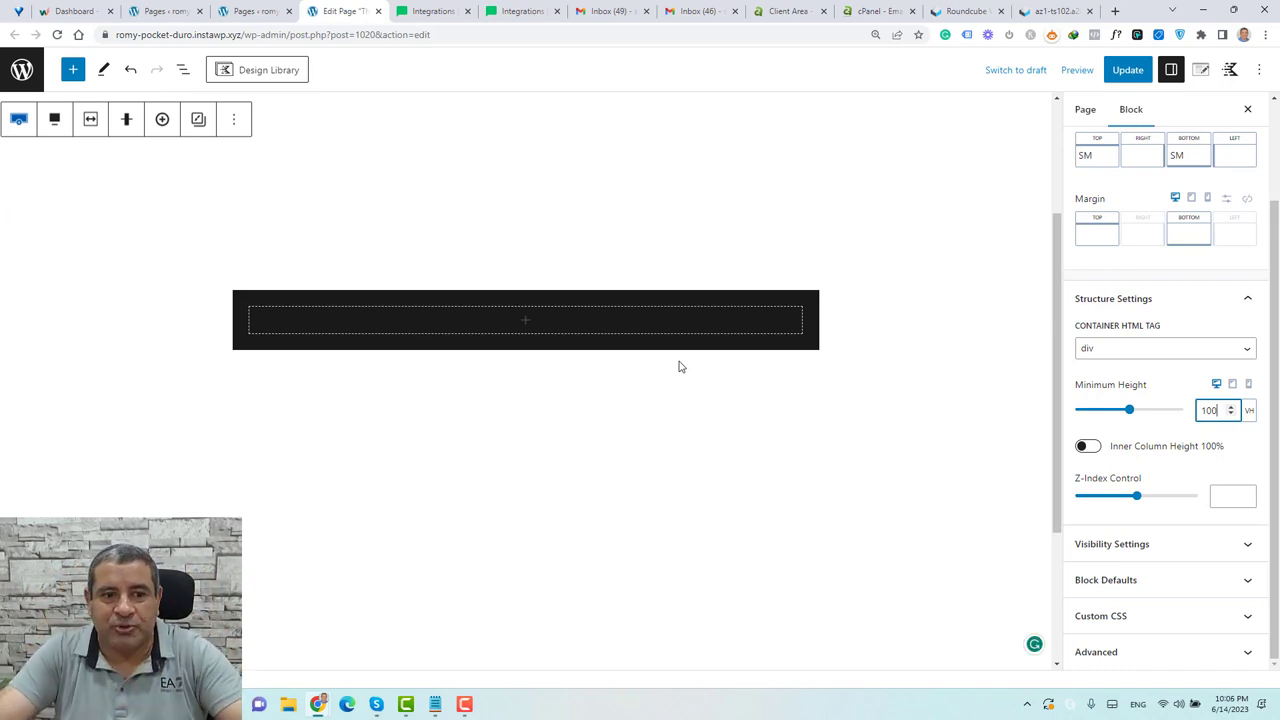
Add an Info Box block inside the dark row
left_click(526, 327)
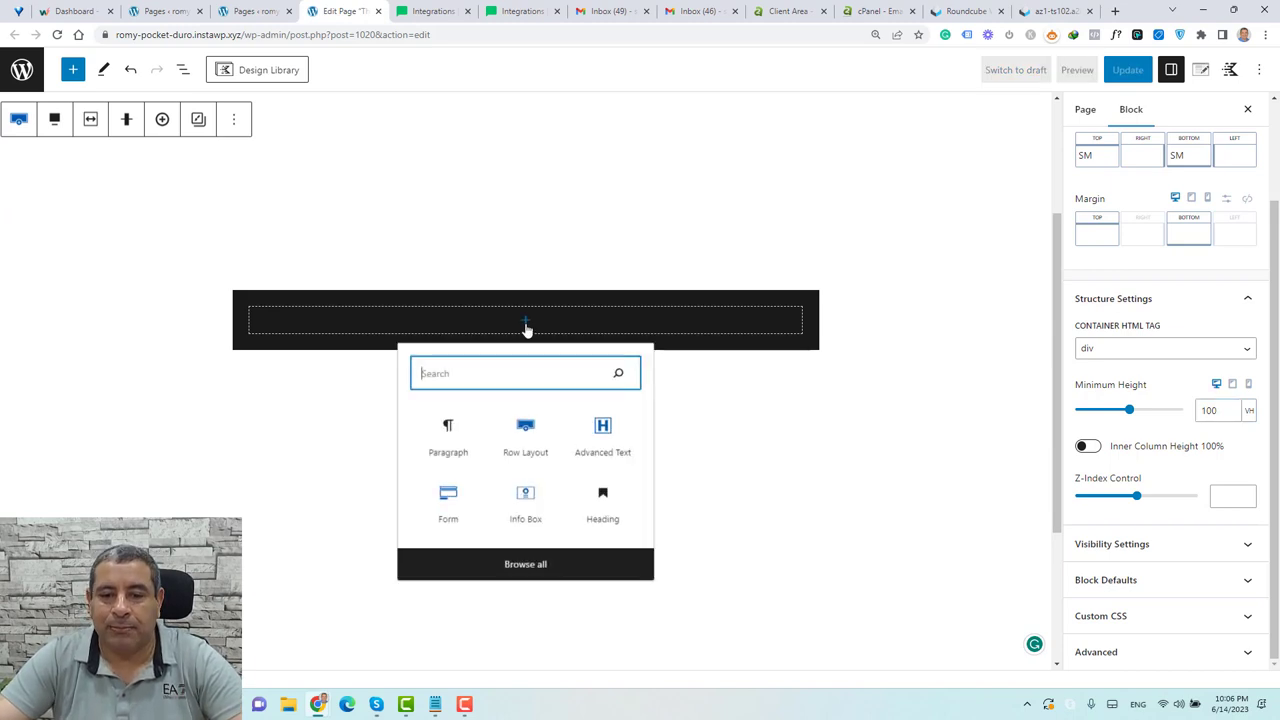
type("info")
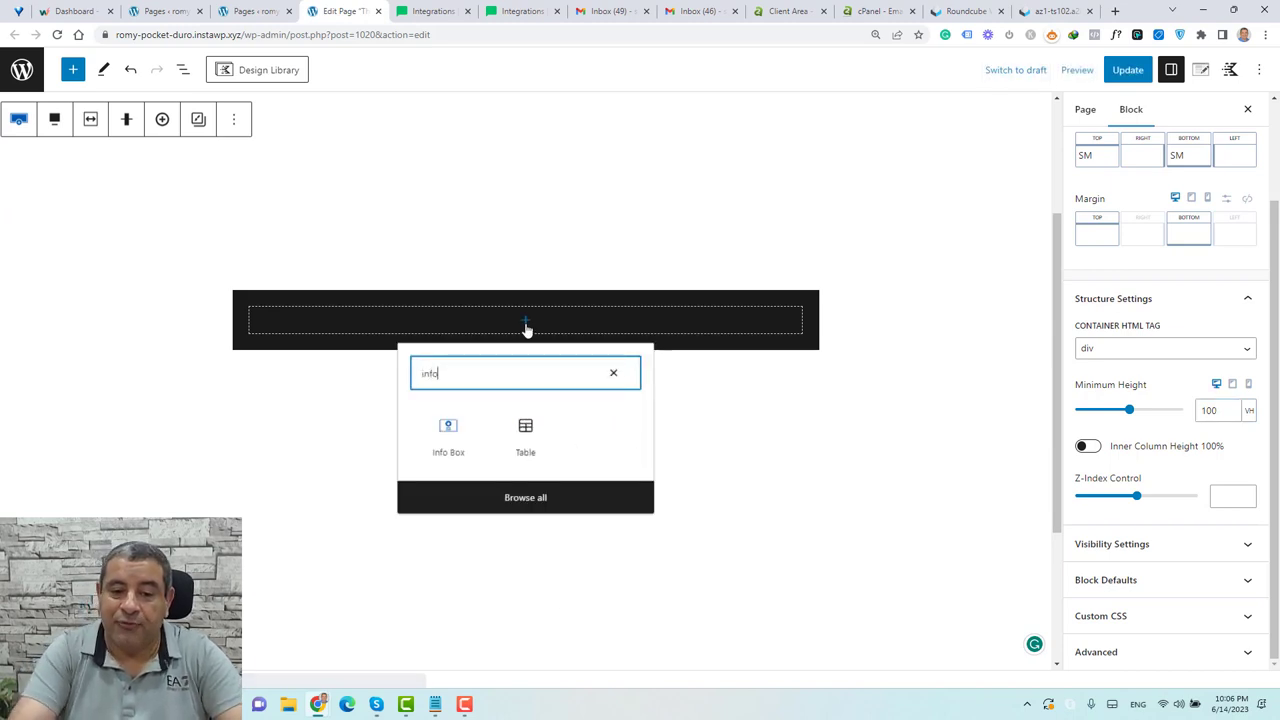
left_click(455, 455)
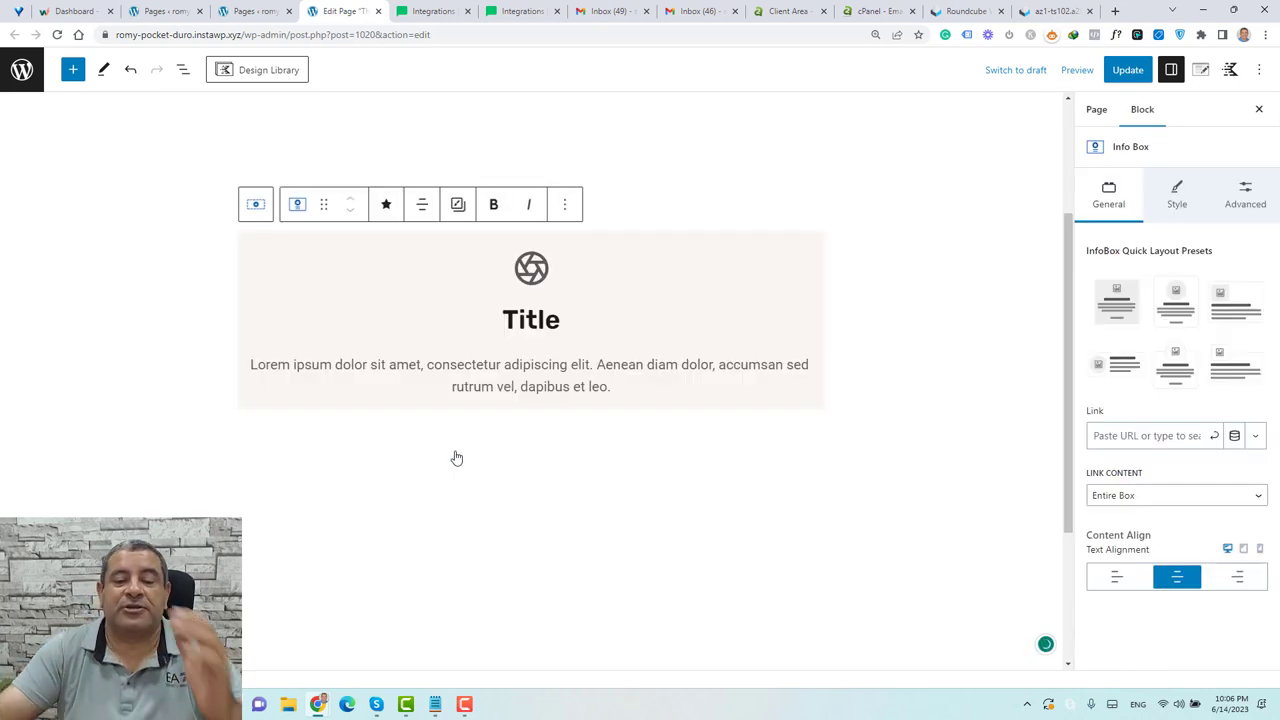
left_click(542, 275)
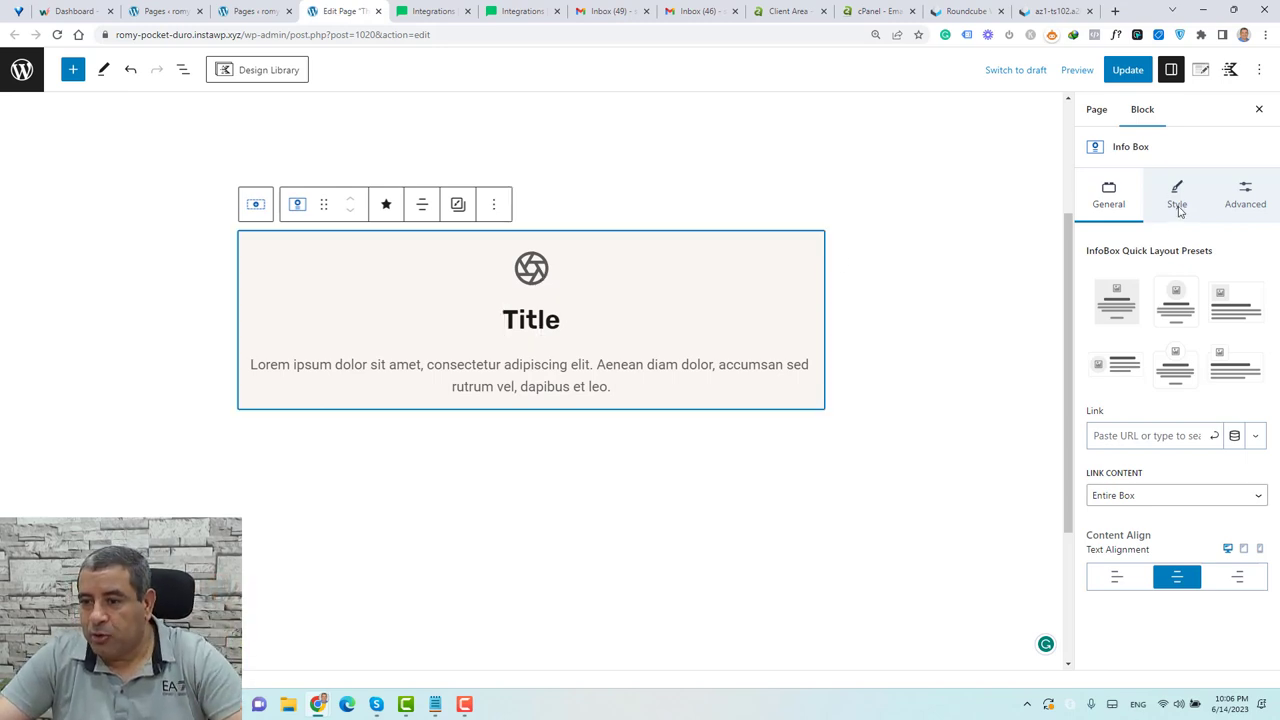
Give the Info Box a check-circle icon at icon size 60
left_click(1180, 210)
left_click(1175, 244)
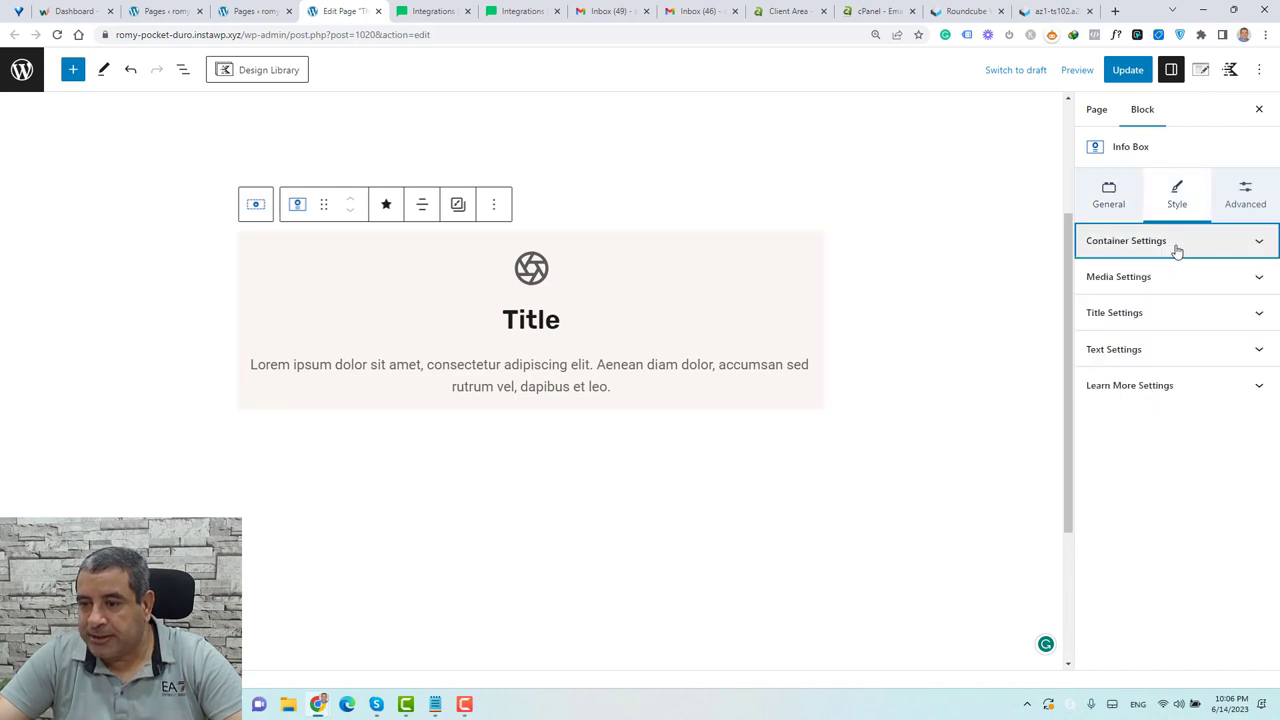
left_click(1150, 288)
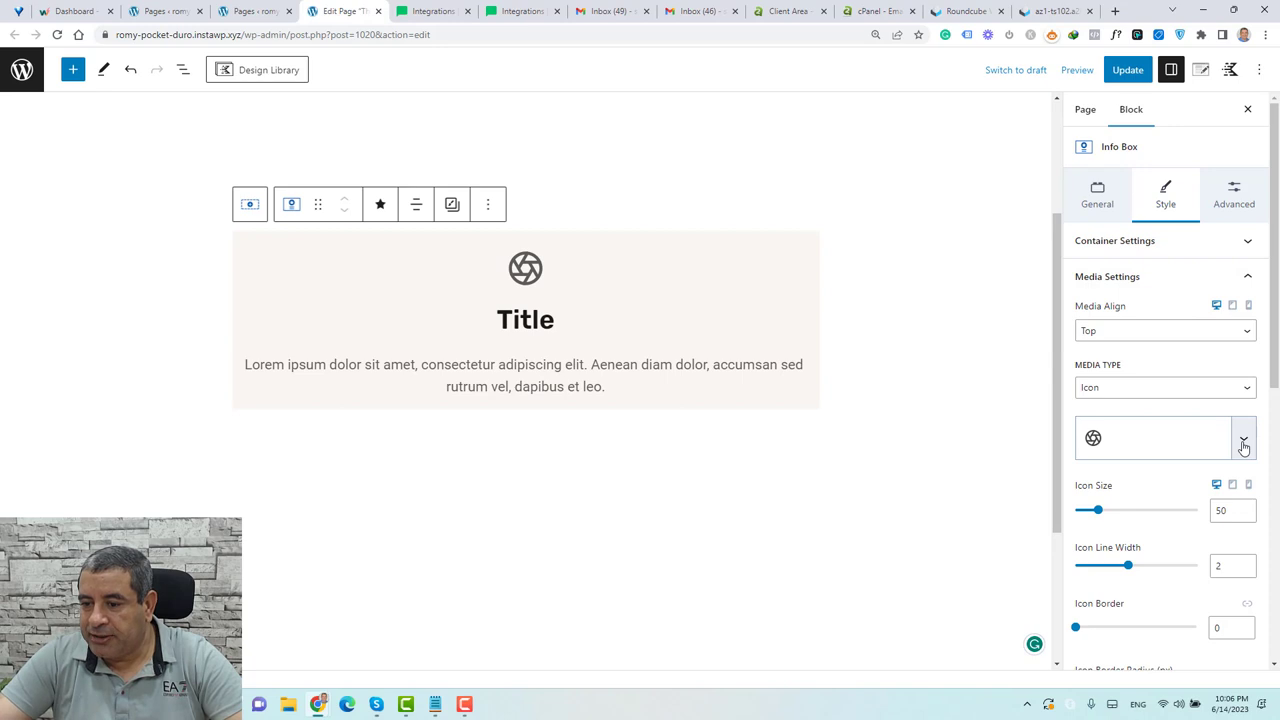
left_click(1244, 444)
left_click(1245, 446)
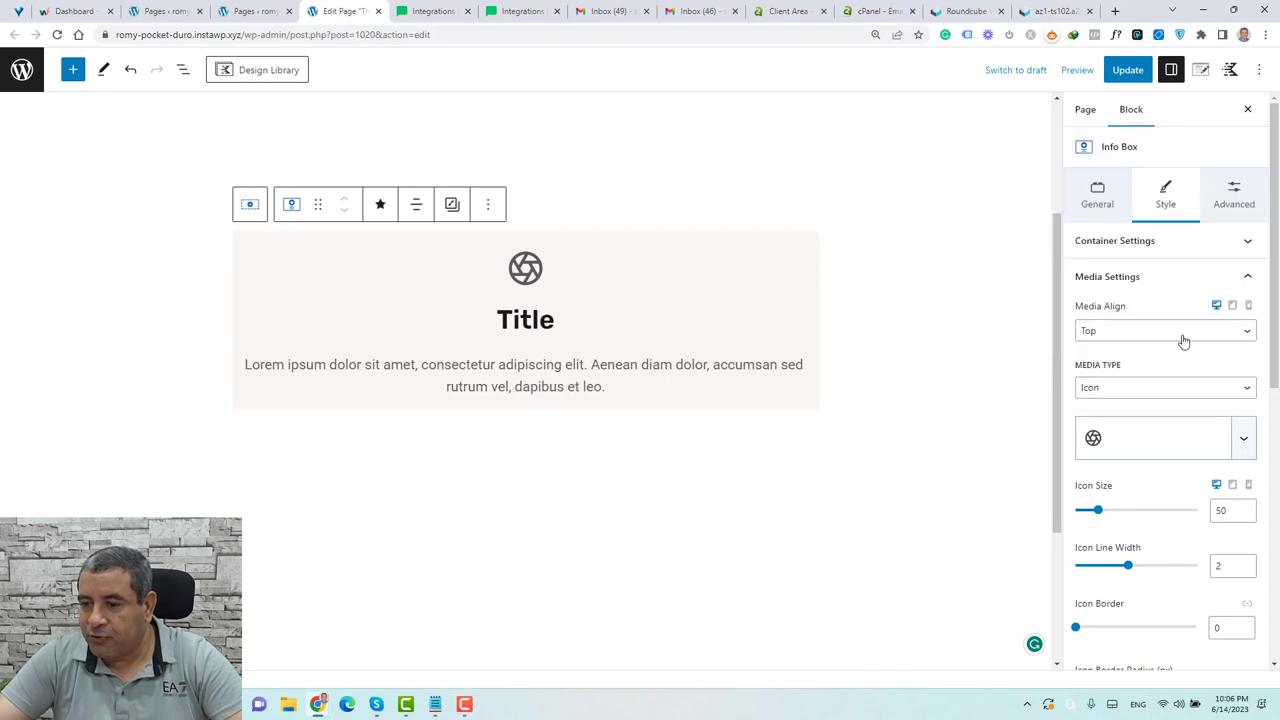
left_click(1246, 444)
left_click(1214, 386)
double_click(1221, 511)
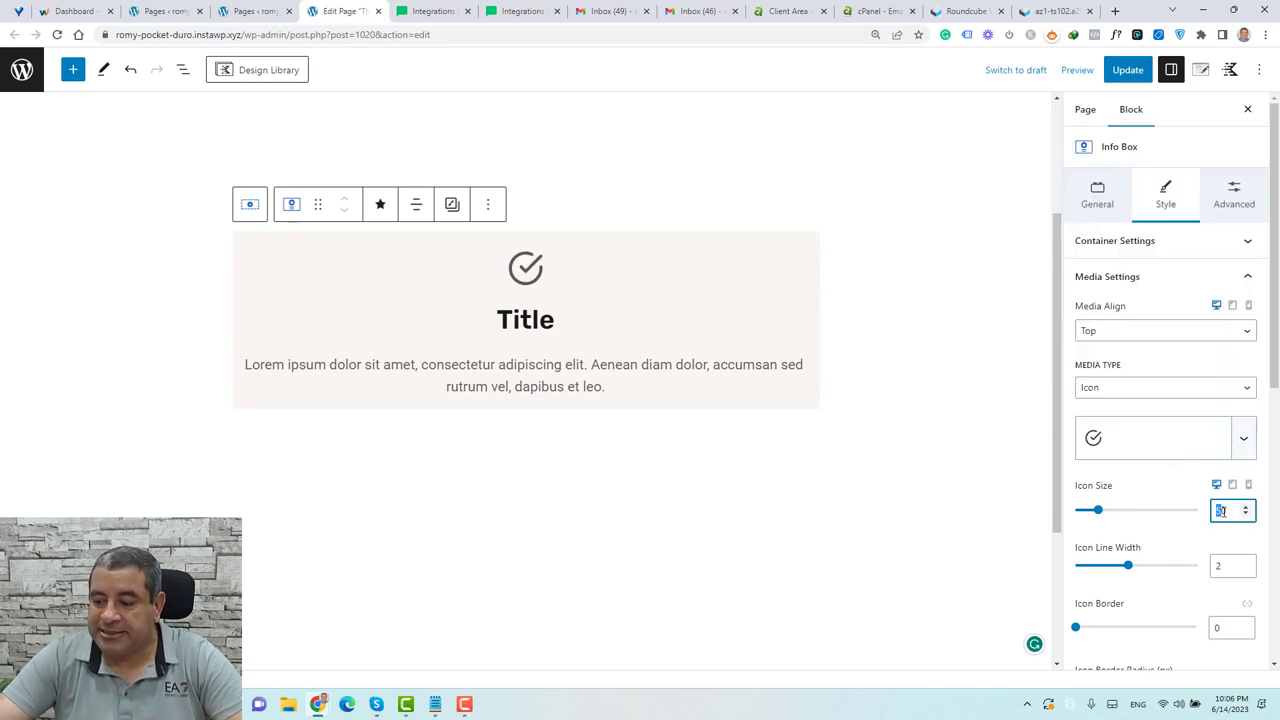
type("60")
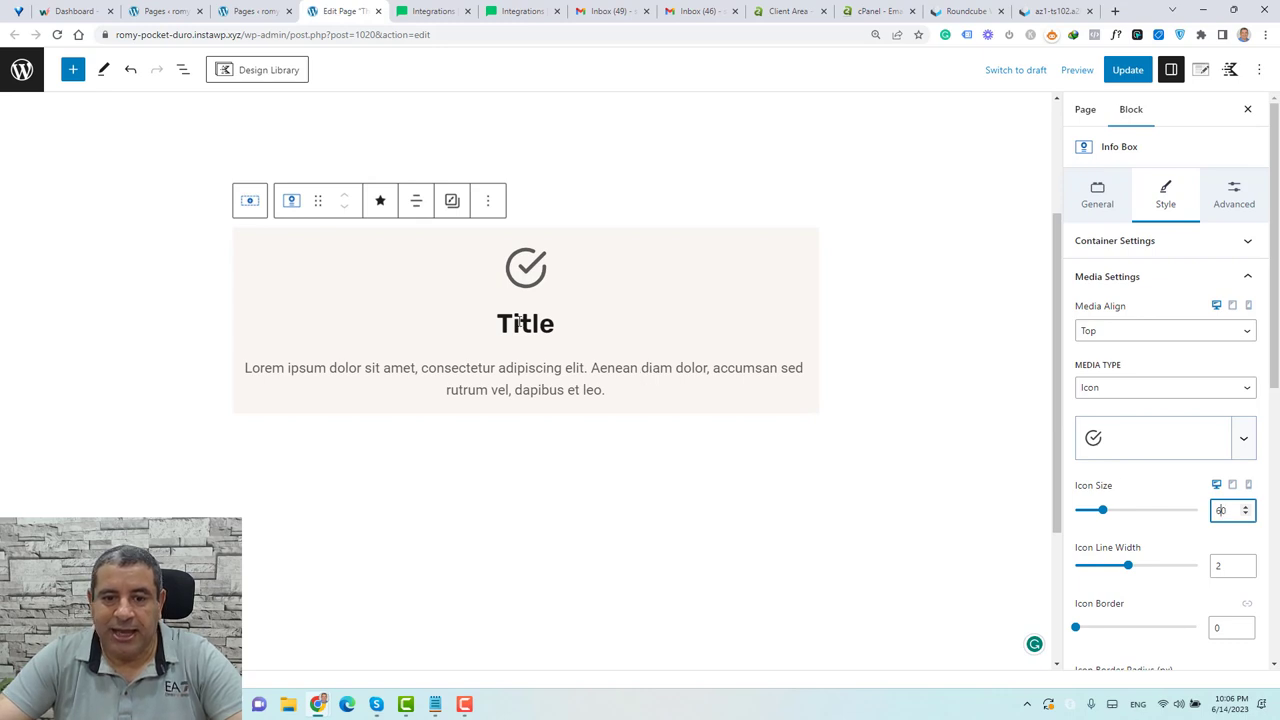
double_click(520, 320)
Title the box 'Thank You' and replace the placeholder paragraph with the pasted thank-you message
type("Thank You")
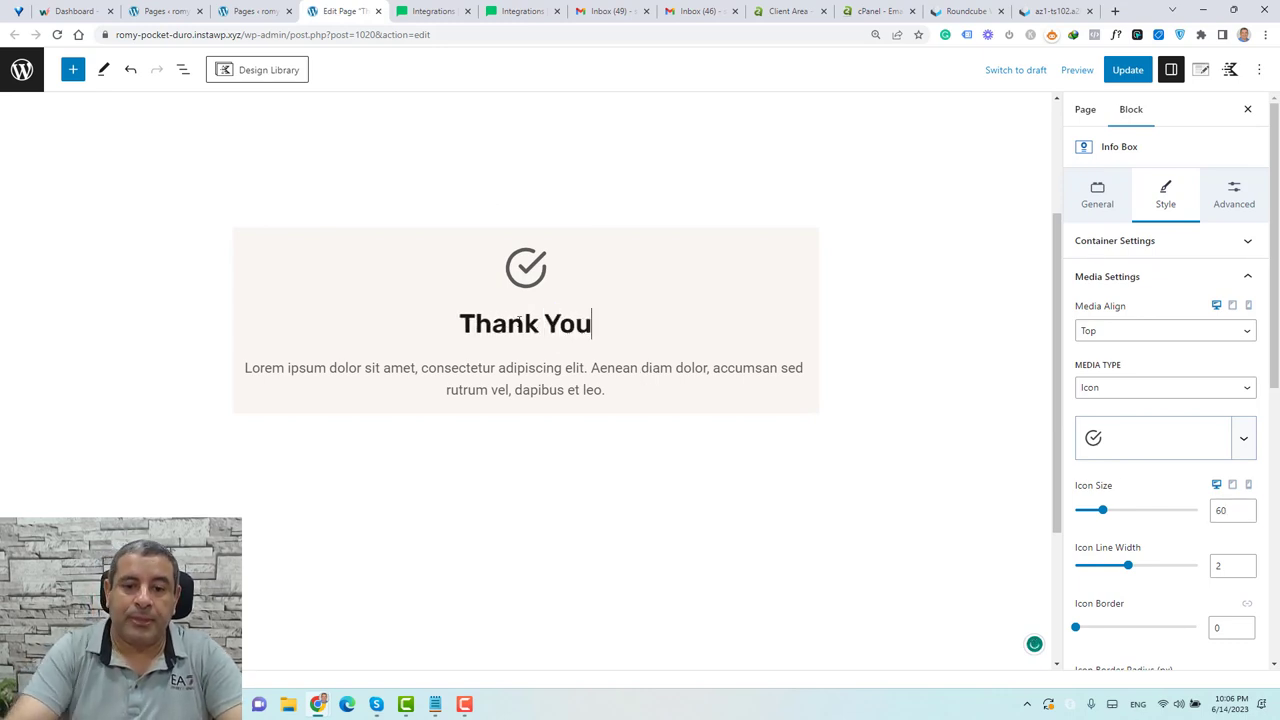
left_click(570, 381)
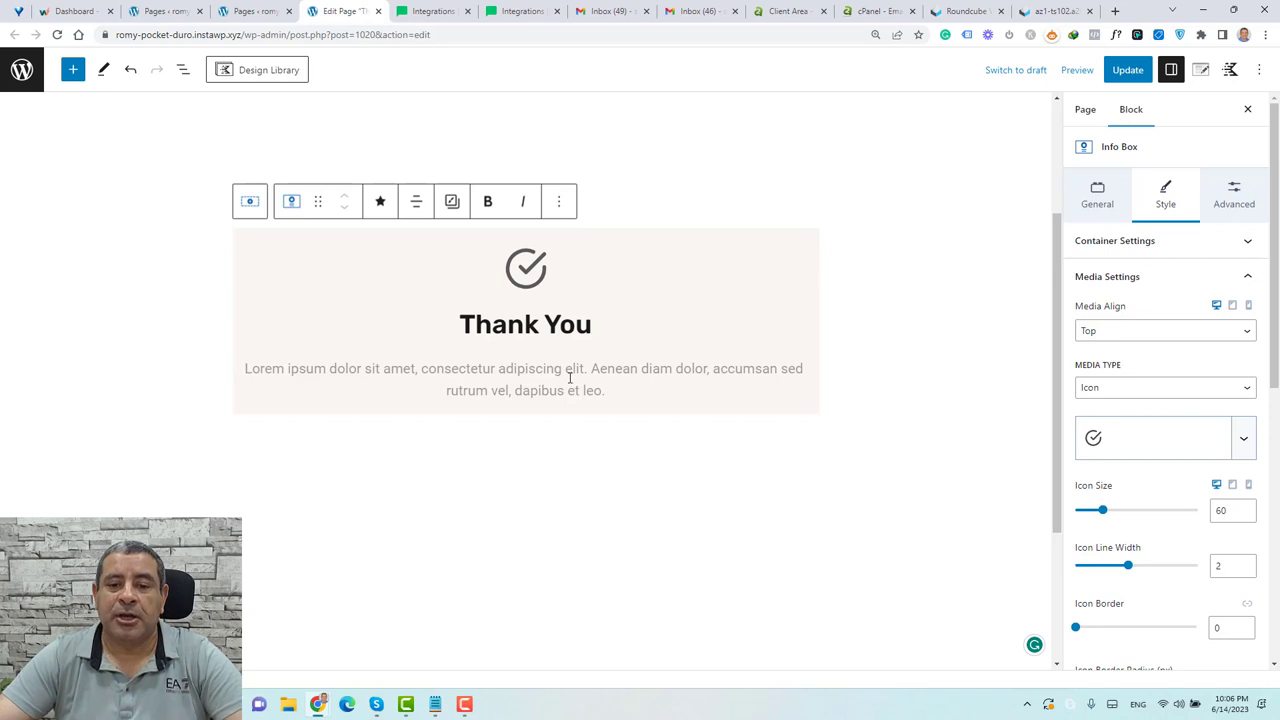
type("Thank you for signing up. Please check your inbox")
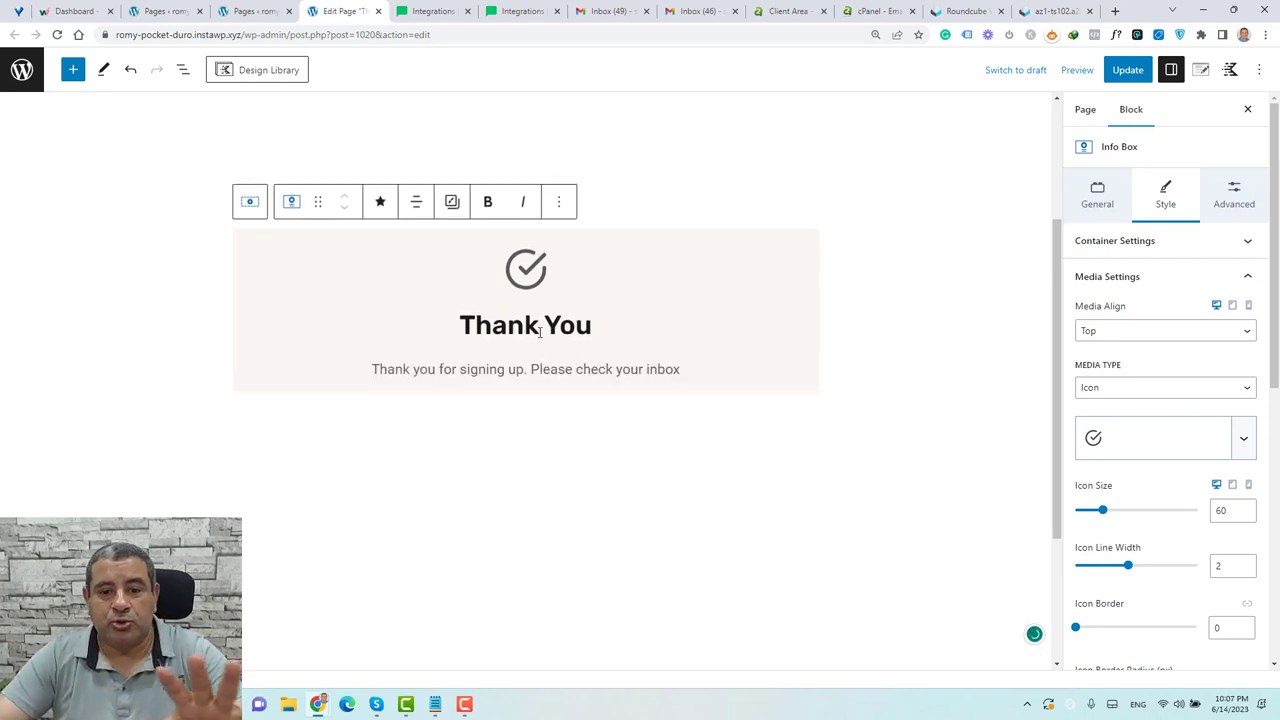
Set the Info Box title font size to XL and the message text to LG
left_click(1137, 278)
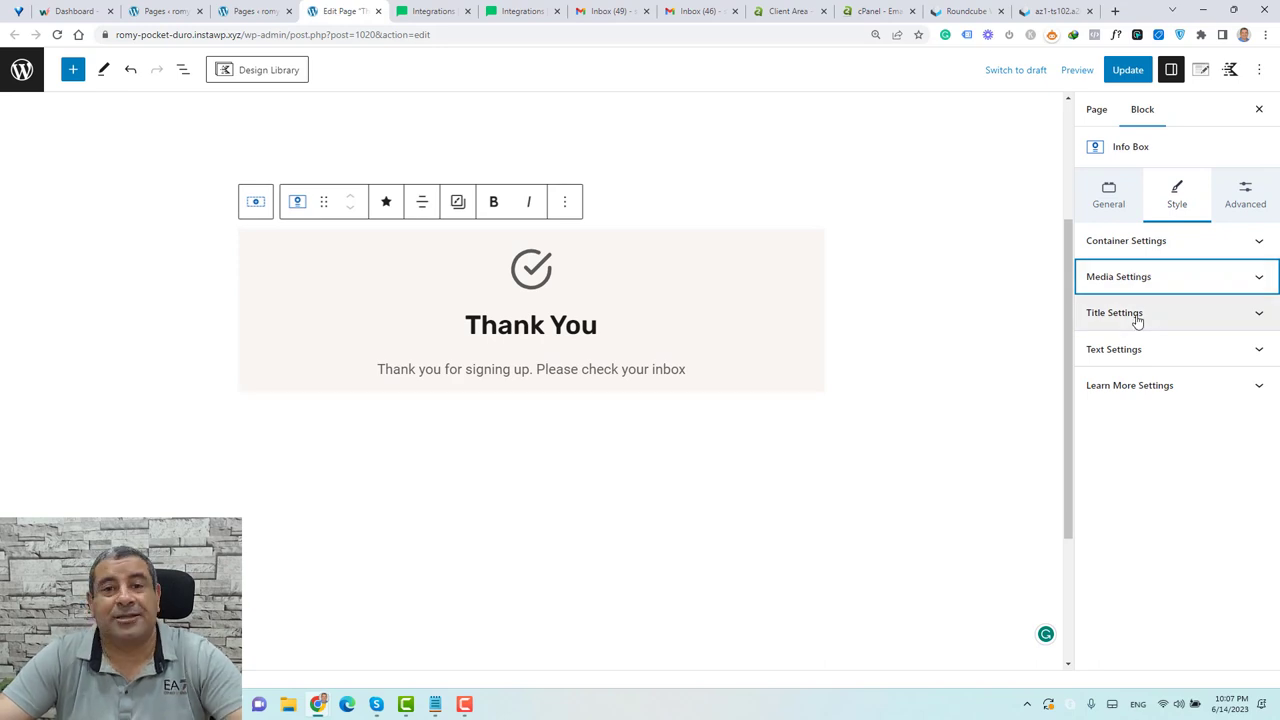
left_click(1137, 316)
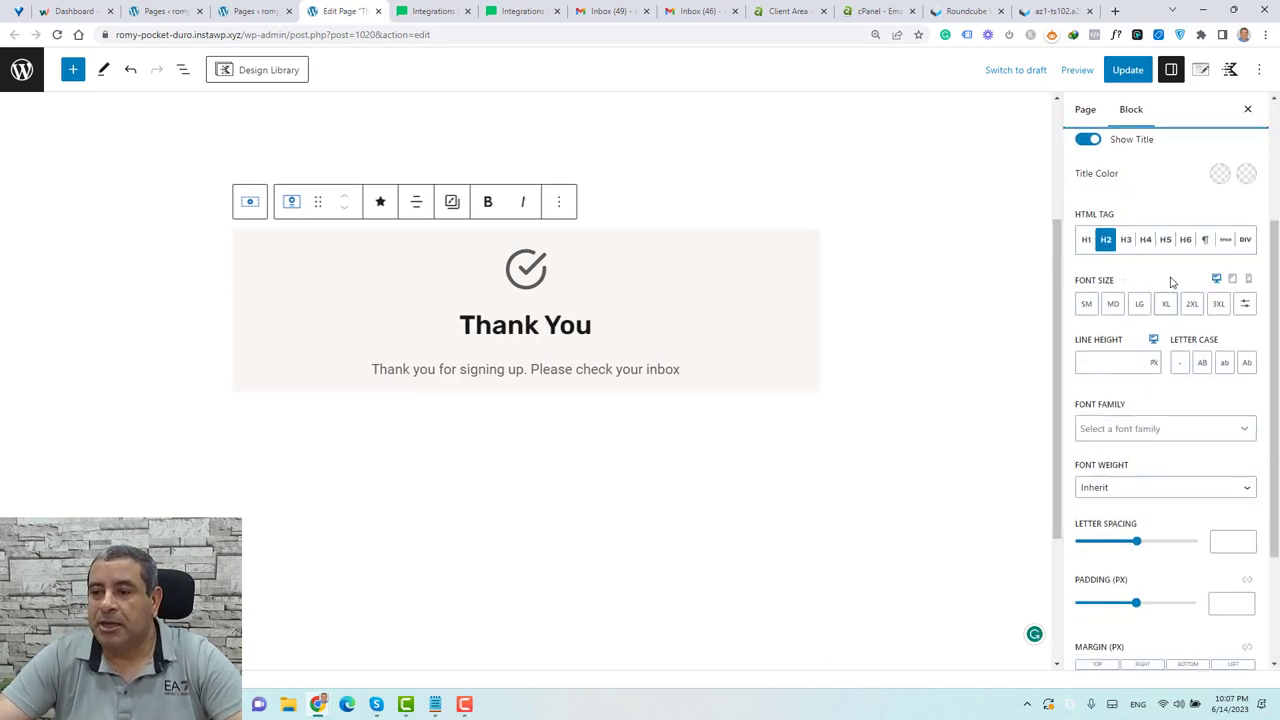
left_click(1166, 305)
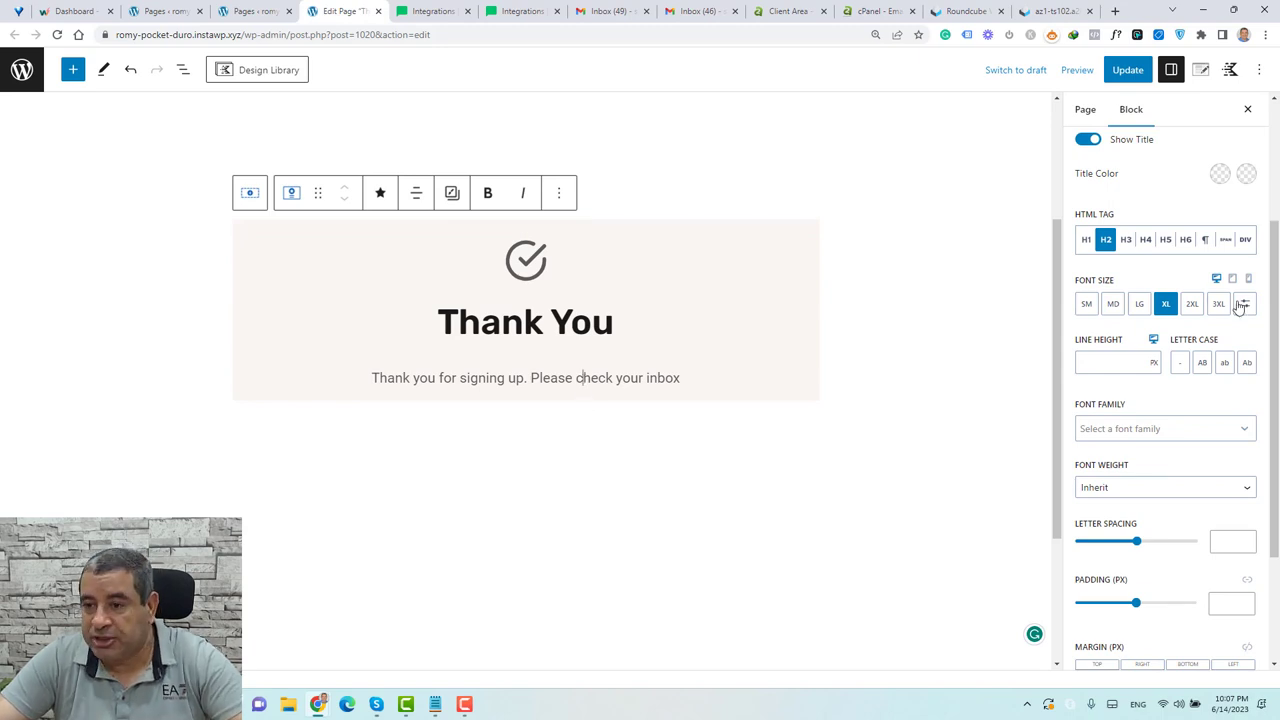
scroll(1240, 307, "up", 3)
left_click(1165, 252)
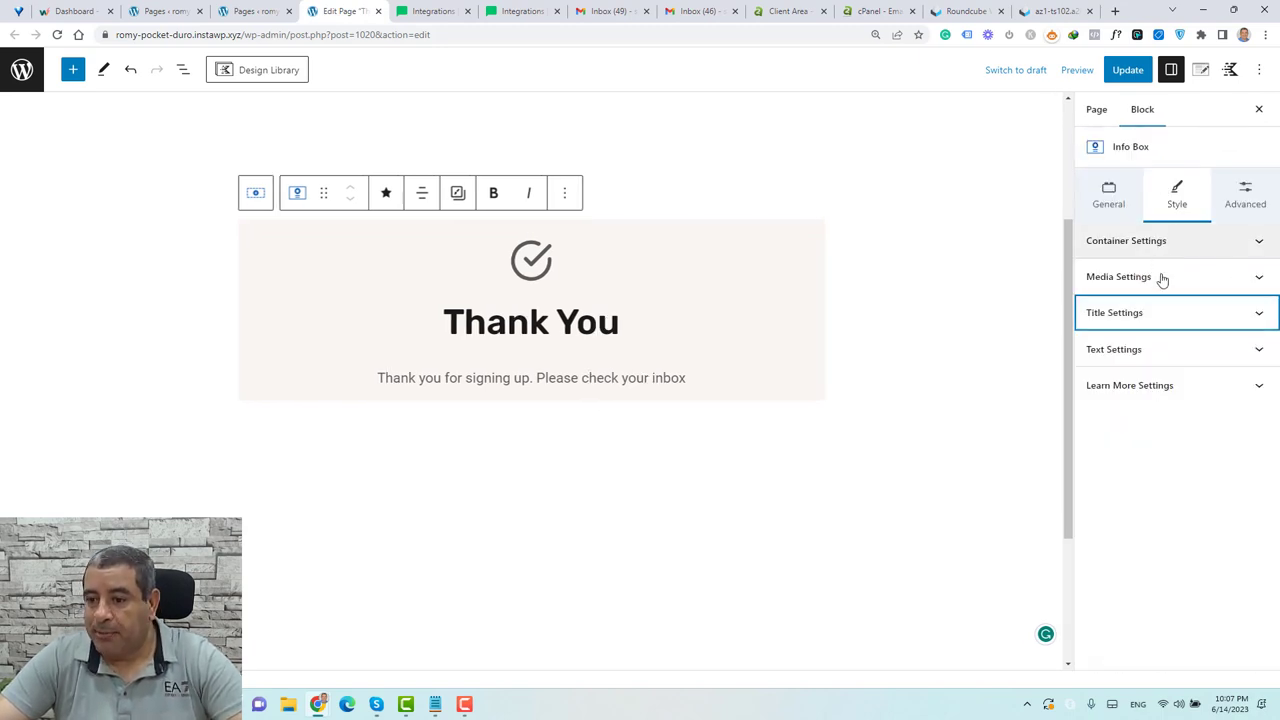
left_click(1171, 350)
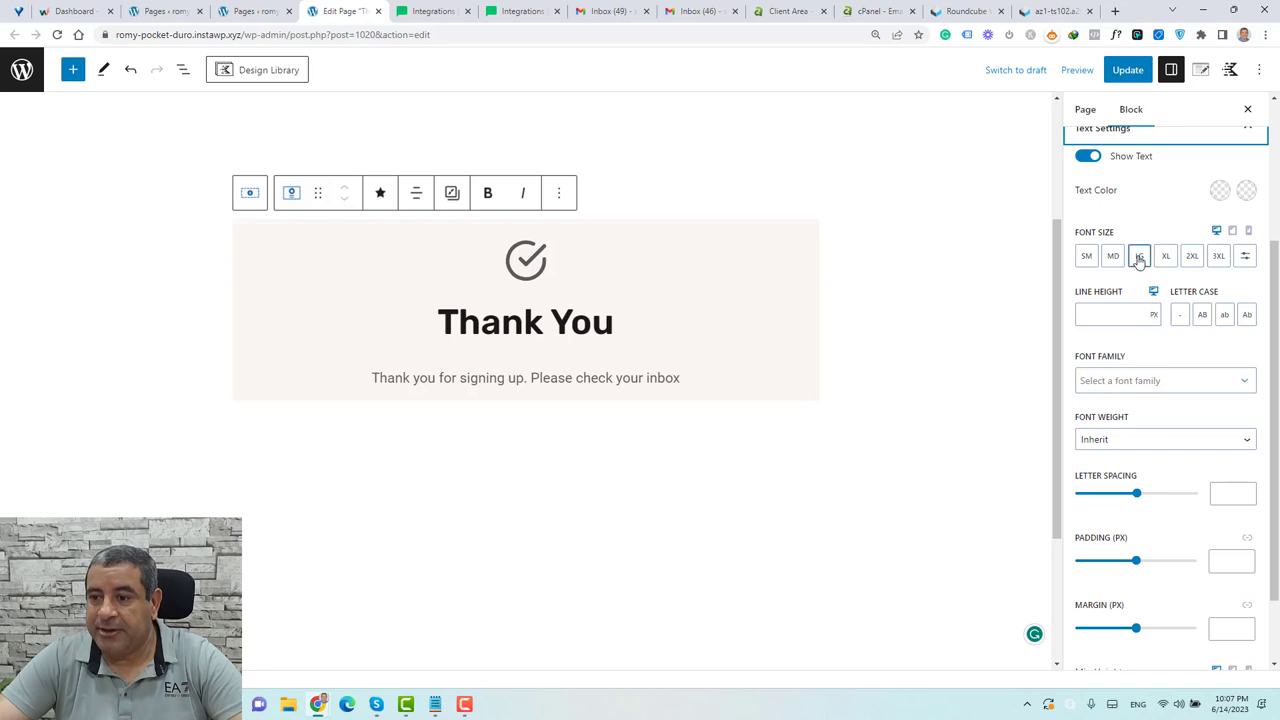
left_click(1139, 258)
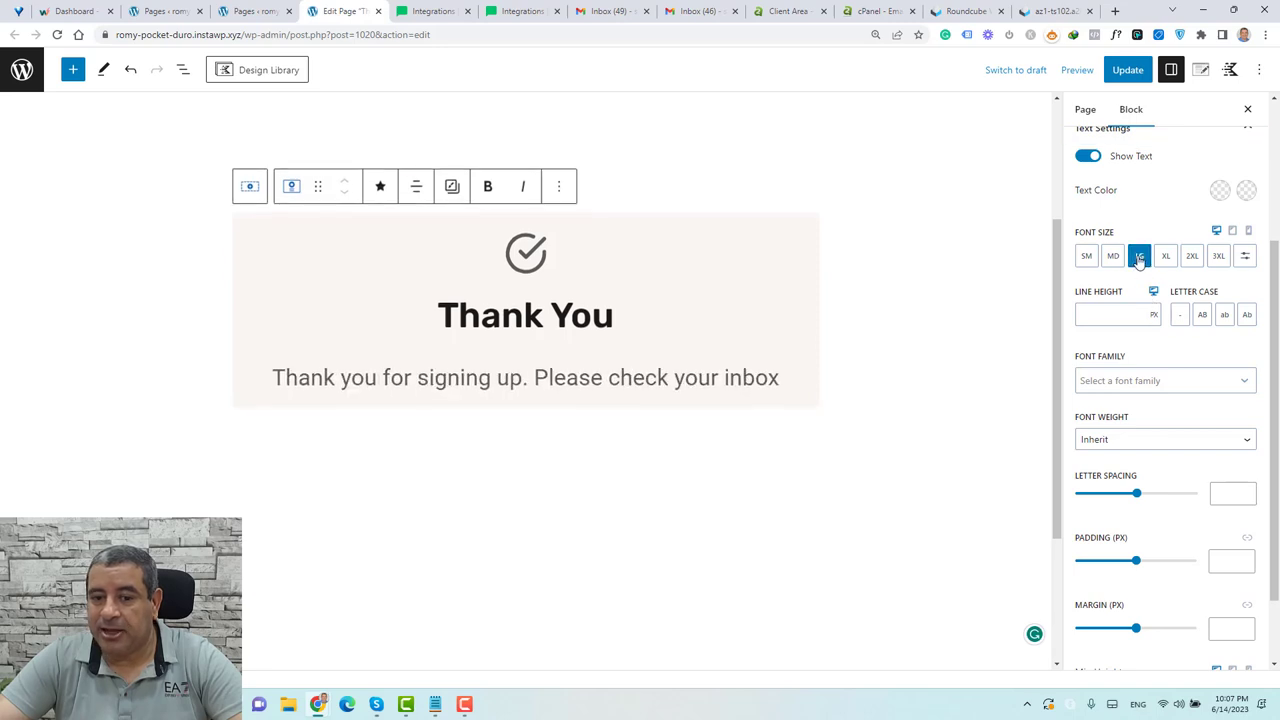
left_click(806, 235)
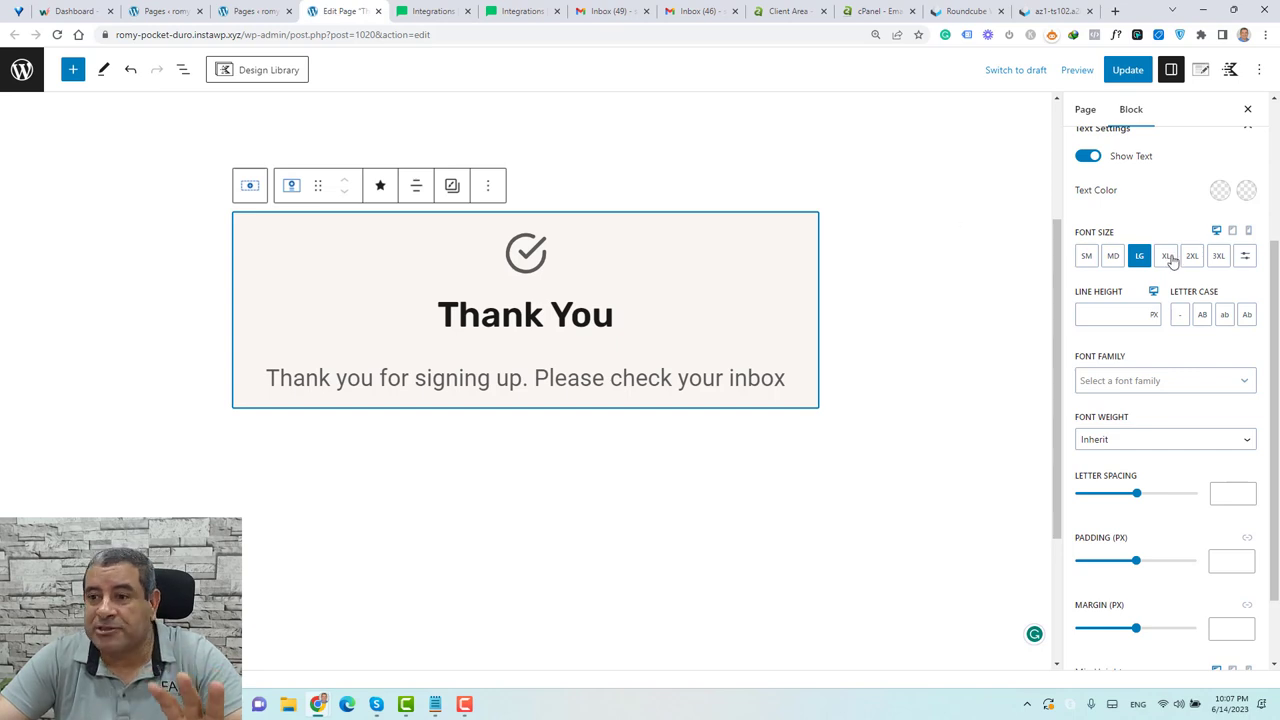
Set the Info Box container background to the near-black 1A1A1A preset
scroll(1180, 305, "up", 2)
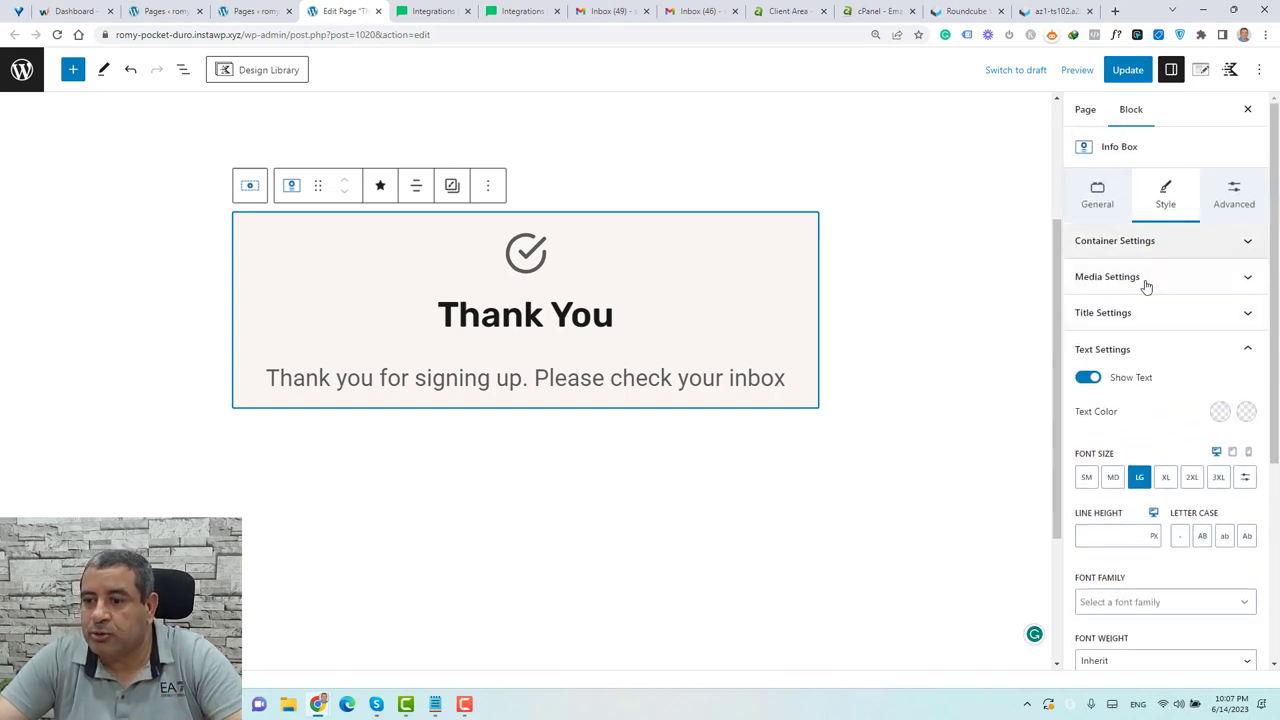
left_click(1146, 349)
left_click(1120, 242)
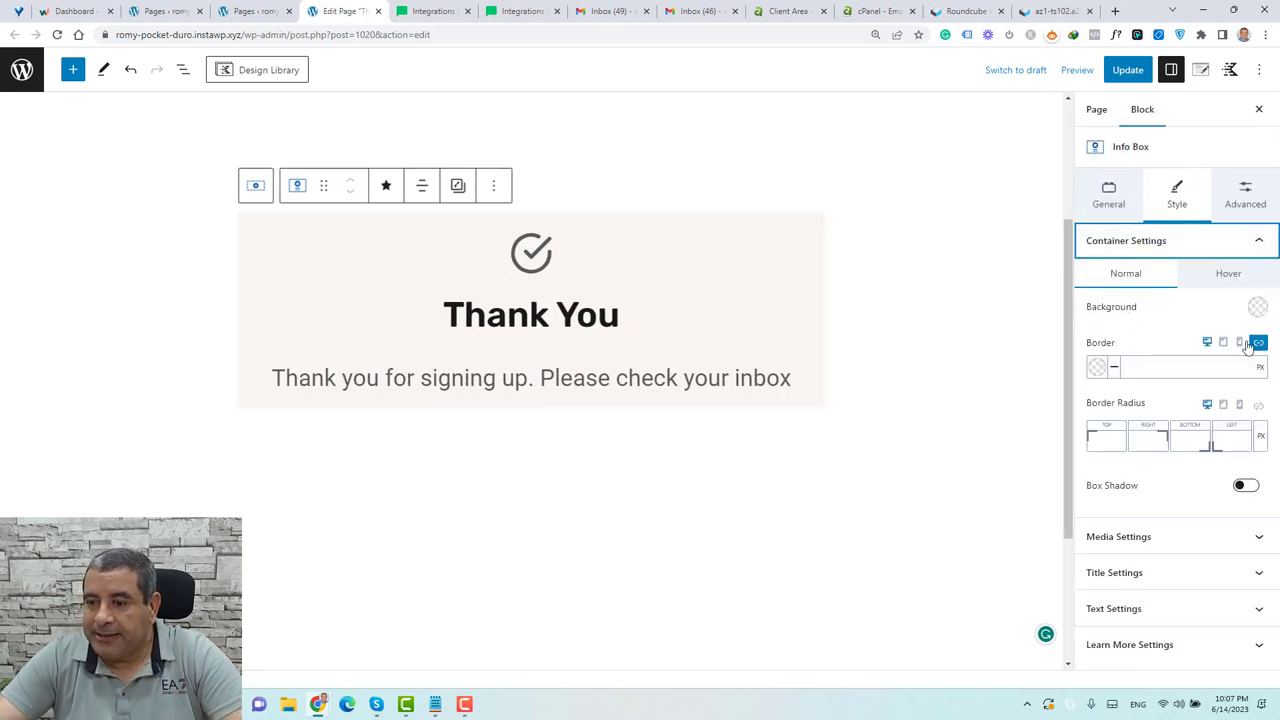
left_click(1257, 307)
left_click(1100, 278)
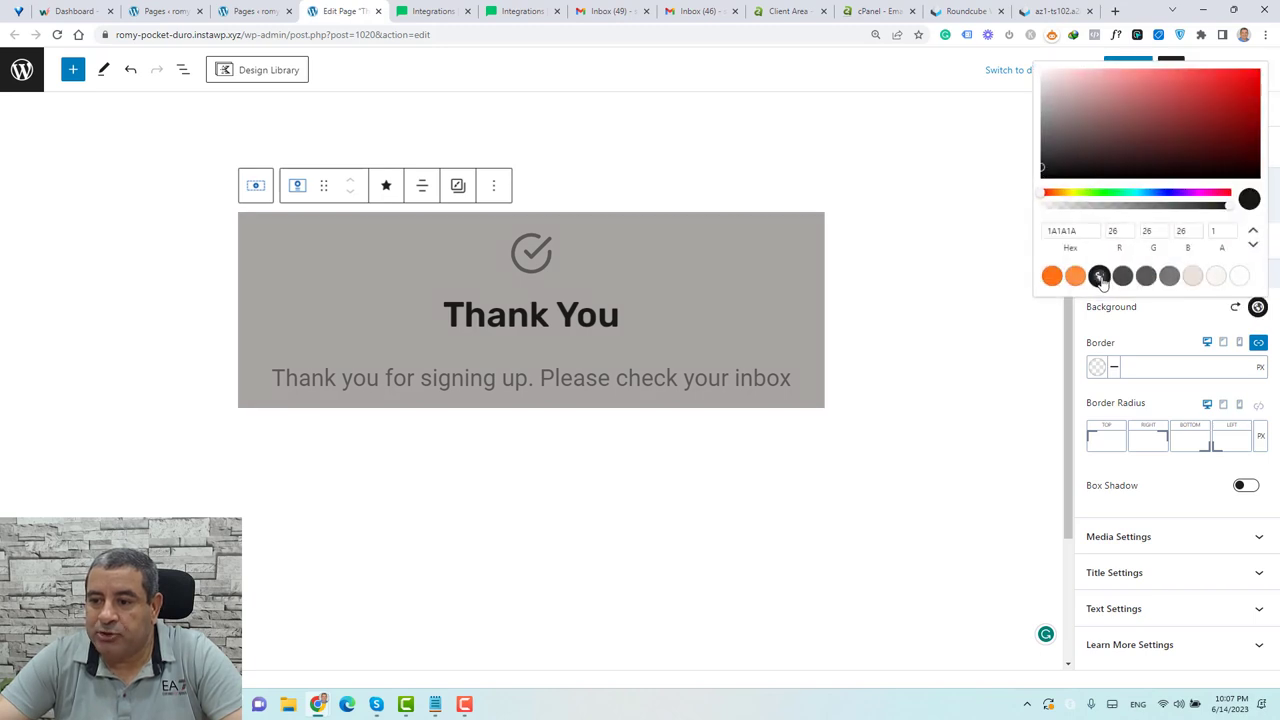
left_click(1161, 335)
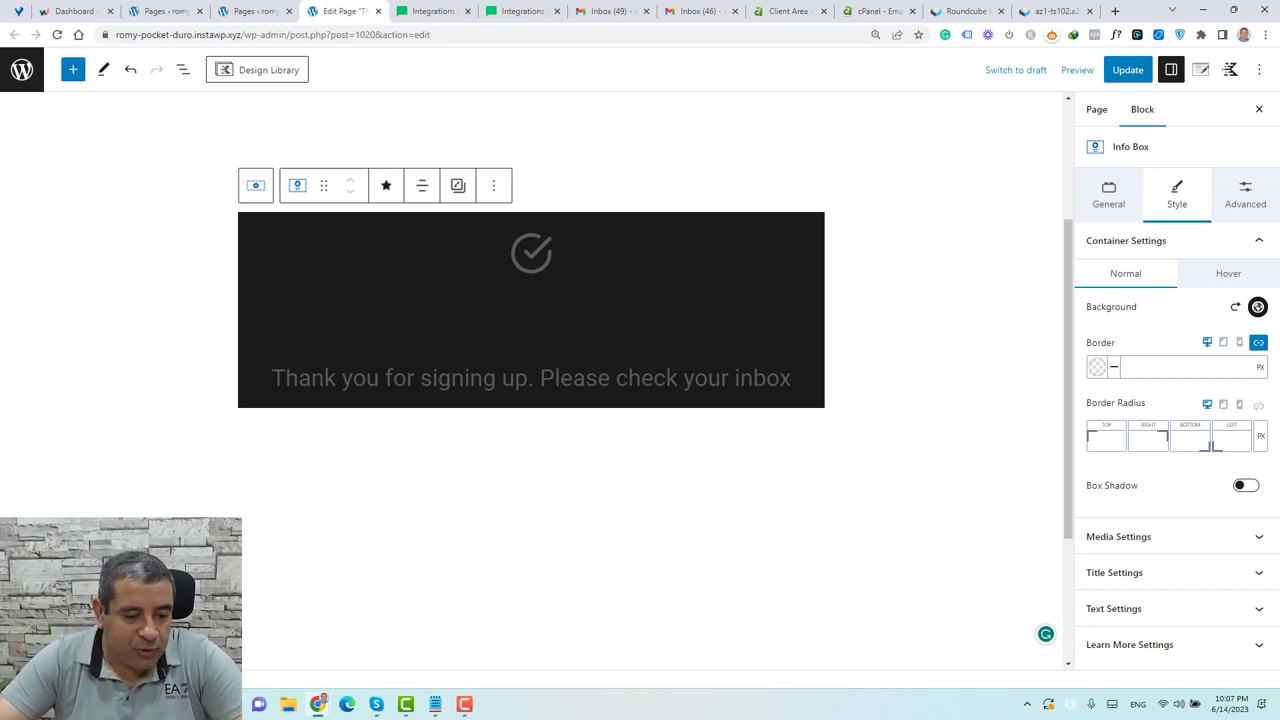
left_click(255, 185)
Set the row's text colour to white so the heading and message turn white
left_click(1195, 562)
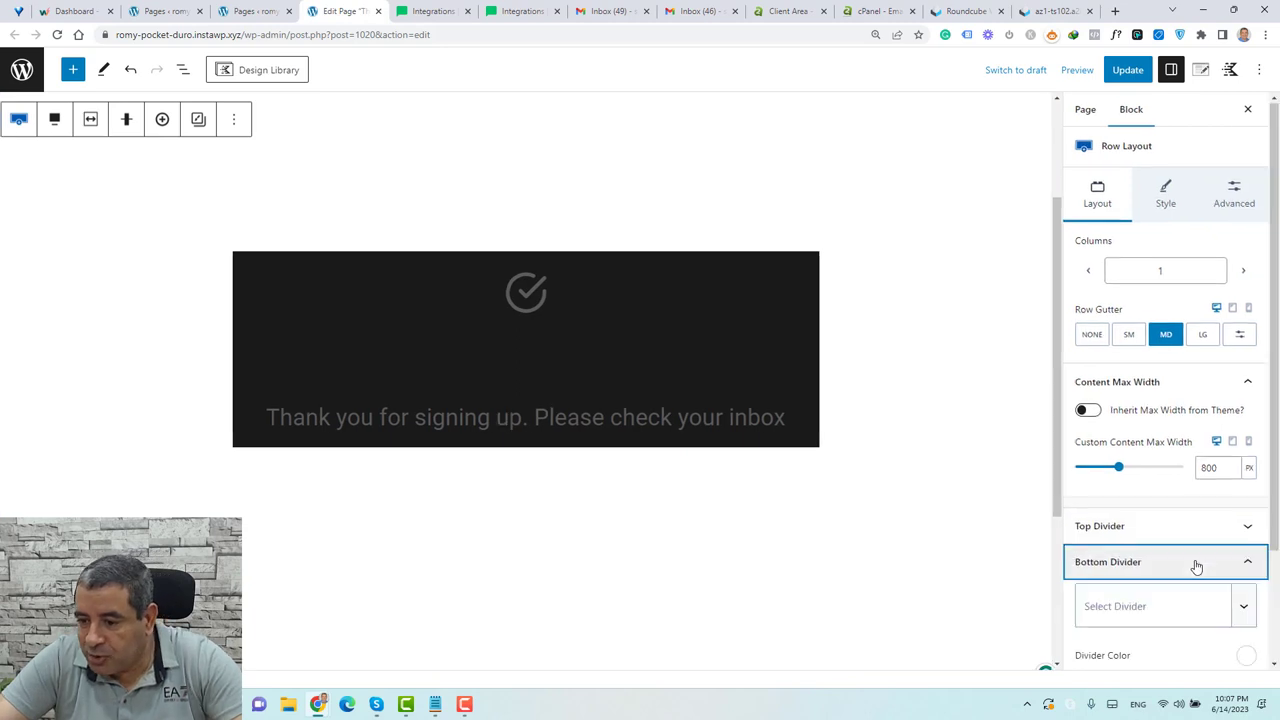
scroll(1194, 563, "down", 3)
scroll(1185, 185, "up", 3)
left_click(1166, 198)
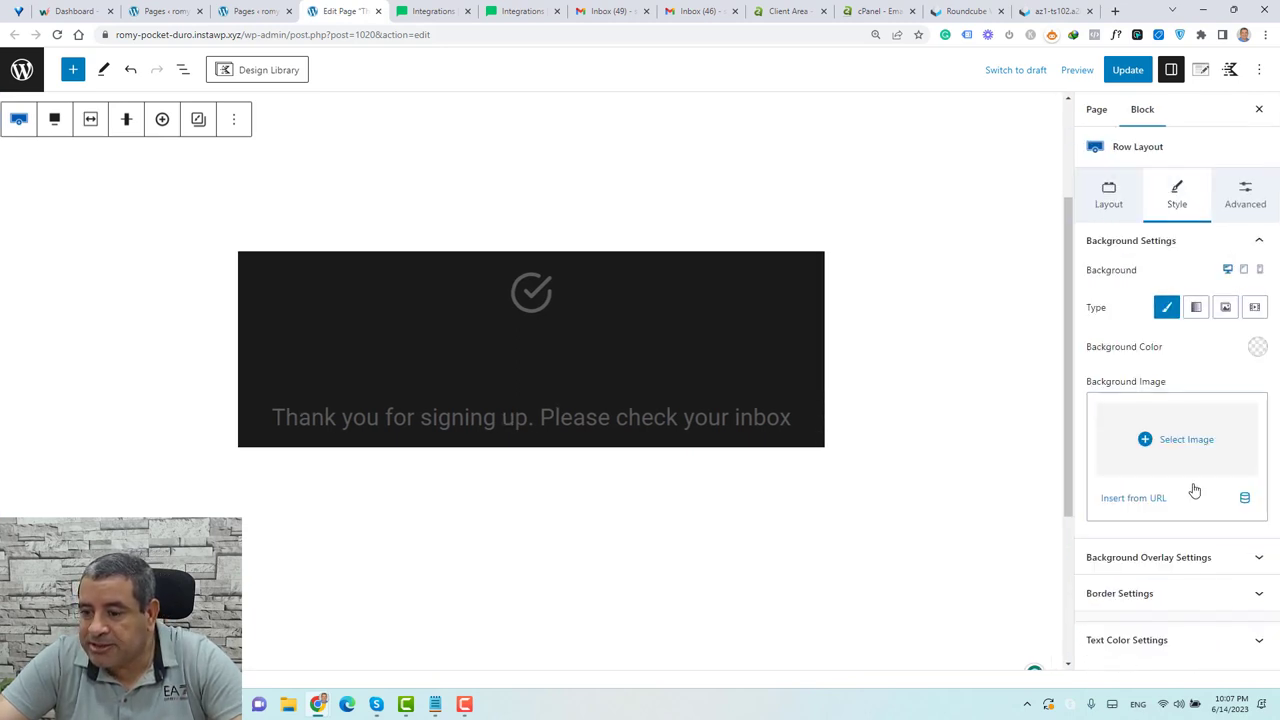
left_click(1189, 640)
left_click(1241, 616)
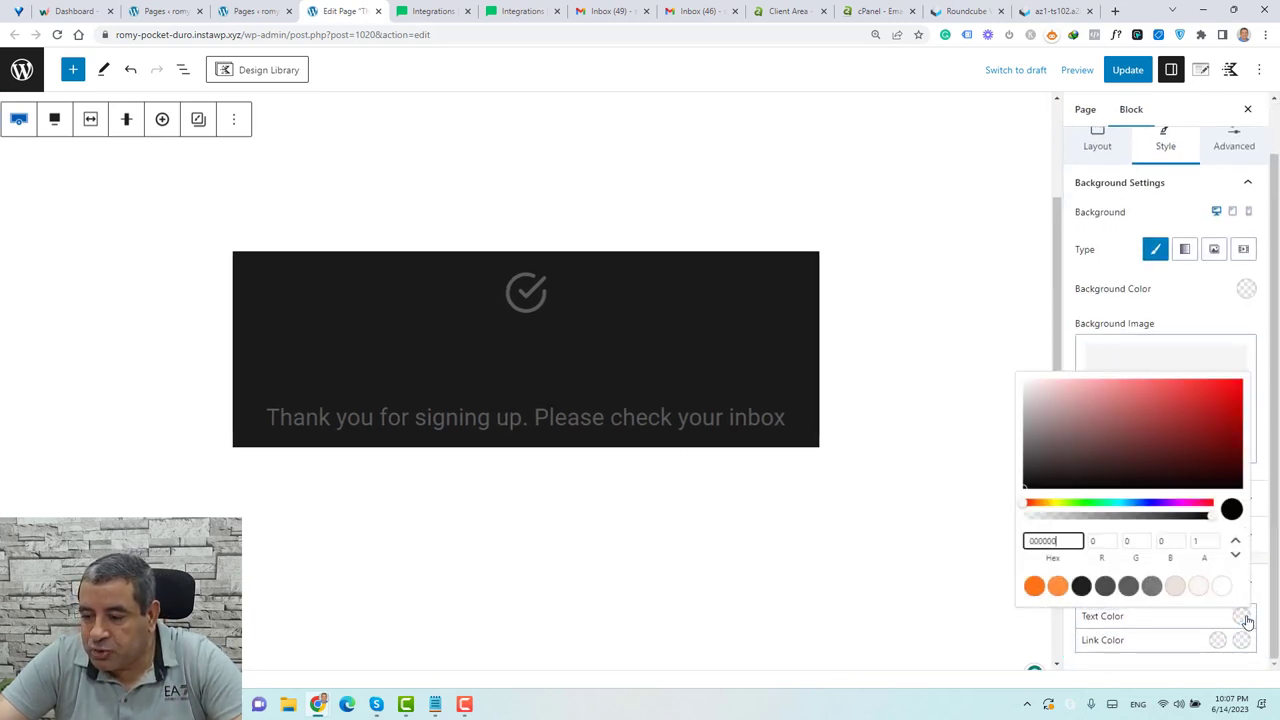
left_click(1222, 585)
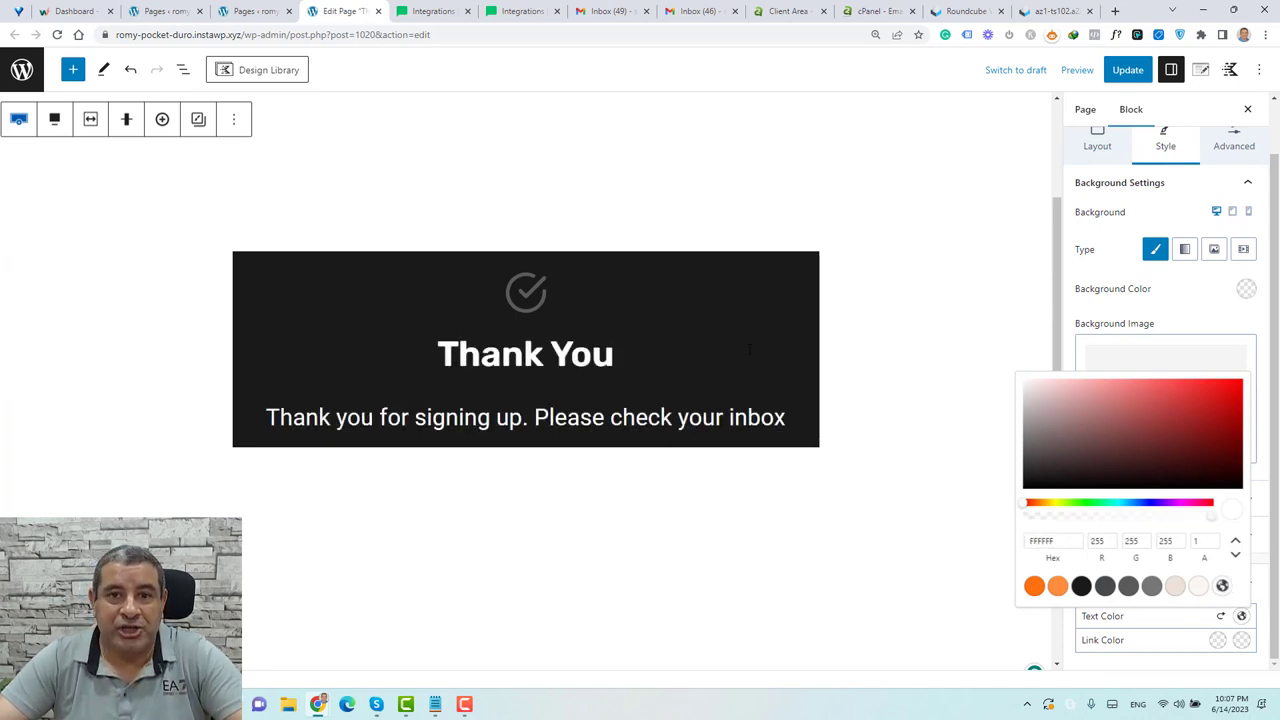
Make the Info Box check icon white (FFFFFF) in both Normal and Hover states
left_click(566, 313)
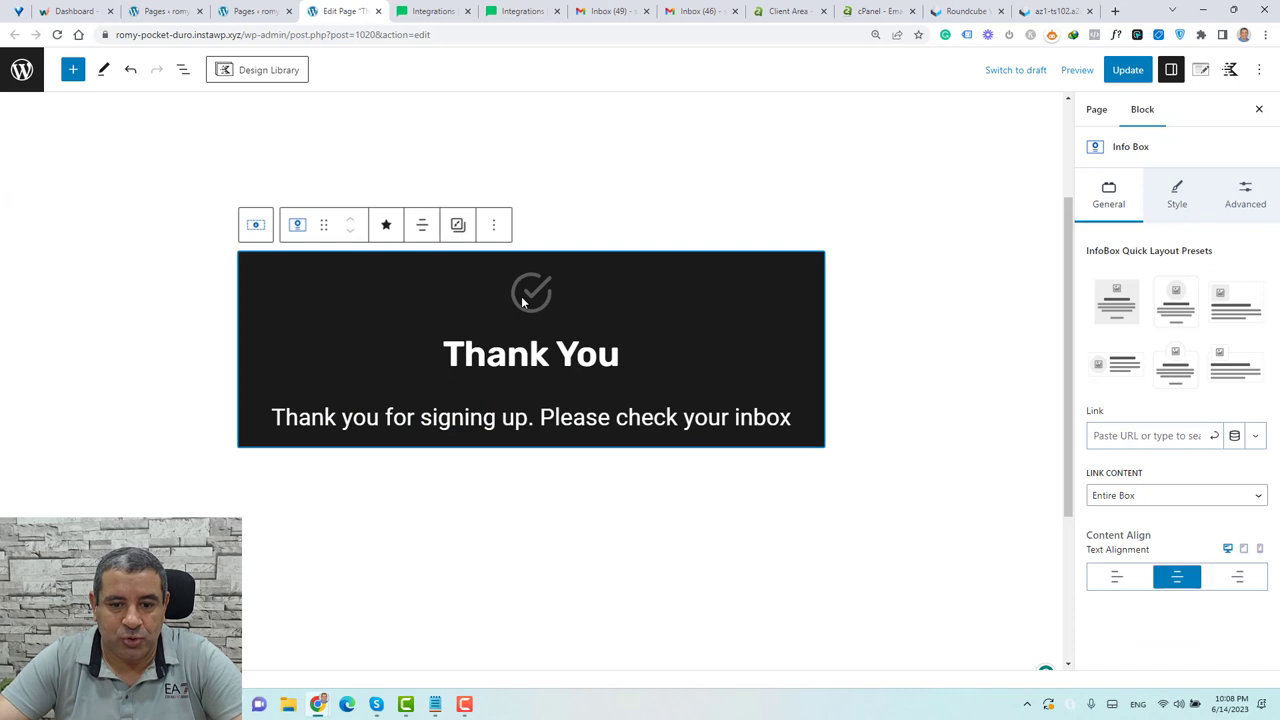
left_click(1177, 195)
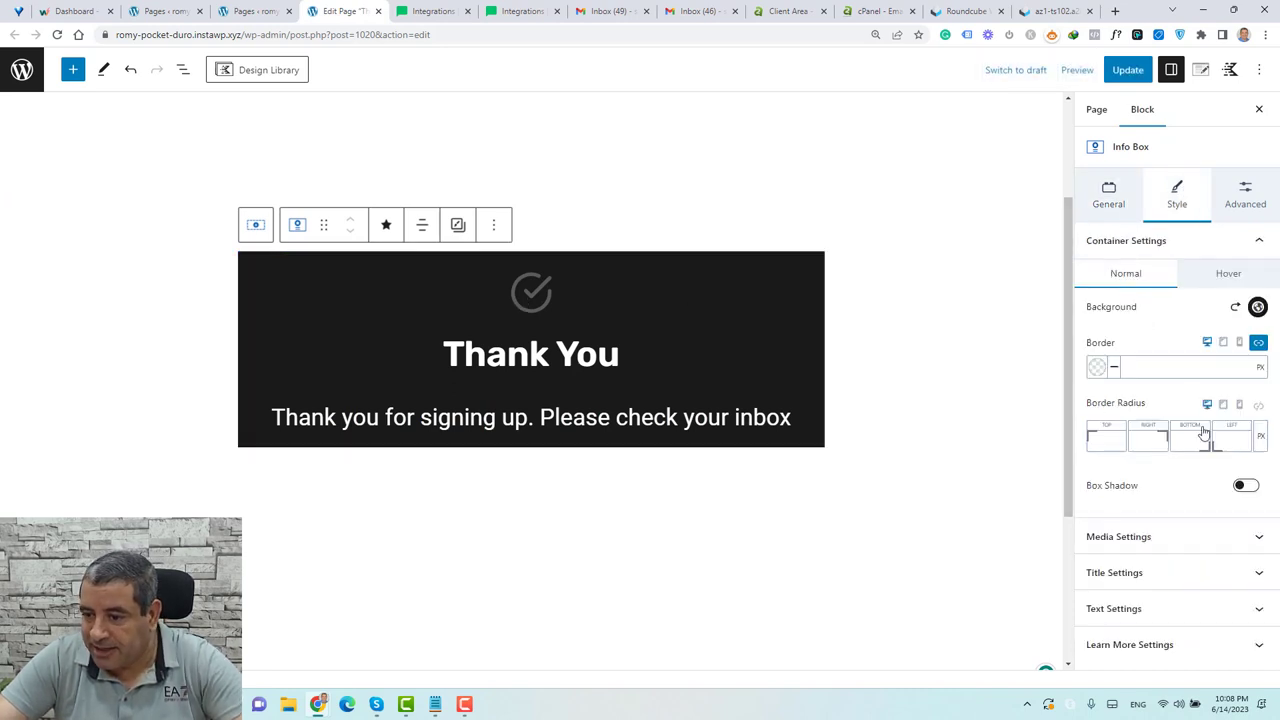
left_click(1175, 539)
scroll(1179, 543, "down", 3)
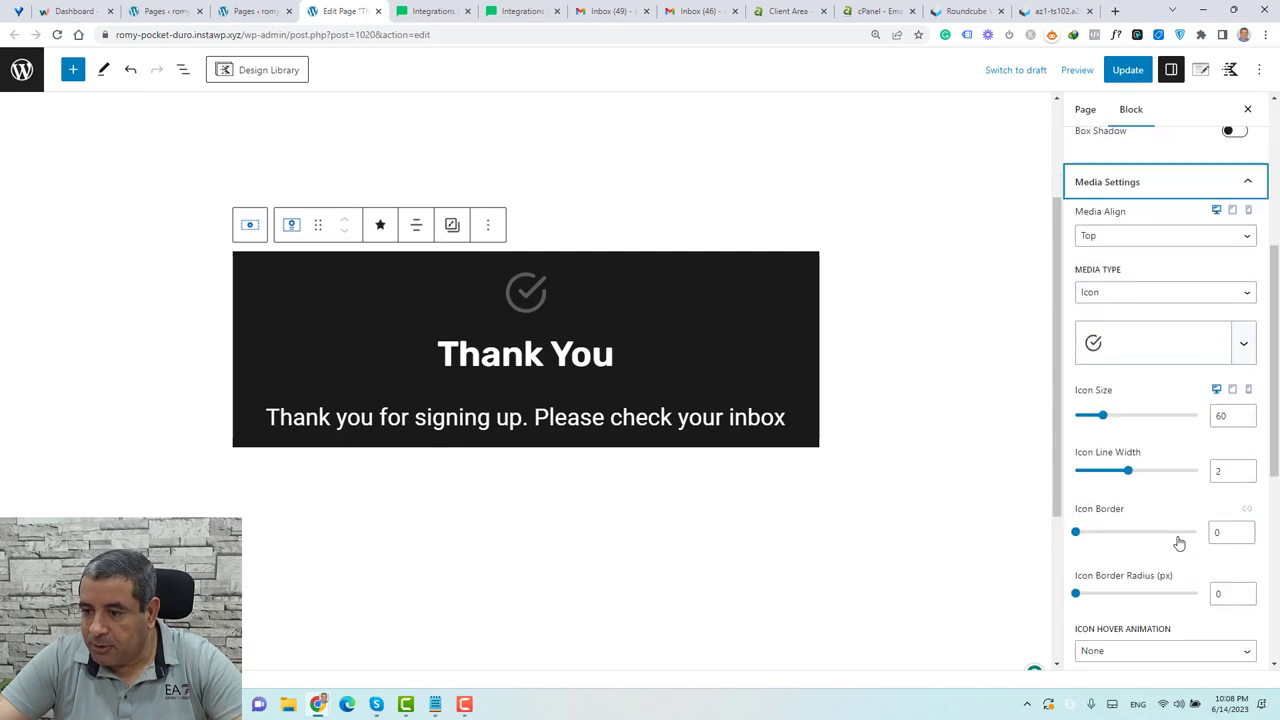
scroll(1179, 543, "down", 3)
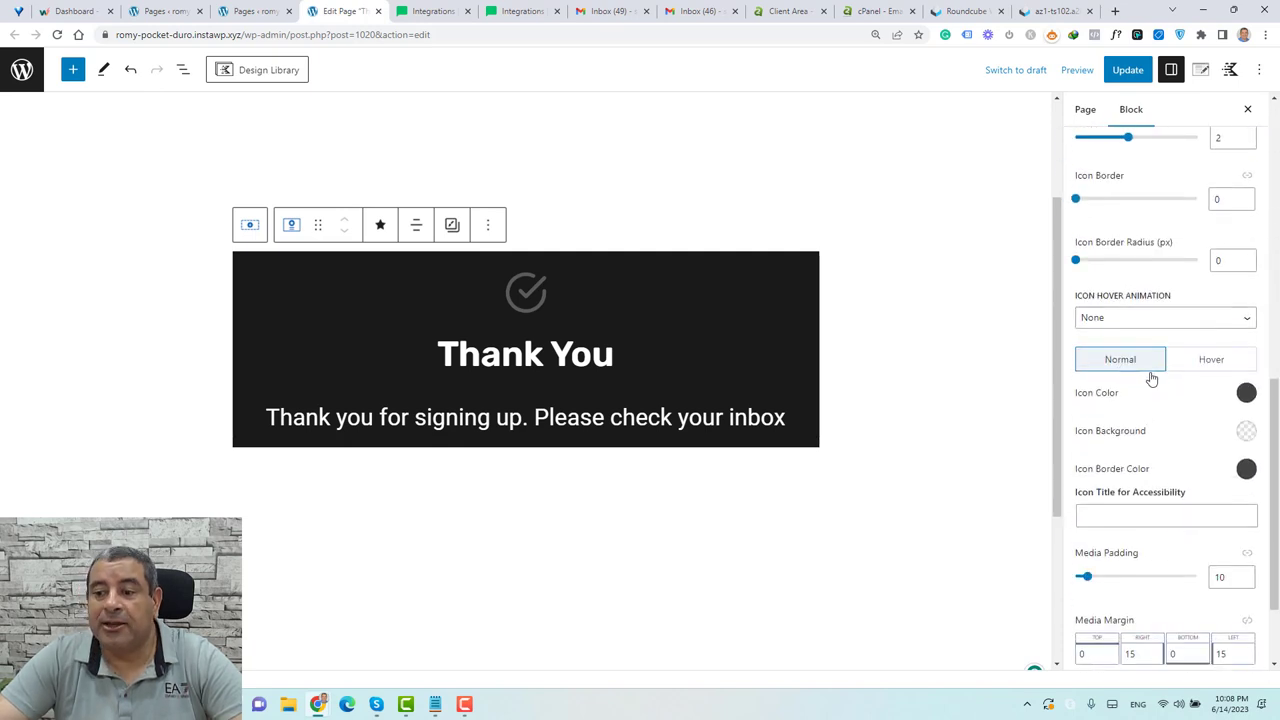
left_click(1246, 392)
left_click(1229, 361)
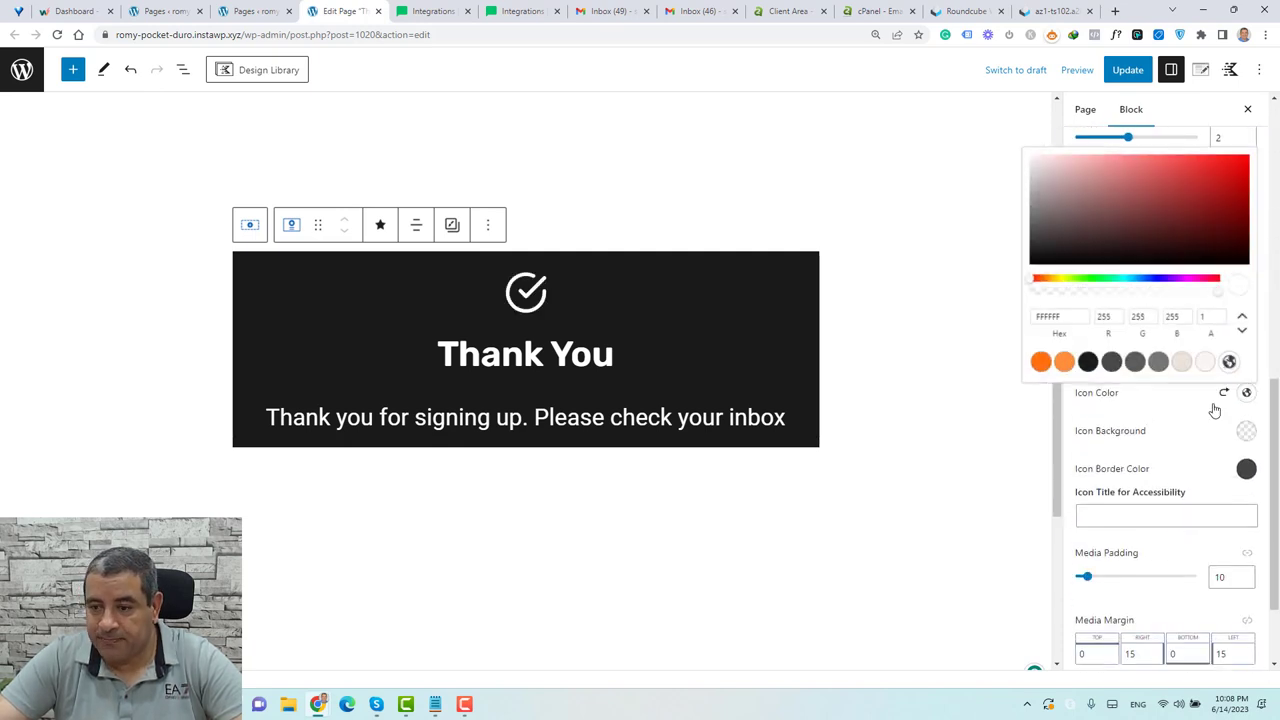
left_click(1206, 446)
left_click(1211, 359)
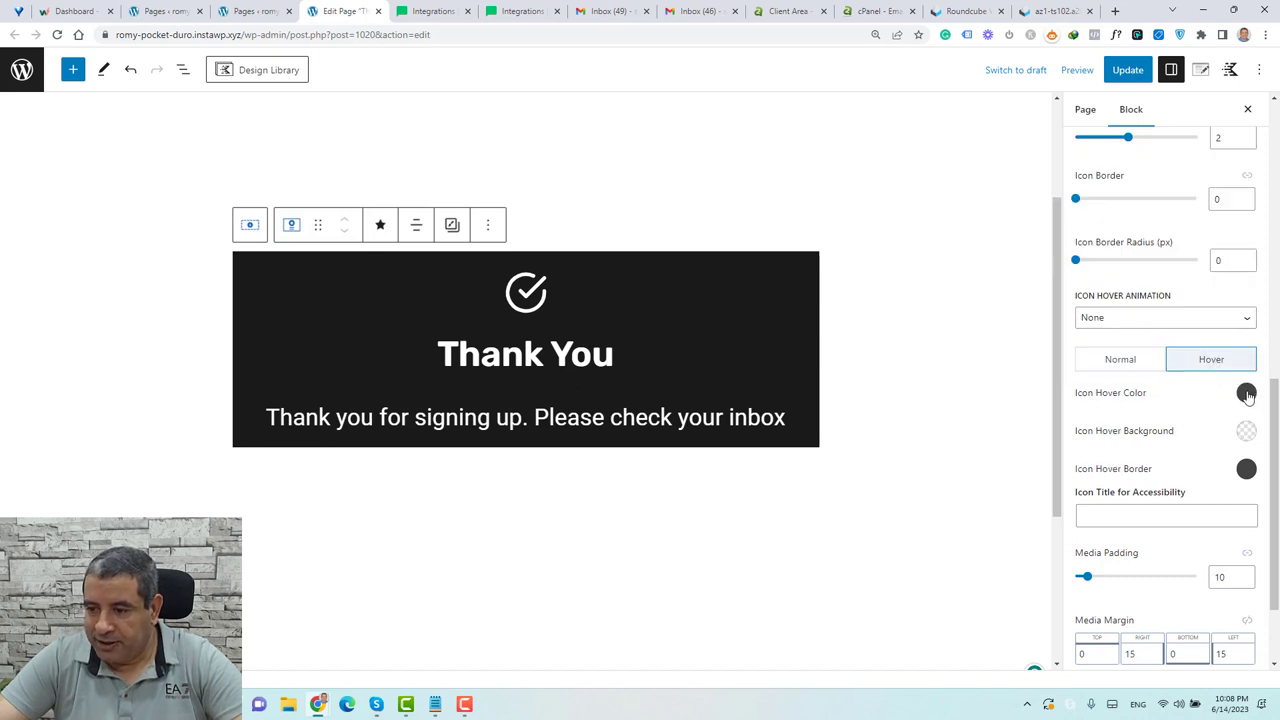
left_click(1246, 392)
left_click(1228, 361)
left_click(1160, 420)
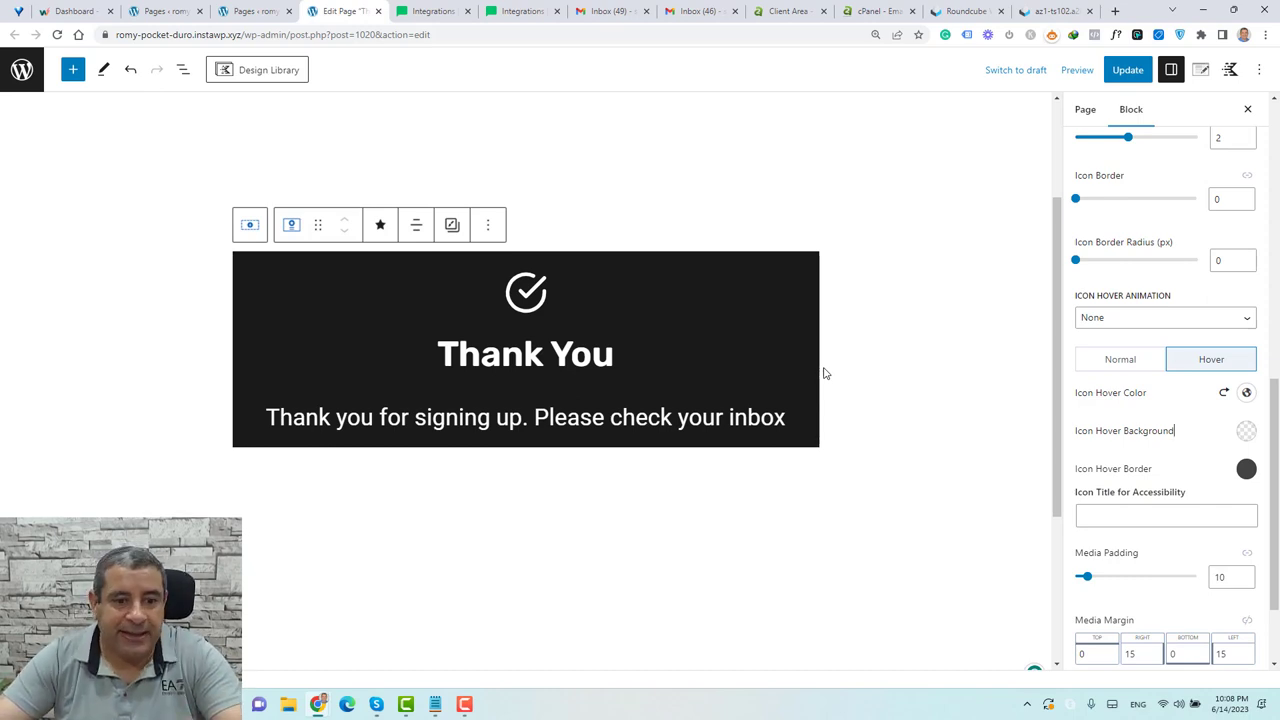
Save the page with Update and view the live page in a private window
left_click(1128, 69)
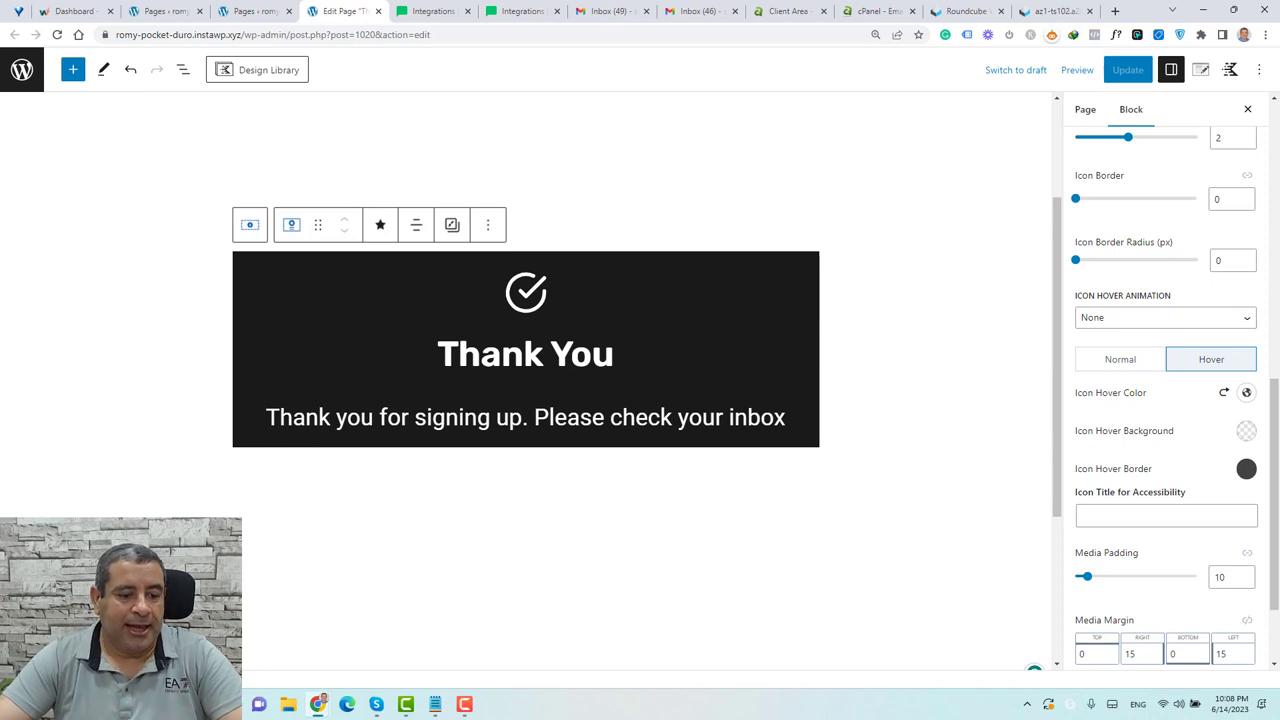
right_click(144, 437)
left_click(219, 477)
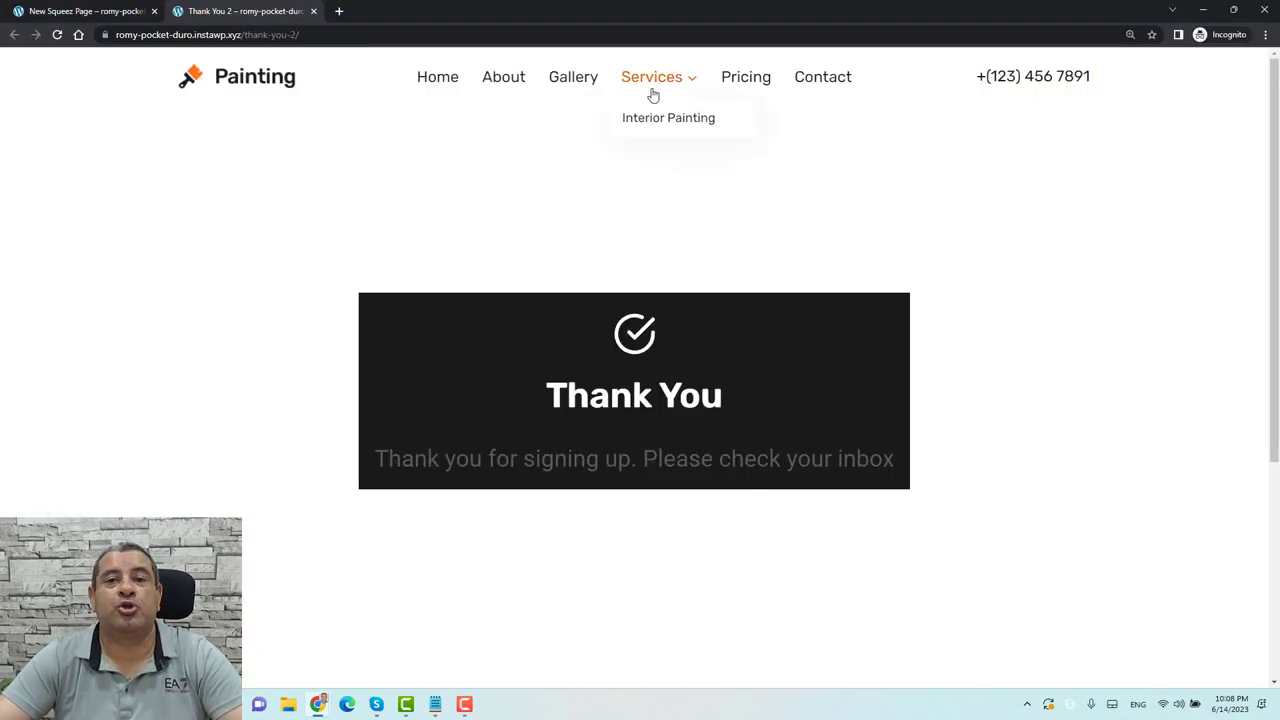
Inspect the faint grey message line on the live thank-you page, then return to the editor
scroll(391, 331, "down", 4)
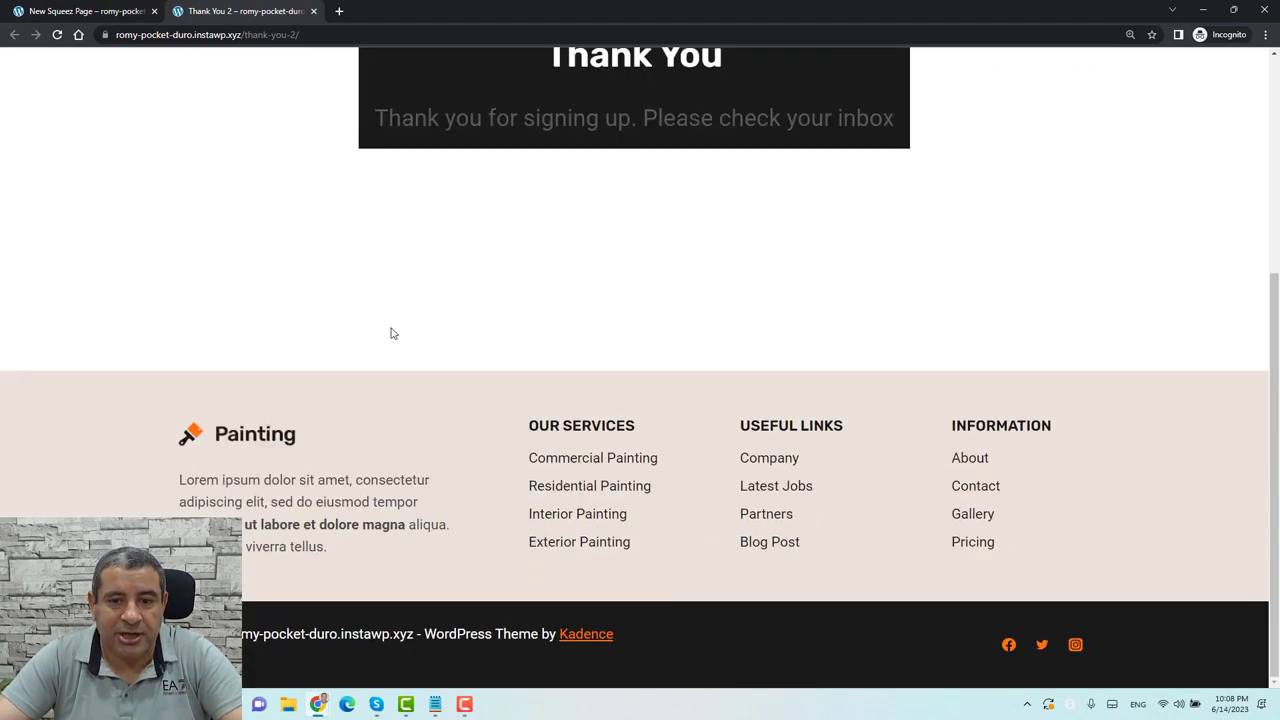
scroll(391, 331, "up", 3)
triple_click(585, 384)
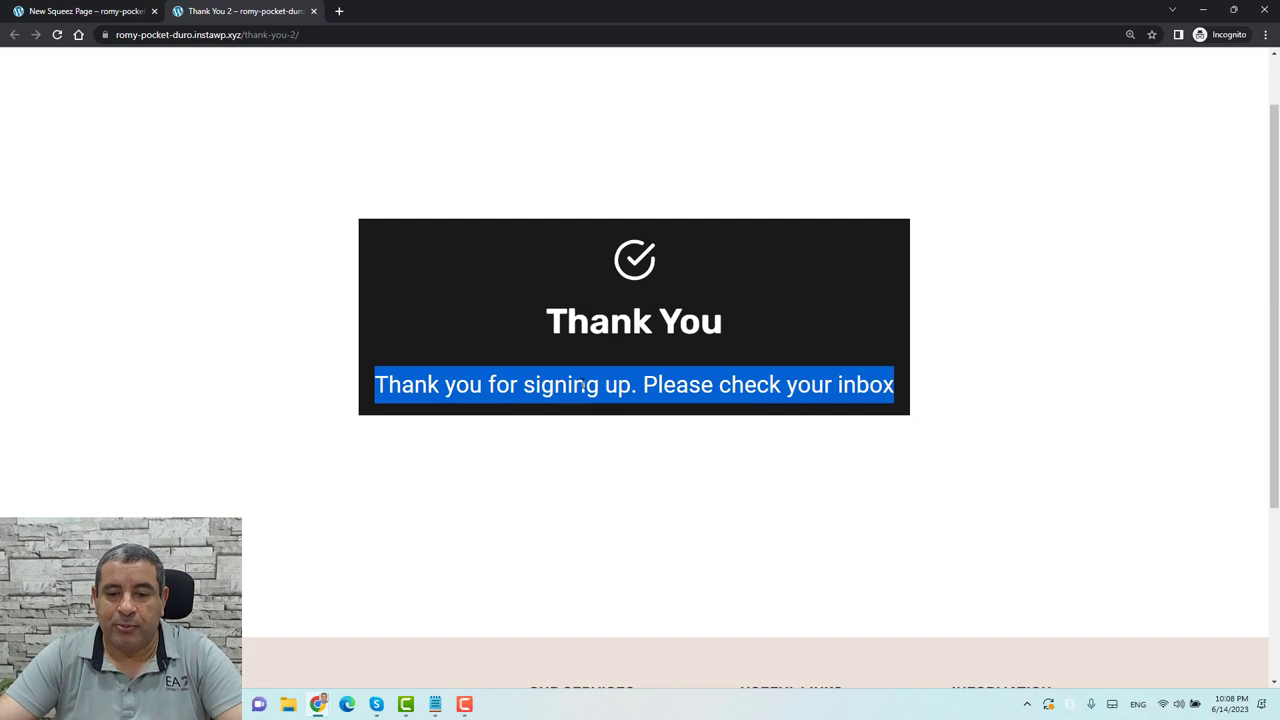
key("alt+Tab")
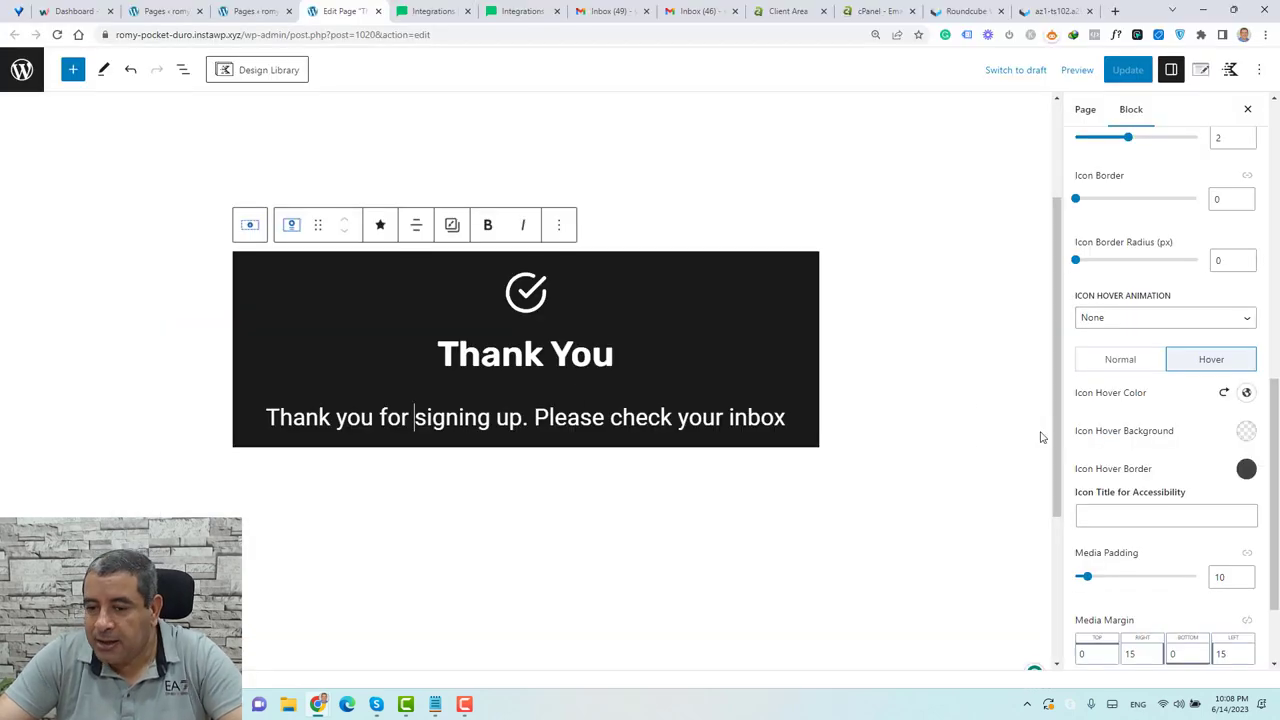
Set the Info Box message text colour to white in Text Settings
scroll(1138, 440, "up", 5)
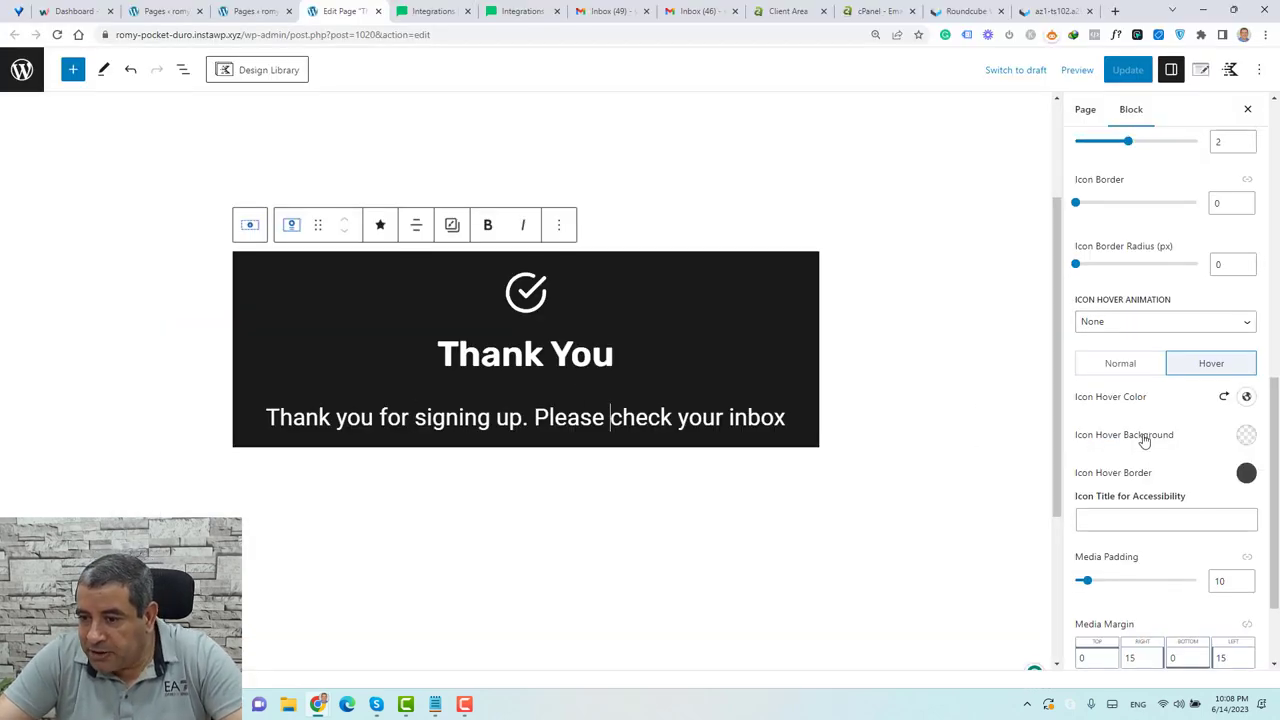
scroll(1144, 441, "up", 3)
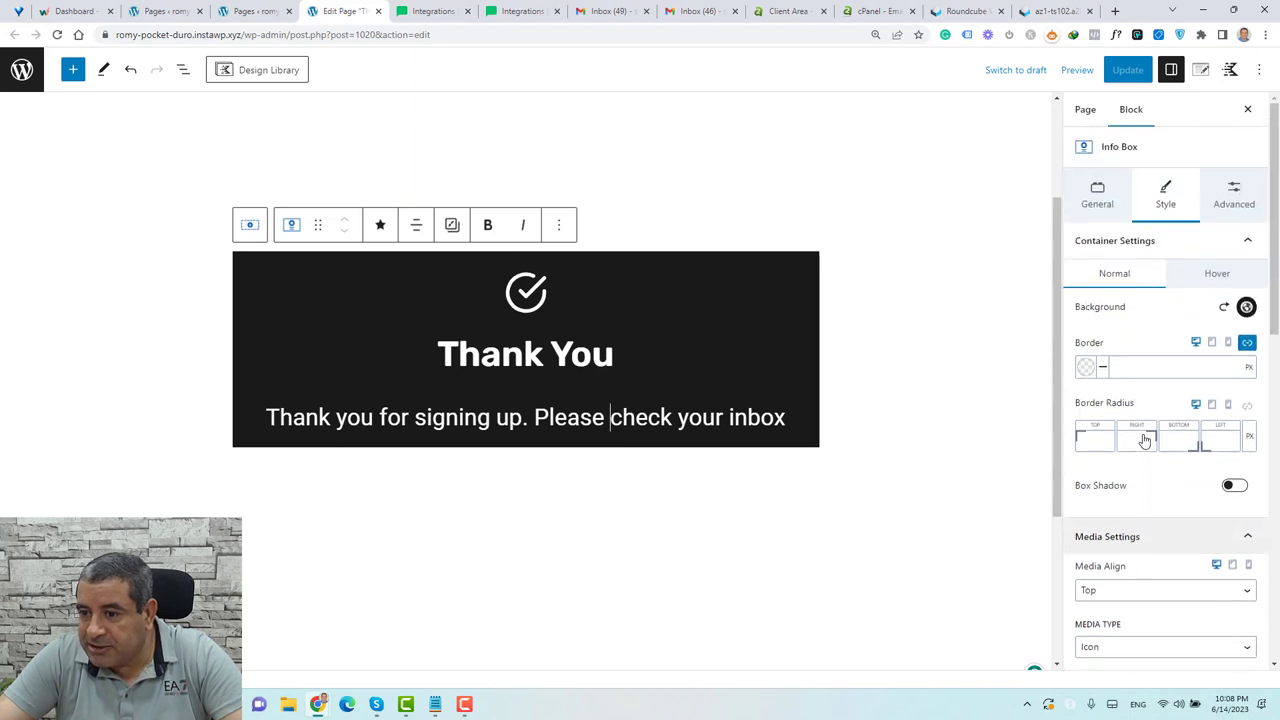
left_click(1140, 243)
left_click(1140, 278)
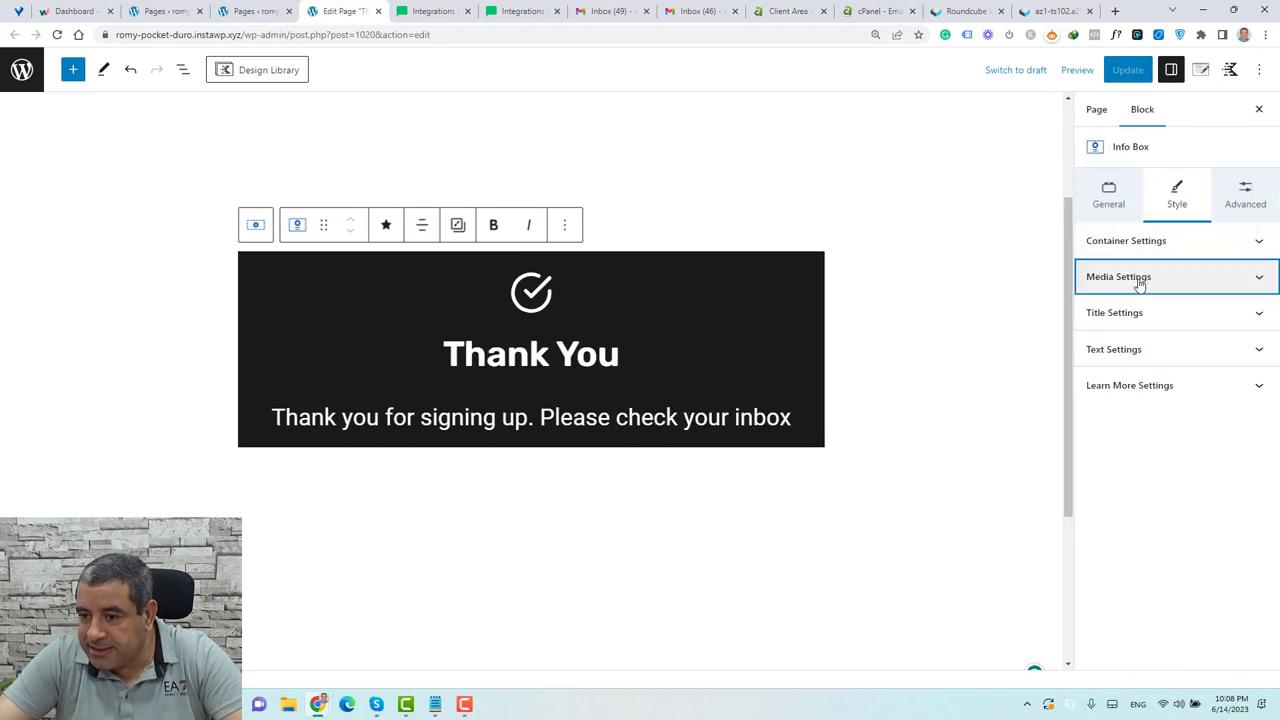
left_click(1152, 315)
left_click(1152, 315)
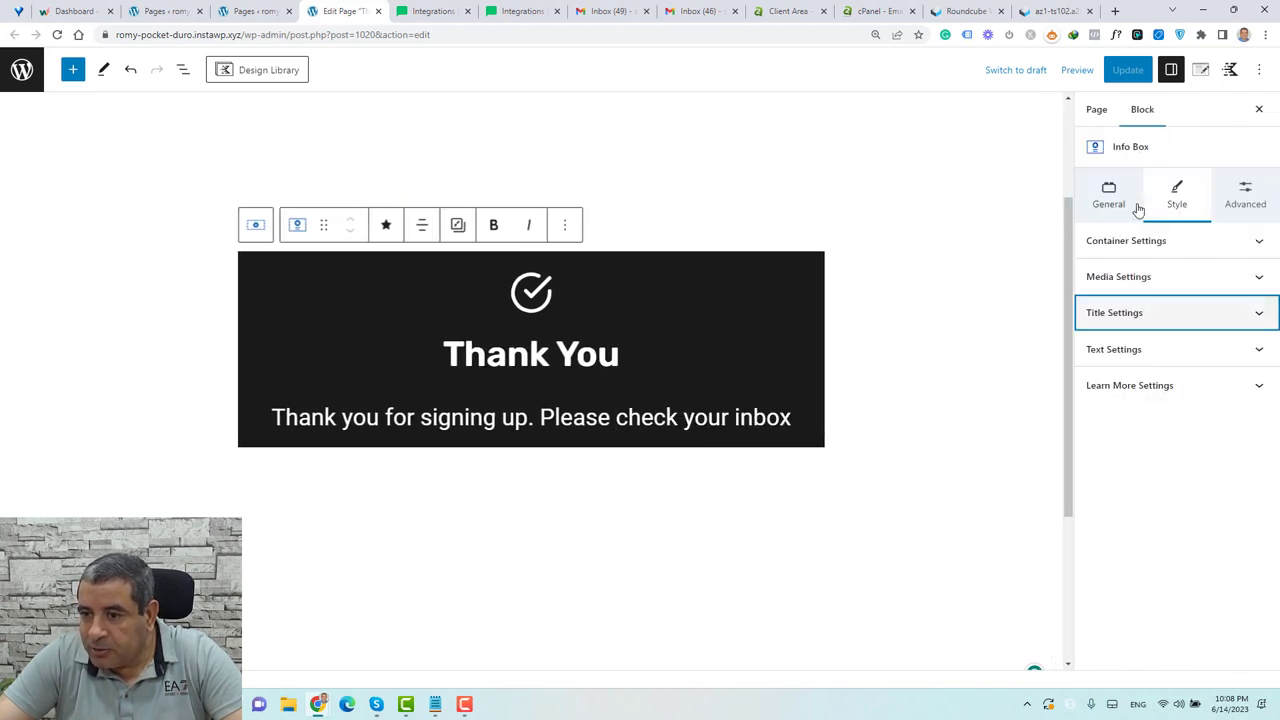
left_click(1155, 349)
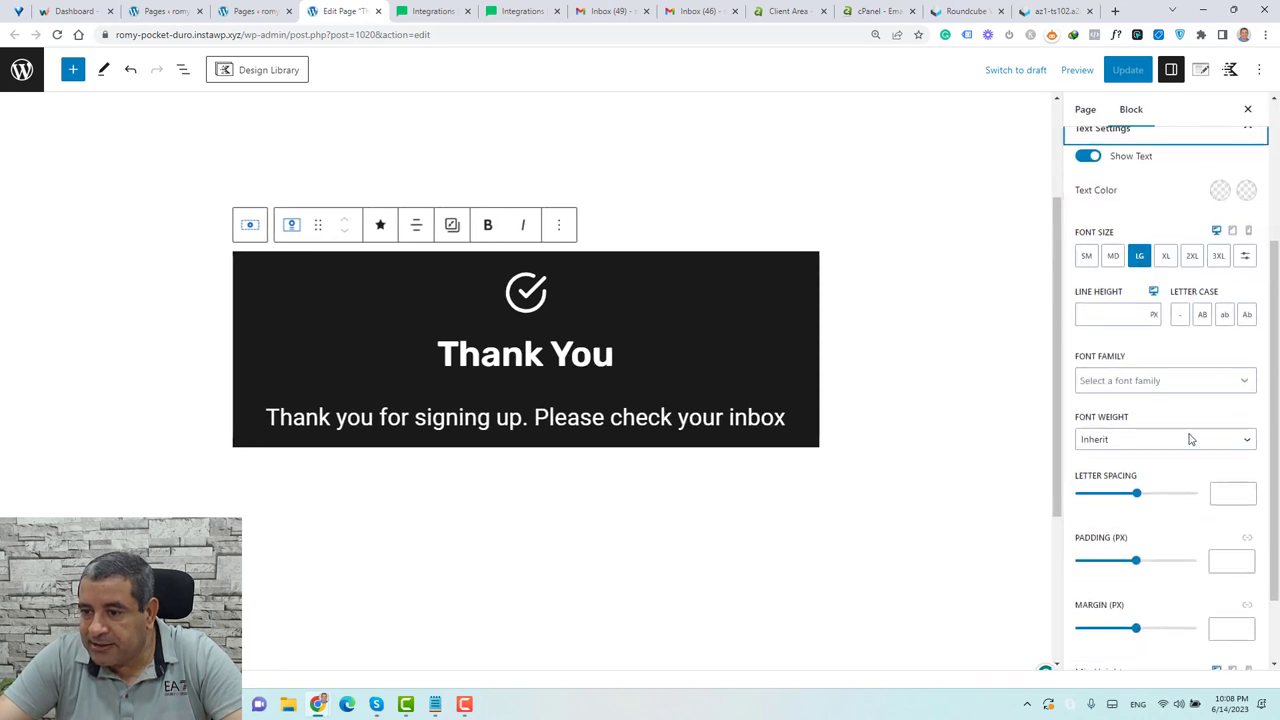
scroll(1190, 439, "up", 1)
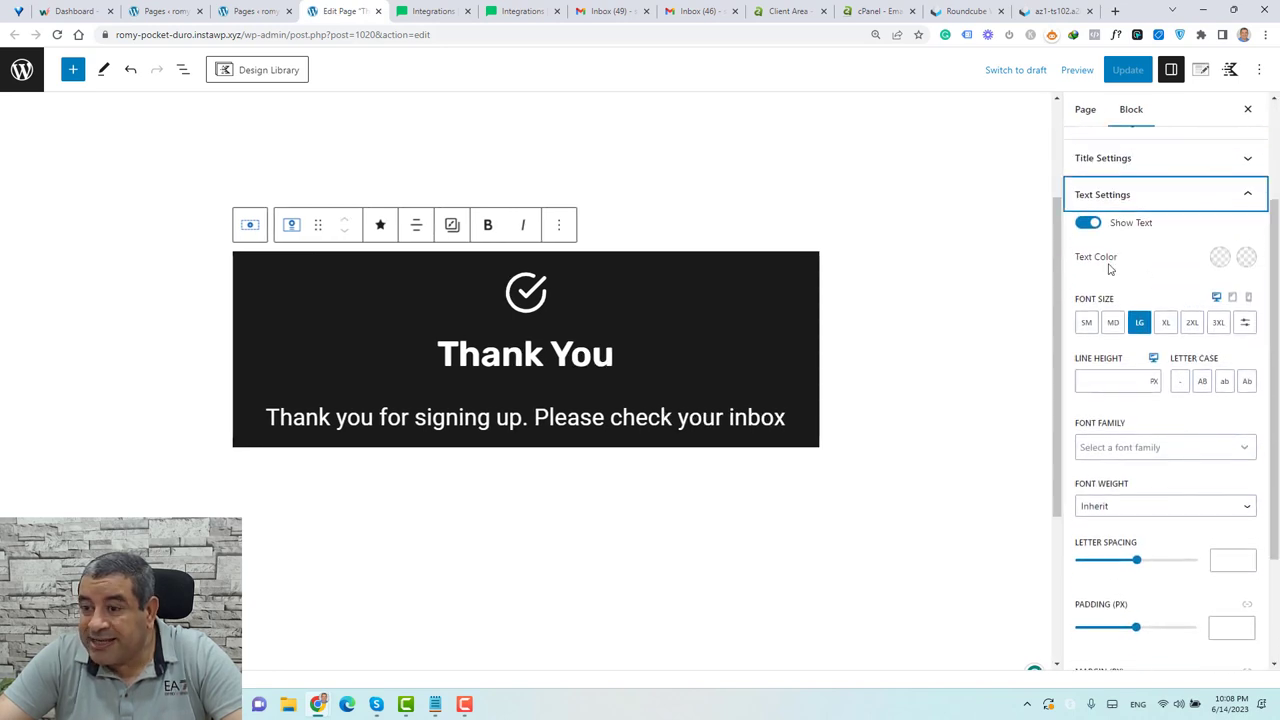
left_click(1219, 257)
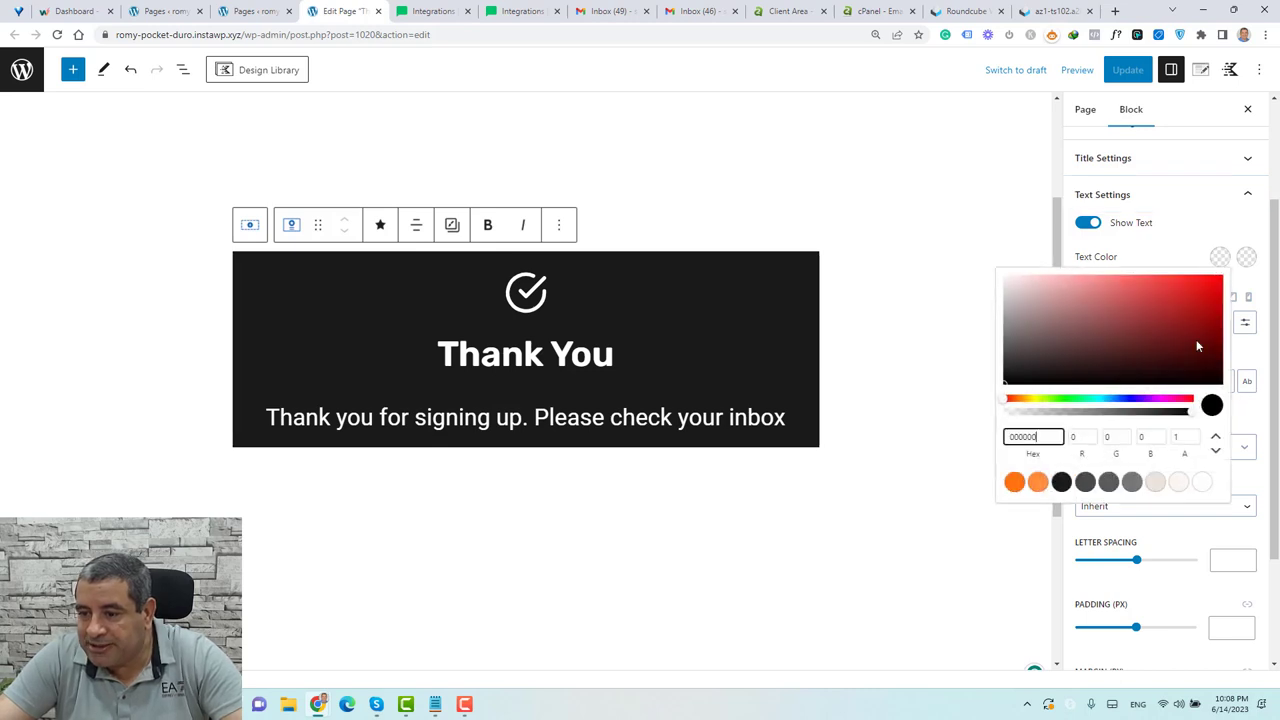
left_click(1246, 257)
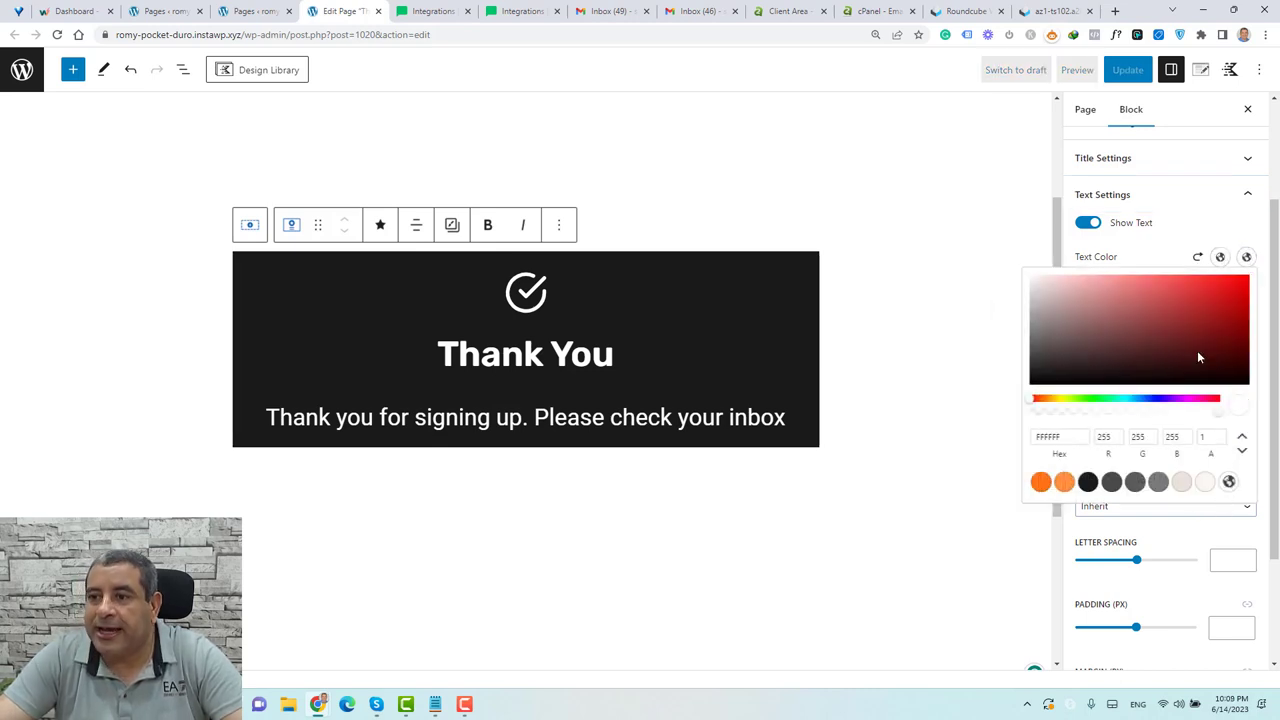
Disable the page's header, footer and title, then save with Update
left_click(1205, 80)
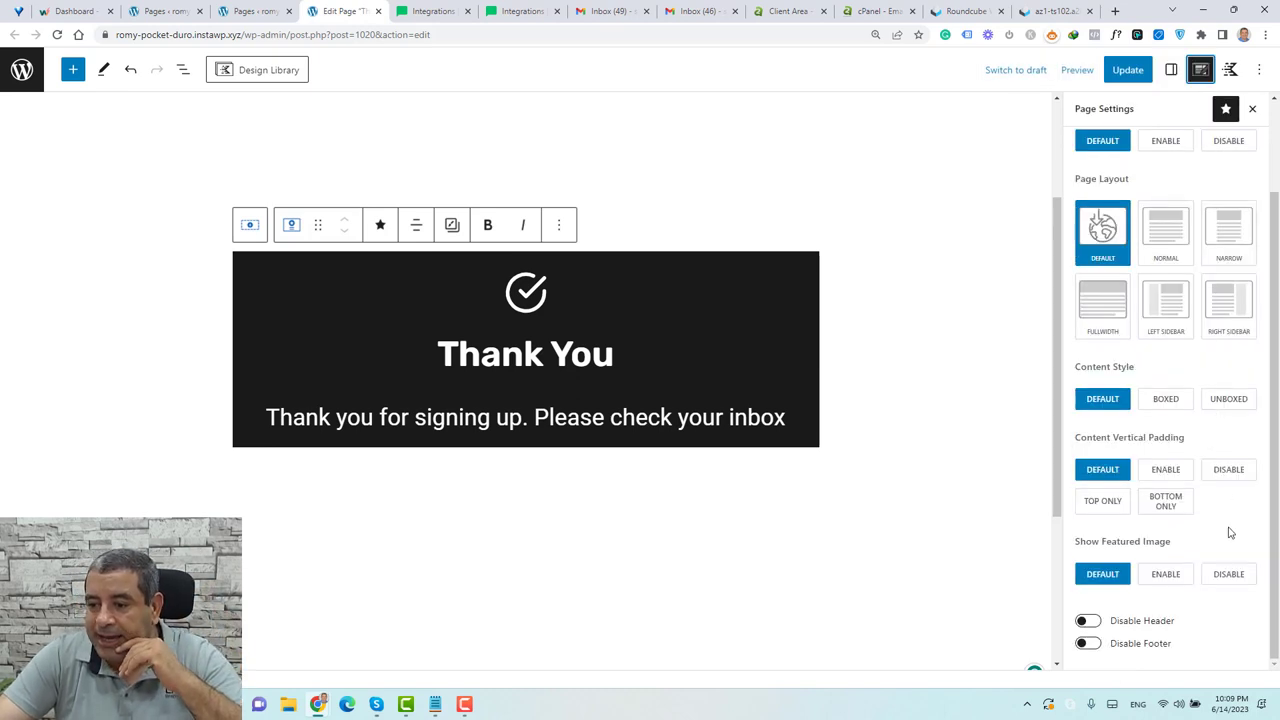
left_click(1087, 621)
left_click(1087, 644)
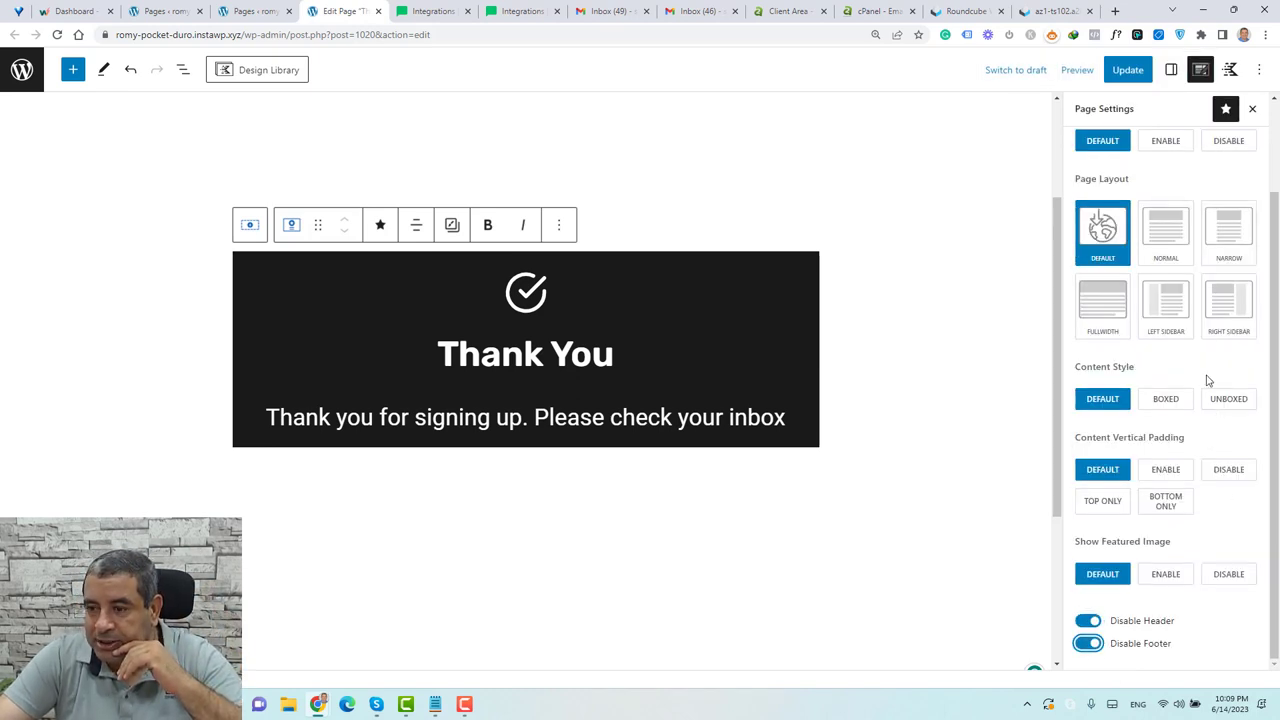
scroll(1206, 380, "up", 2)
left_click(1229, 251)
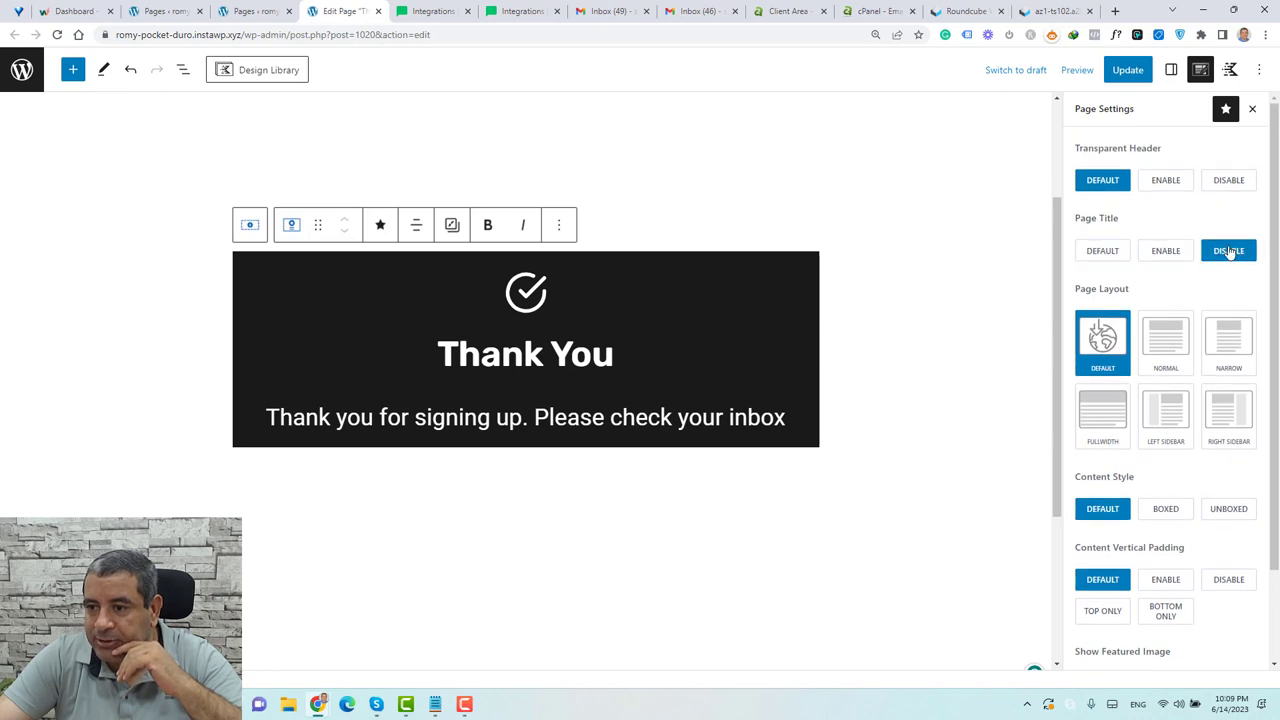
left_click(1128, 69)
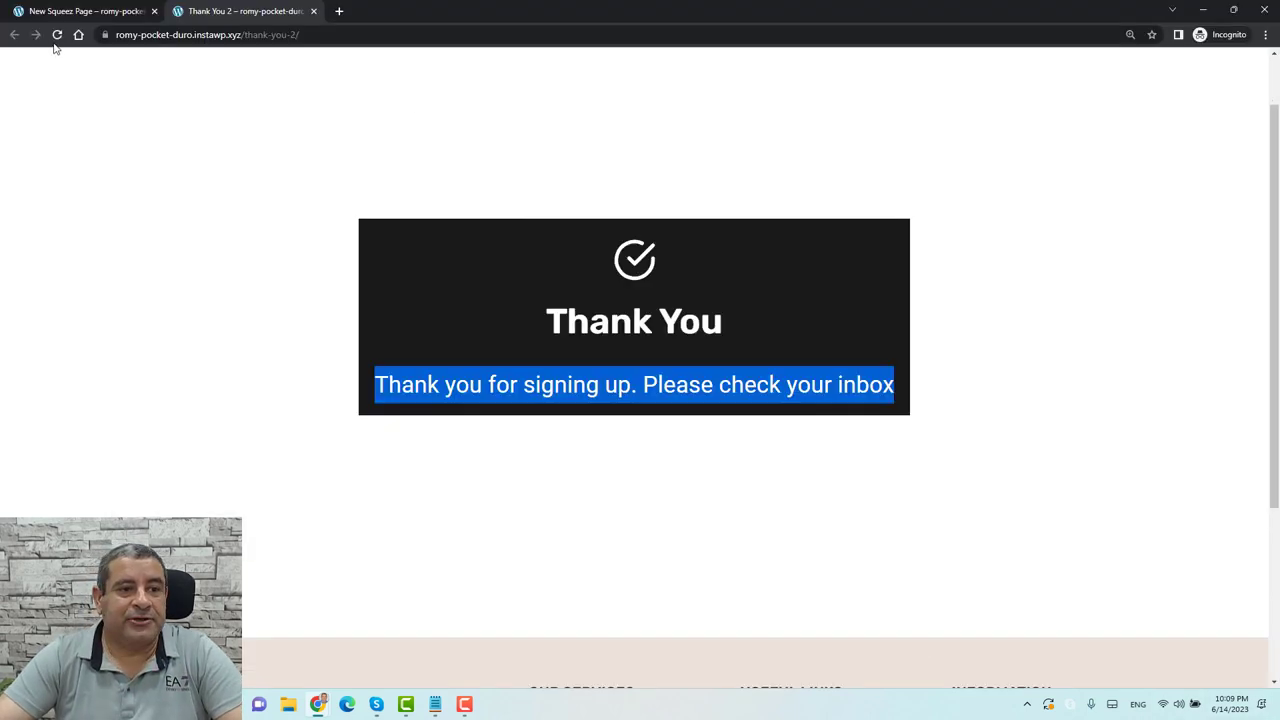
Submit a 'Test Name' sign-up with a test email on the live squeeze page, then check MailerLite
left_click(57, 34)
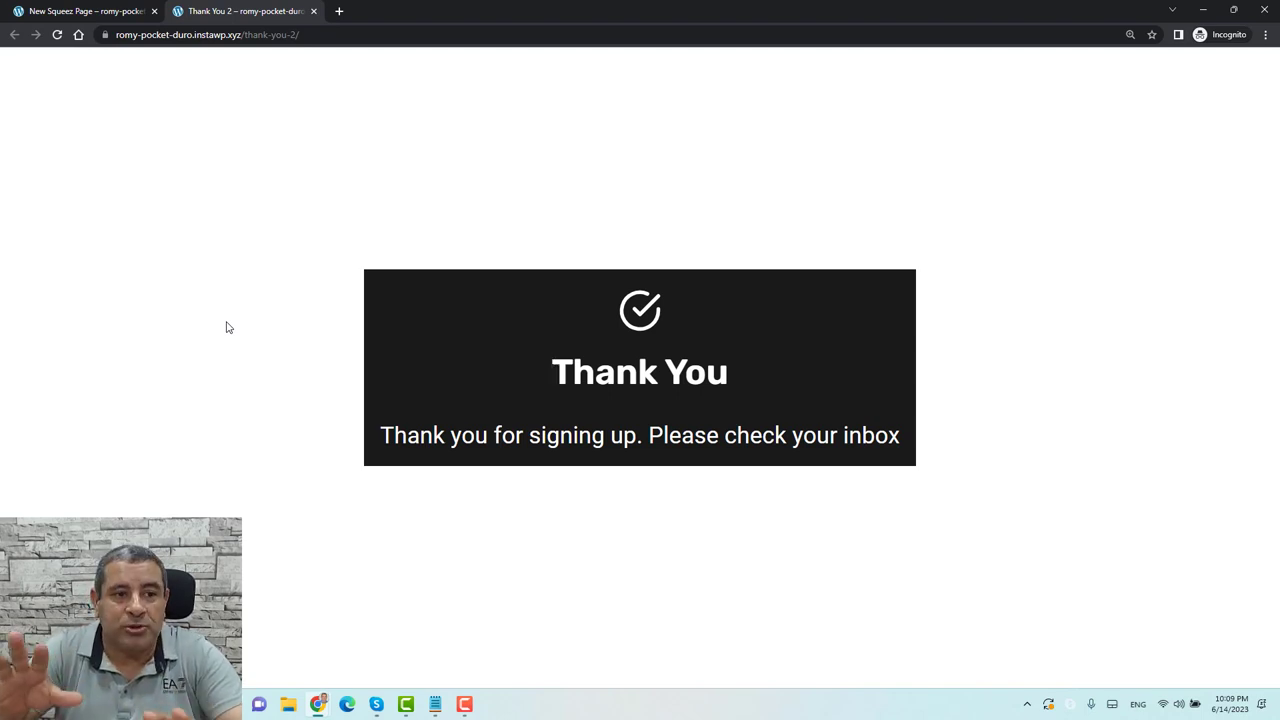
left_click(313, 12)
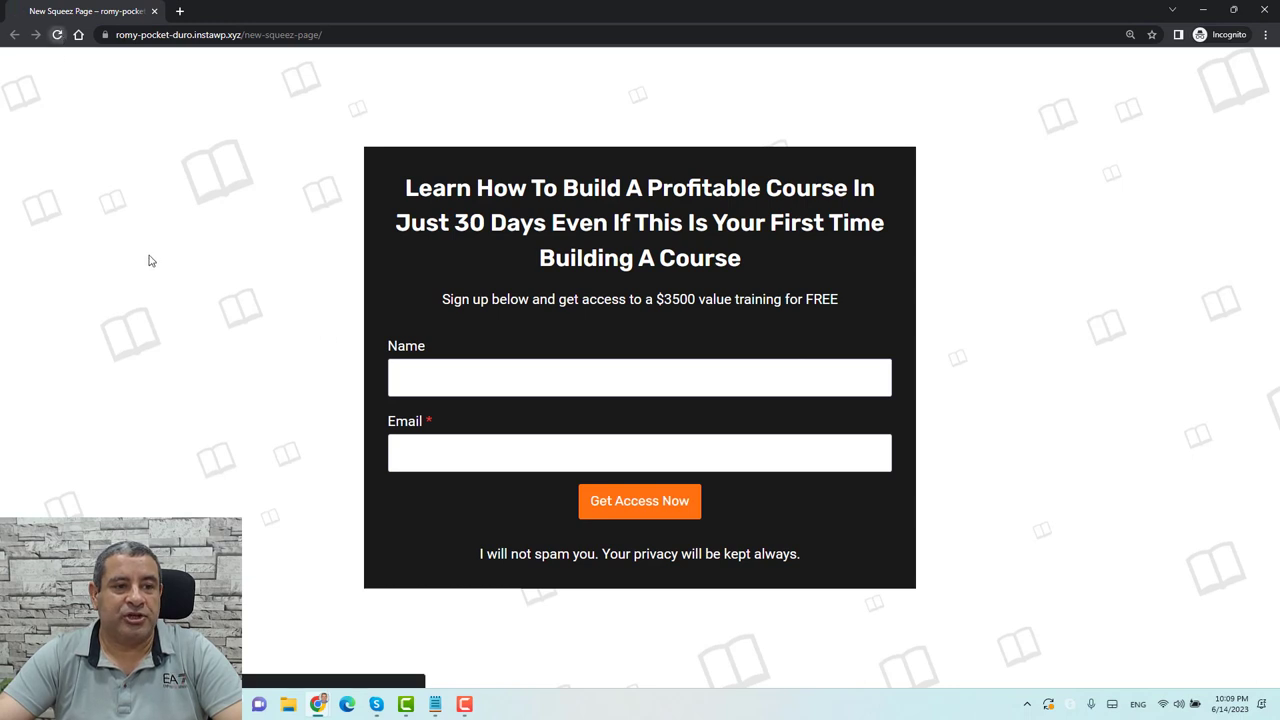
left_click(546, 372)
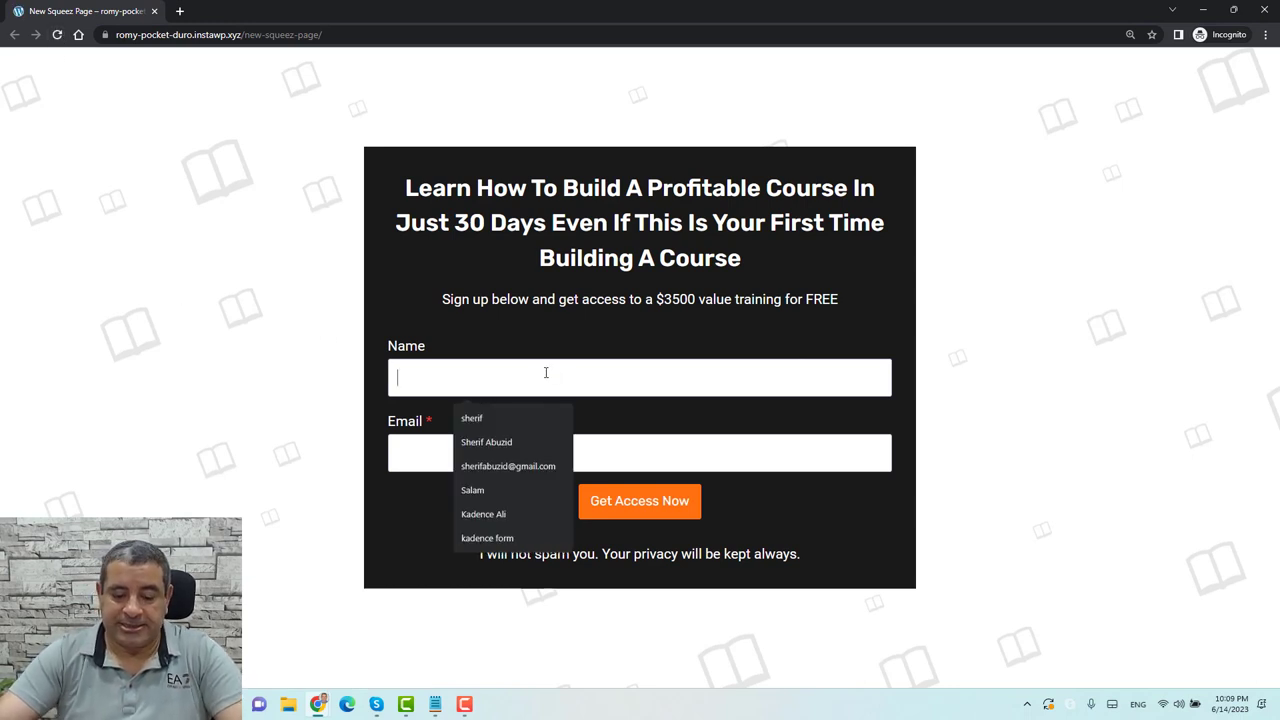
type("Test Name")
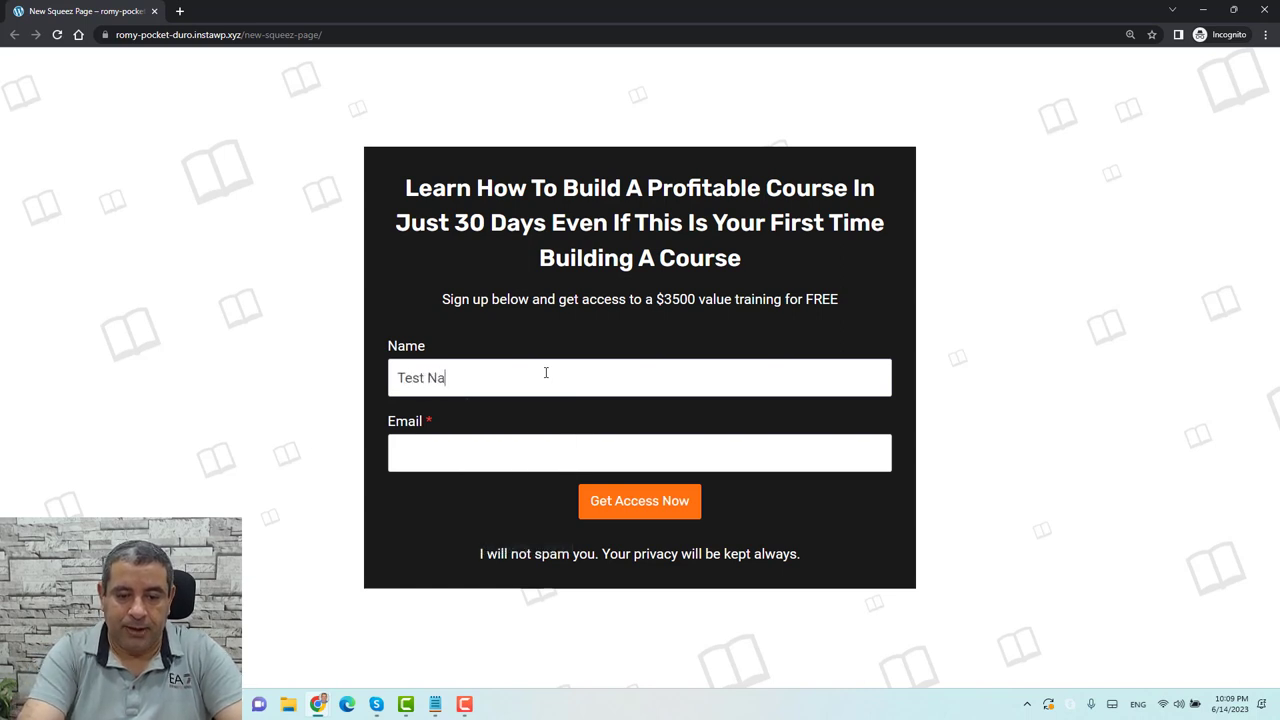
key("Tab")
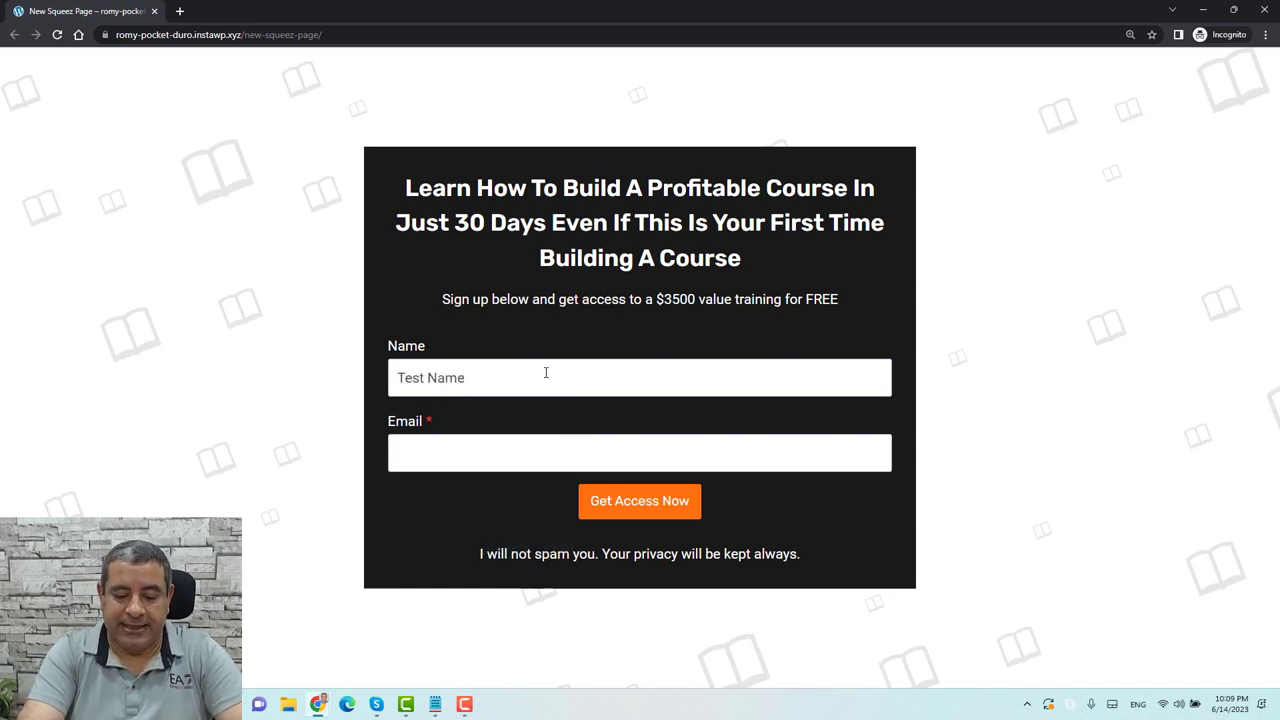
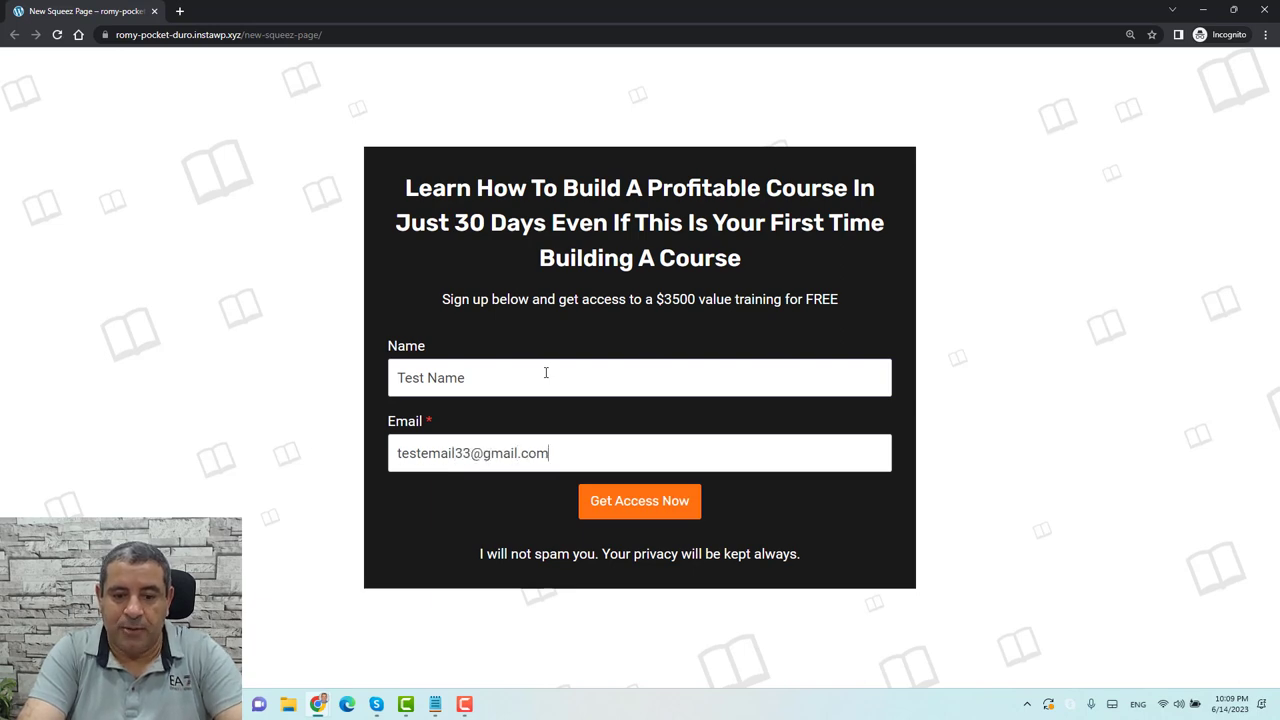
left_click(620, 505)
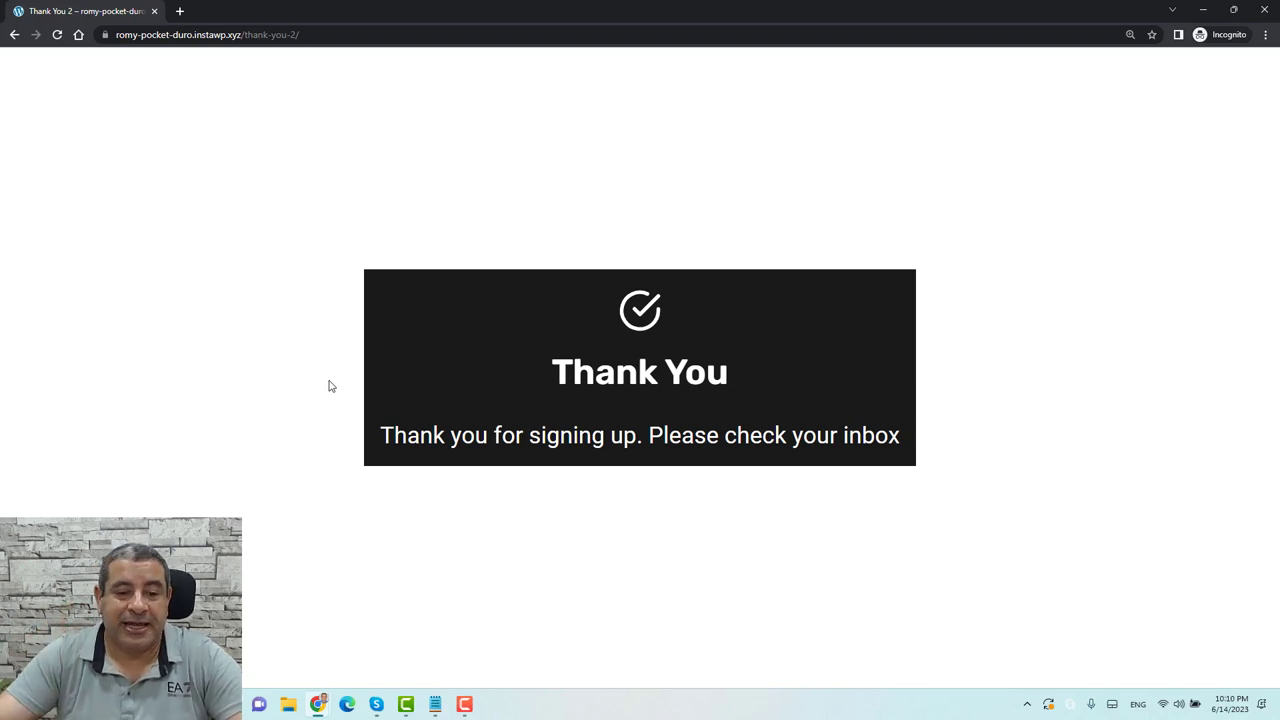
key("alt+Tab")
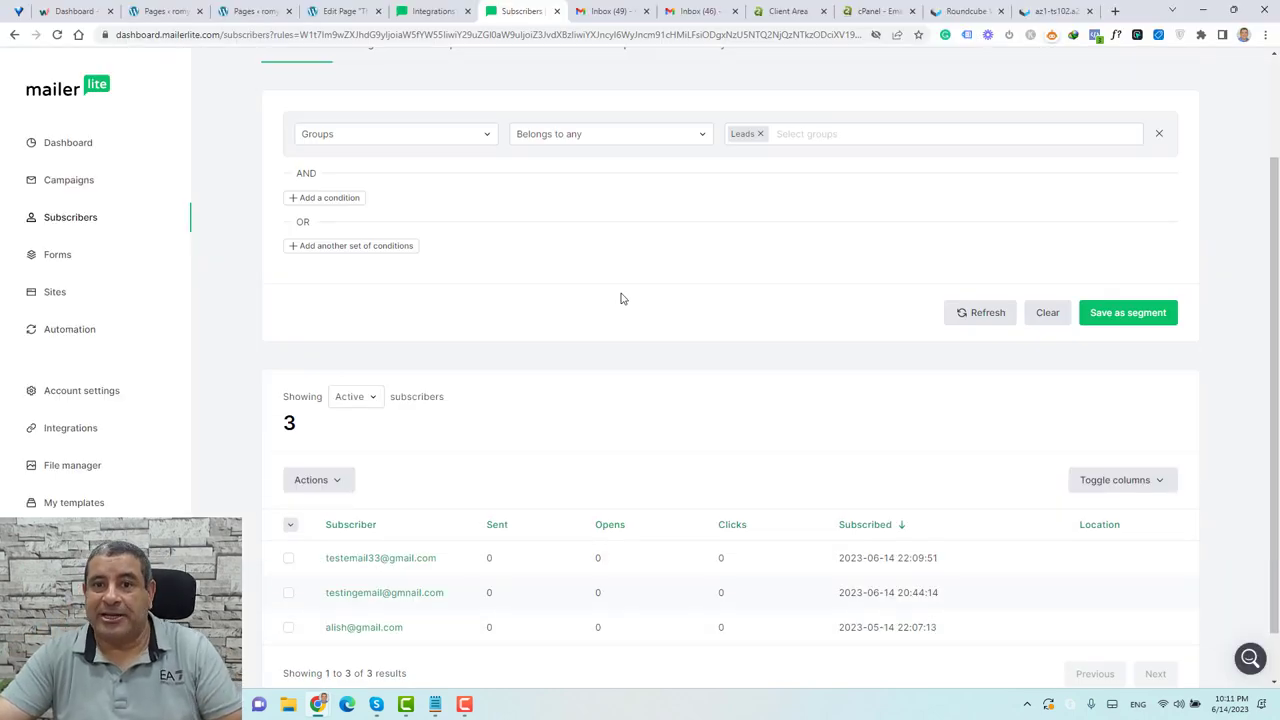